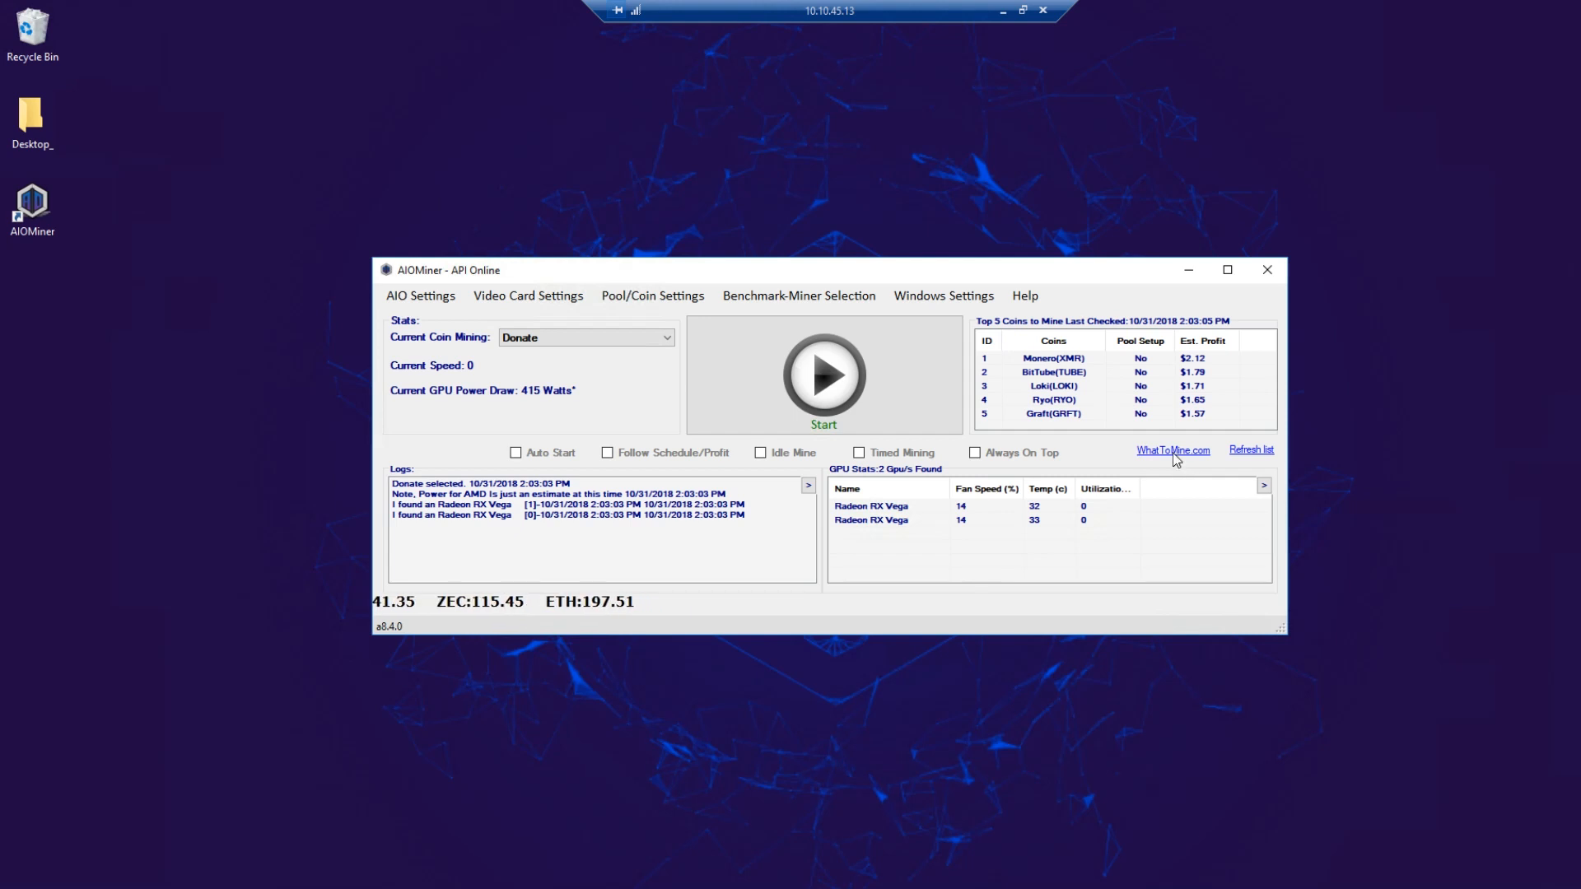
Step: View the enlarged current speed display and the separate GPU stats window, and return to the main window
left_click(1175, 451)
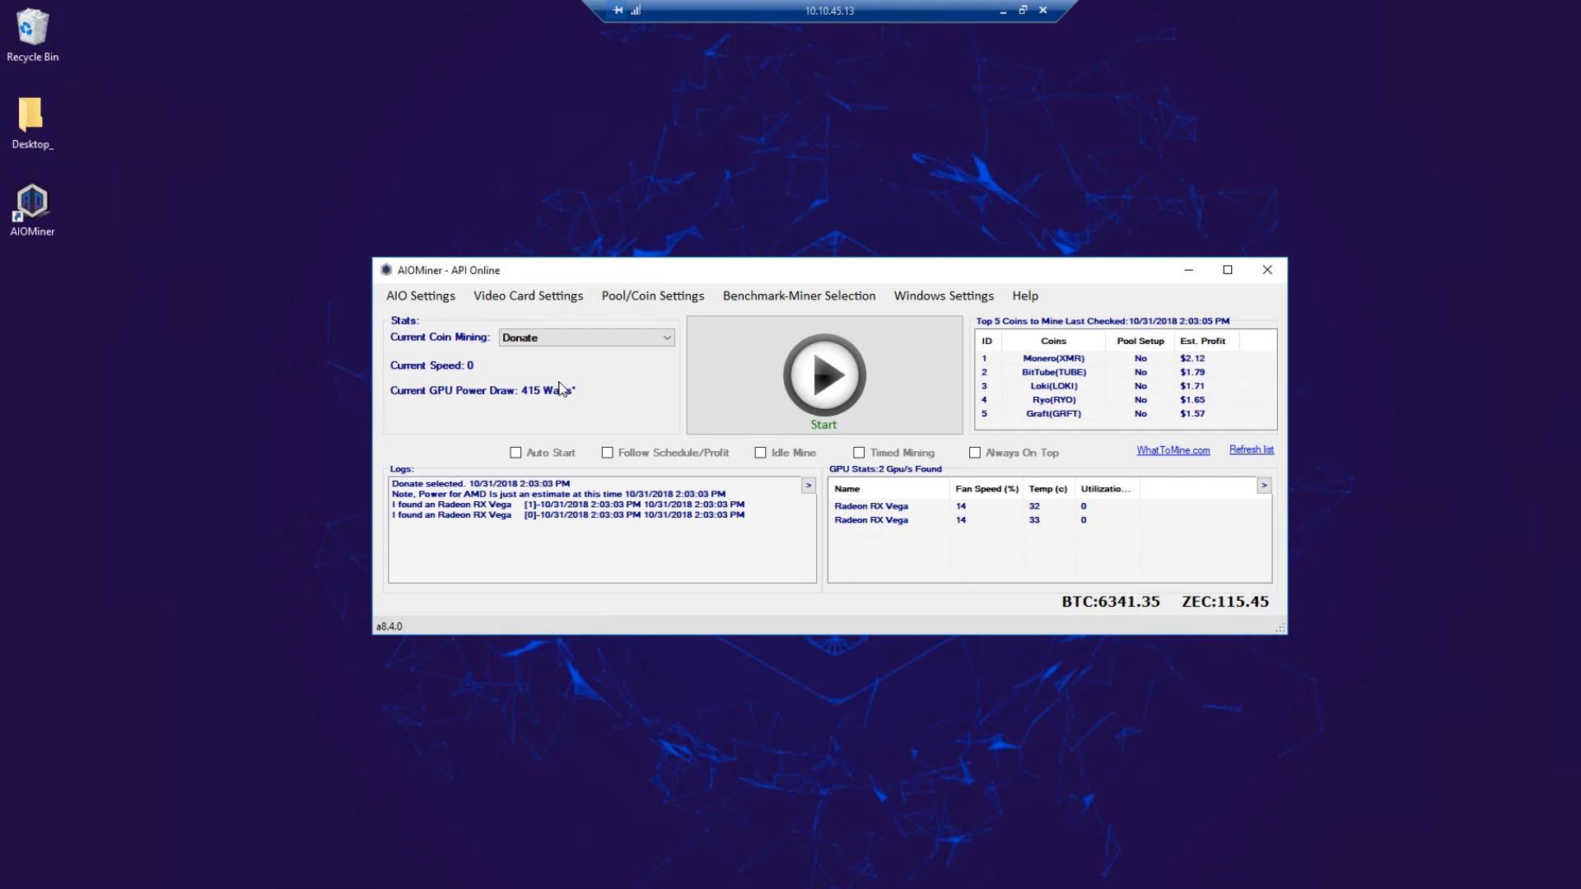
left_click(475, 375)
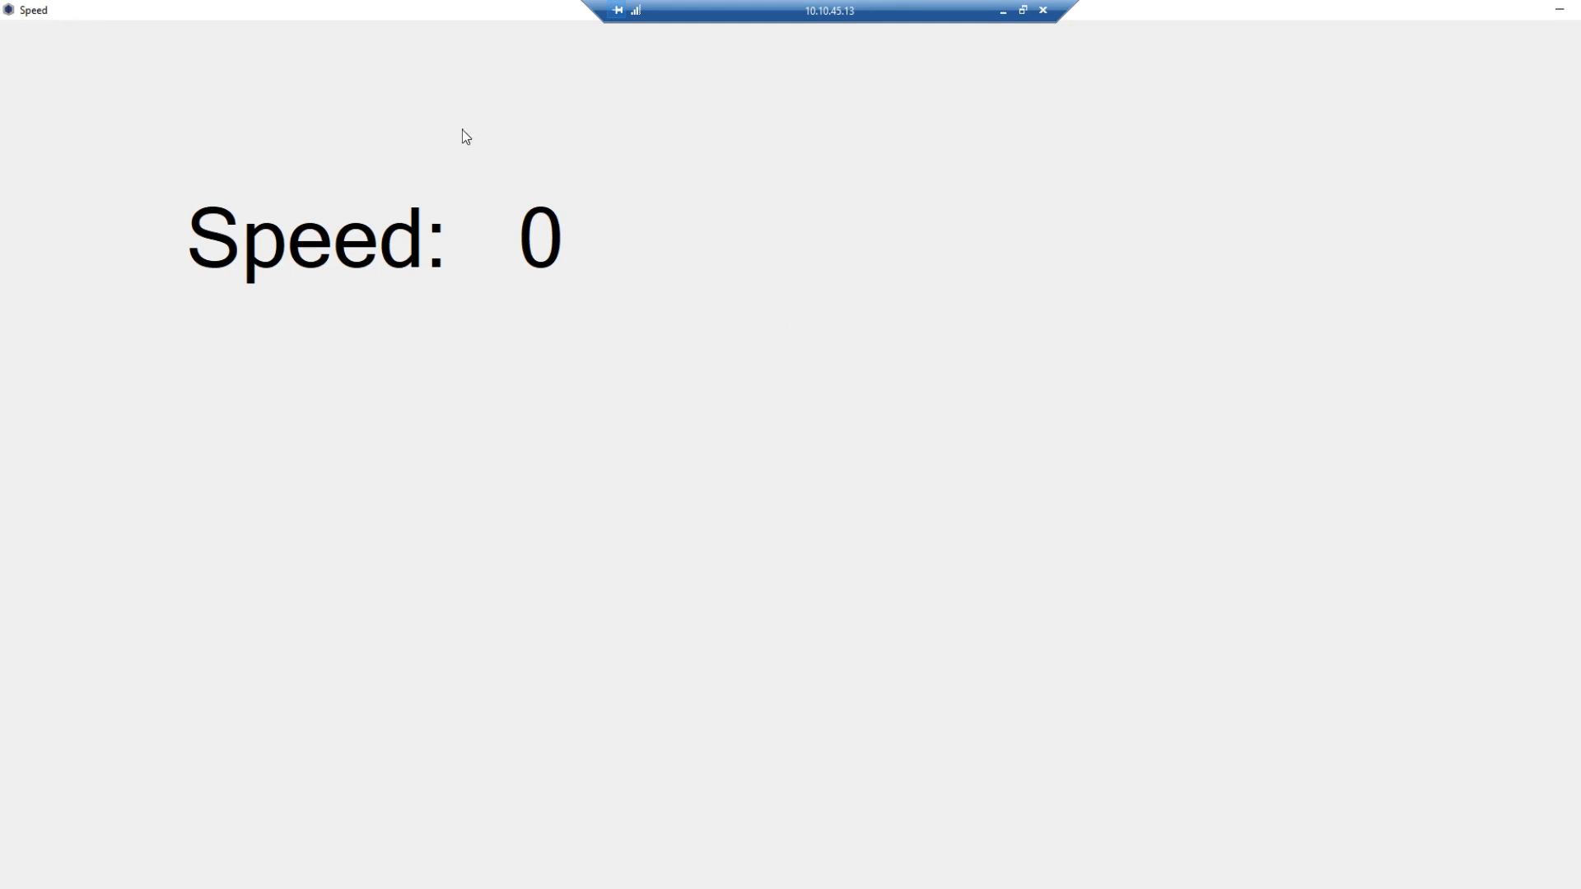
mouse_move(1002, 2)
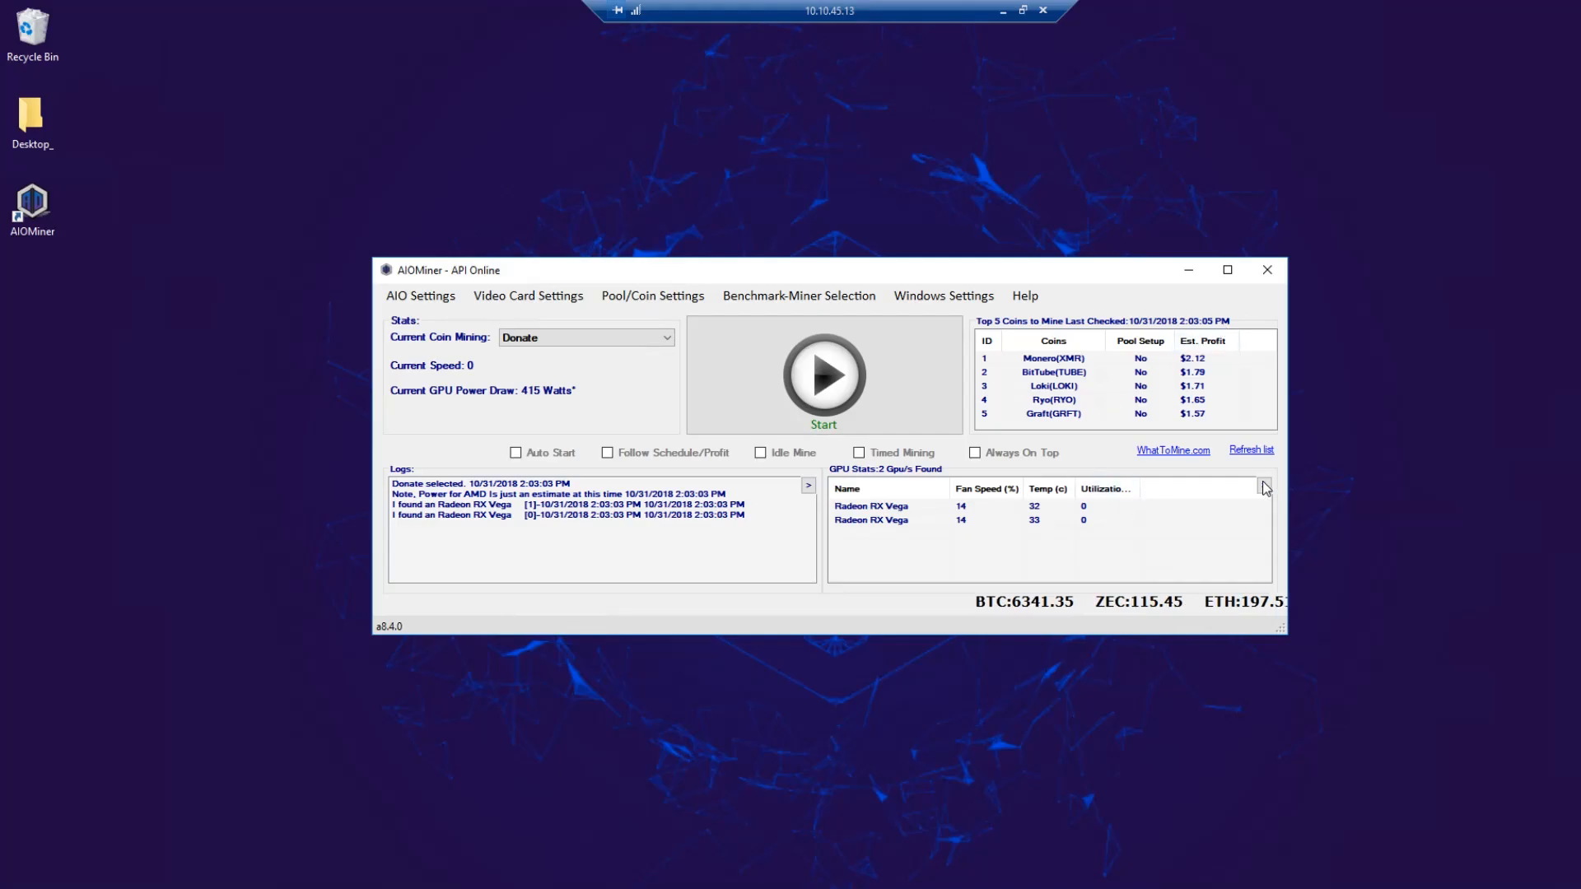
left_click(1265, 487)
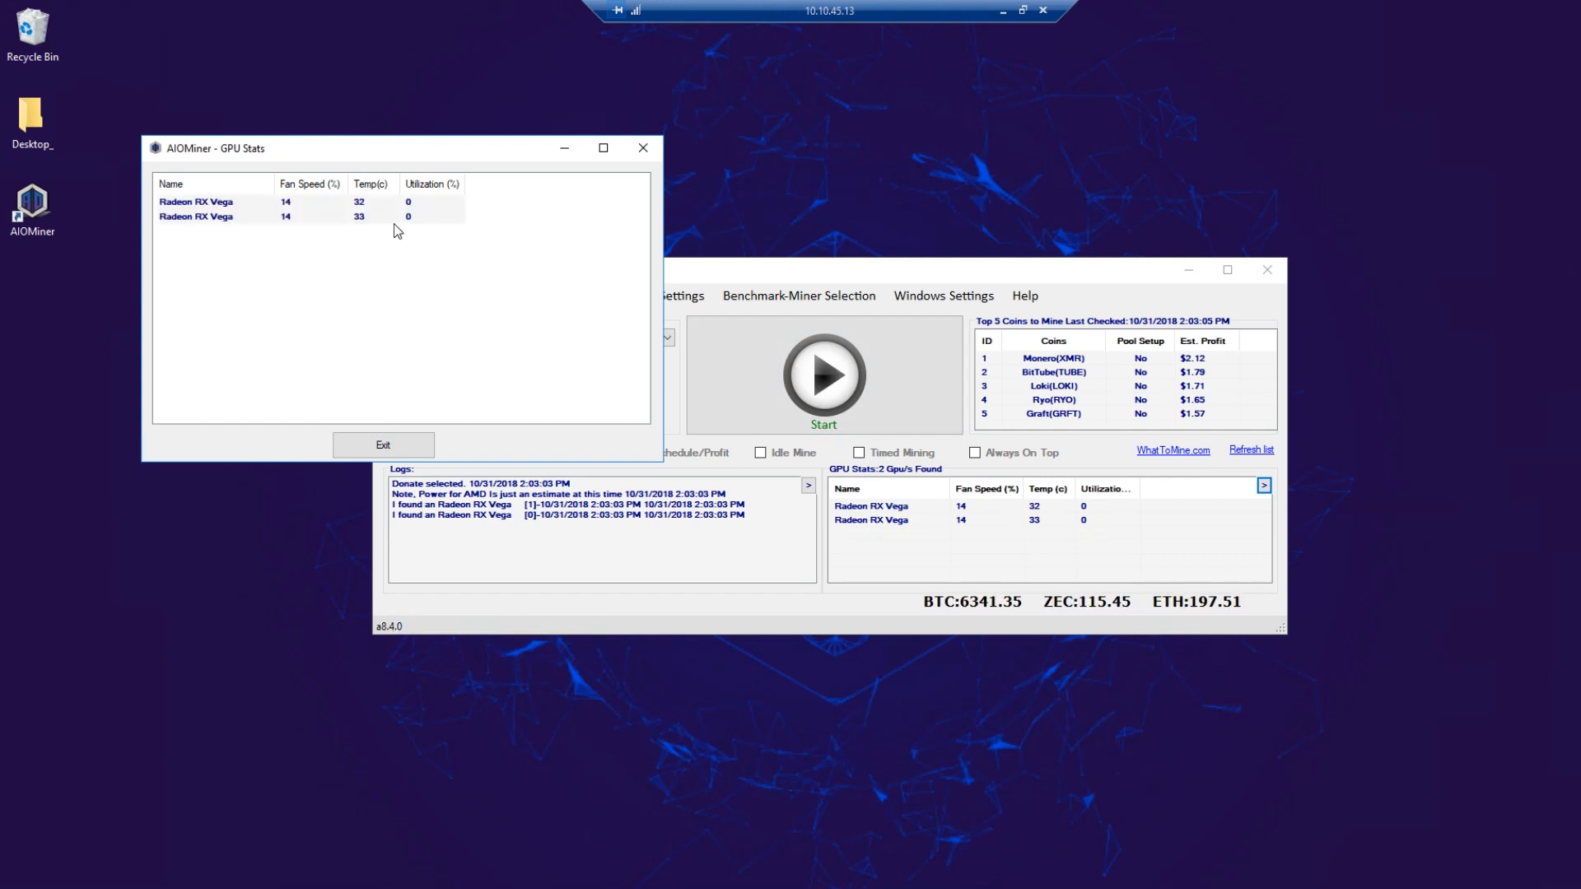
left_click(643, 150)
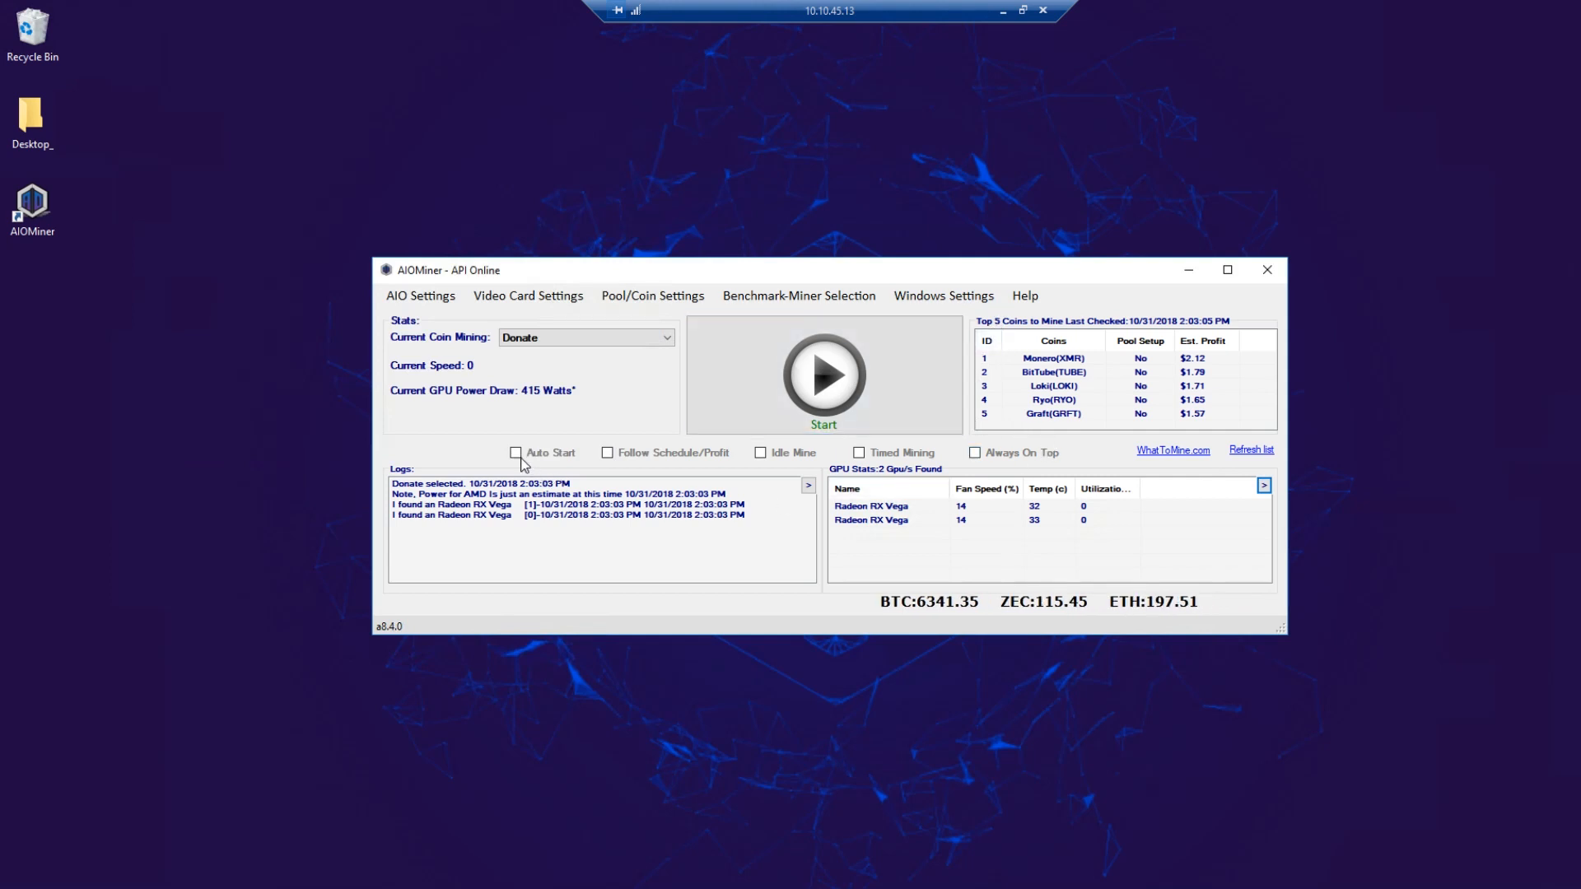
left_click(430, 295)
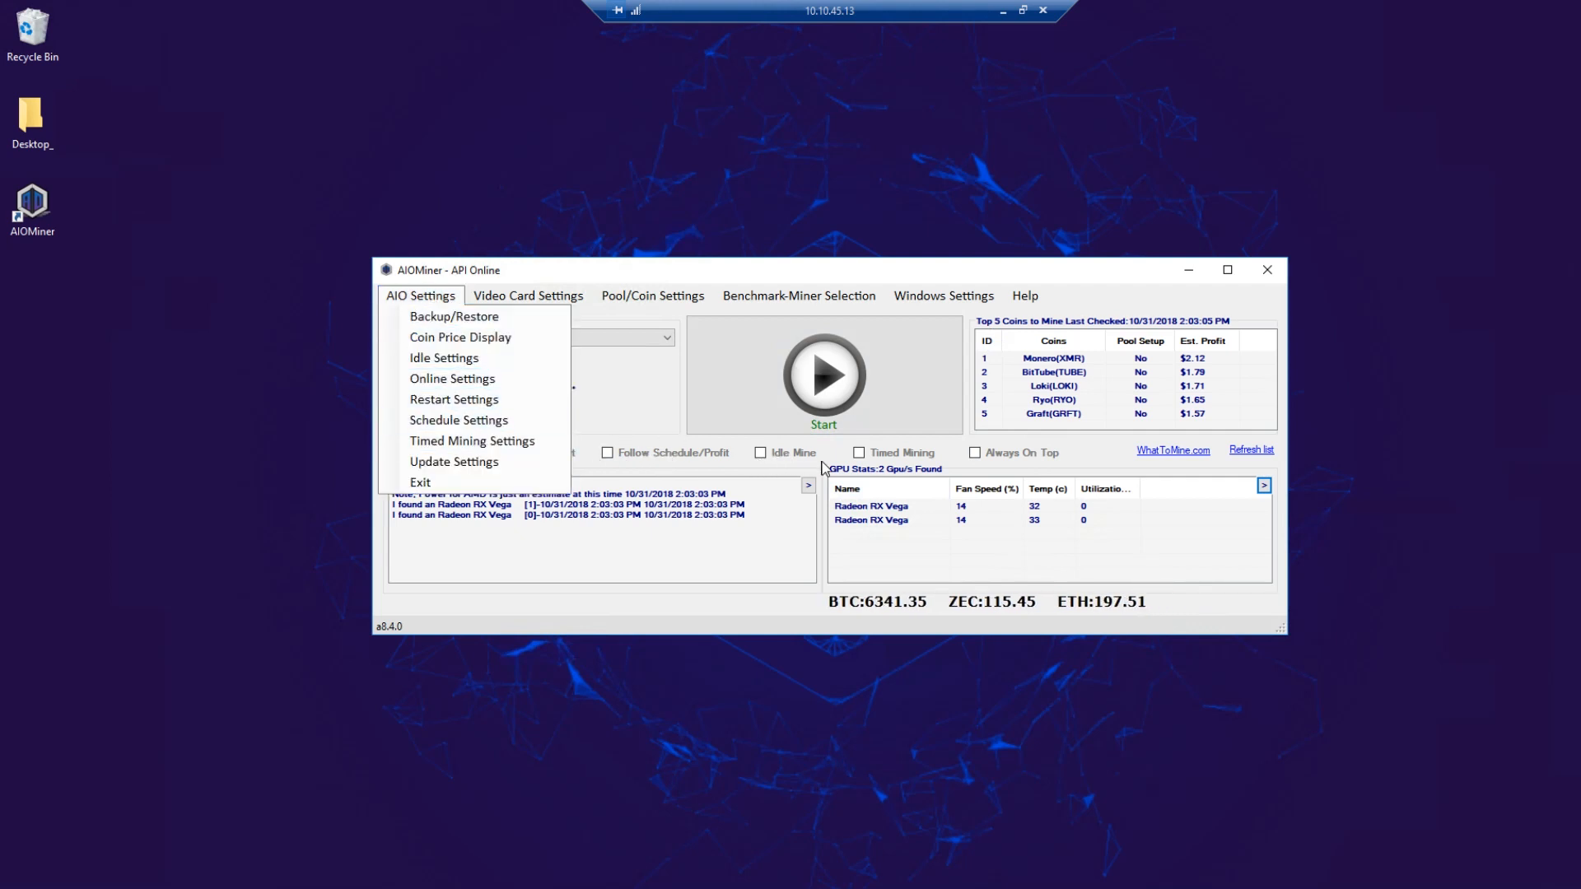
left_click(742, 458)
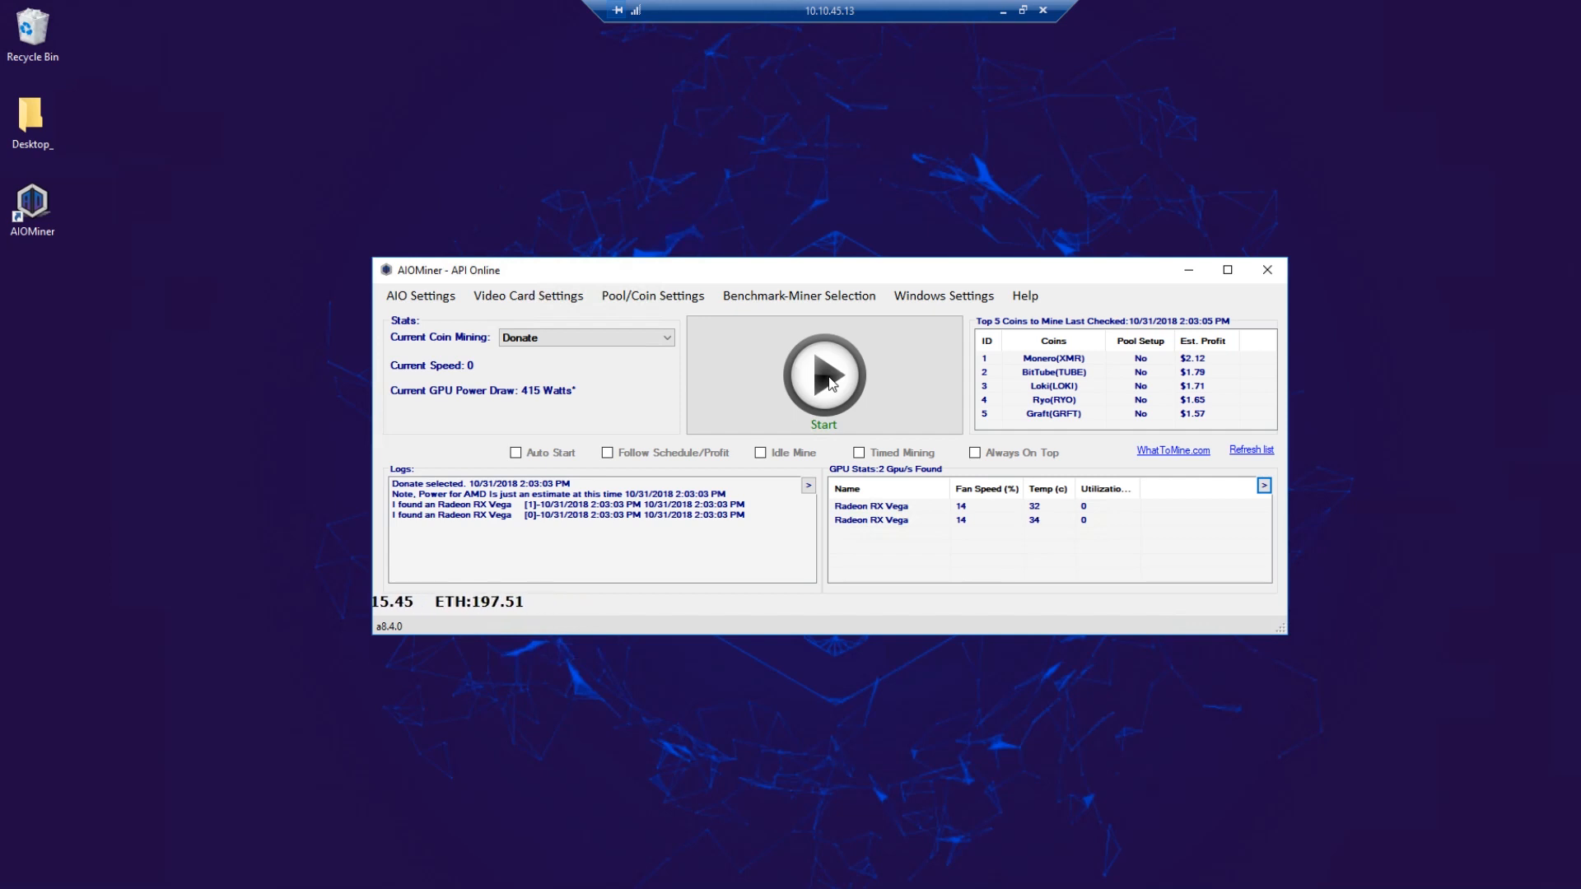
Step: Open the Backup/Restore tool and browse in File Explorer to the Documents\AIOMiner\Backup folder
left_click(412, 298)
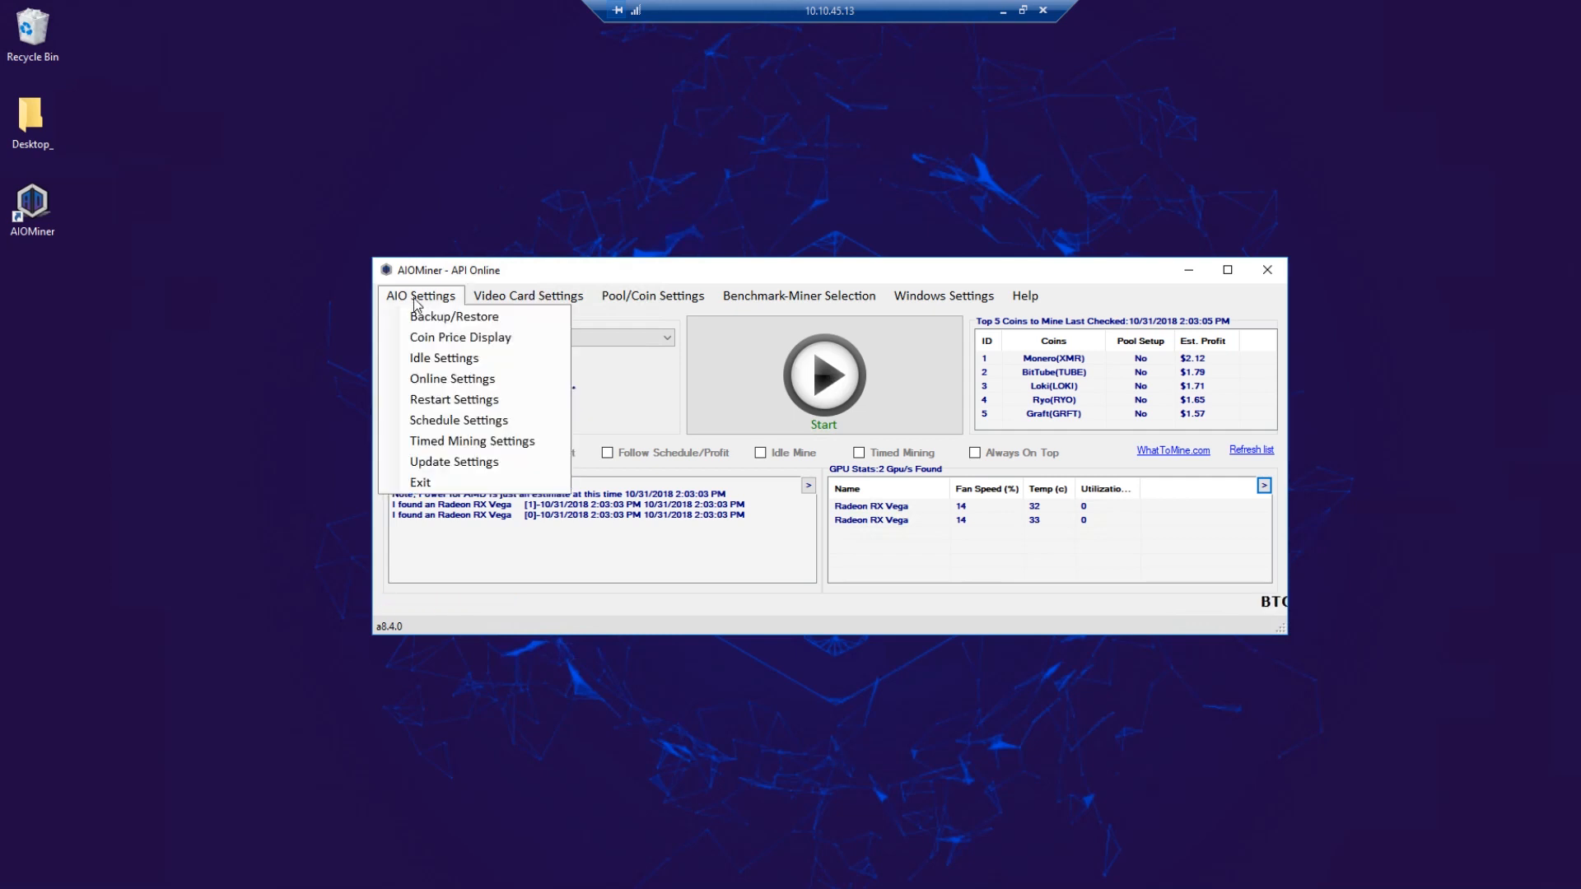
left_click(458, 319)
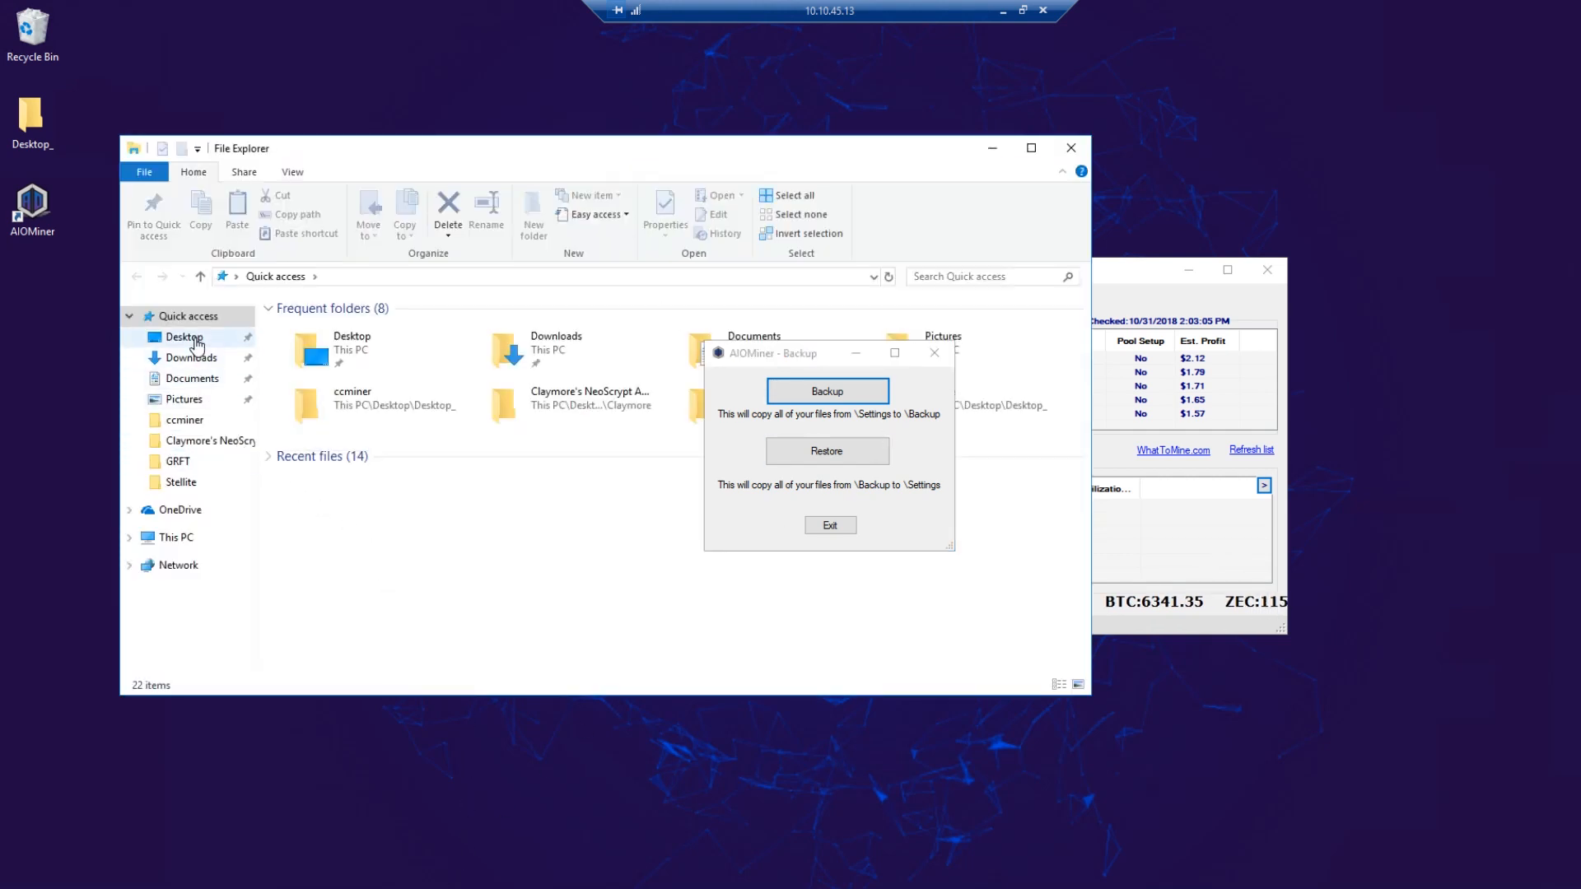
left_click(192, 384)
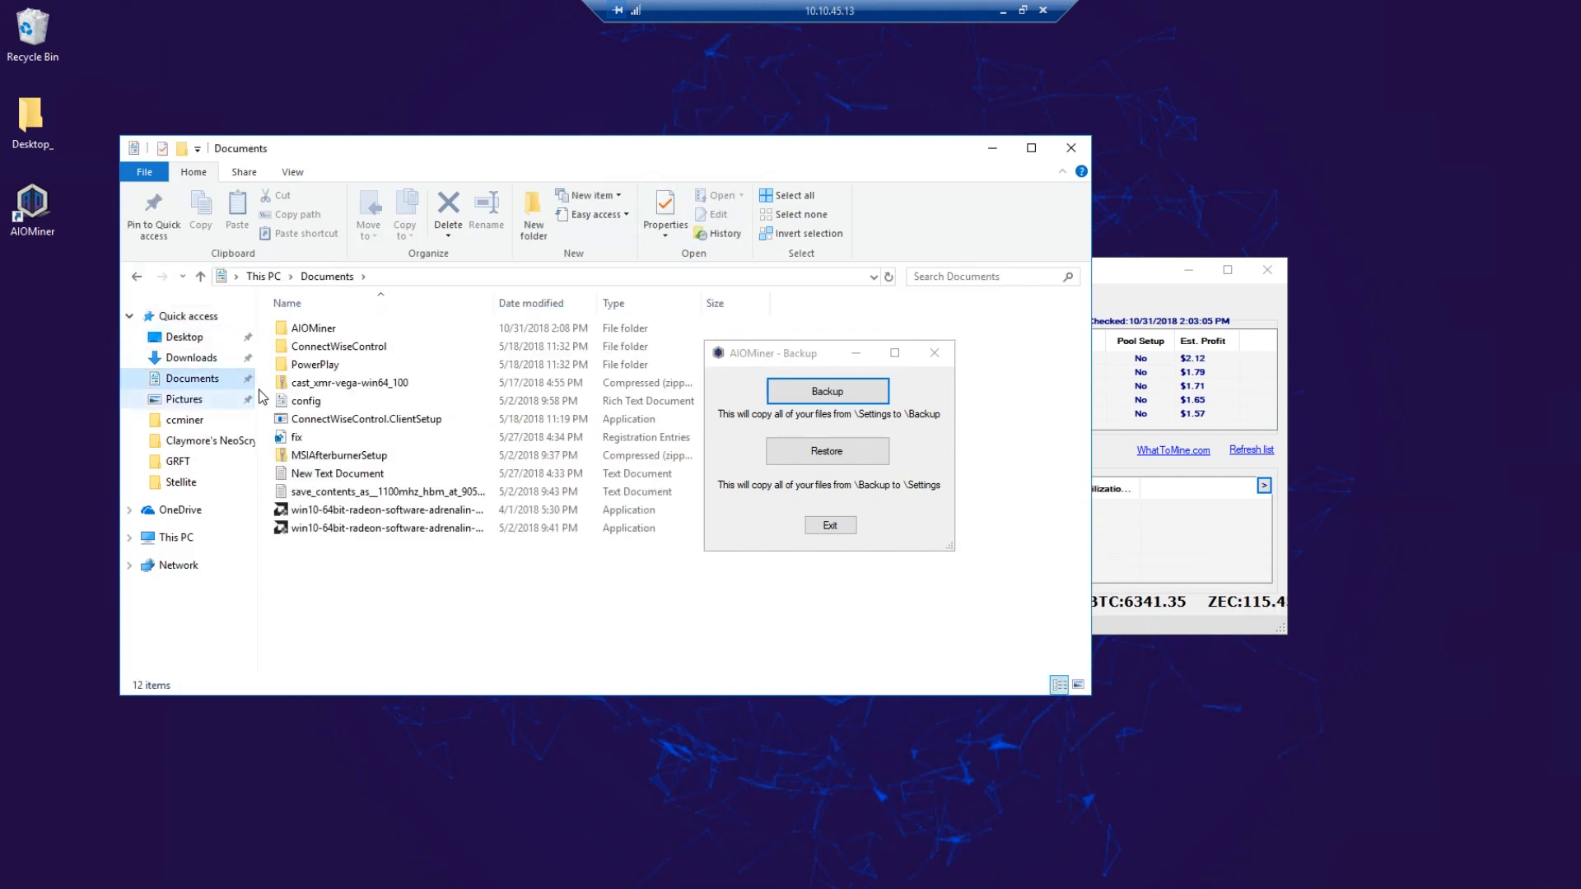
double_click(311, 330)
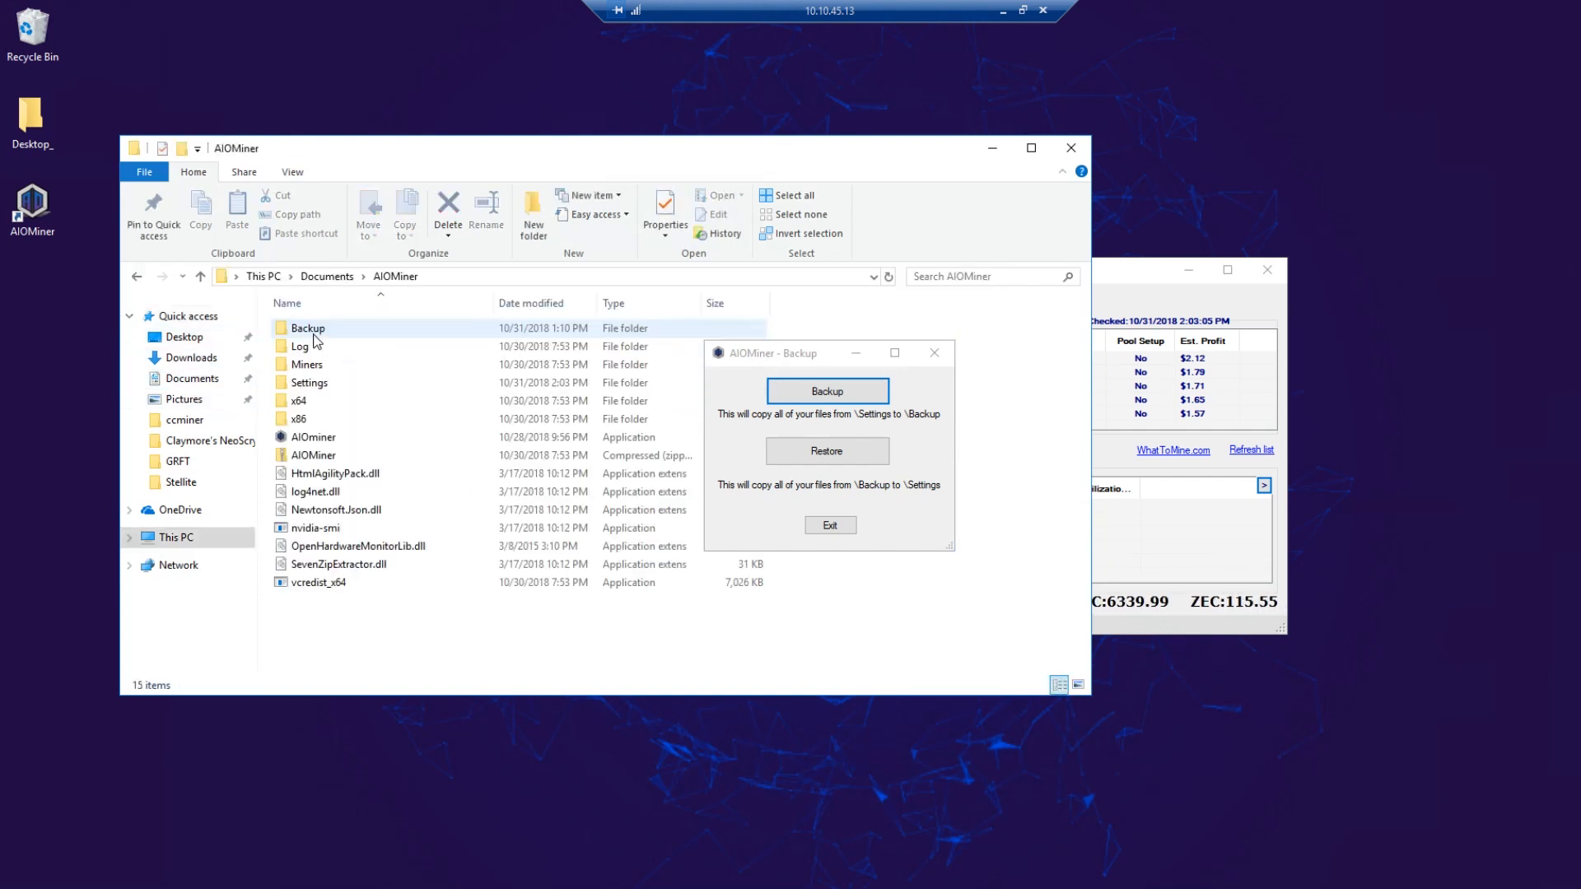
double_click(313, 330)
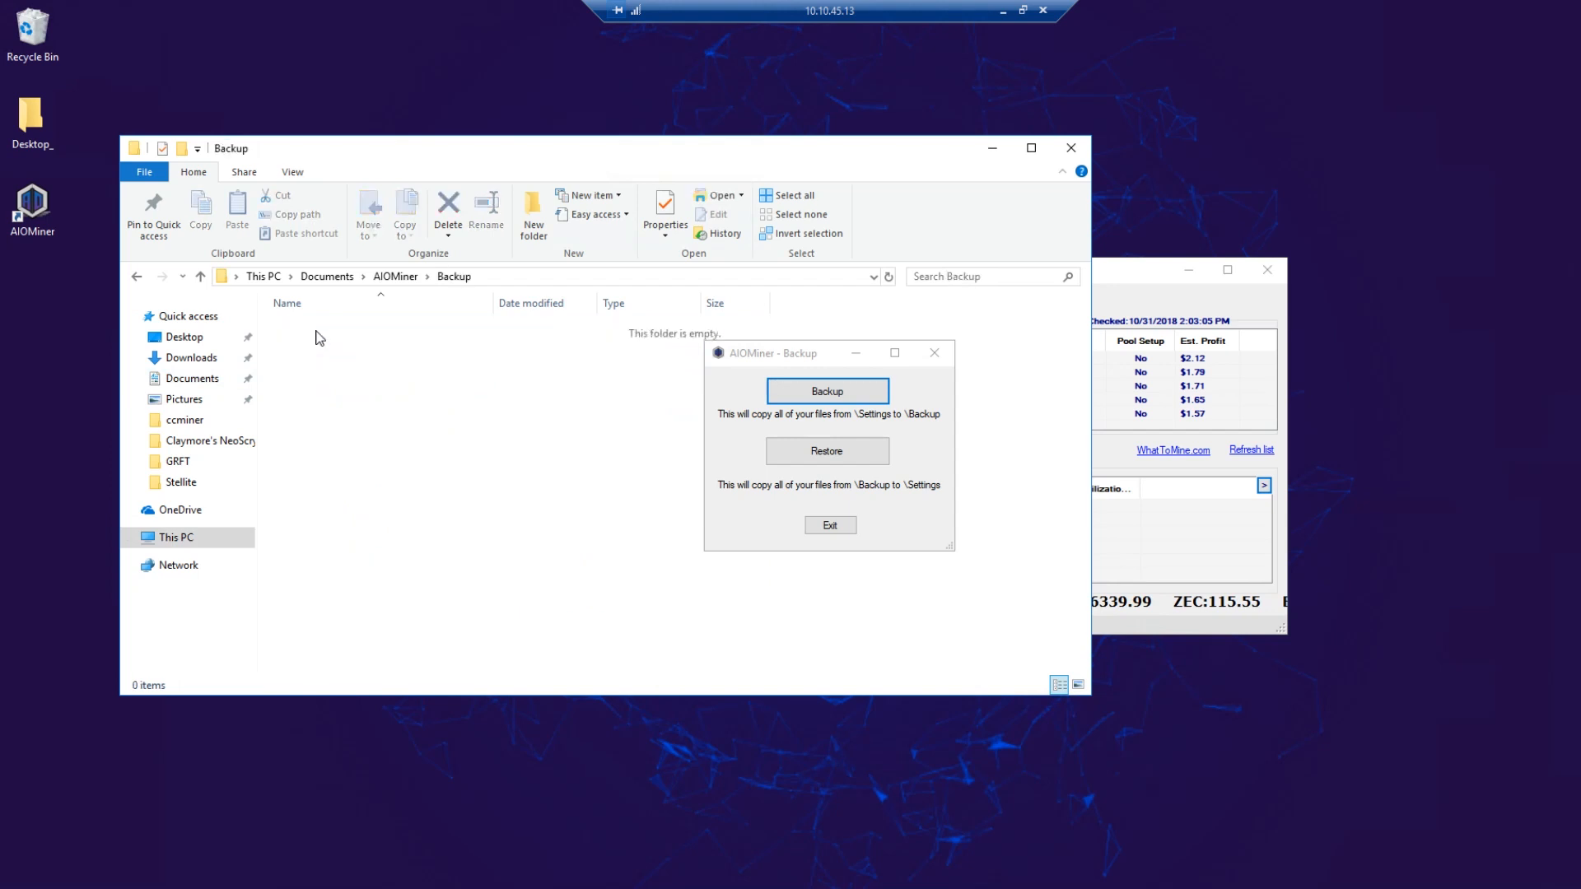
Step: Arrange the windows so the Backup folder stays in view, and back up the AIOMiner settings files
left_click_drag(815, 356, 1135, 509)
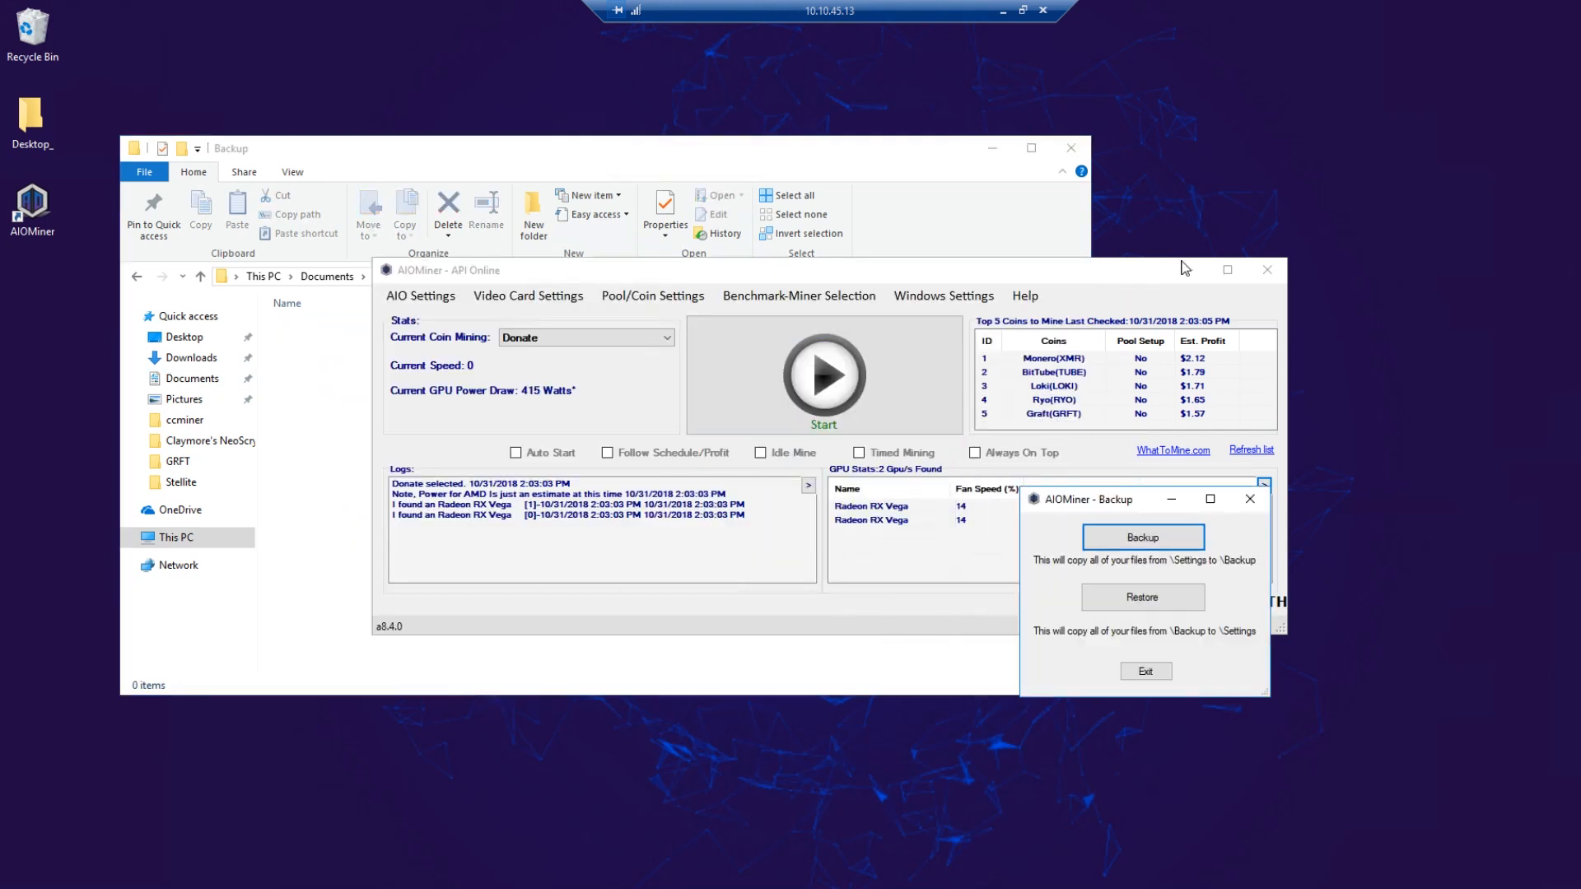
mouse_move(598, 165)
left_mouse_down()
mouse_move(512, 97)
mouse_move(591, 167)
left_mouse_up()
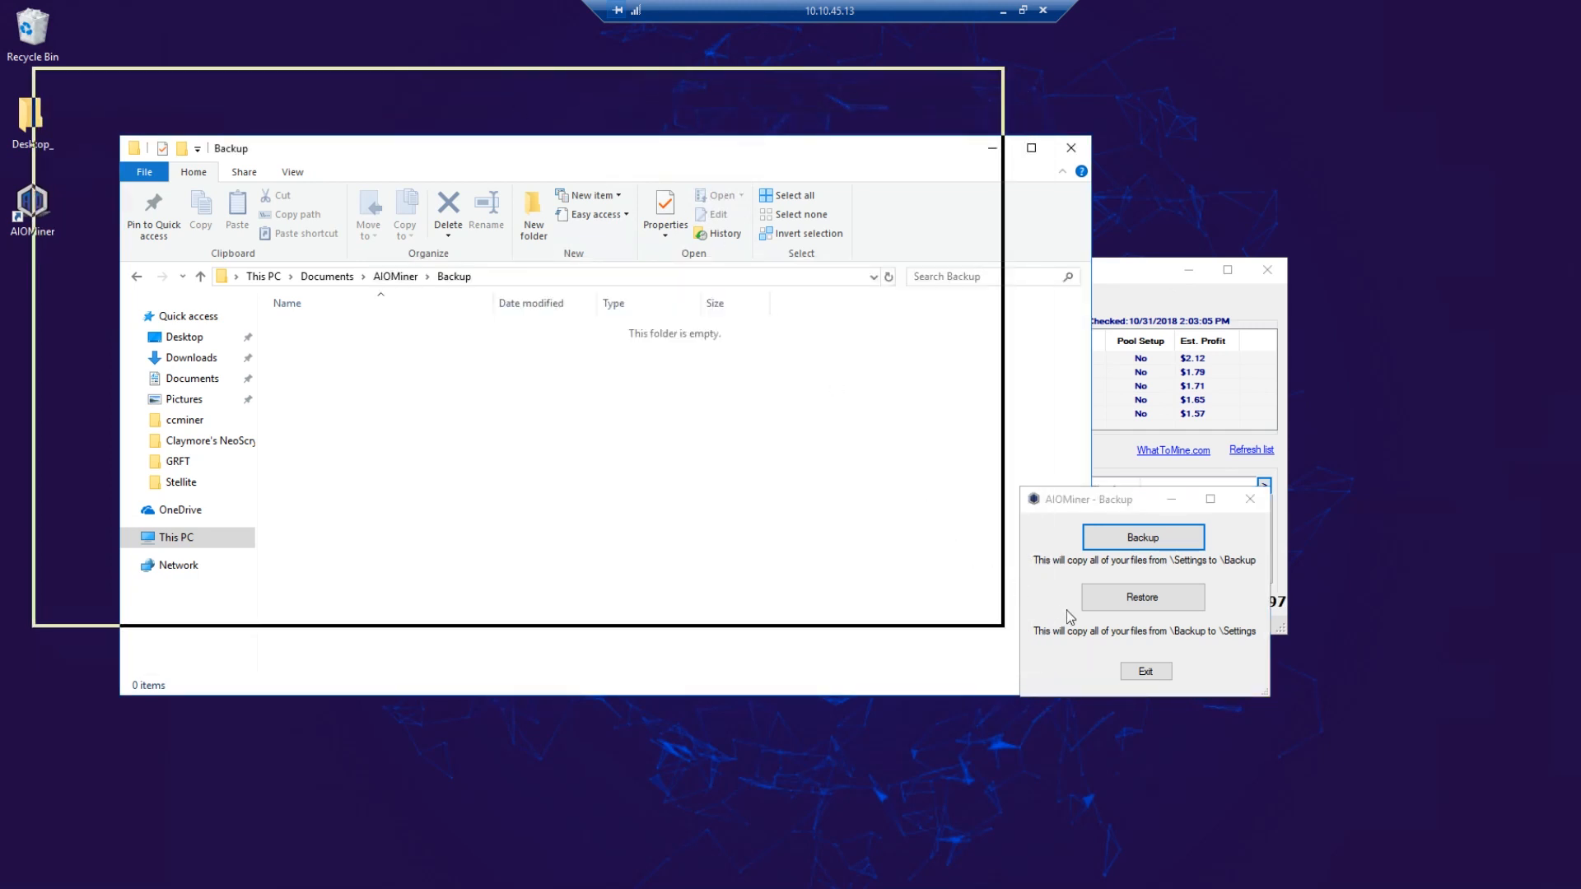
left_click(1151, 274)
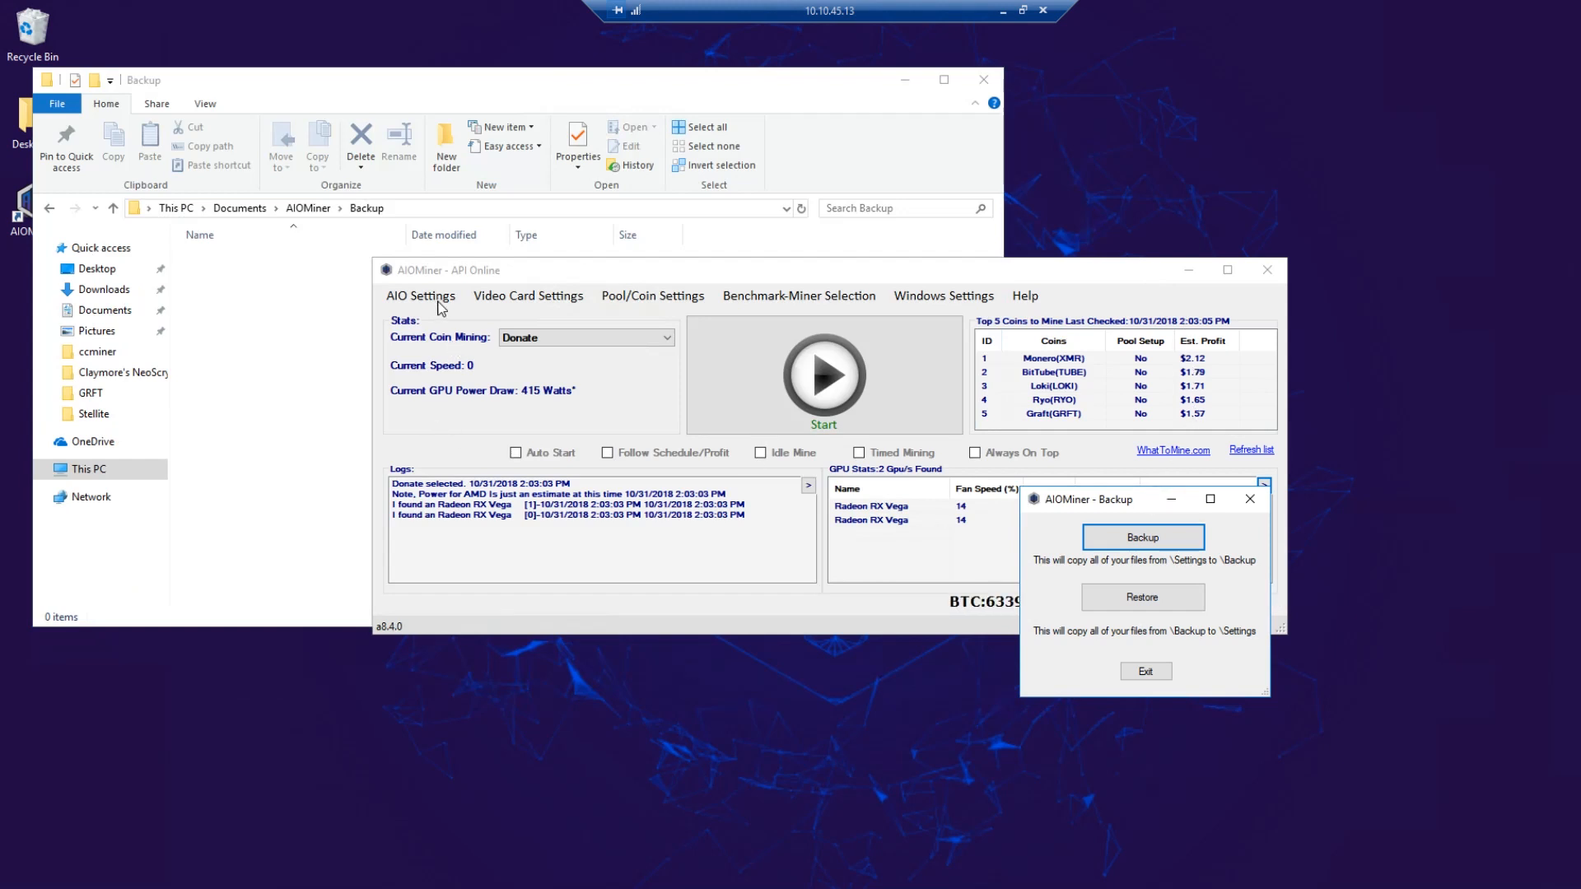
left_click(1173, 541)
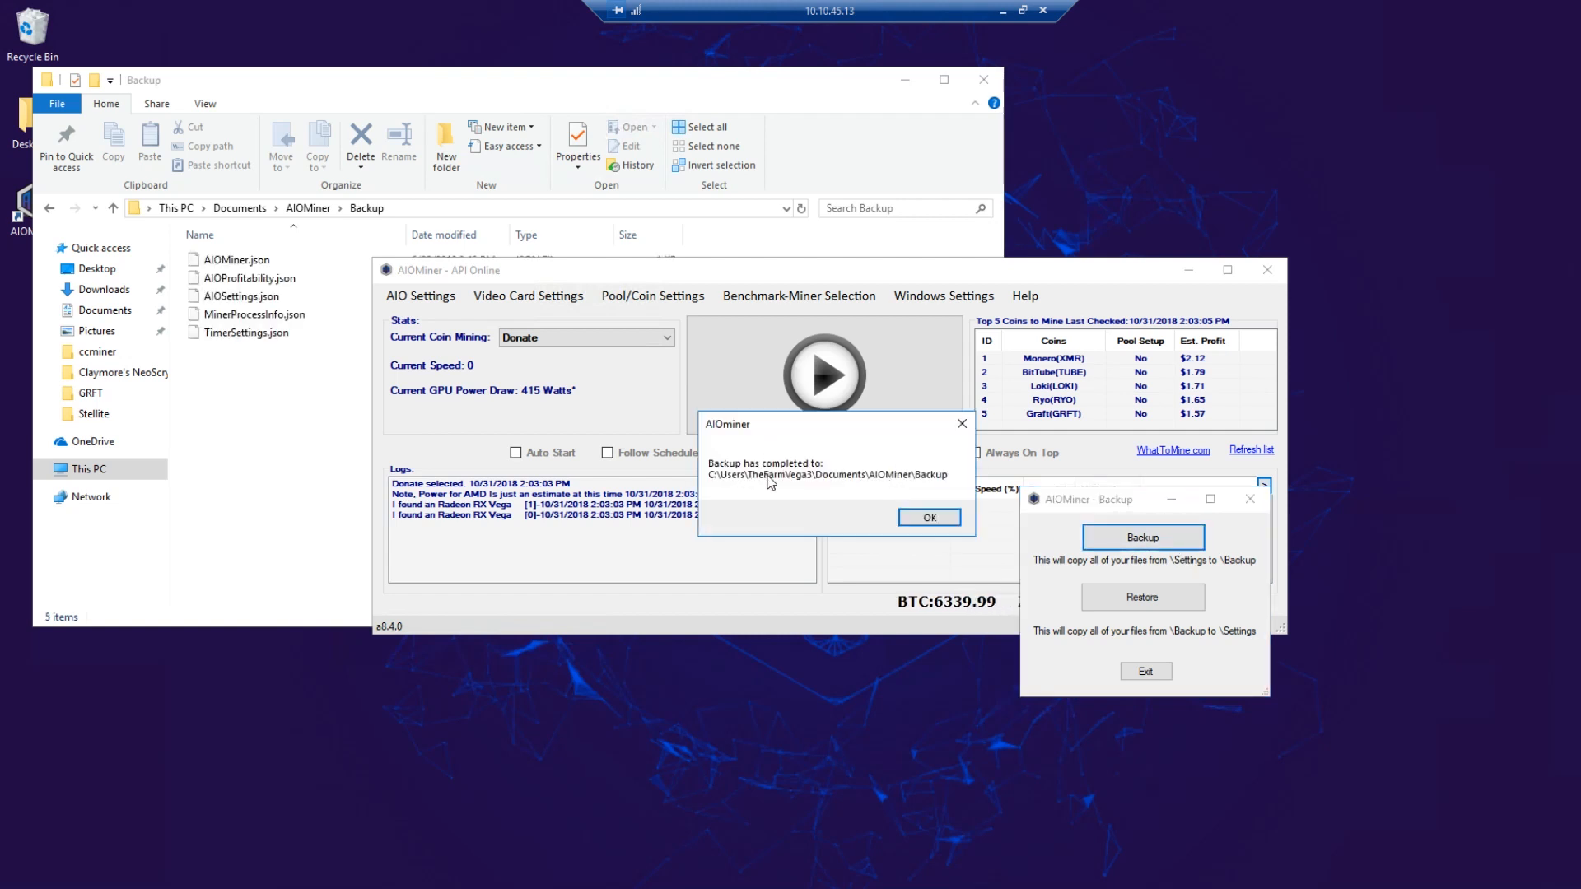
left_click(901, 519)
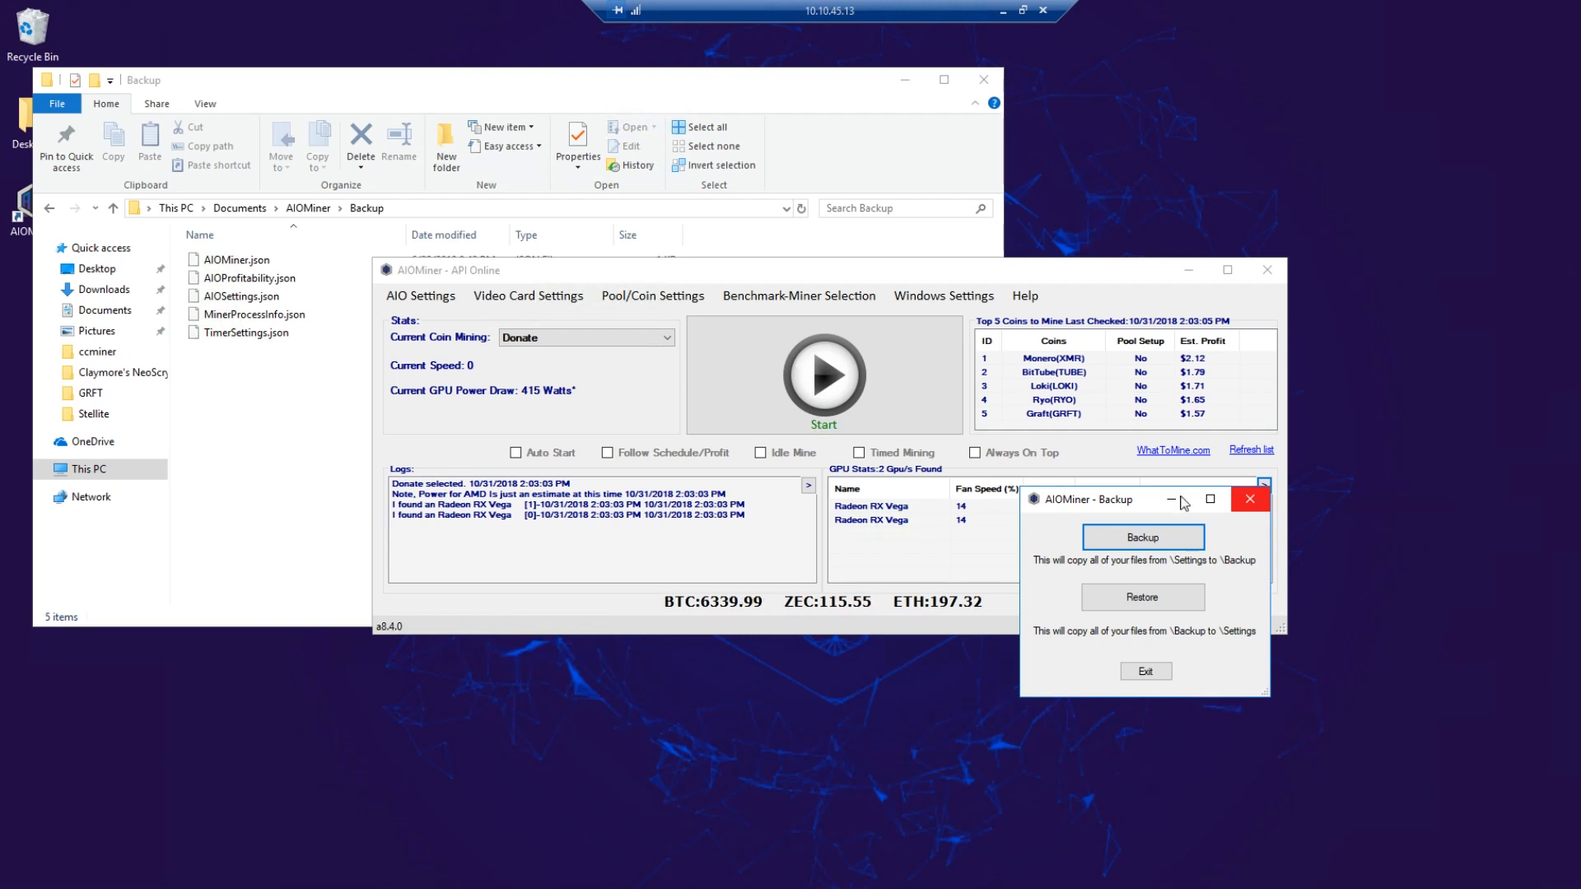
Step: Restore the settings from the backup, and close the backup tool and the File Explorer window
left_click(1143, 598)
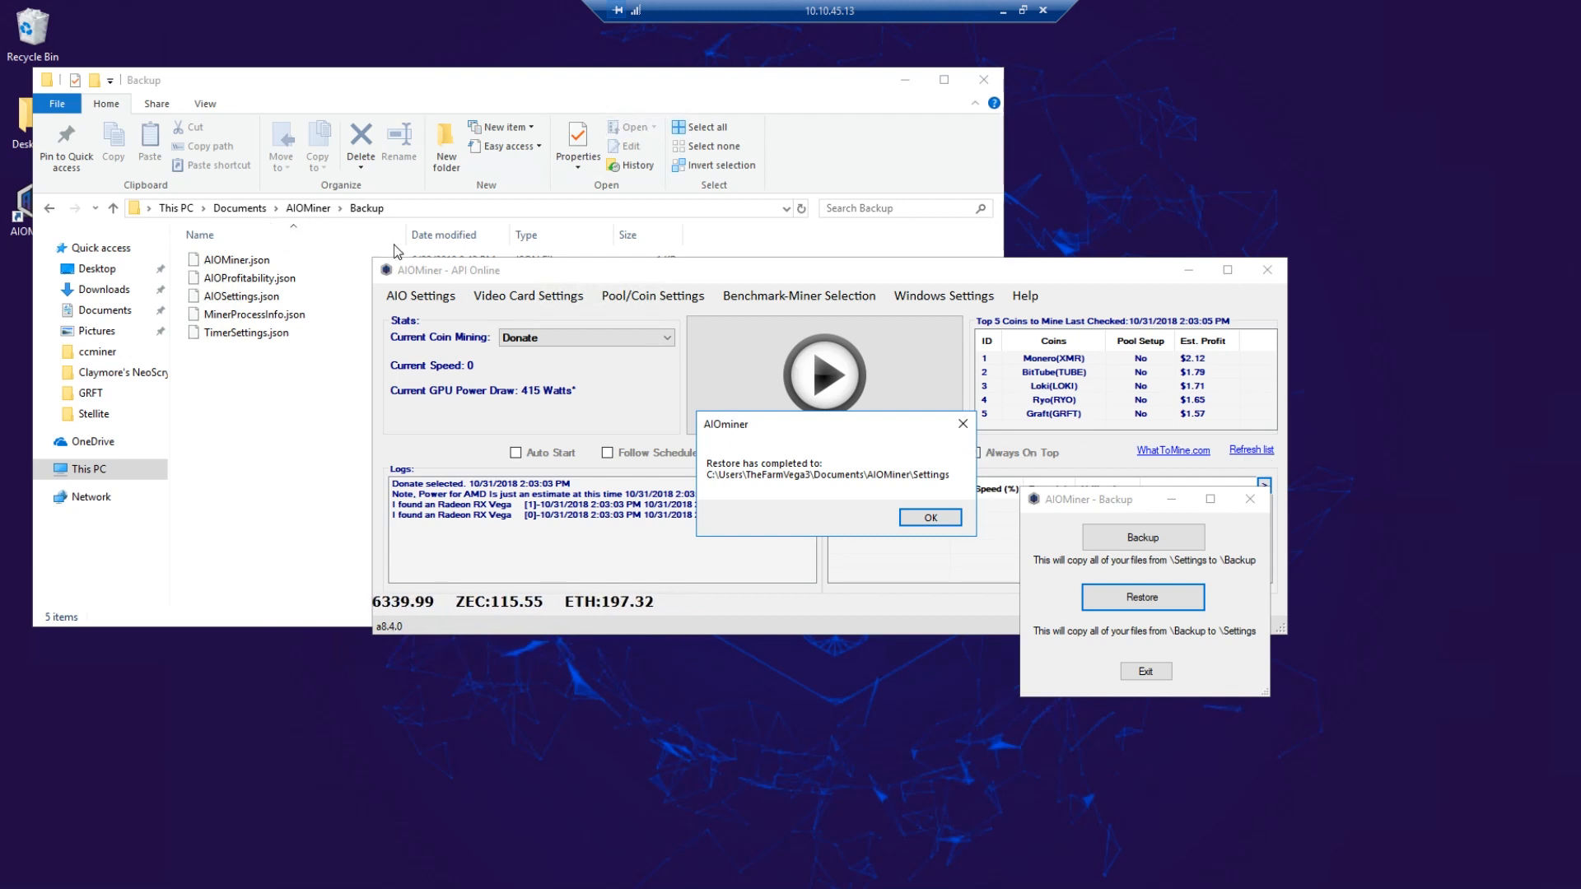
left_click(947, 518)
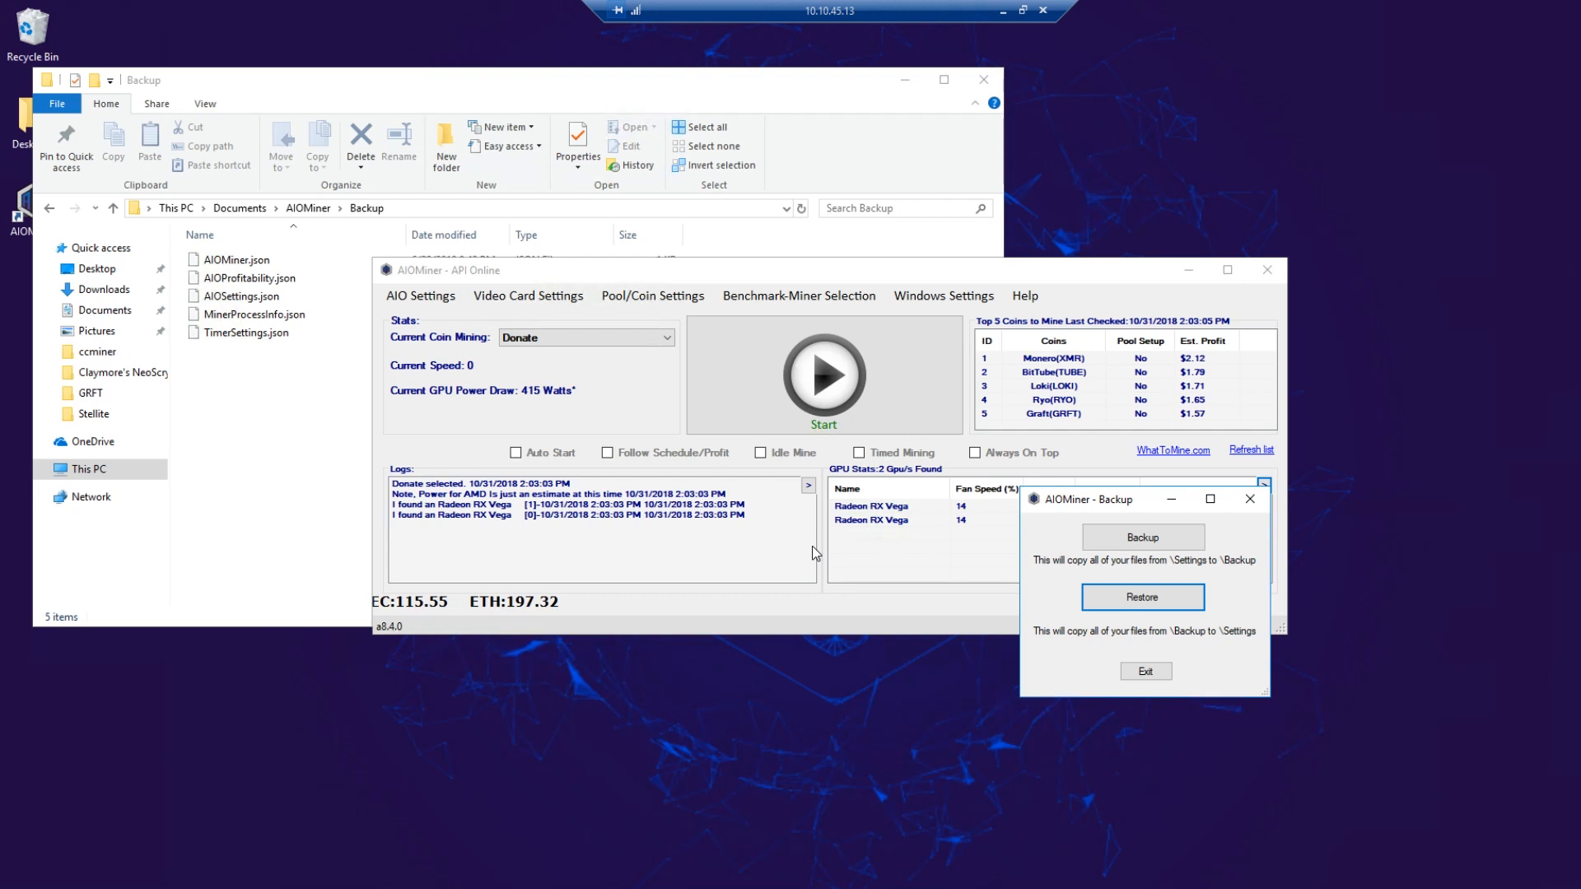
left_click(1149, 674)
left_click(985, 80)
Step: In the coin price display settings, switch the marquee off and on again, and add and test ETN as the fourth coin
left_click(427, 300)
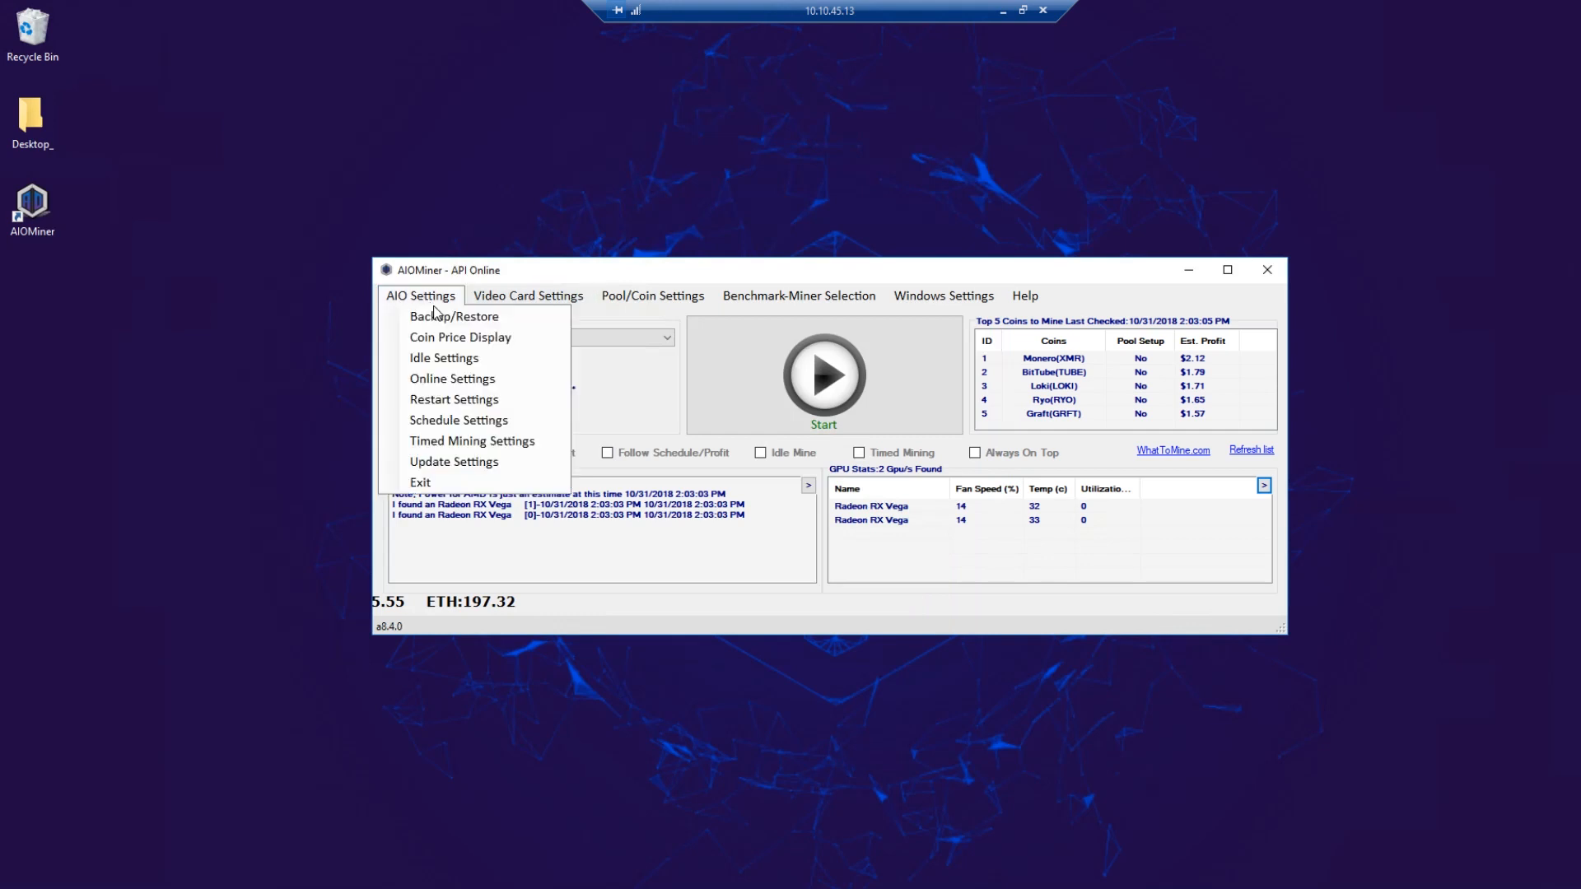
left_click(446, 338)
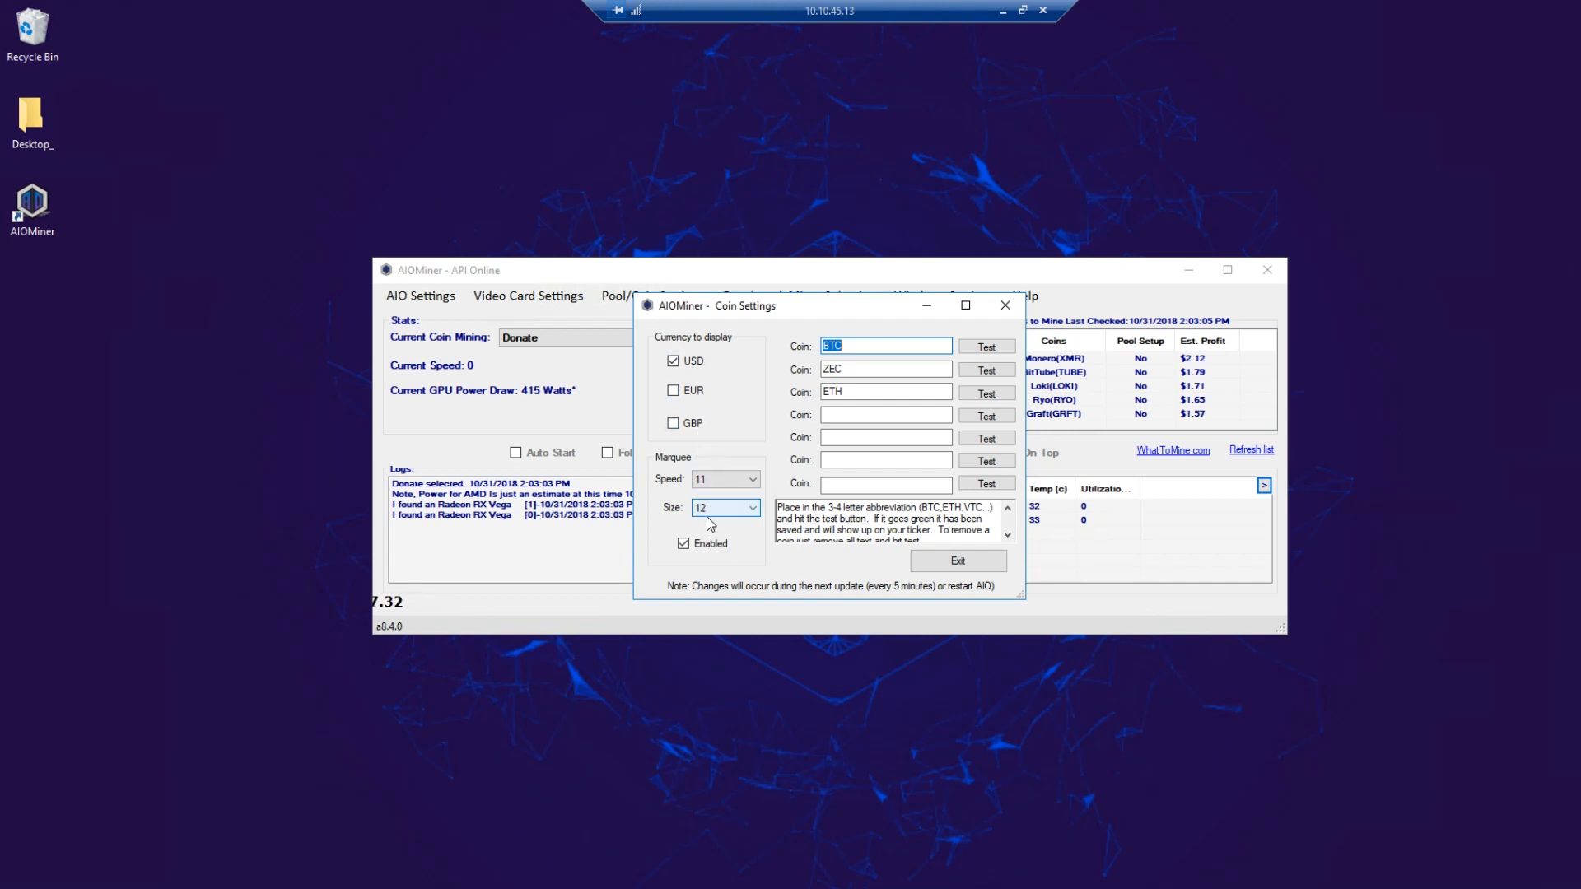
left_click(685, 545)
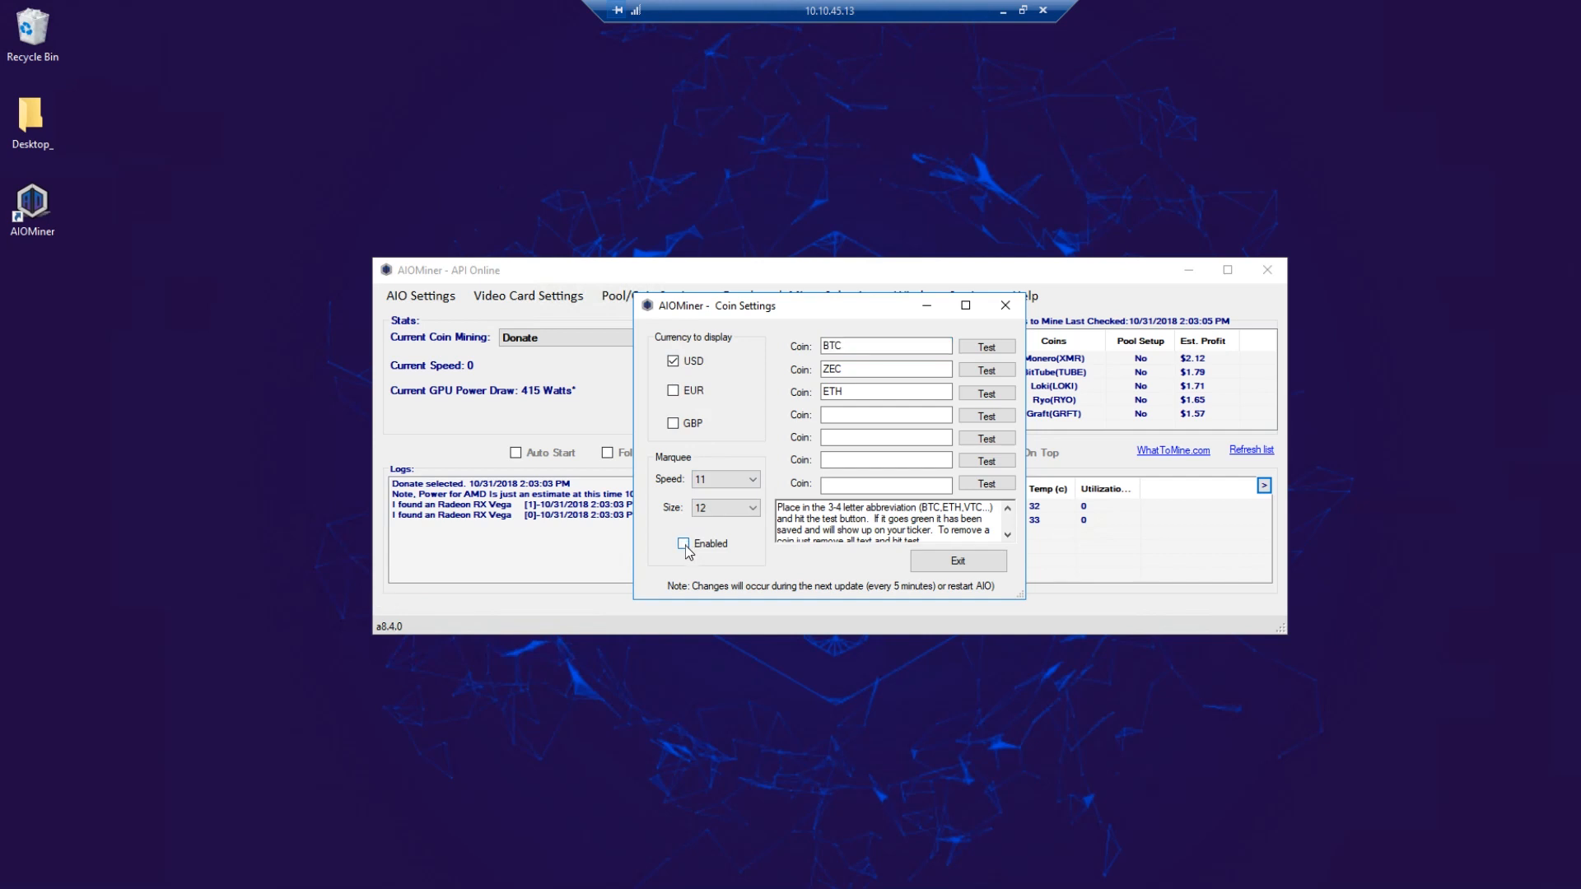
left_click(686, 545)
left_click(856, 417)
type("ETN")
left_click(1006, 417)
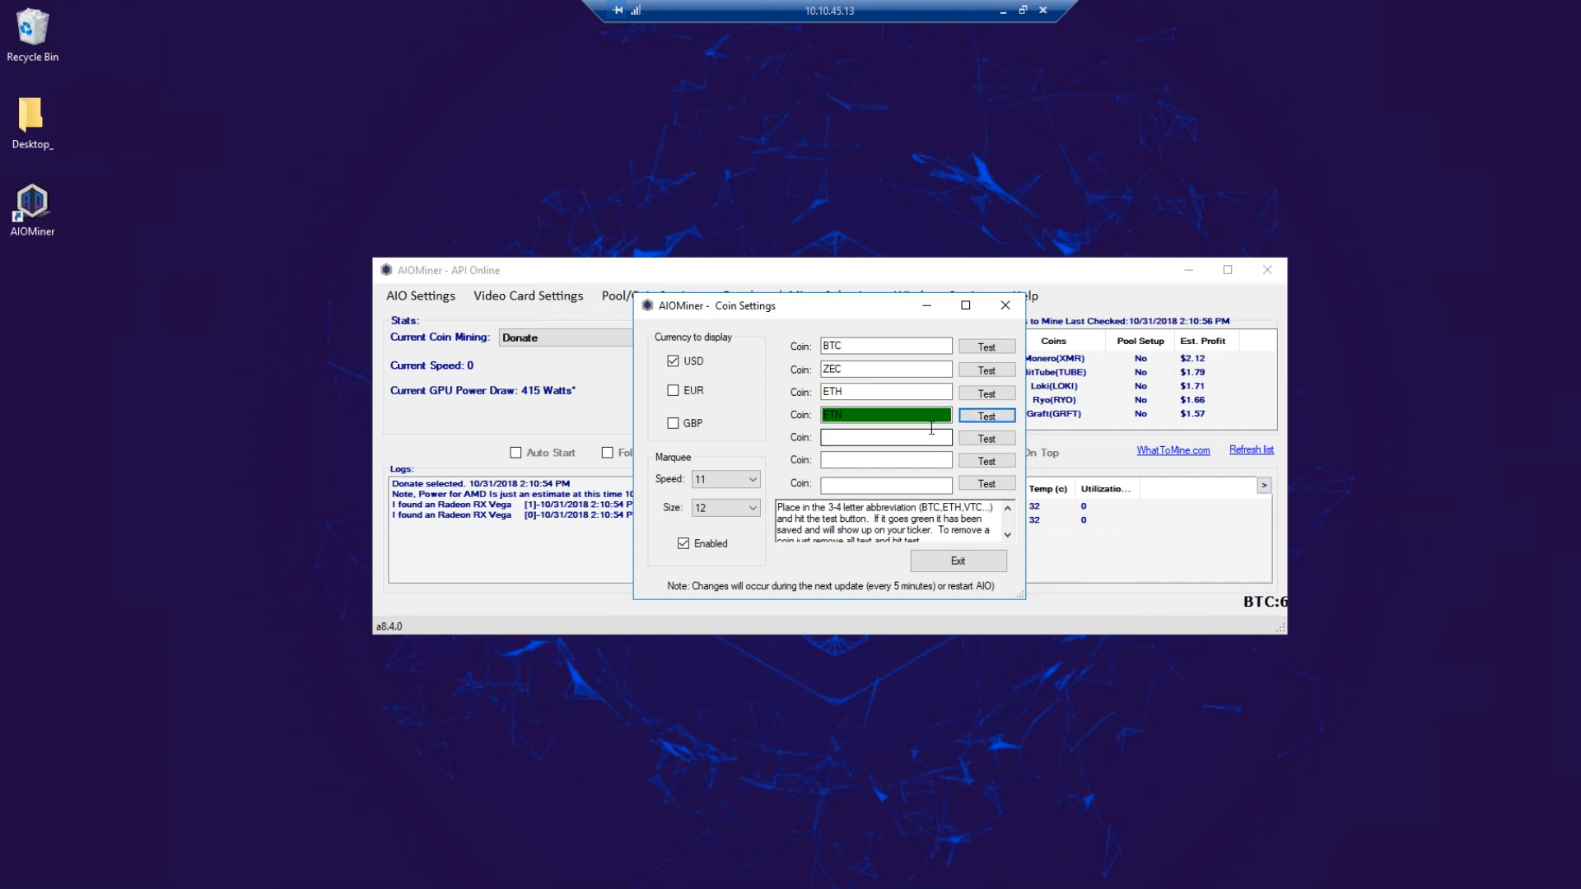
left_click(957, 564)
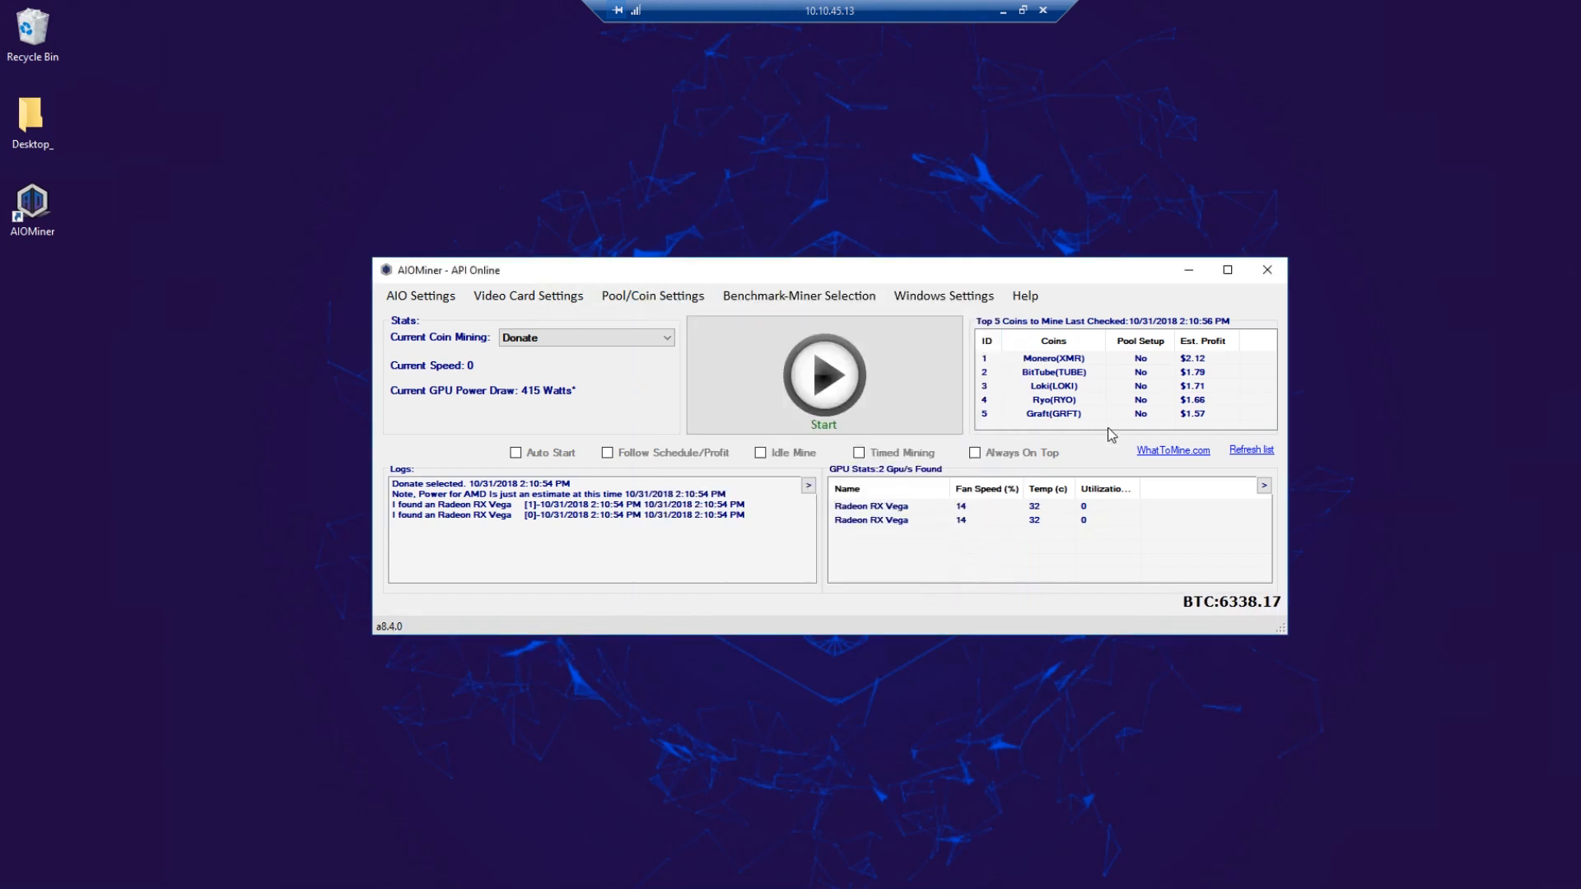
Step: Restart AIOMiner and reopen the coin price display settings to check the ticker coins
left_click(1268, 270)
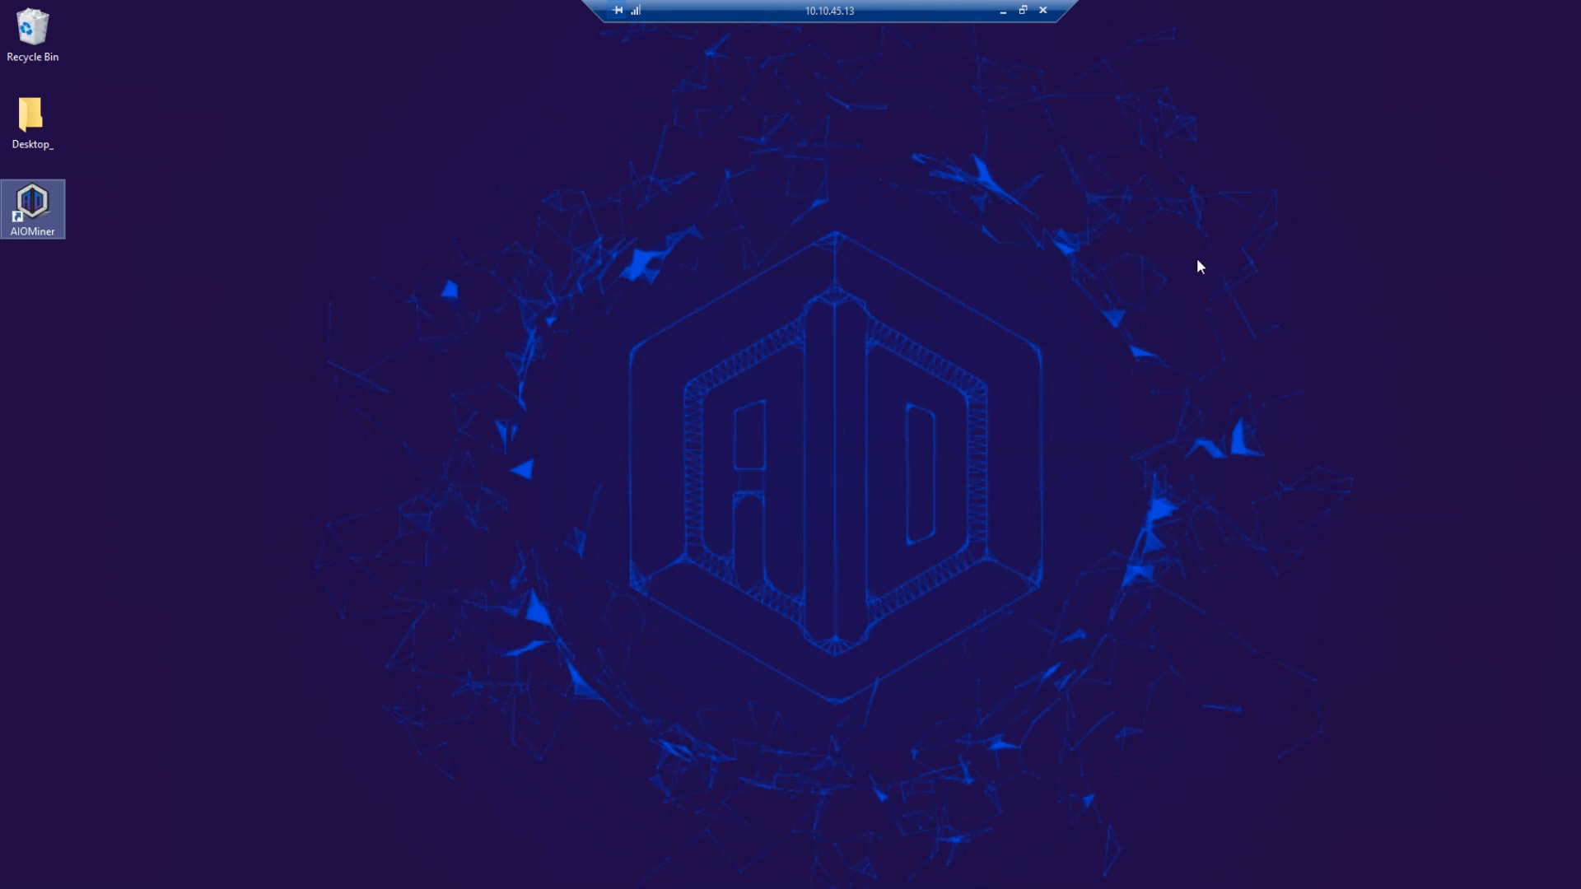
double_click(43, 208)
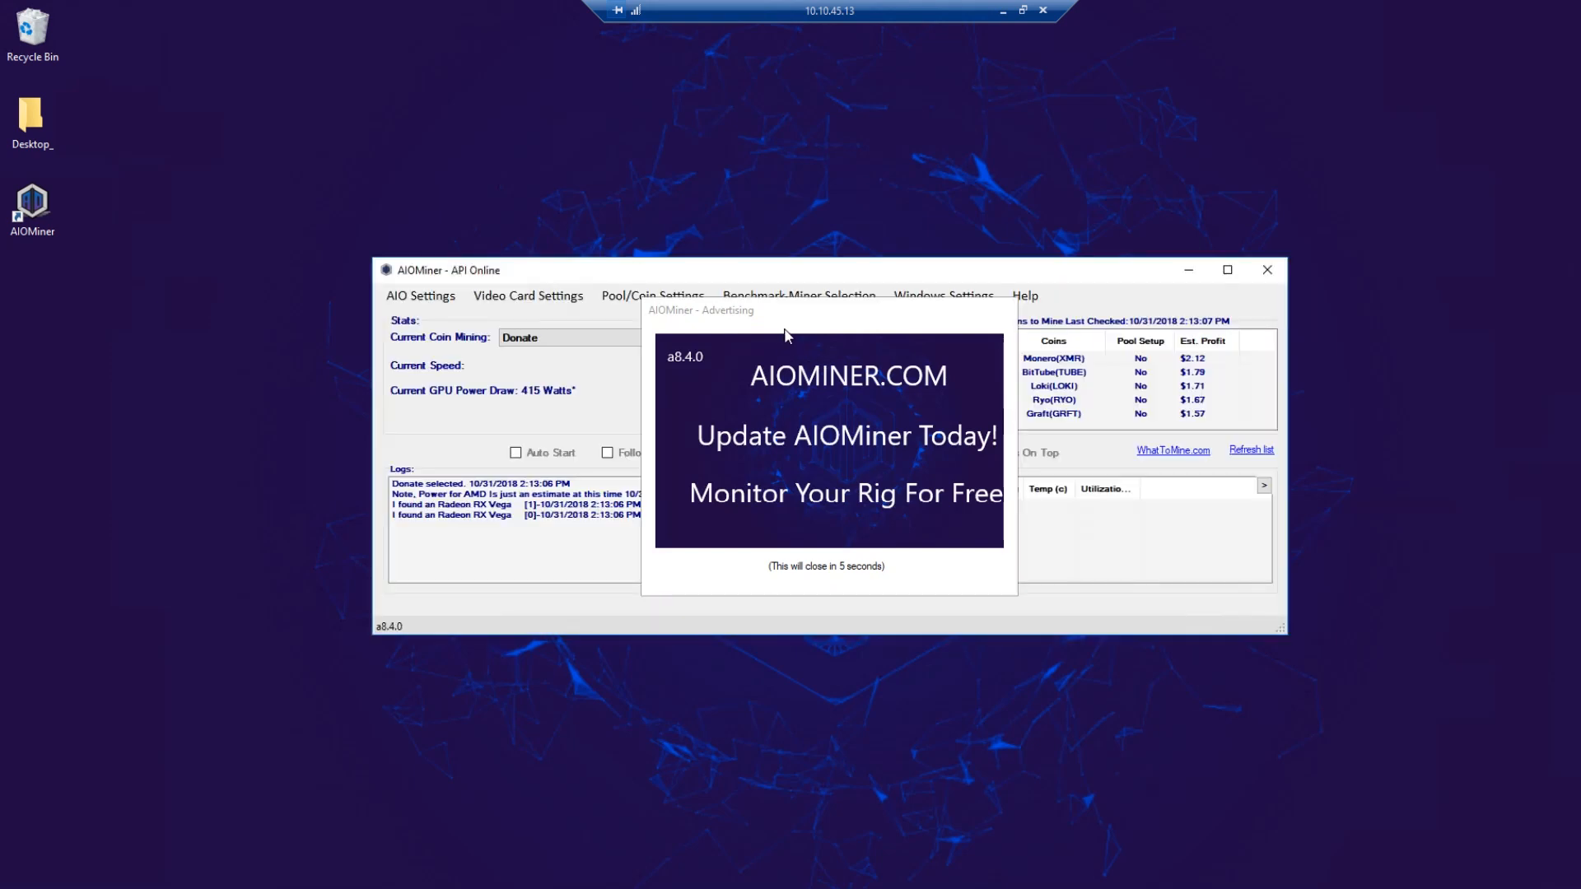
left_click(420, 296)
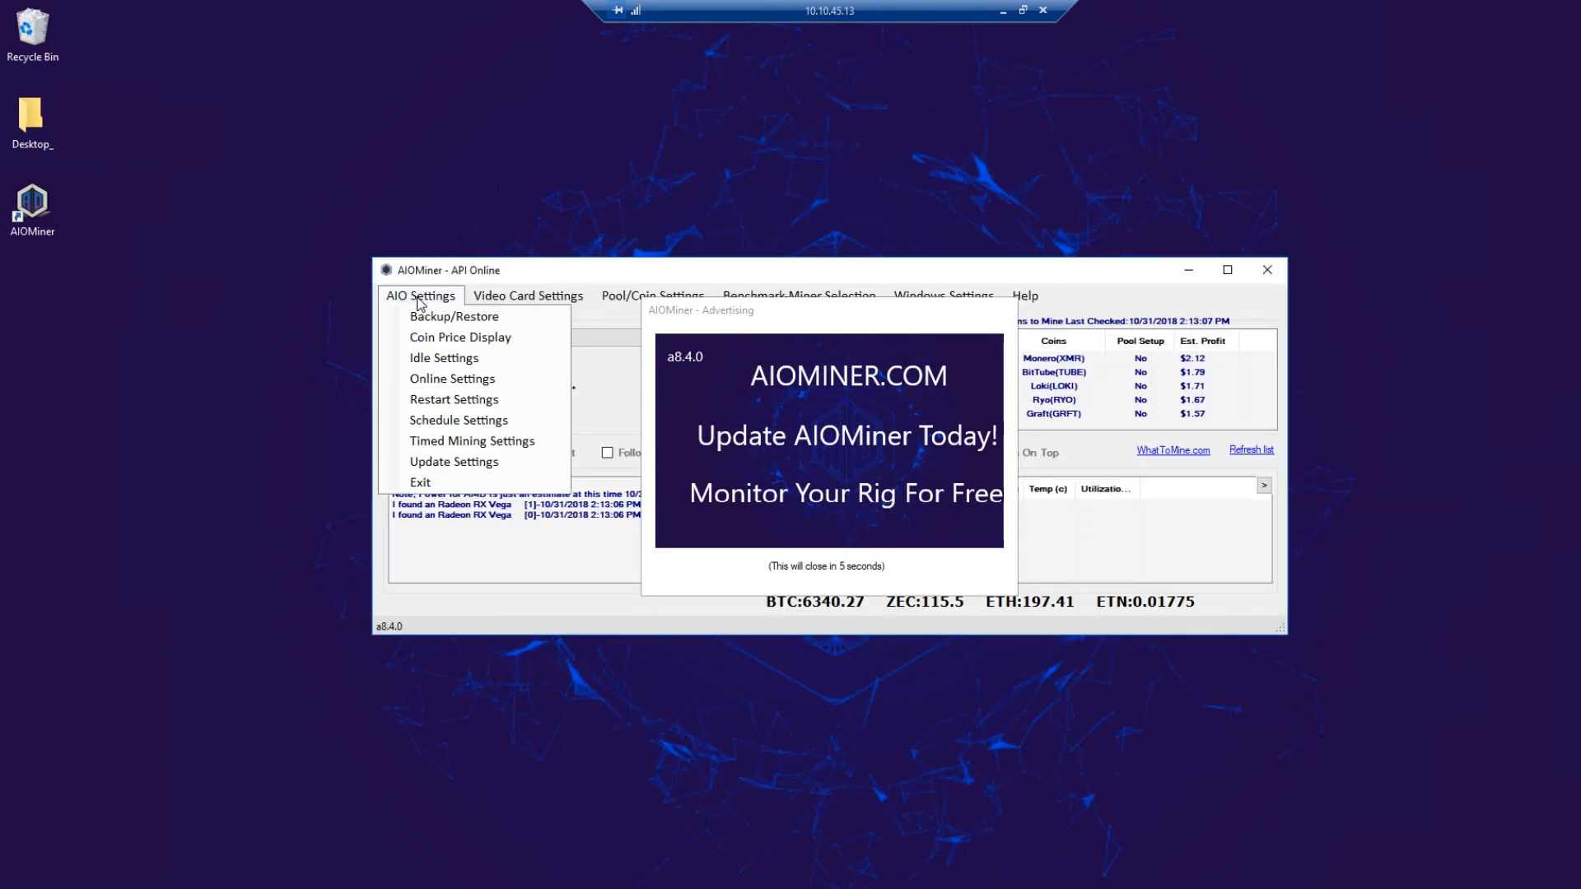
left_click(447, 340)
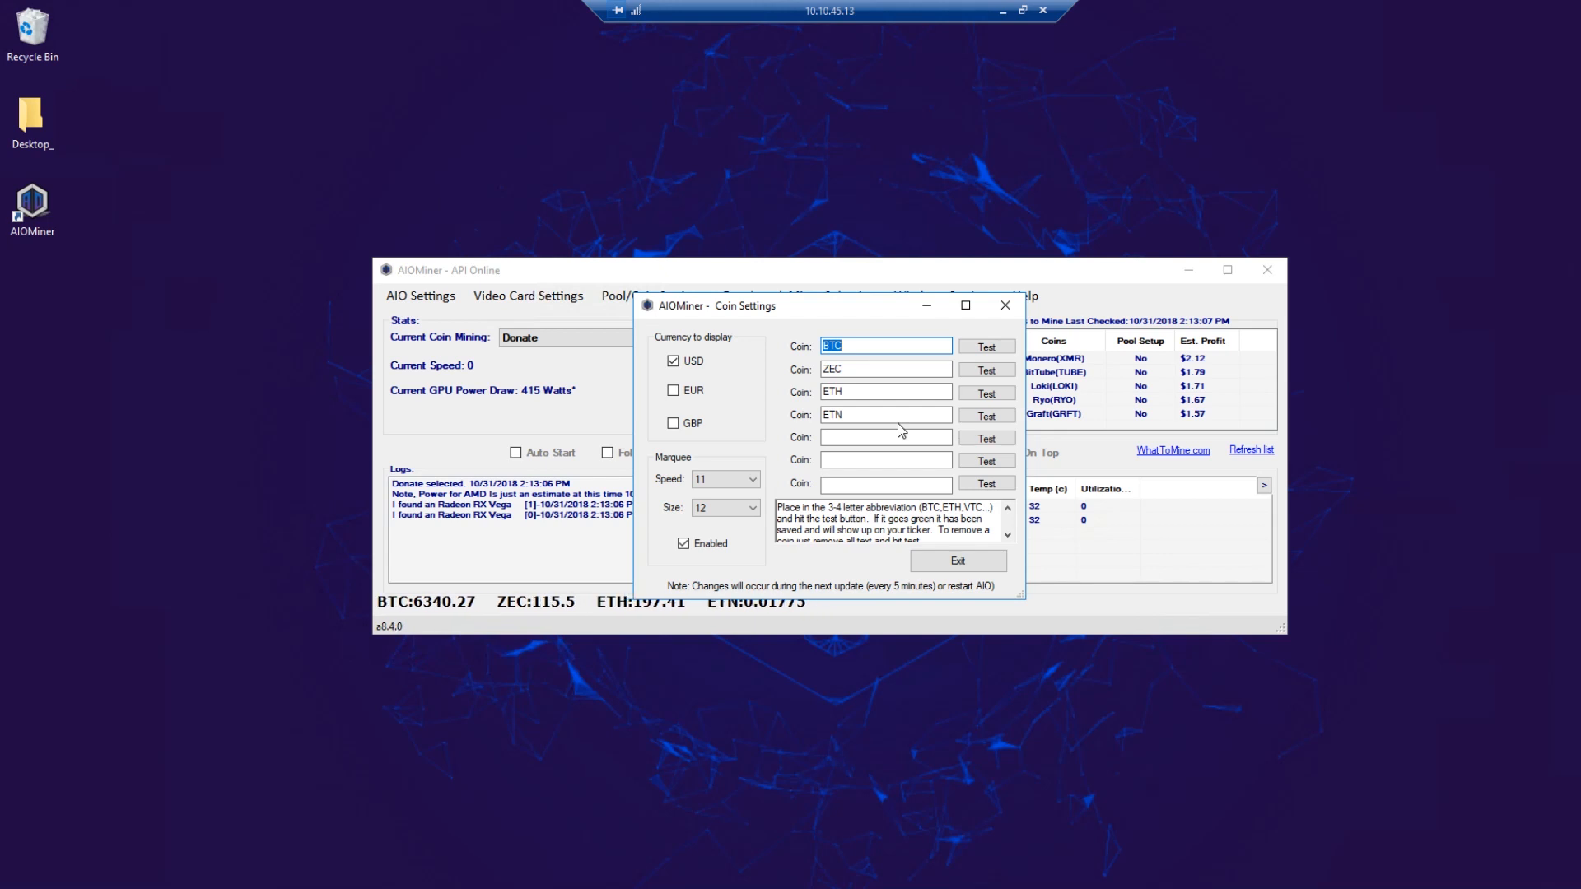
Step: Review the idle start delay in the idle settings, leave them, and enable Idle Mine
left_click(420, 295)
left_click(447, 359)
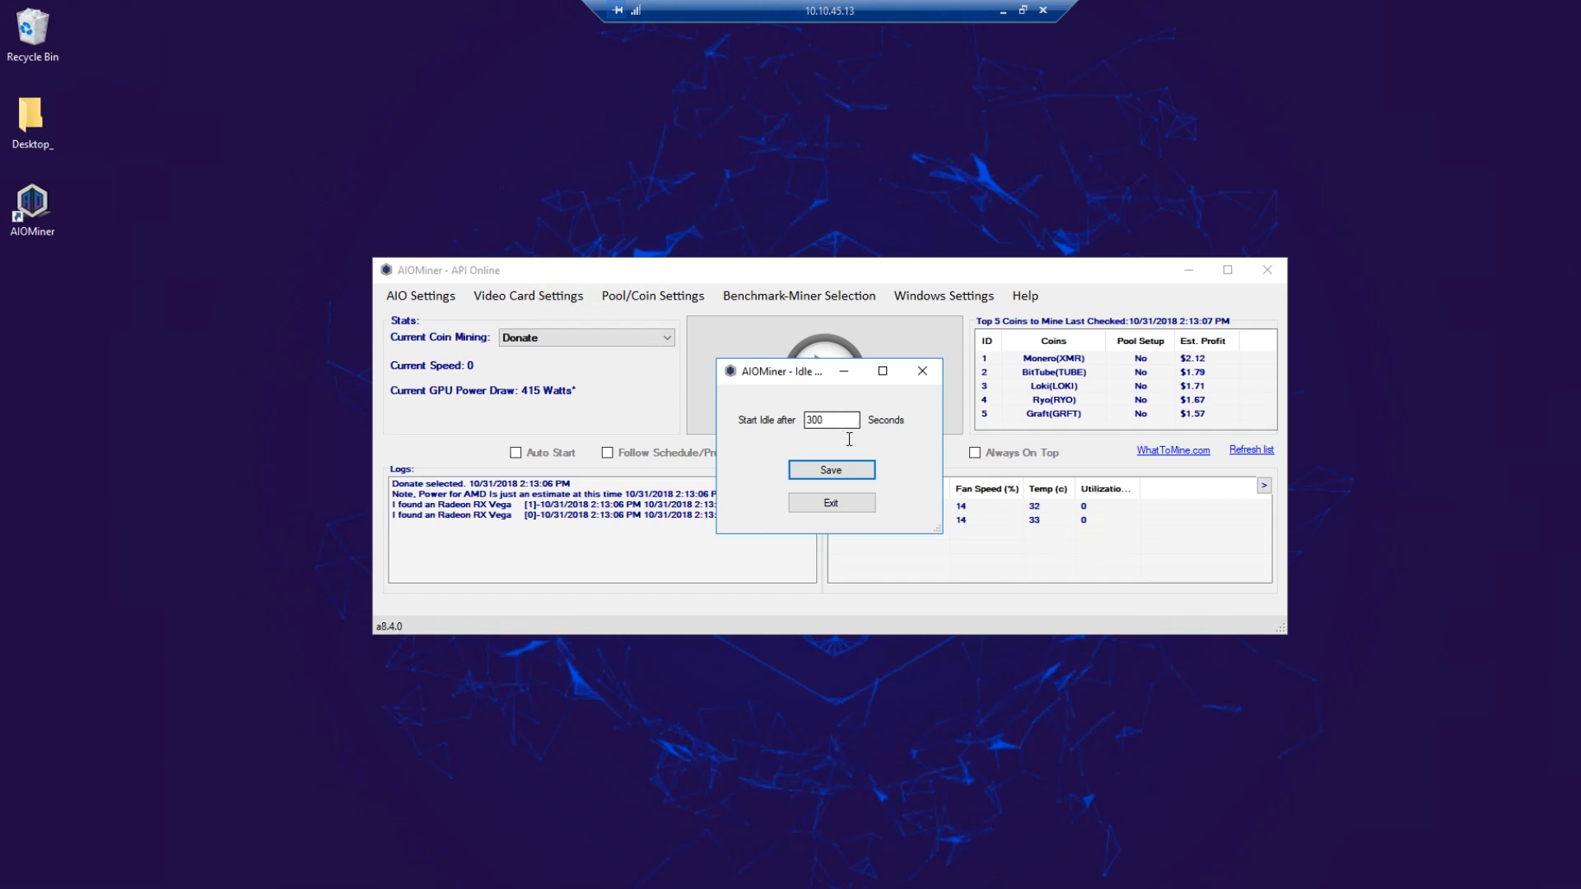
left_click(856, 503)
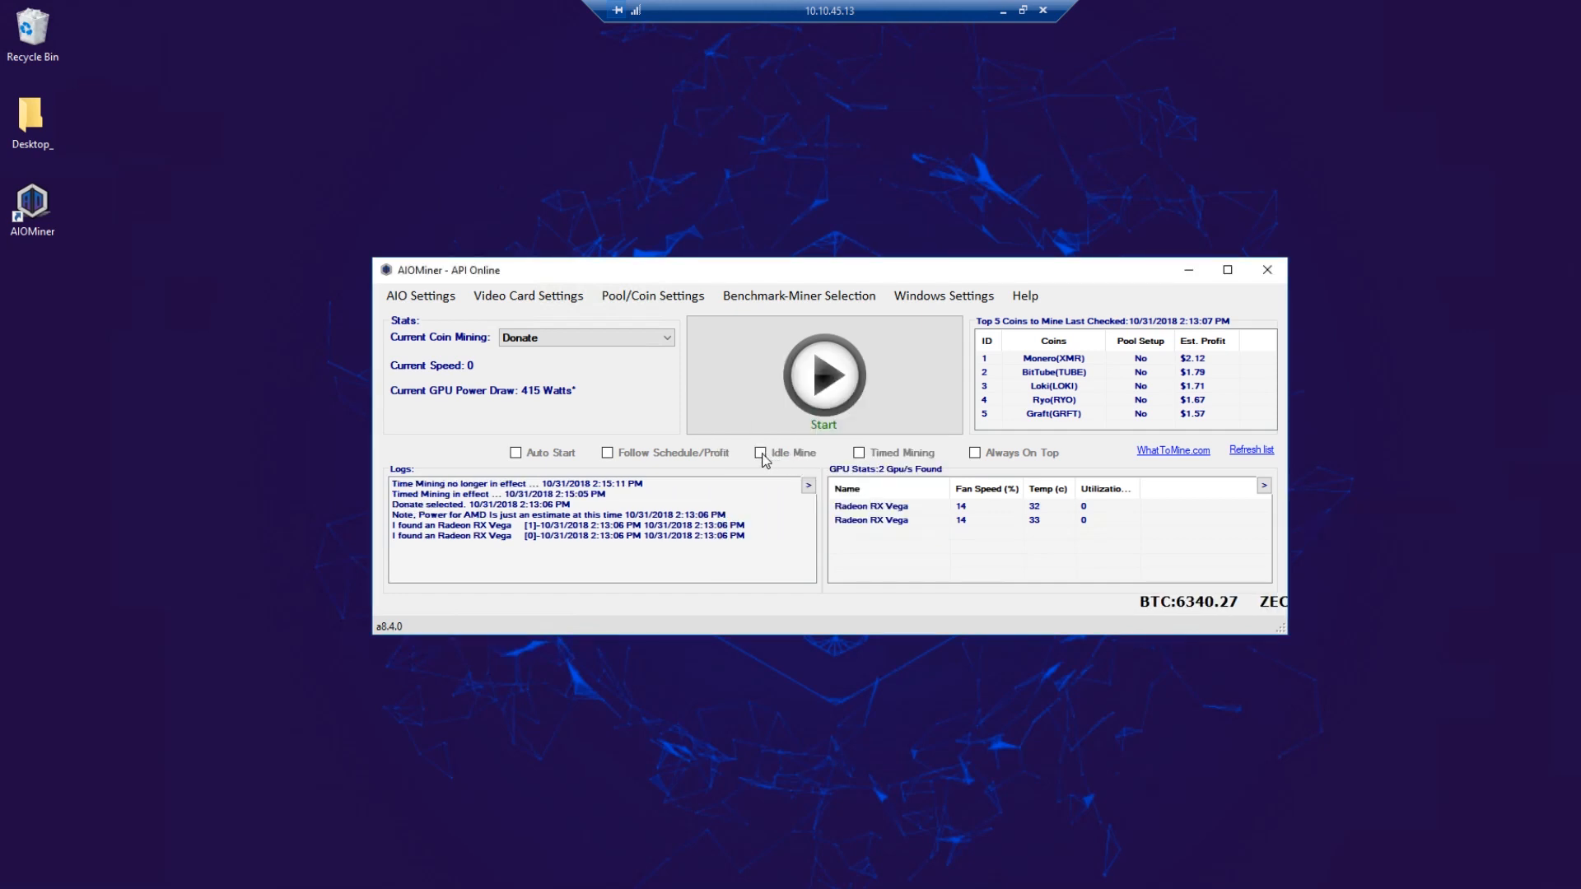
left_click(761, 453)
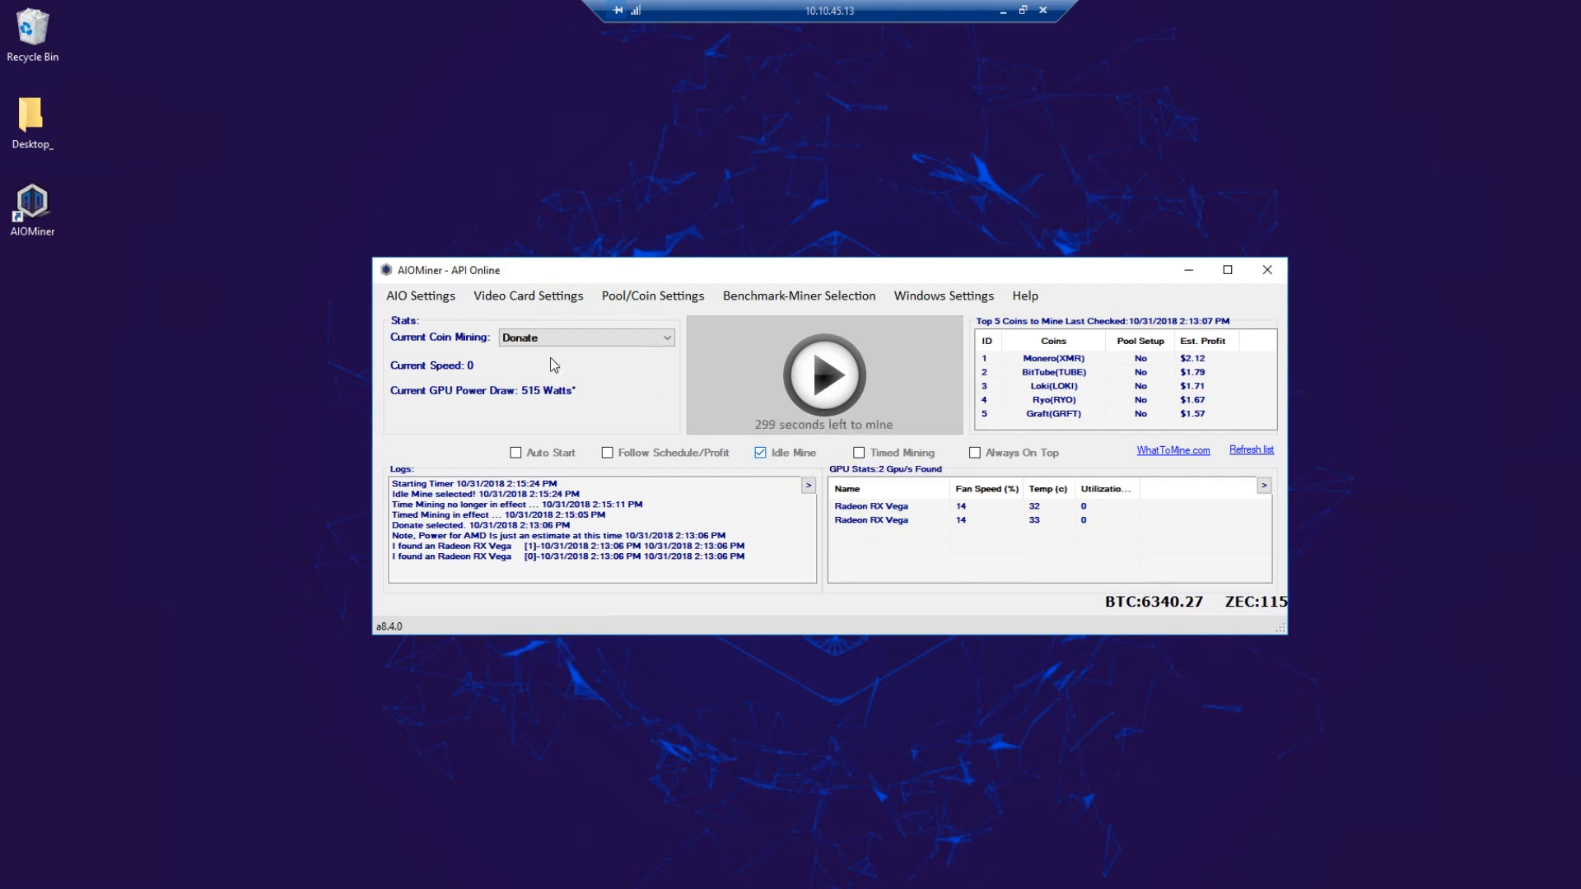
Step: Copy the API key from the AIOMiner.com profile page and paste it into the API Key field of the Online Settings
left_click(425, 298)
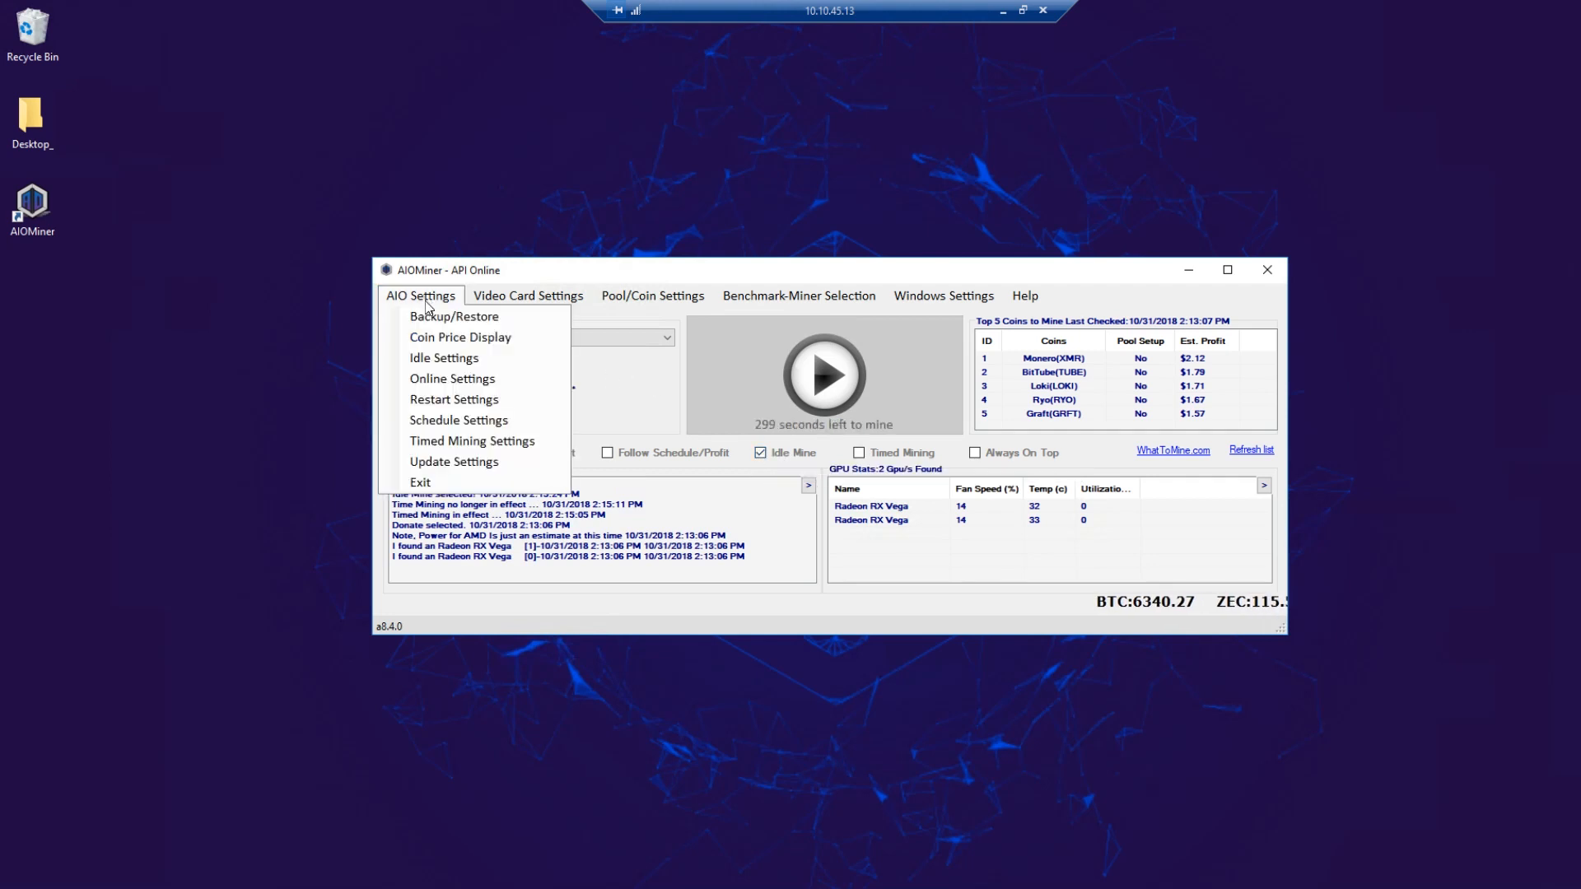
left_click(453, 379)
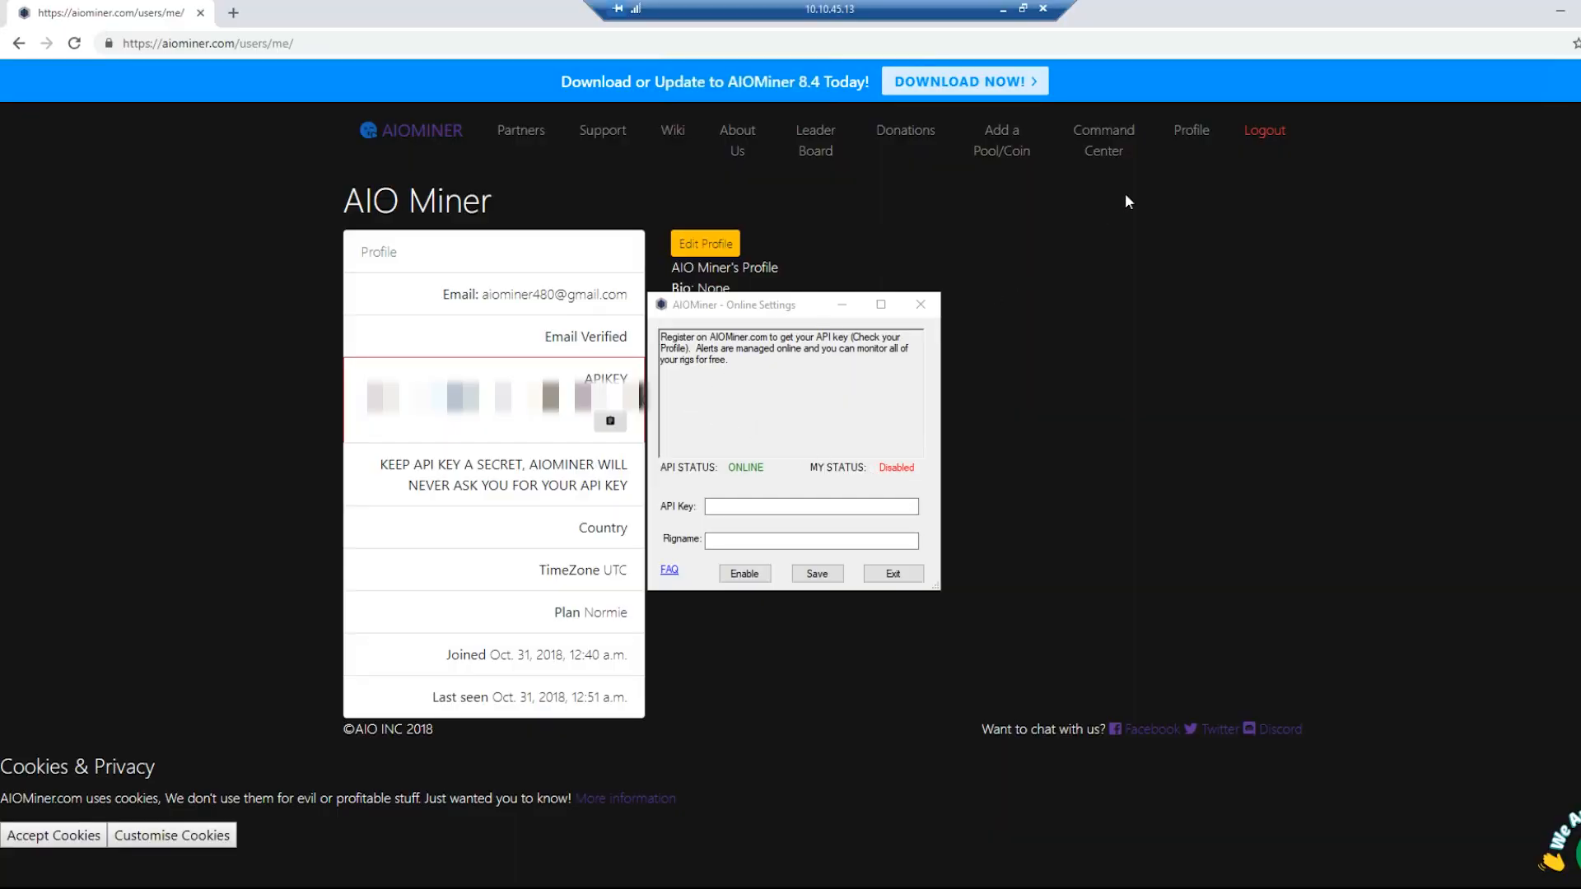
left_click(613, 424)
left_click(751, 505)
right_click(750, 506)
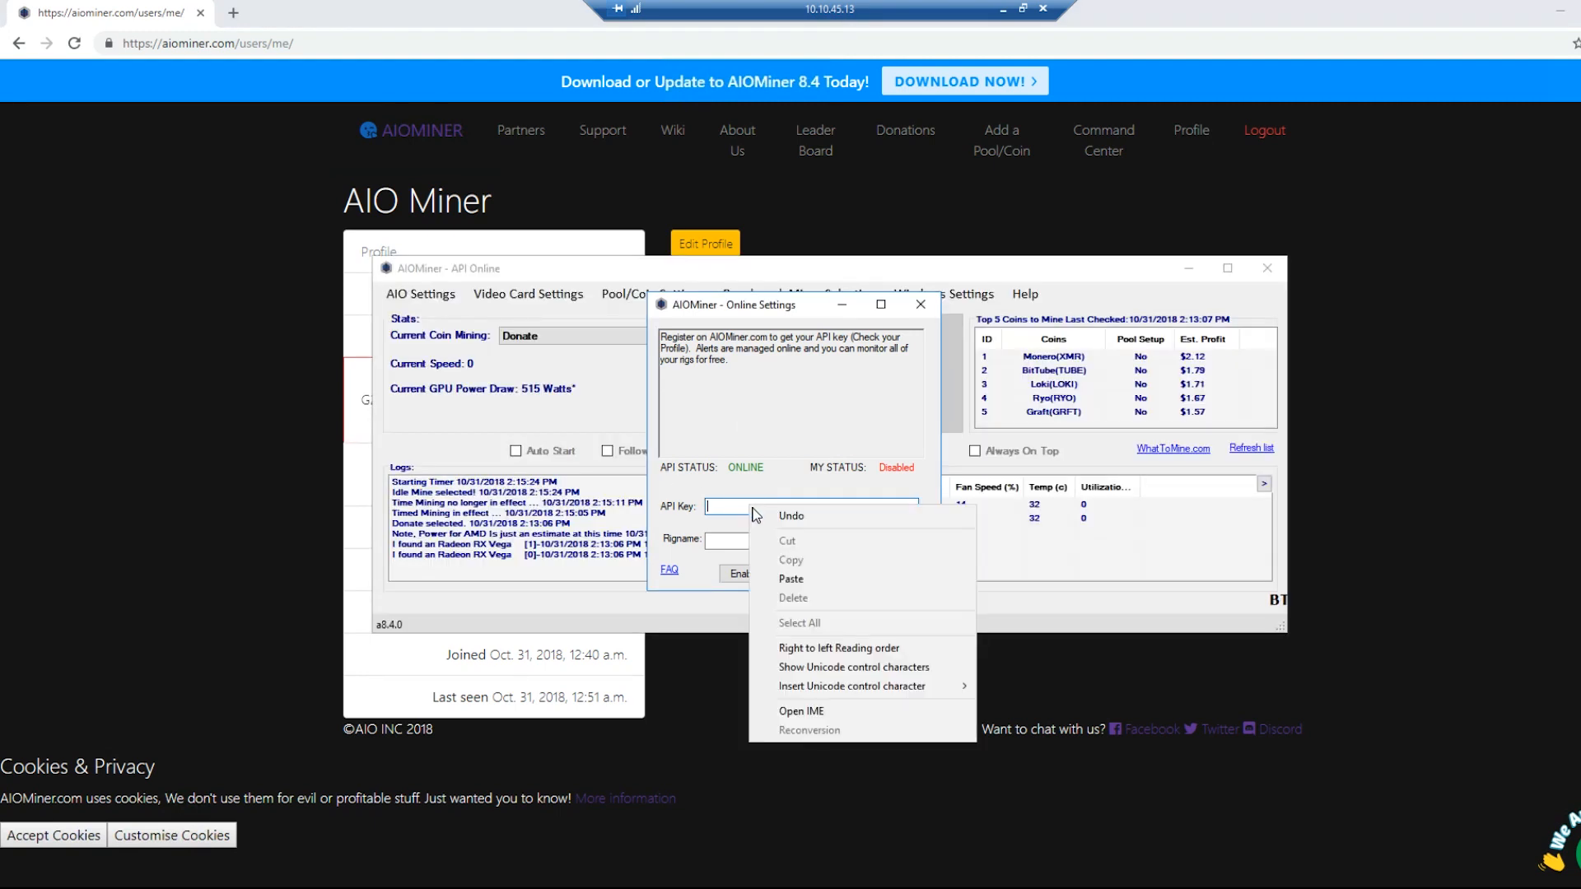
left_click(792, 580)
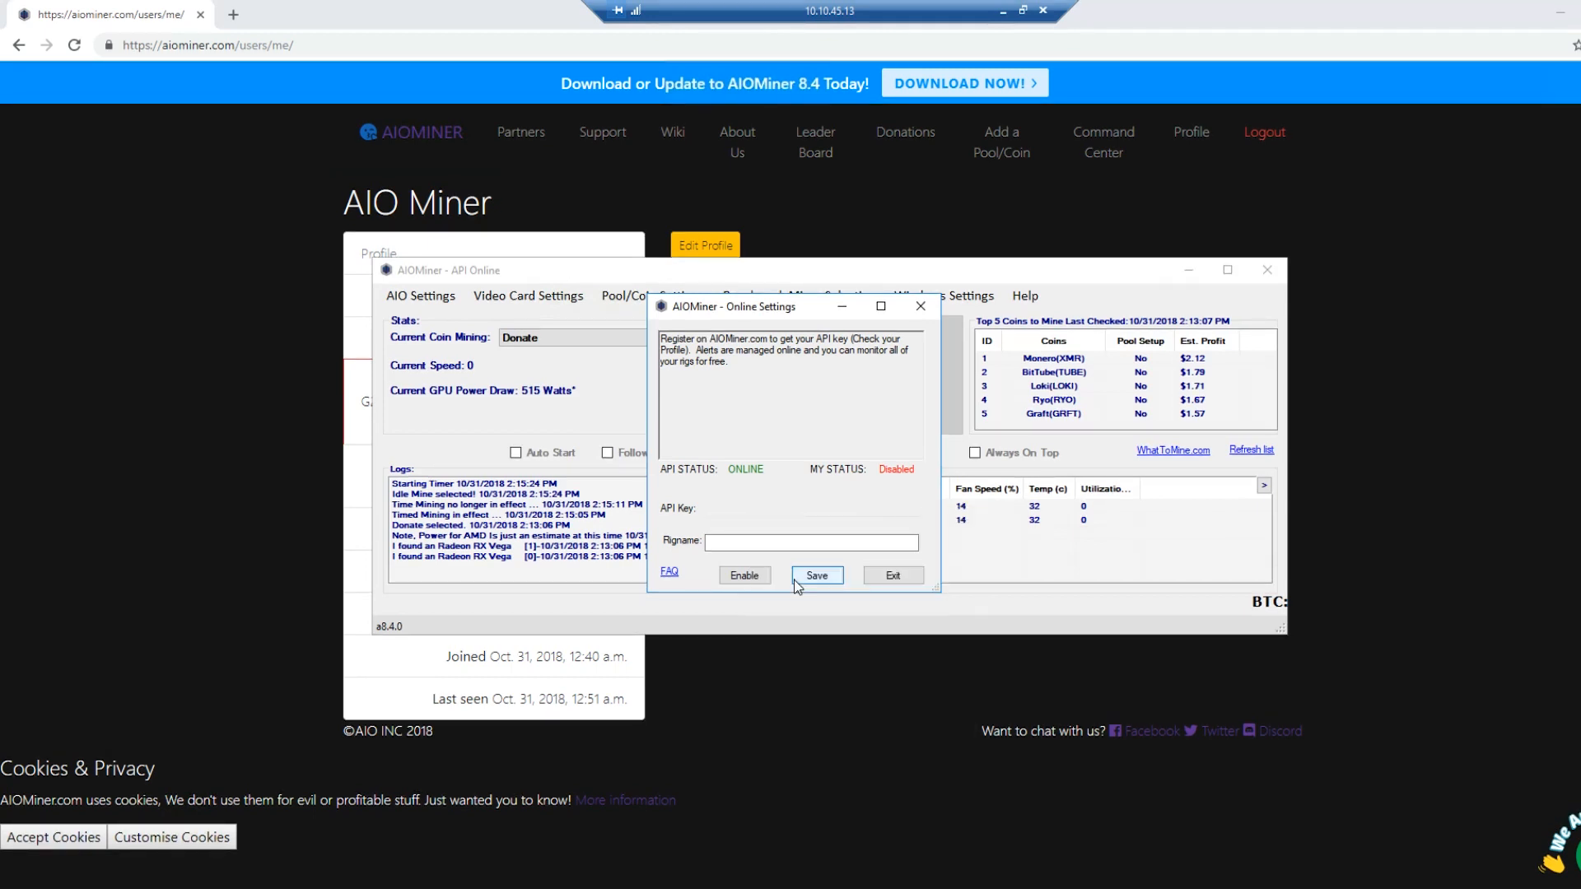
Step: Set the rig name to YouTube in the Online Settings, save it, enable the online connection and close the settings
left_click(753, 544)
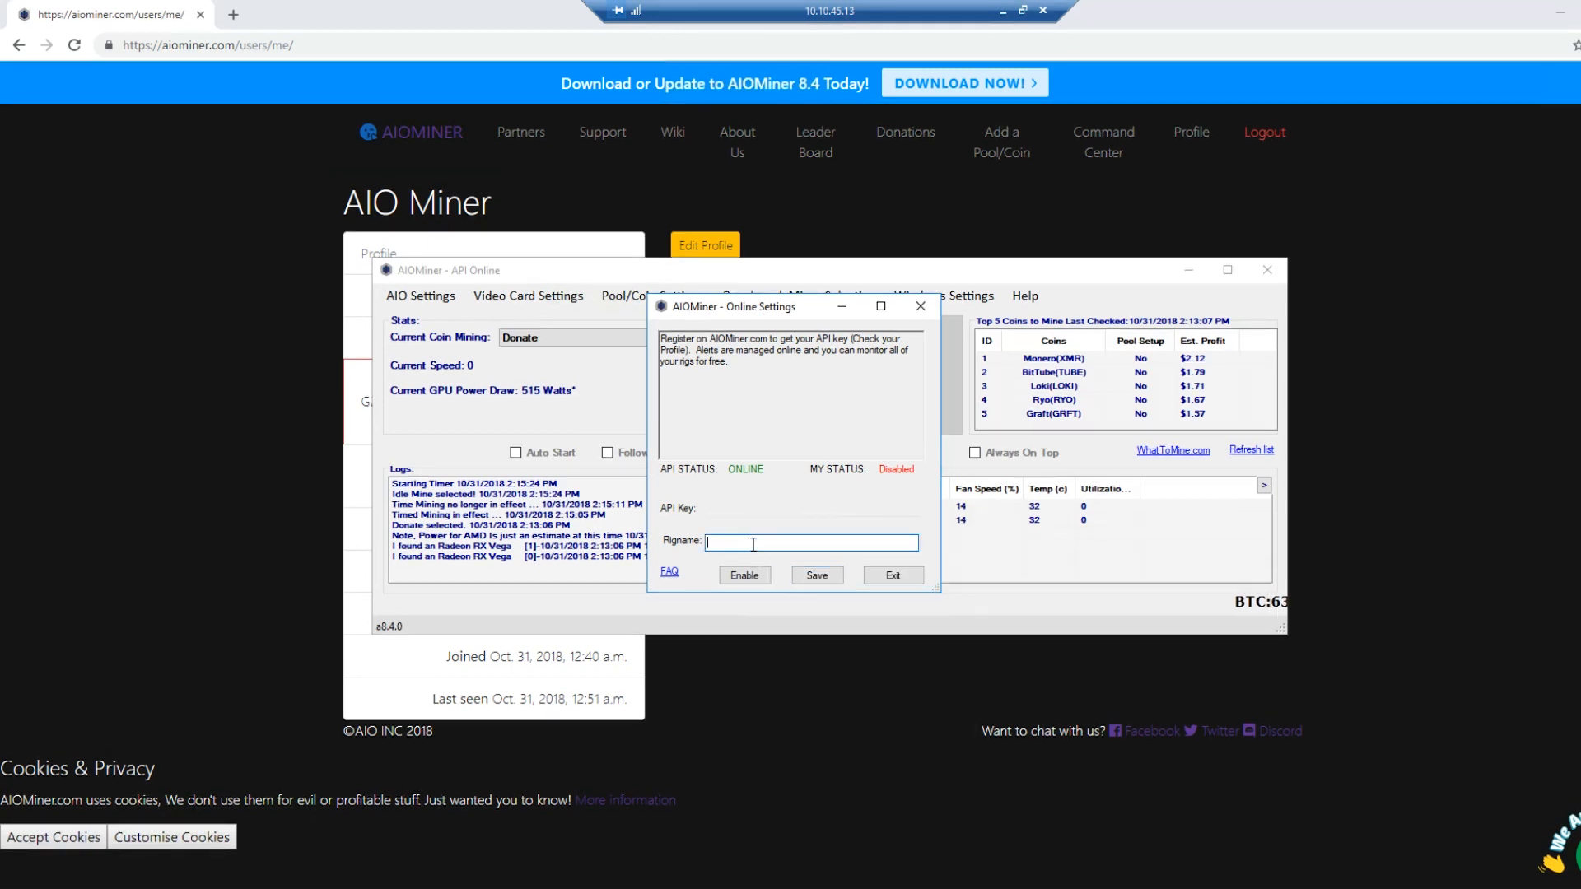
type("YouTube")
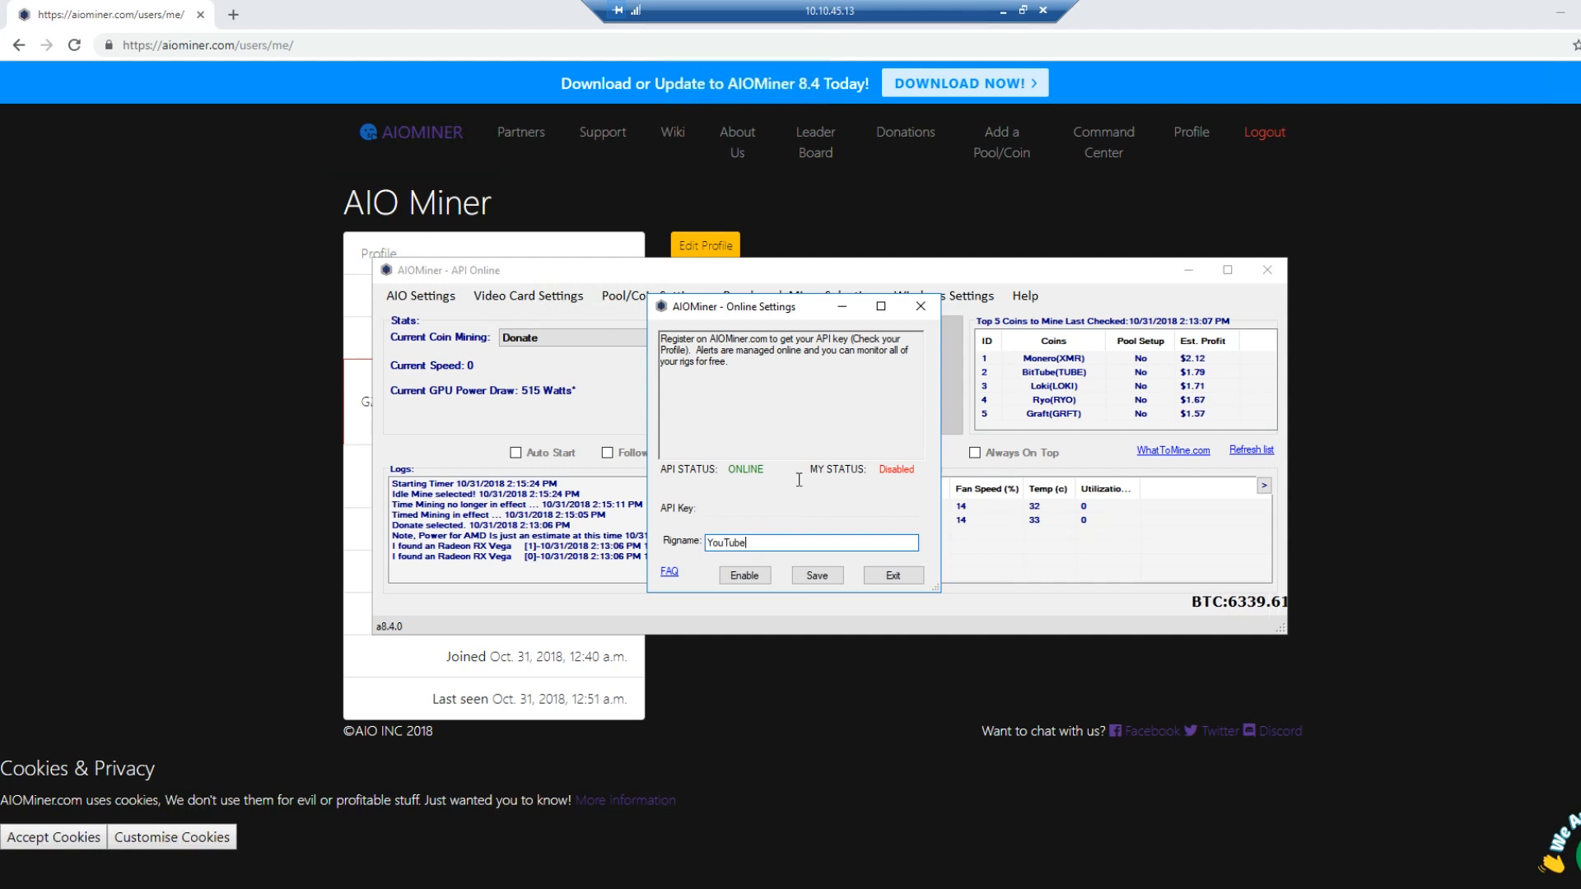
left_click(818, 575)
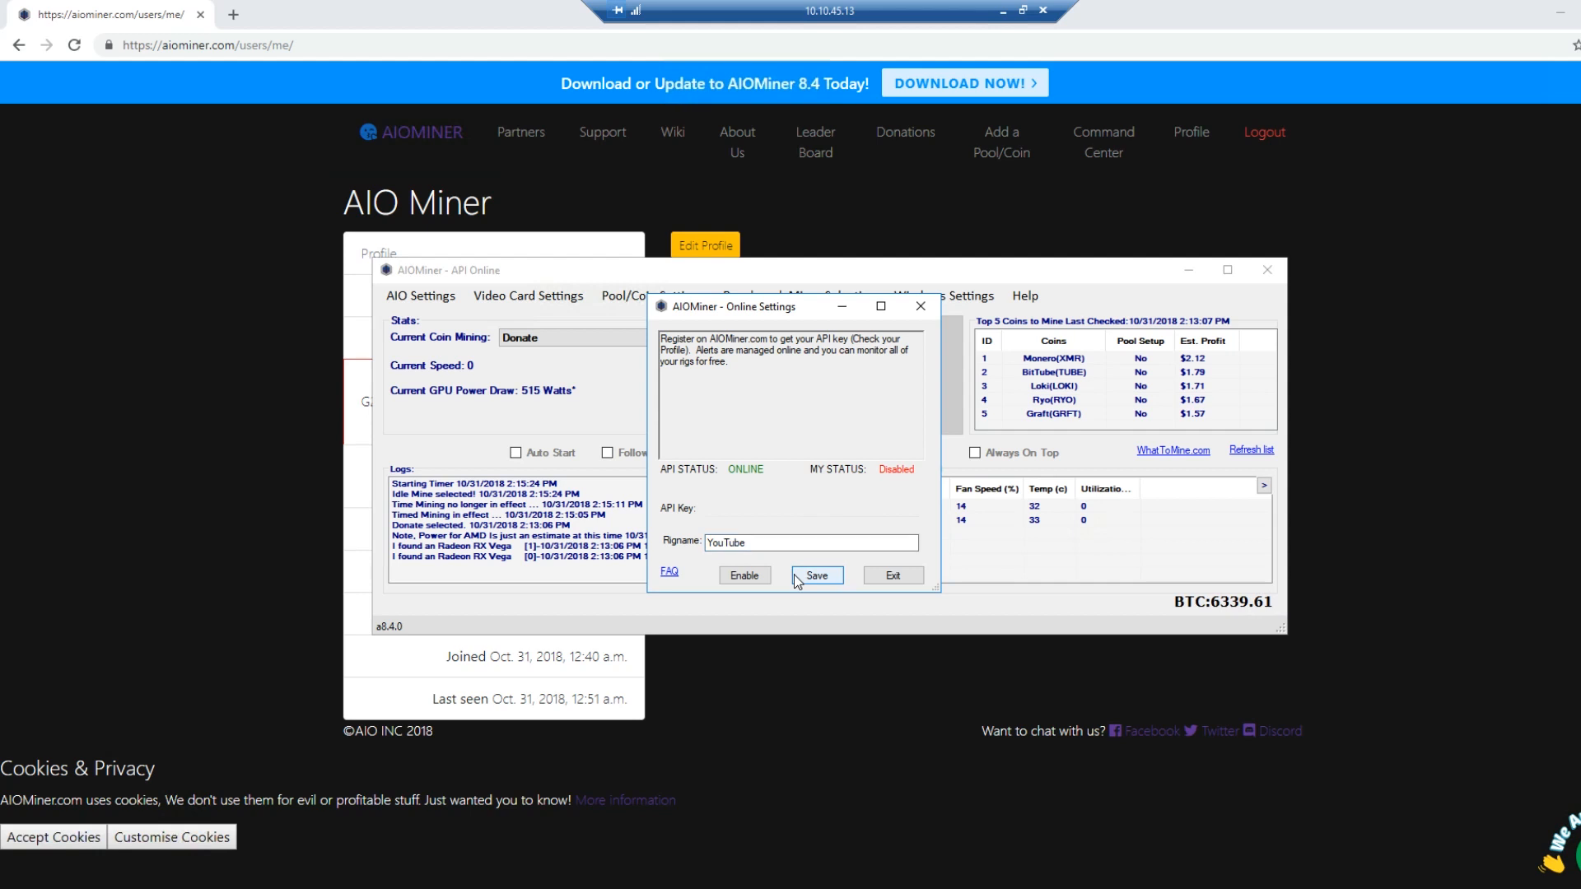
left_click(827, 524)
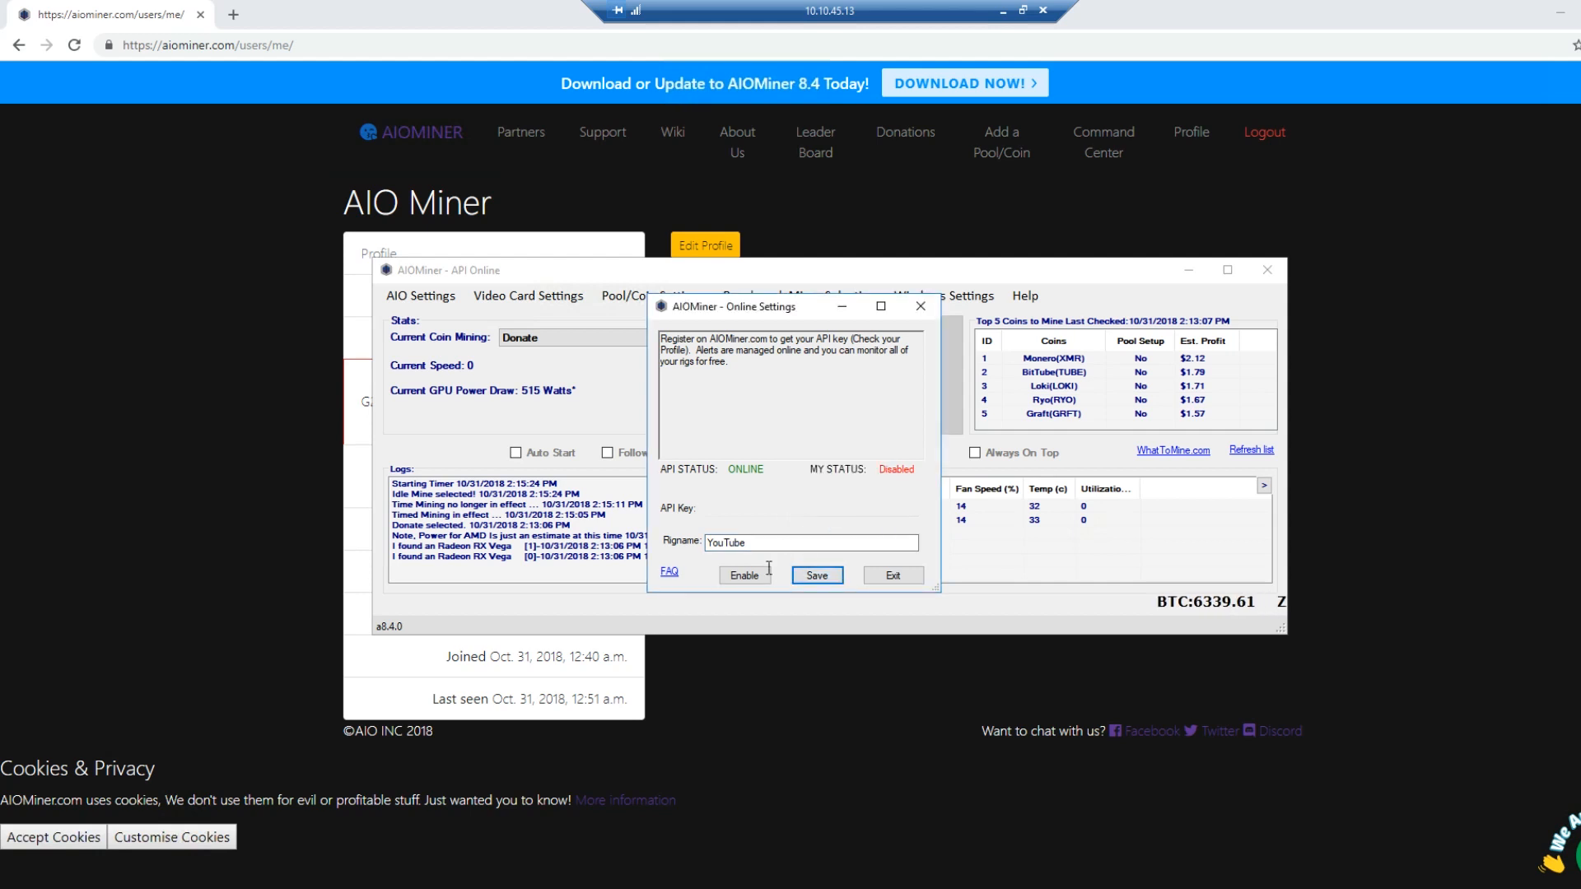
left_click(751, 576)
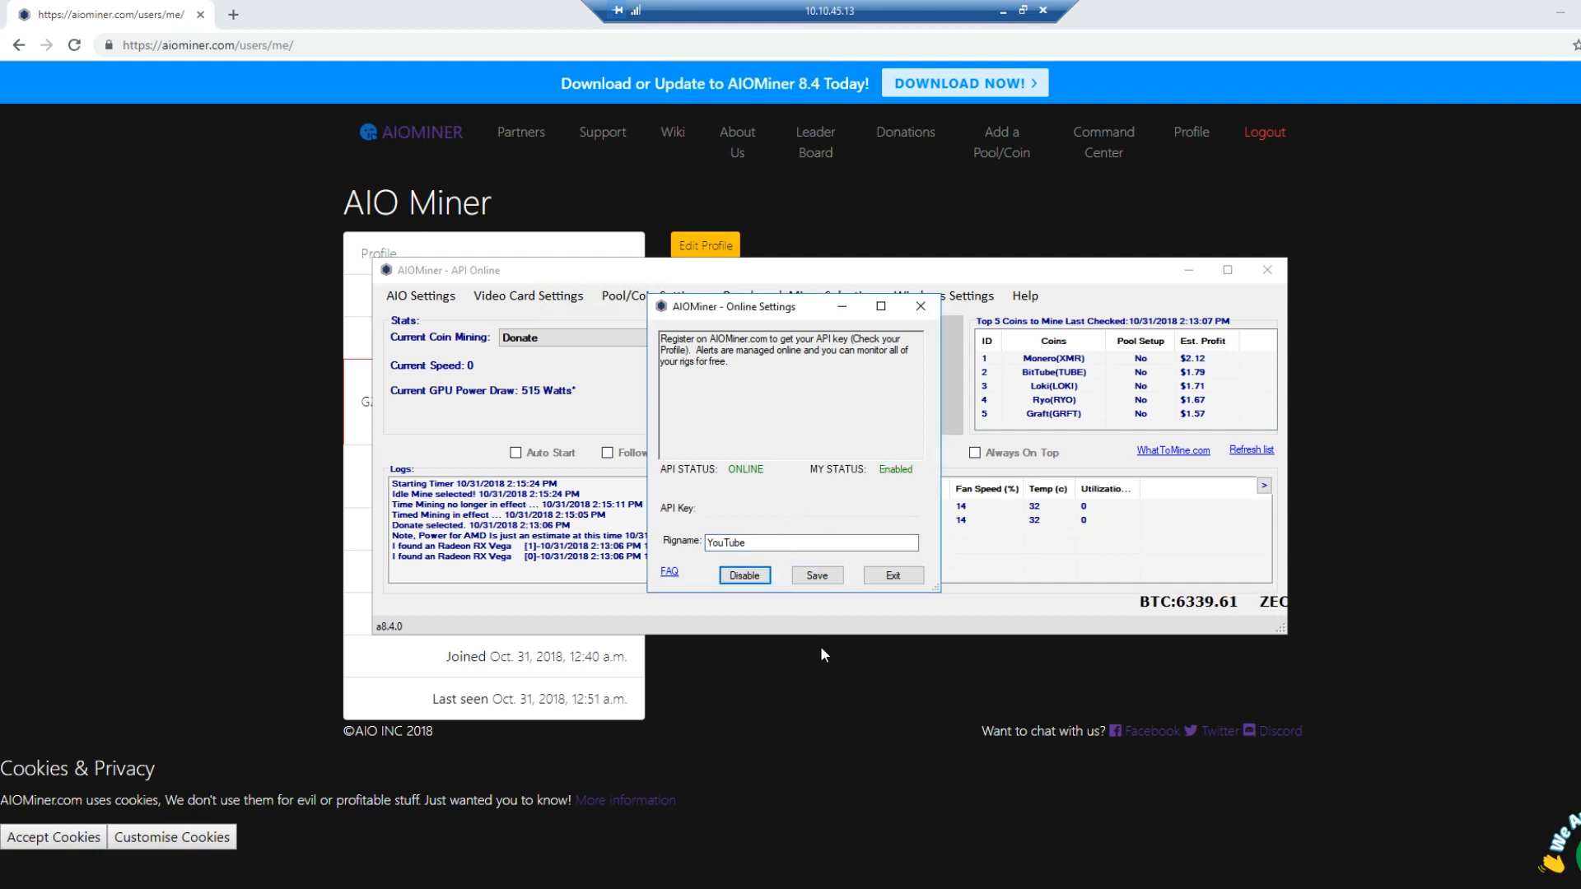
left_click(884, 576)
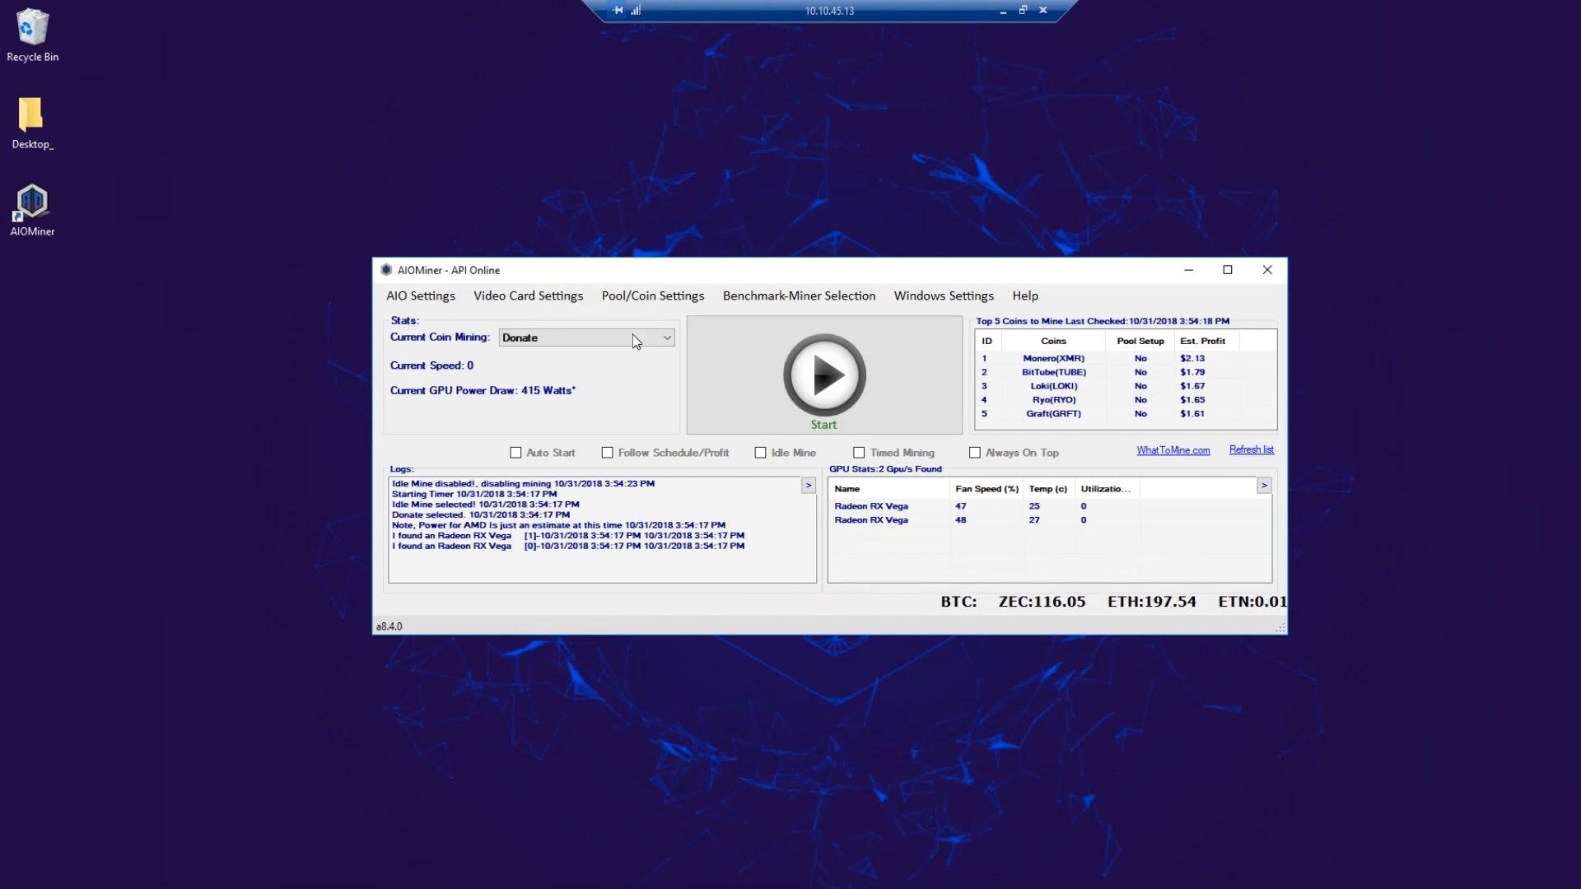
Step: In the restart settings, turn off Never Reboot on mining failure and turn on the Internet connection check before reboot
left_click(401, 297)
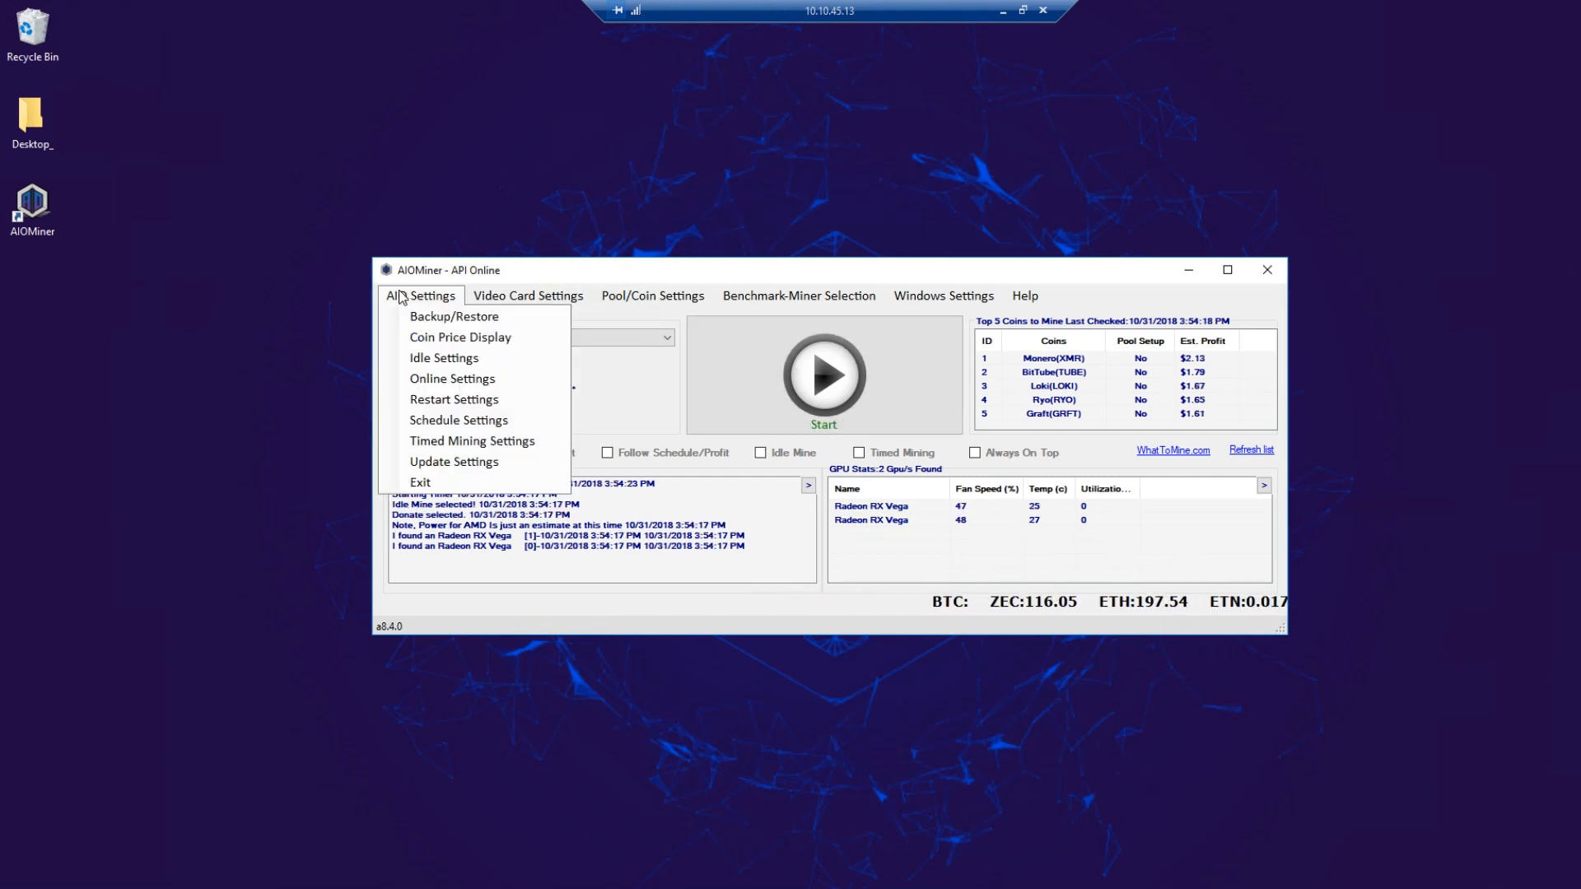
left_click(429, 402)
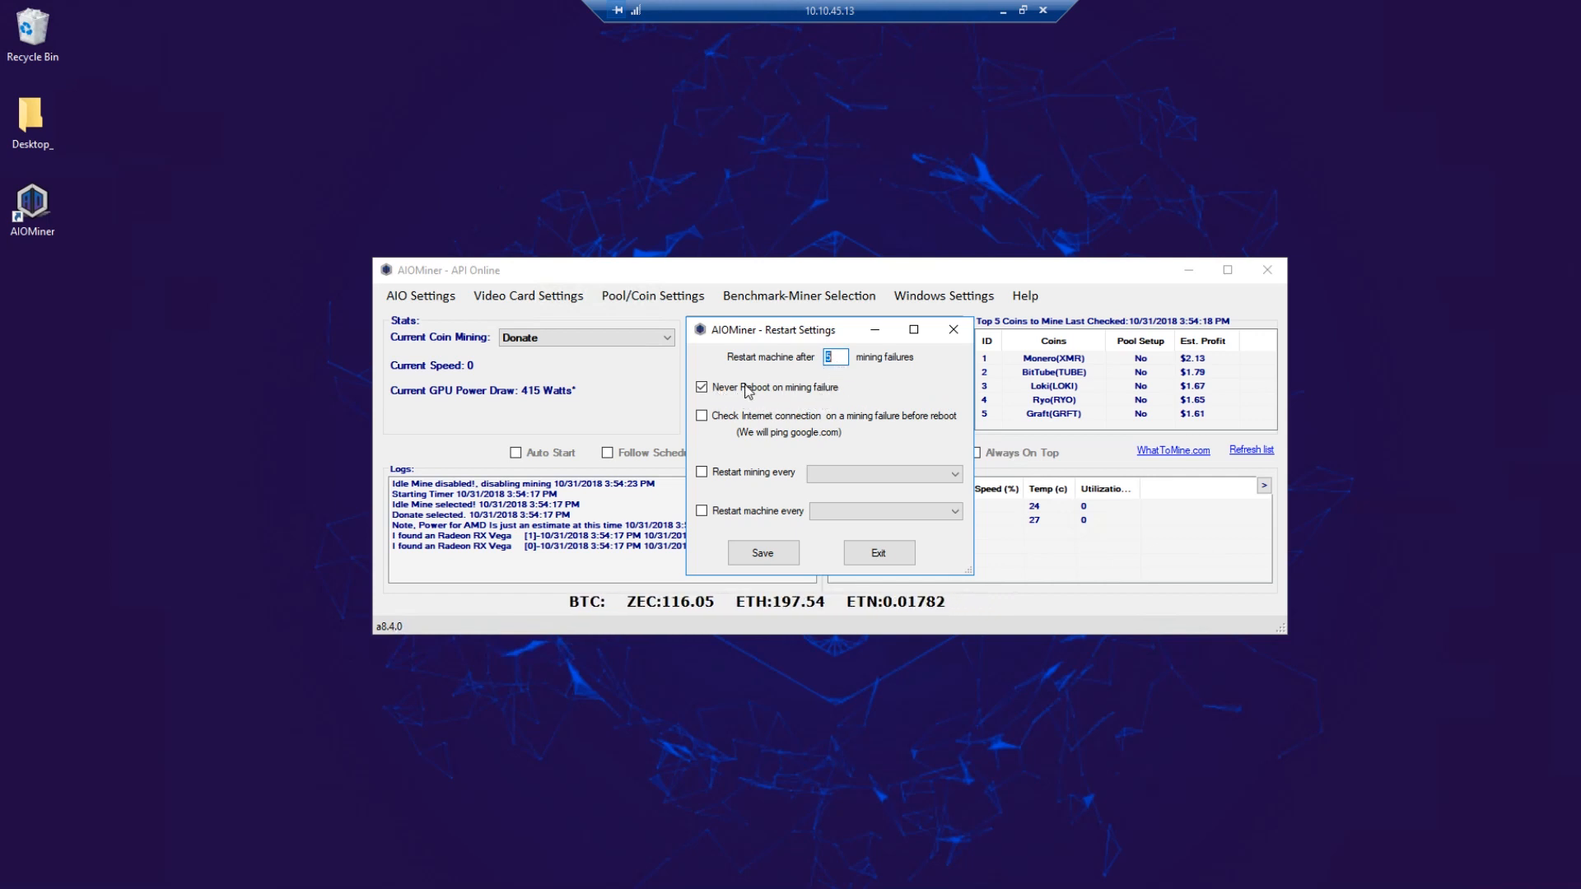
left_click(702, 388)
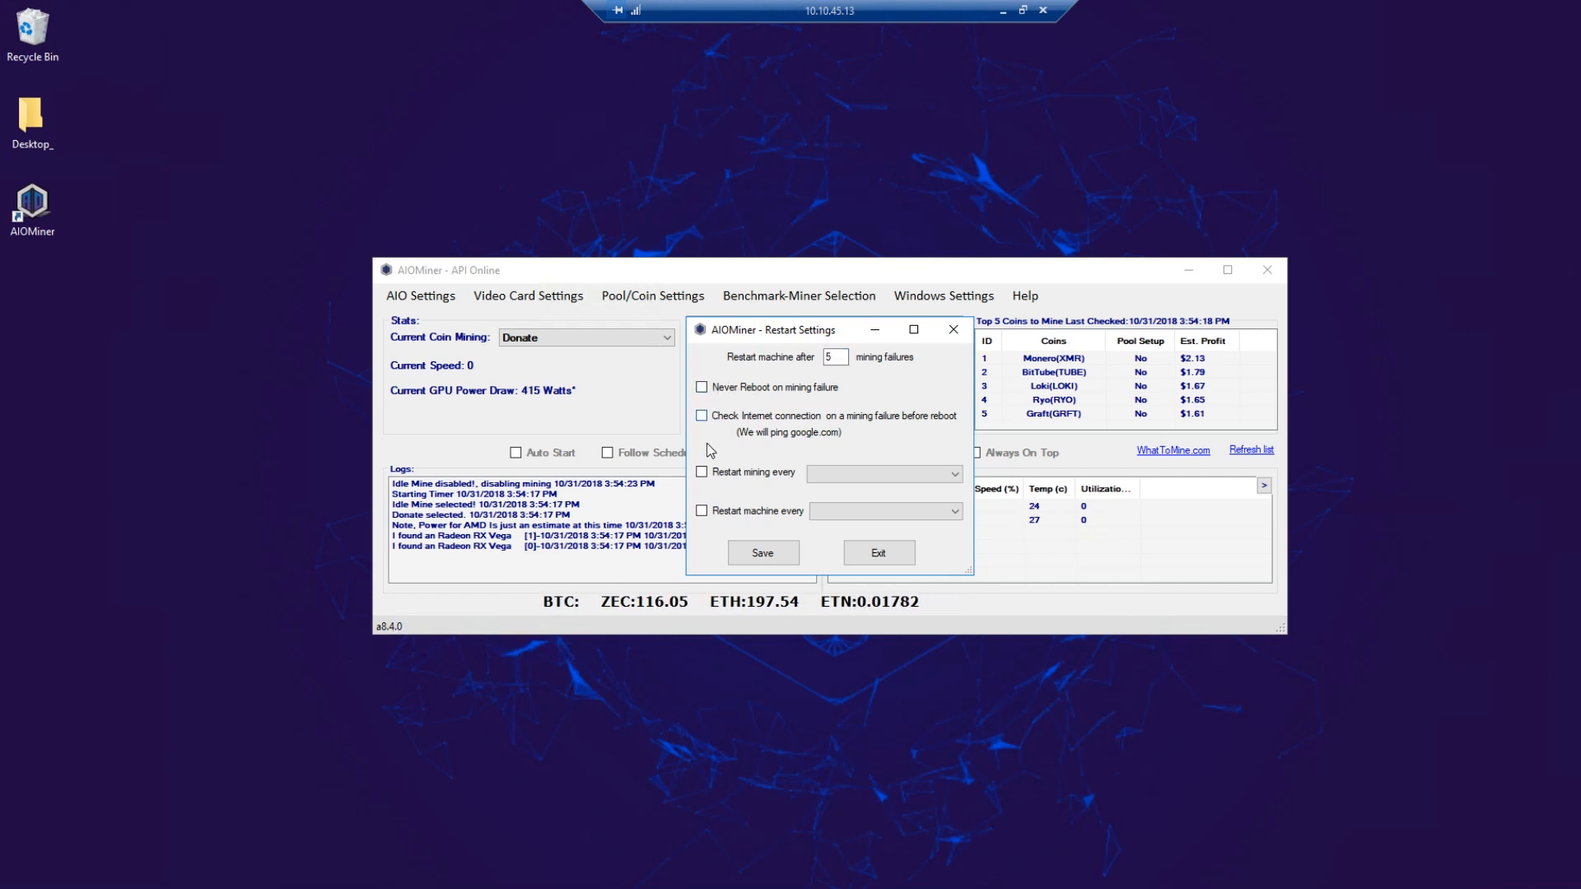
left_click(702, 388)
left_click(703, 387)
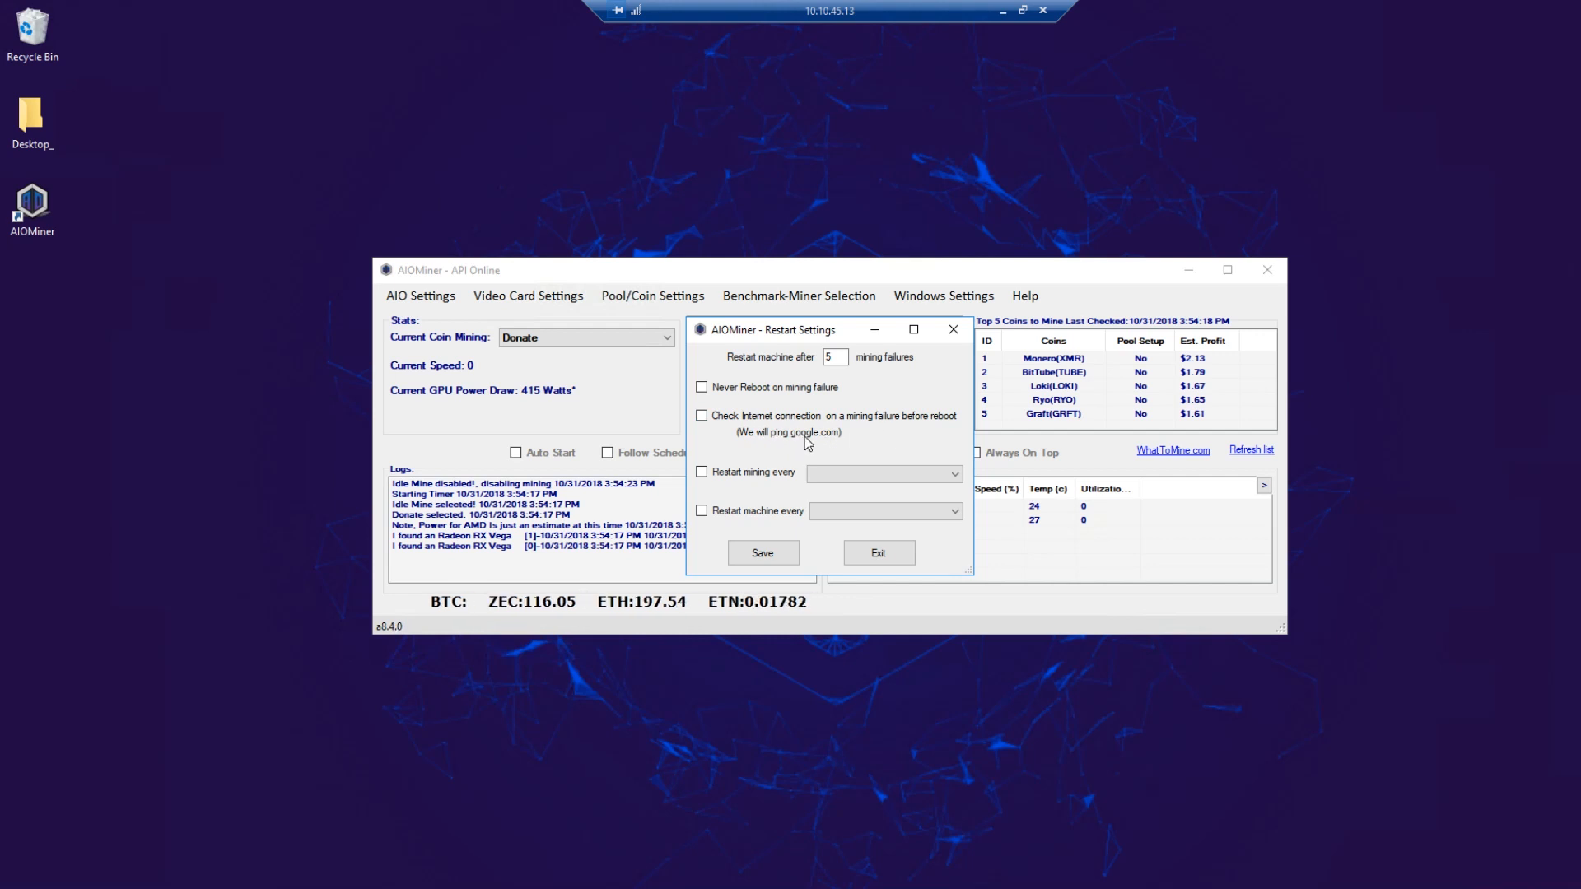
left_click(701, 417)
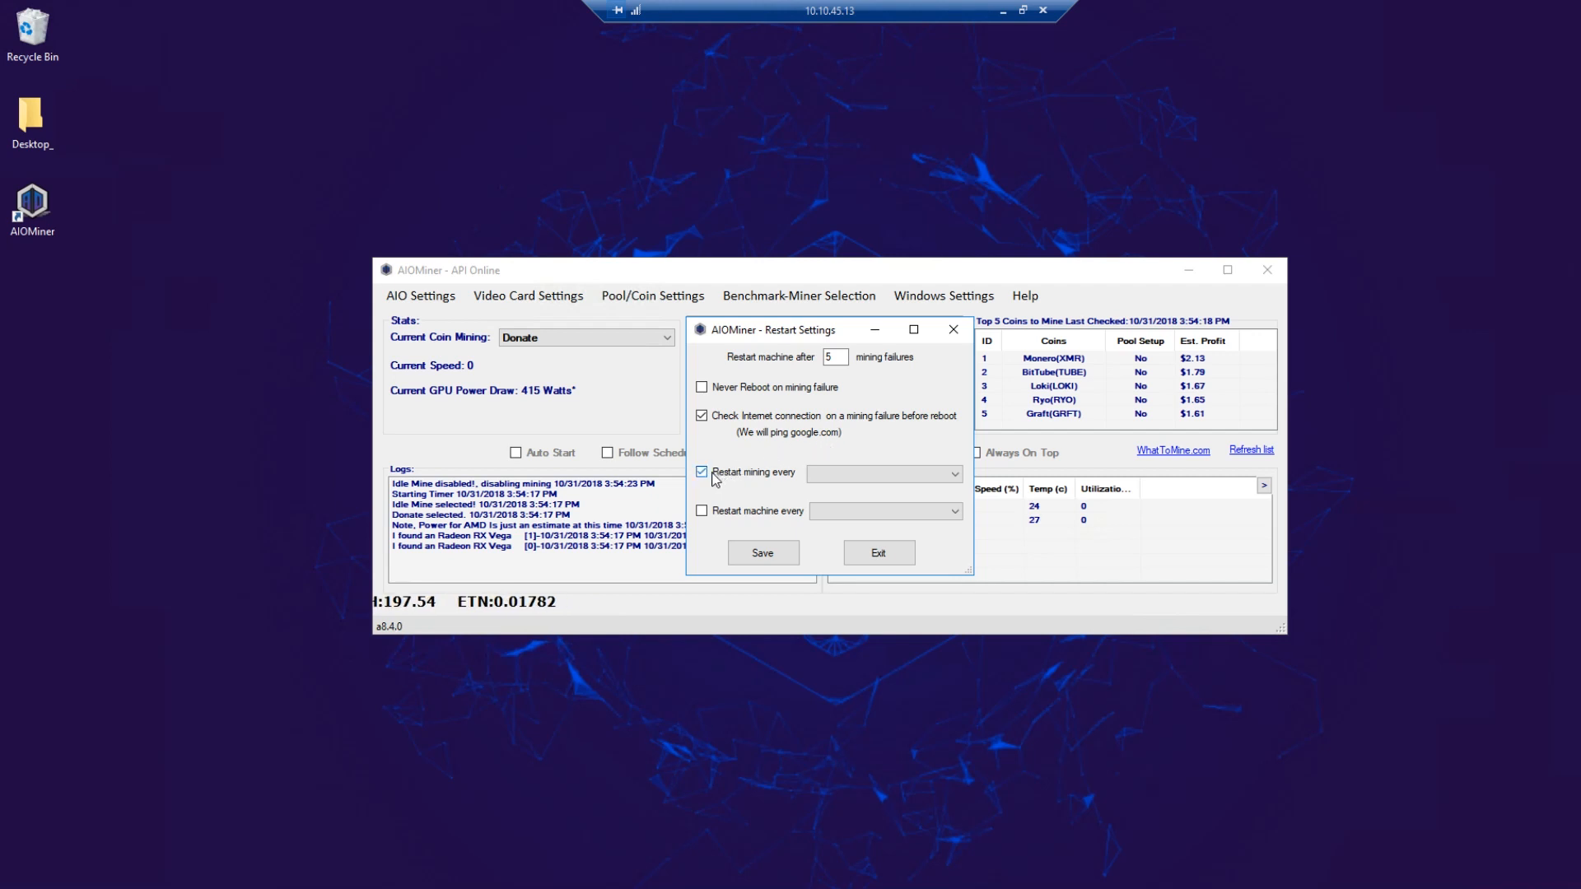
Step: Enable the periodic mining and machine restarts to review their interval options, and leave the restart settings without saving
left_click(824, 473)
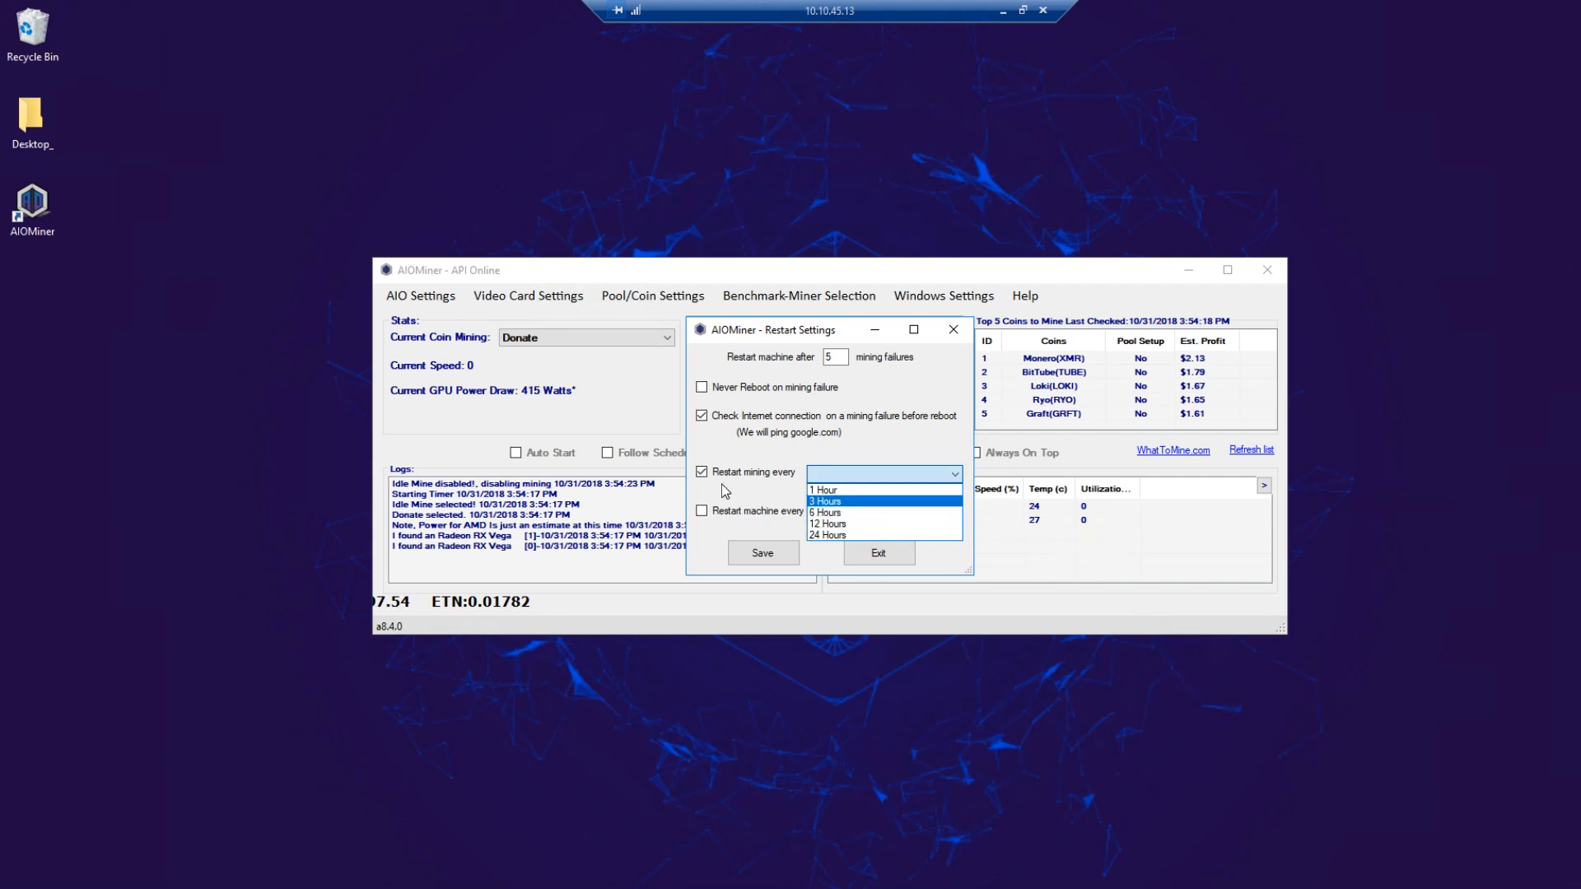
left_click(702, 480)
left_click(701, 510)
left_click(831, 512)
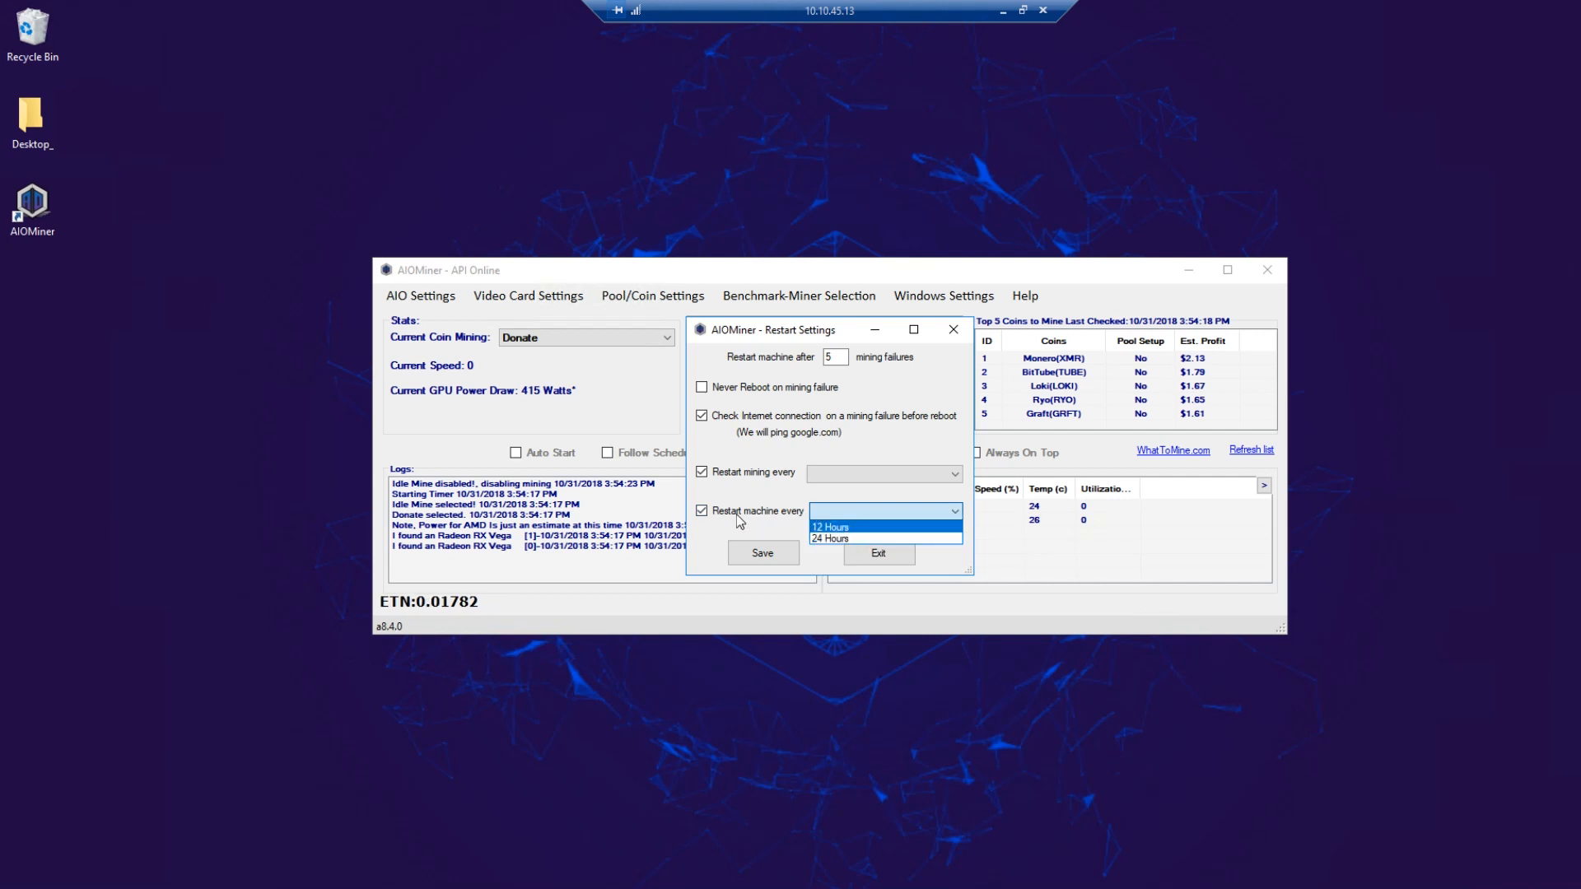
left_click(703, 511)
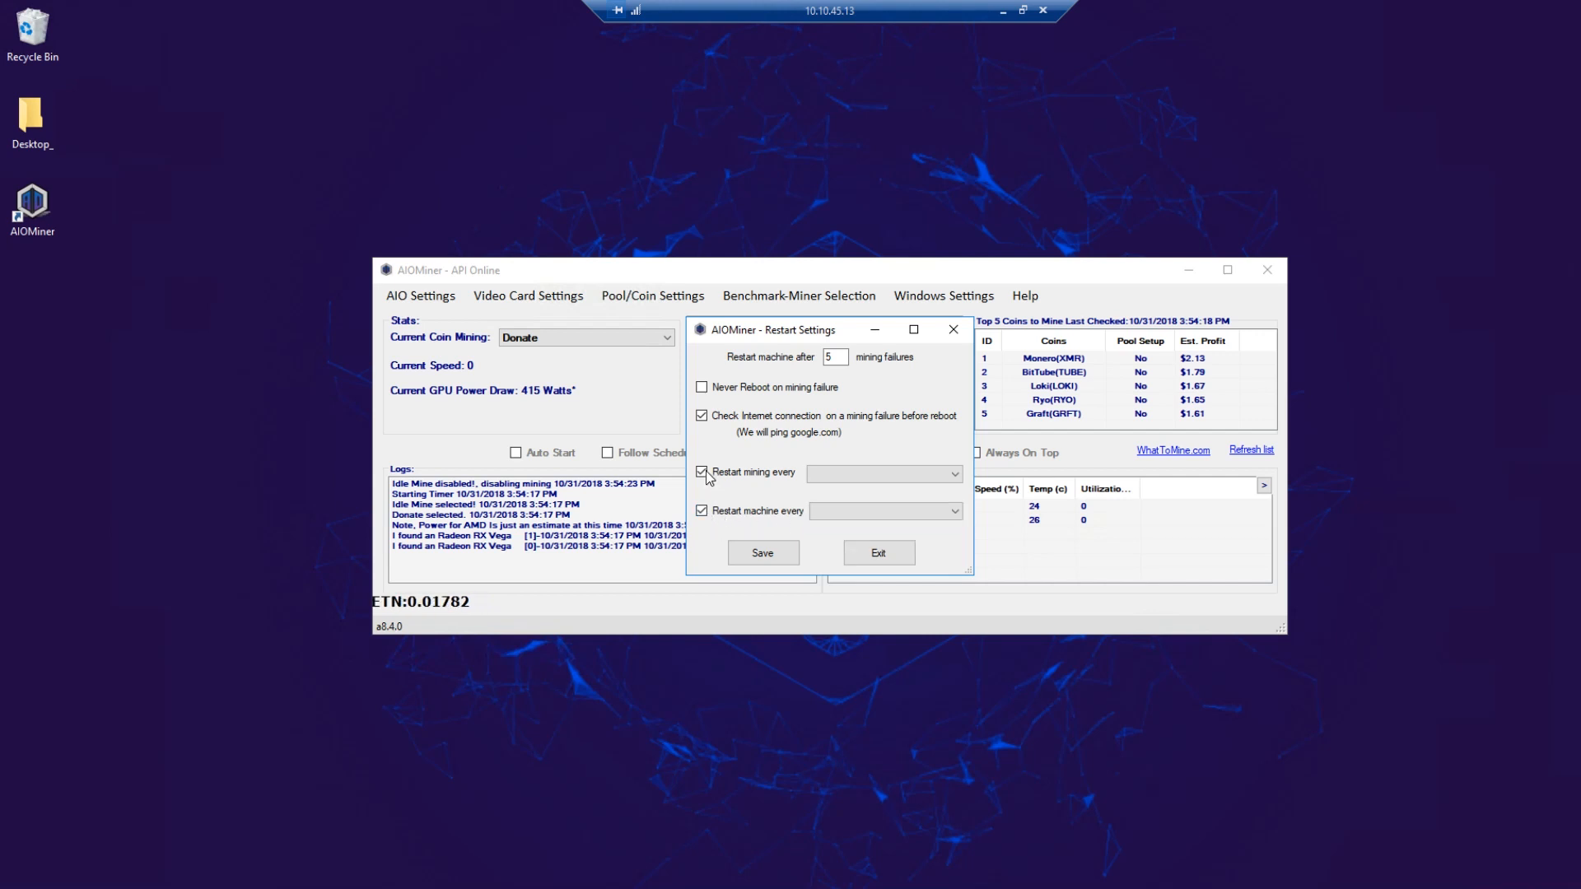
left_click(878, 553)
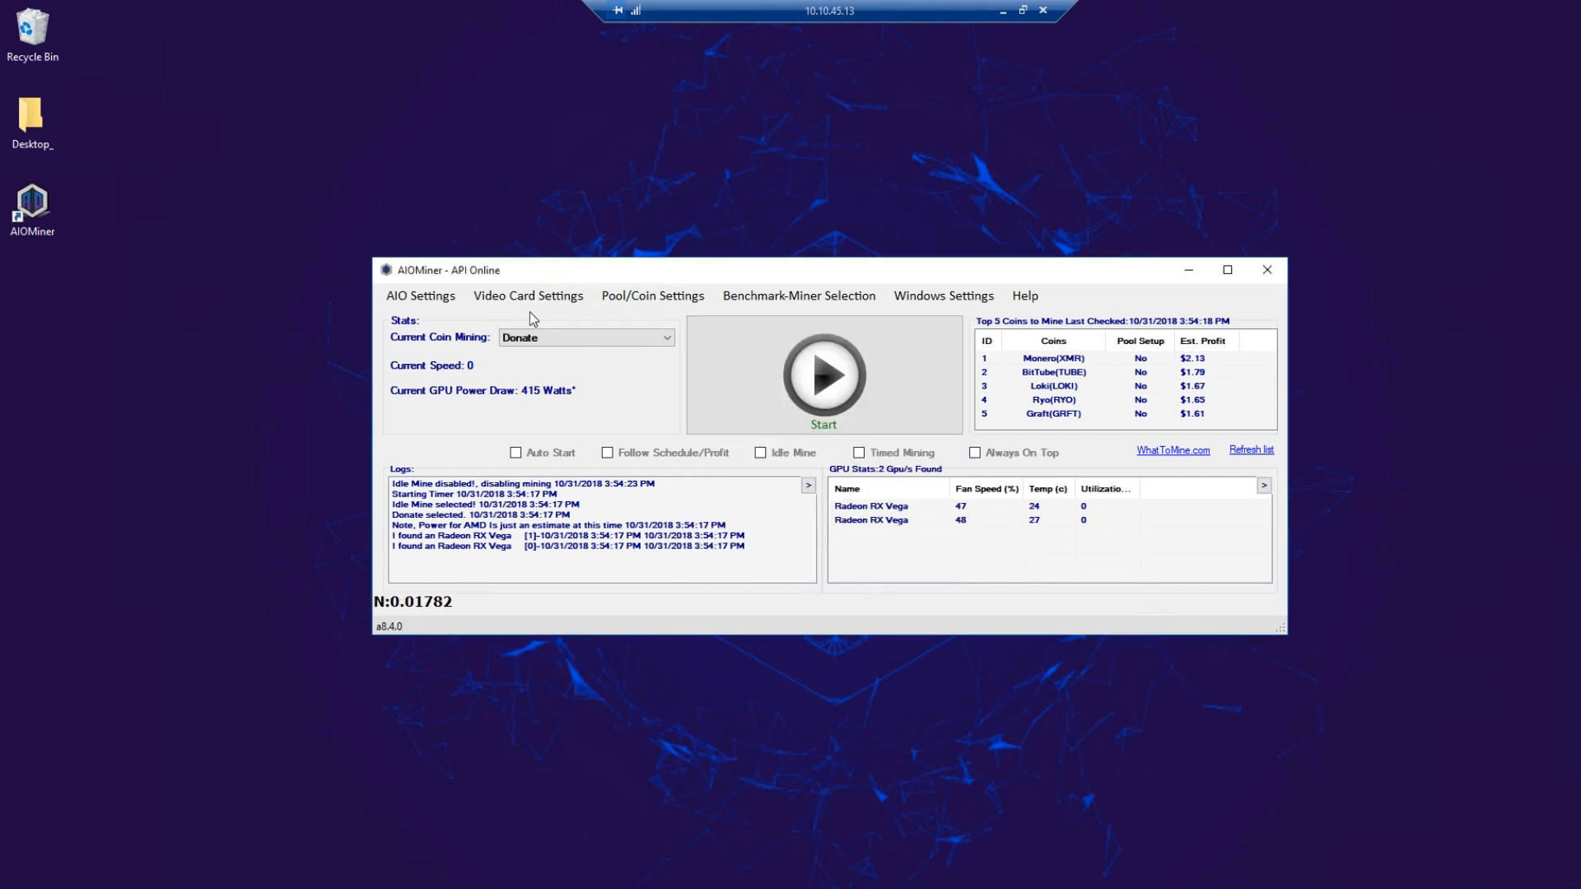
Step: Review the schedule settings and the coin choices available for Monday, and leave without saving
left_click(429, 297)
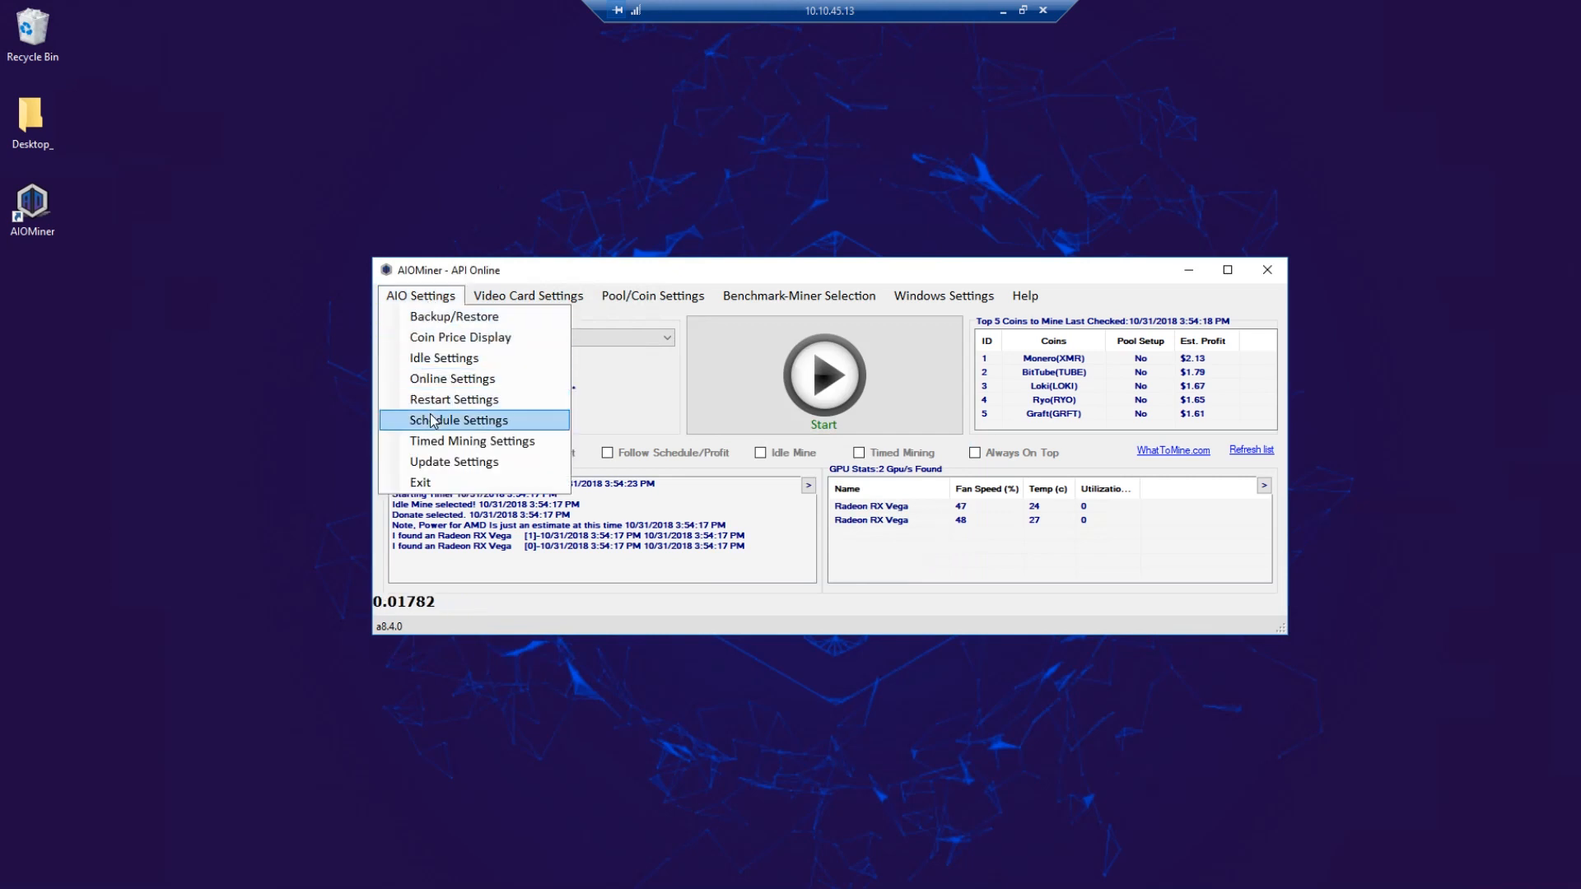
left_click(431, 422)
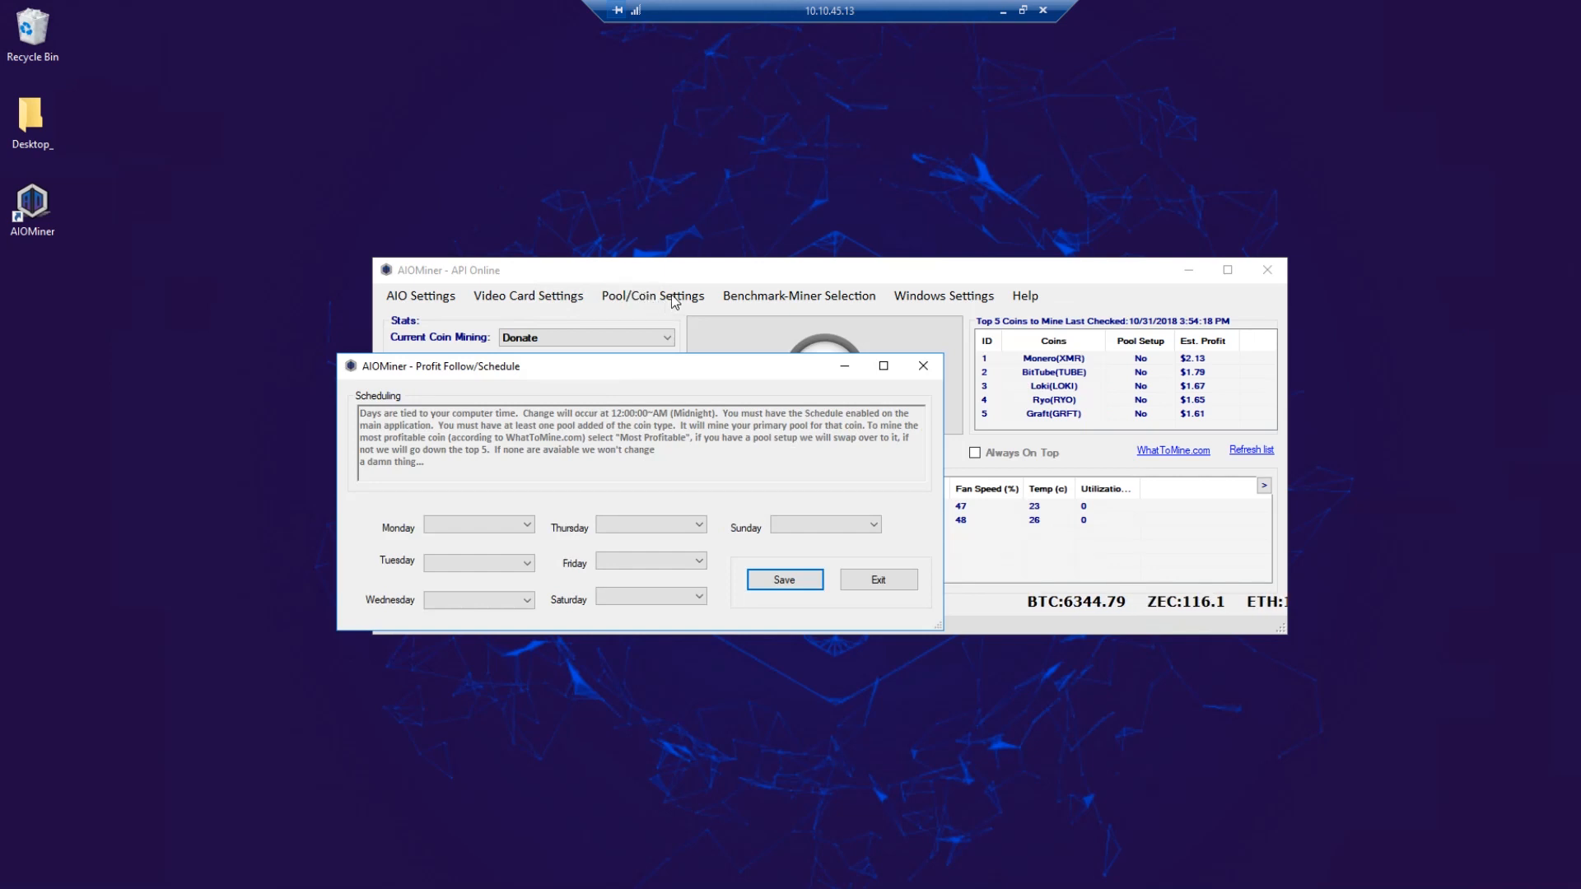
left_click(527, 528)
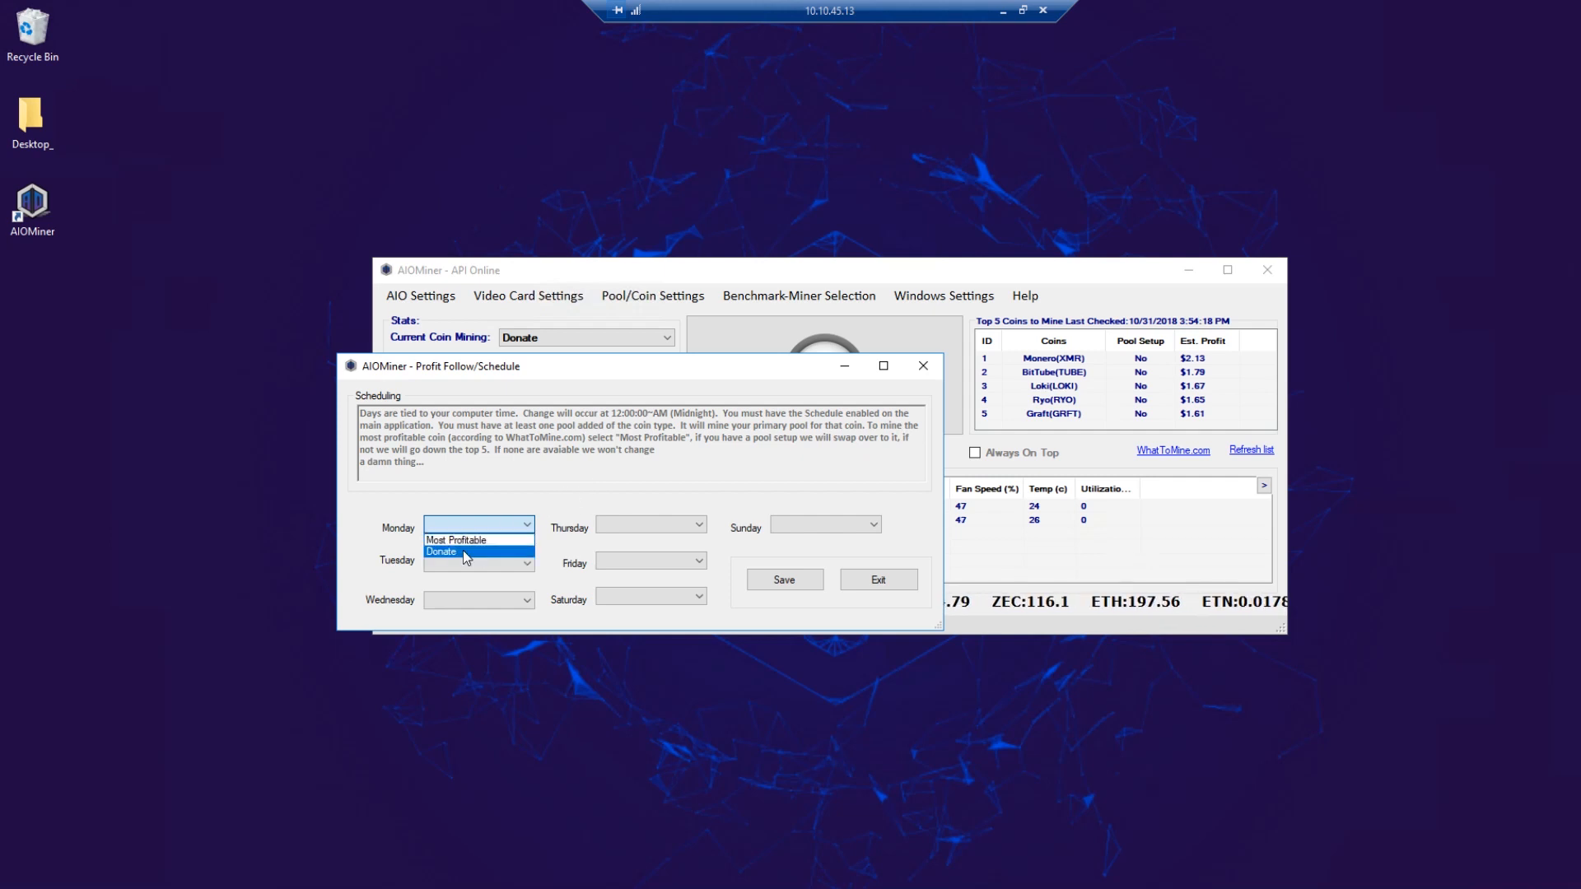
left_click(636, 305)
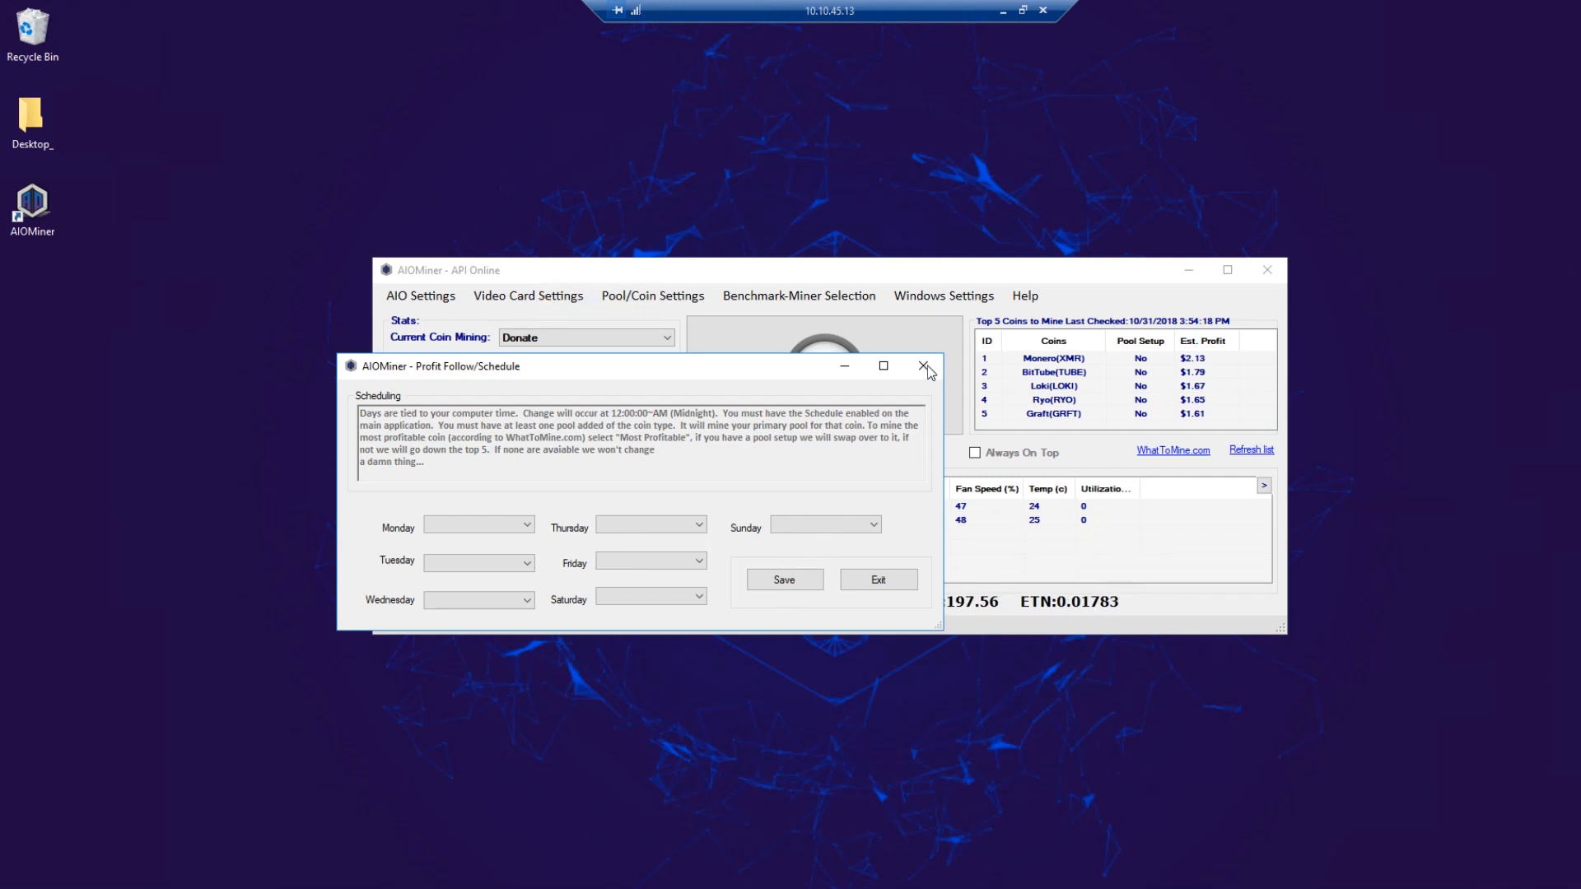
left_click(879, 580)
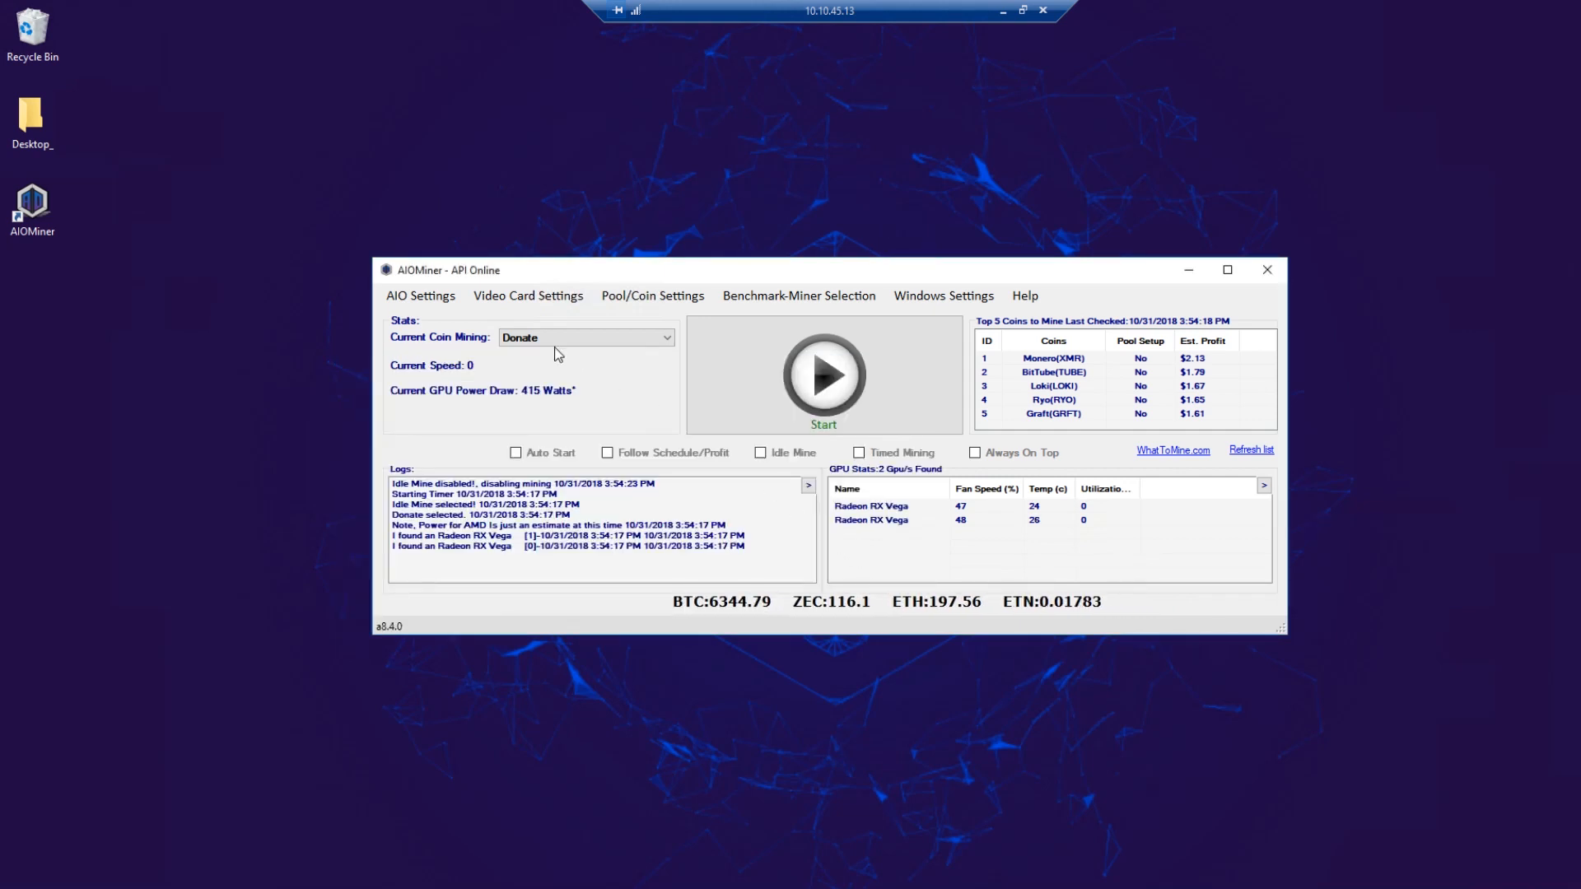
Step: Review the hourly selections in the timed mining settings and leave them
left_click(444, 295)
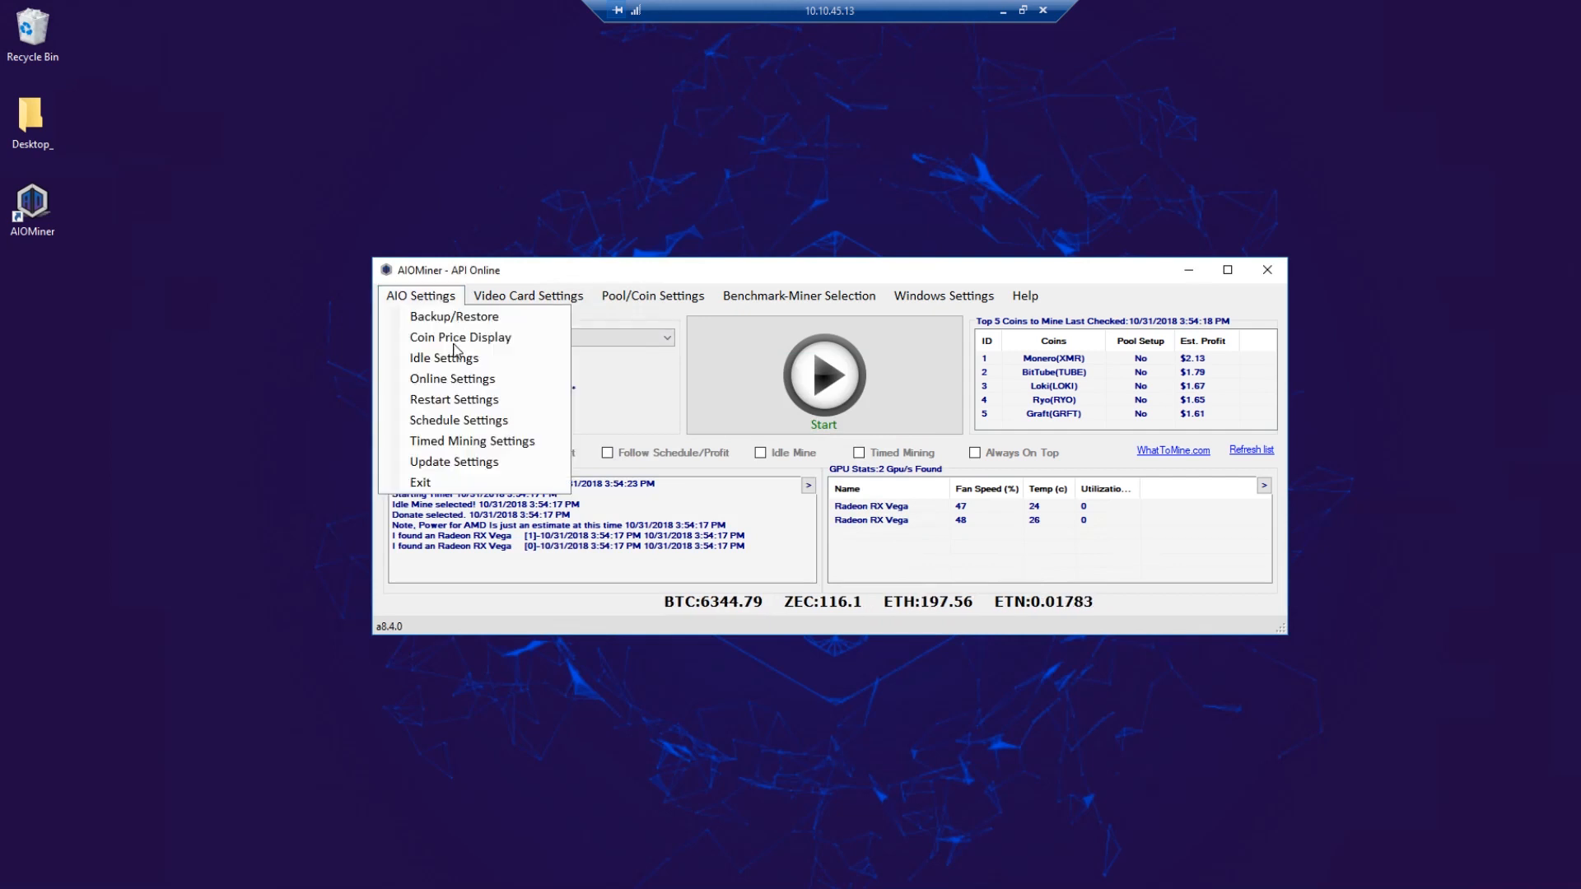
left_click(451, 445)
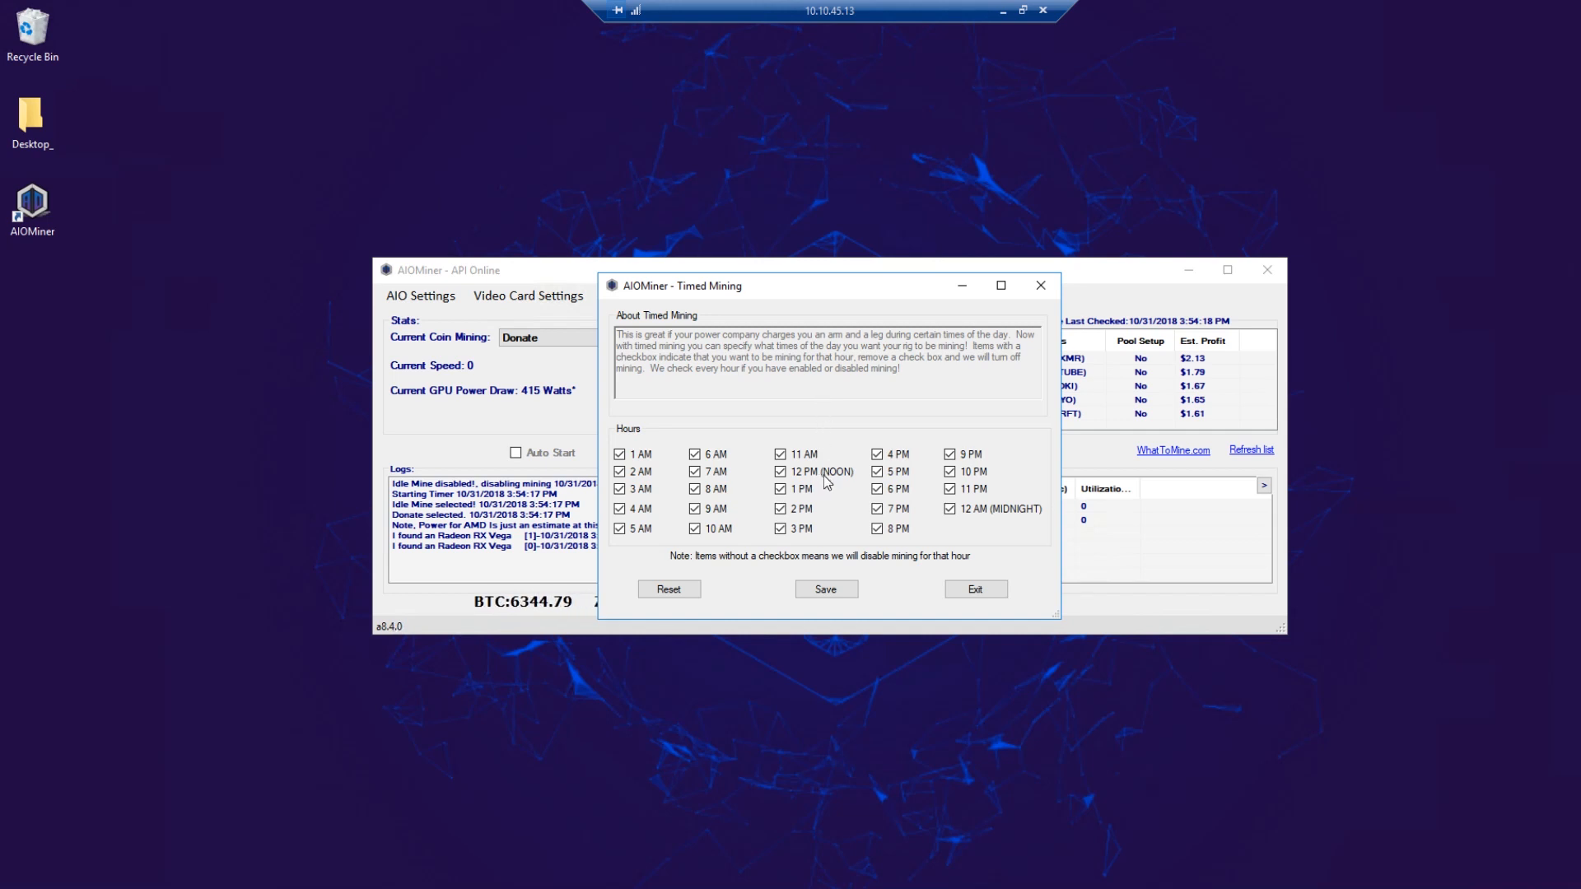
left_click(976, 590)
Step: In the update settings, check for new miner applications and for new pools/coins, and close the settings
left_click(426, 298)
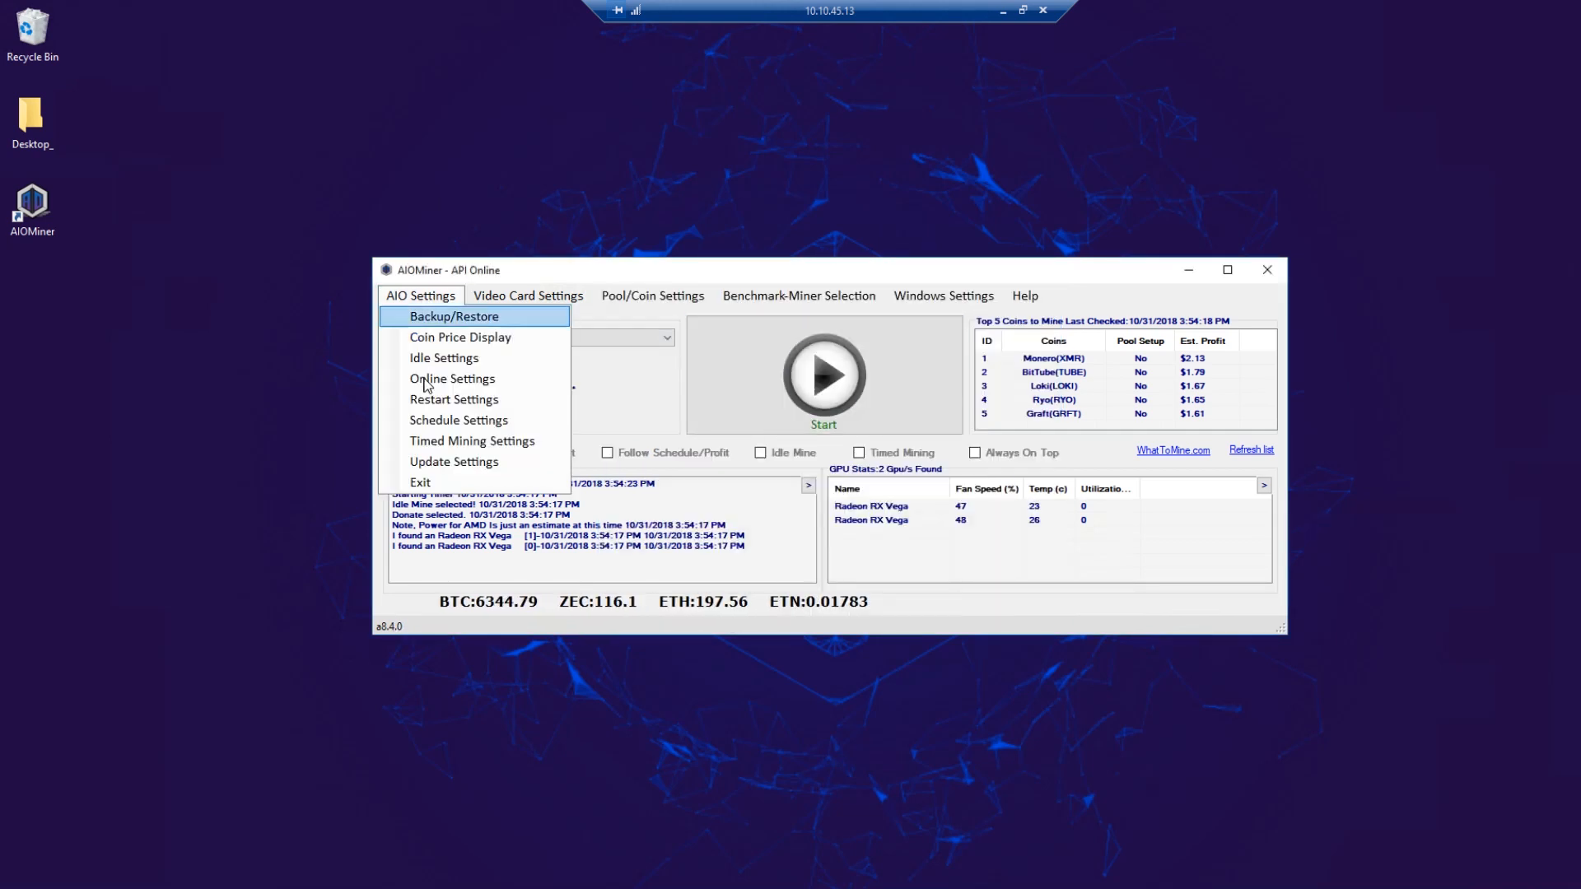
left_click(437, 463)
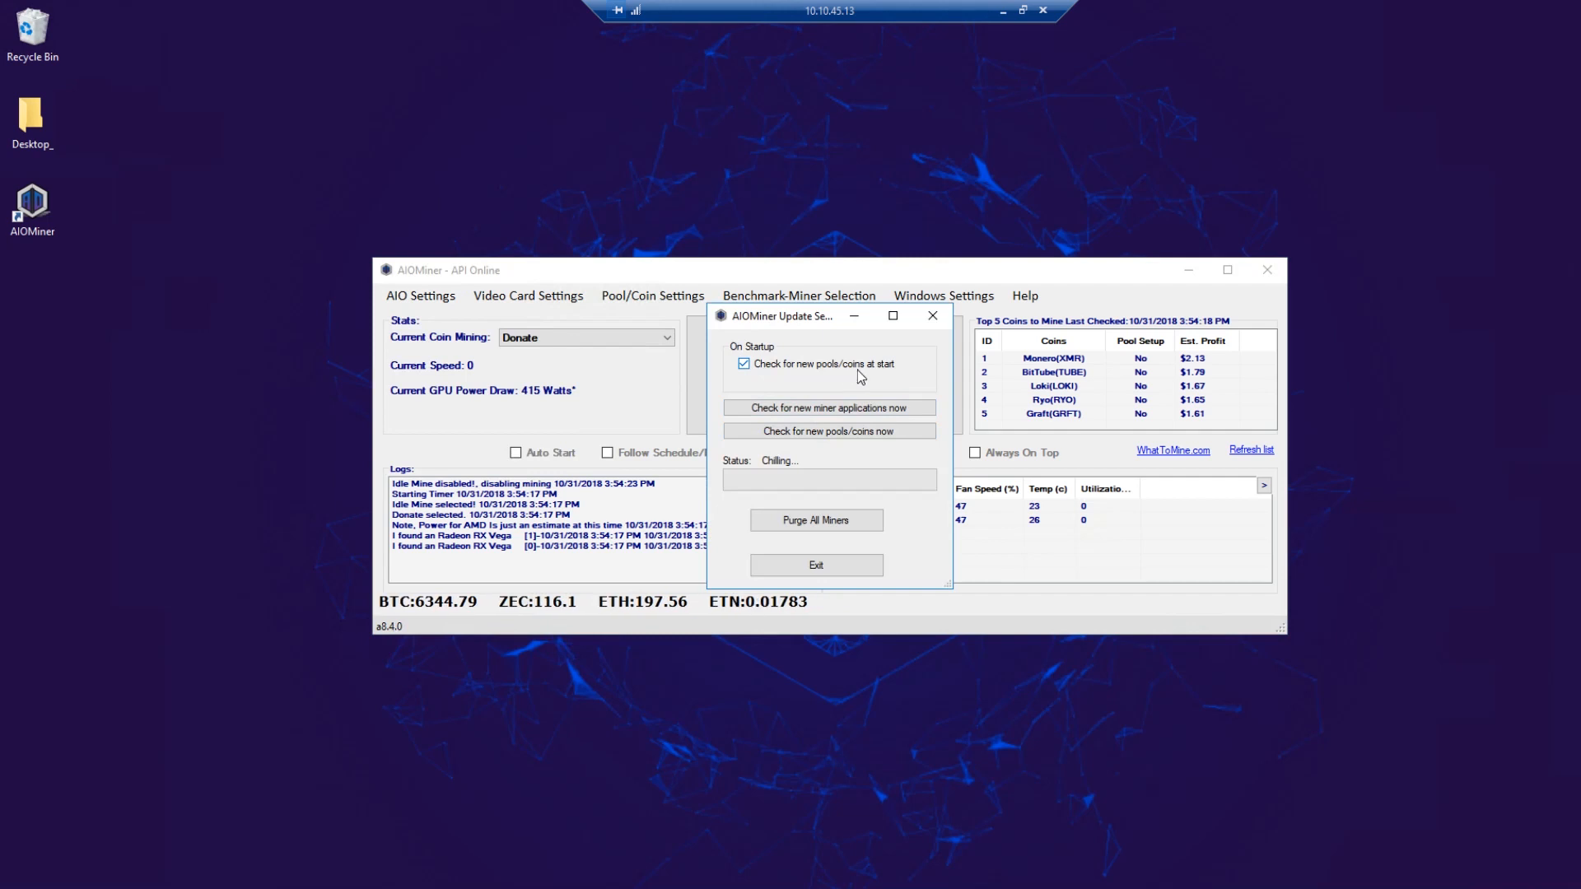
left_click(837, 412)
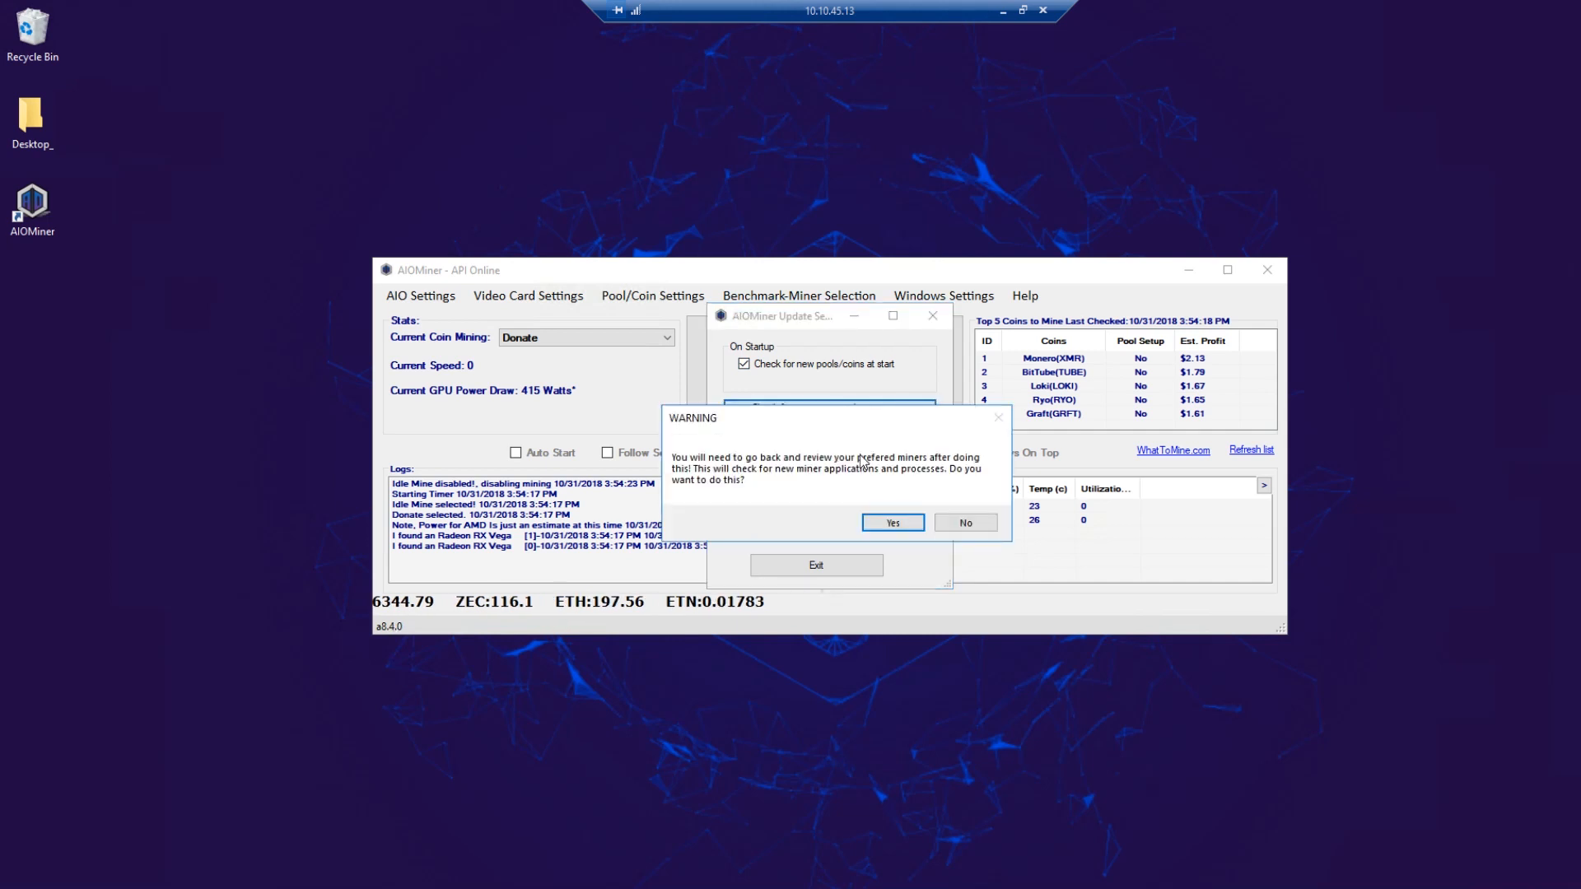
left_click(891, 523)
left_click(836, 429)
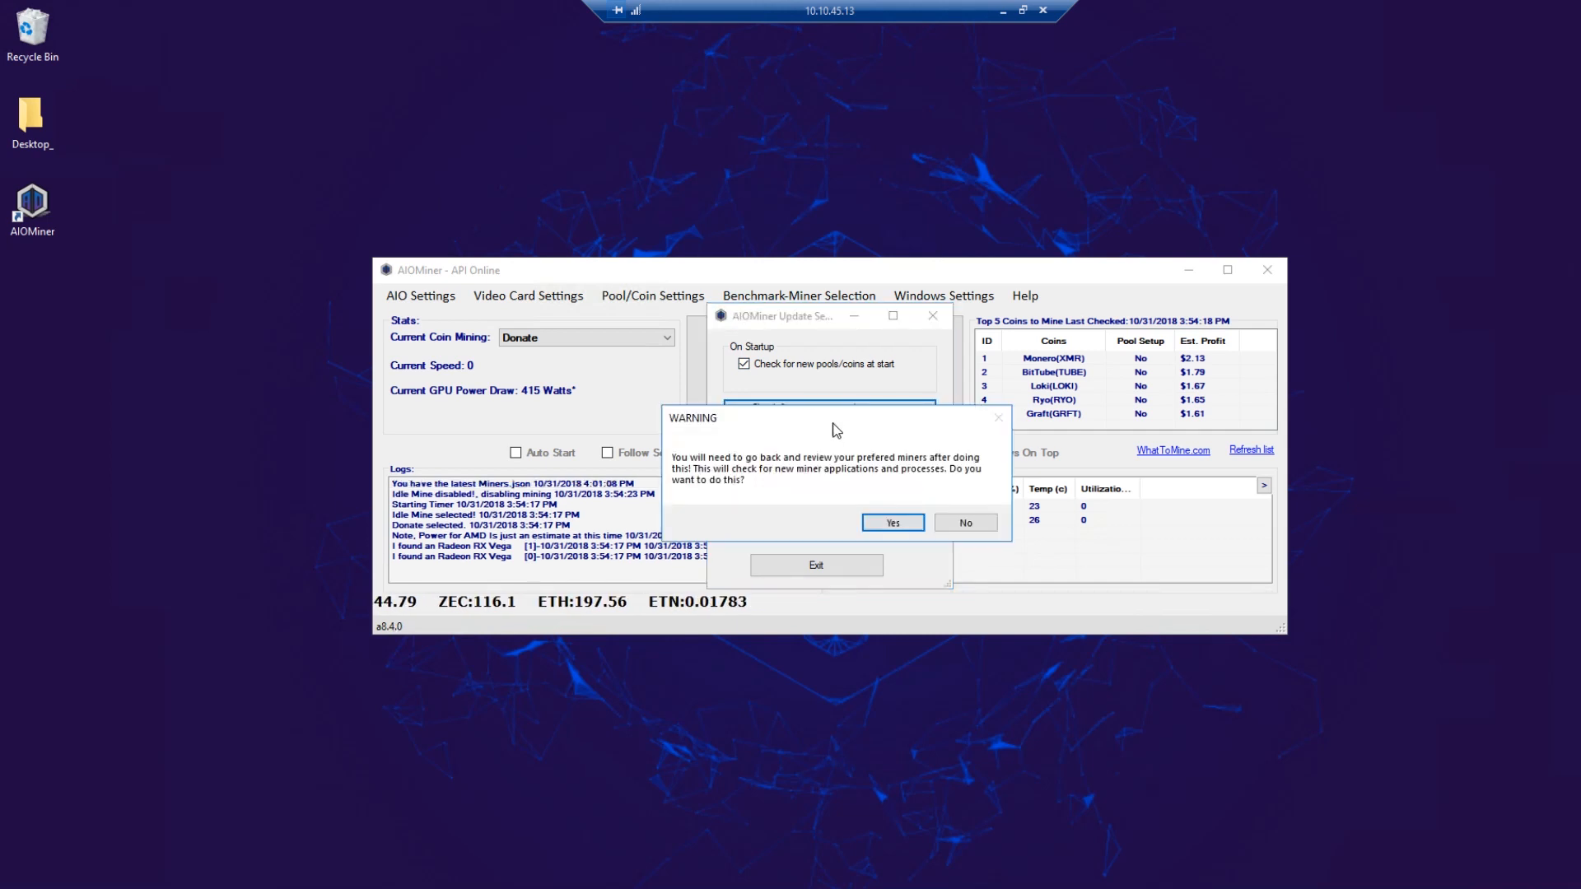
left_click(891, 523)
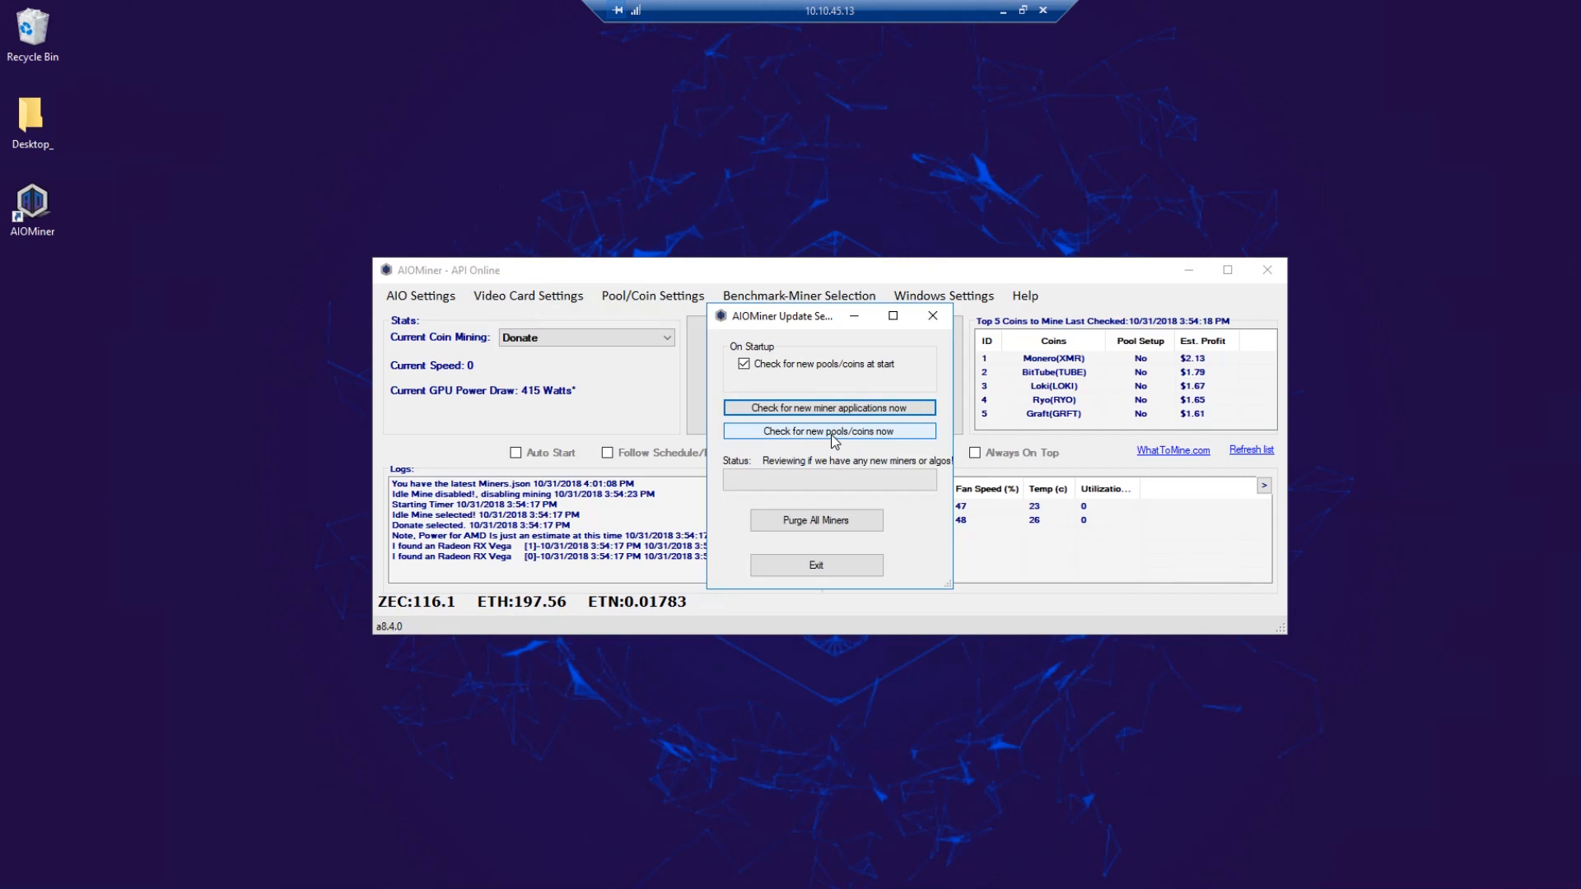
left_click(833, 437)
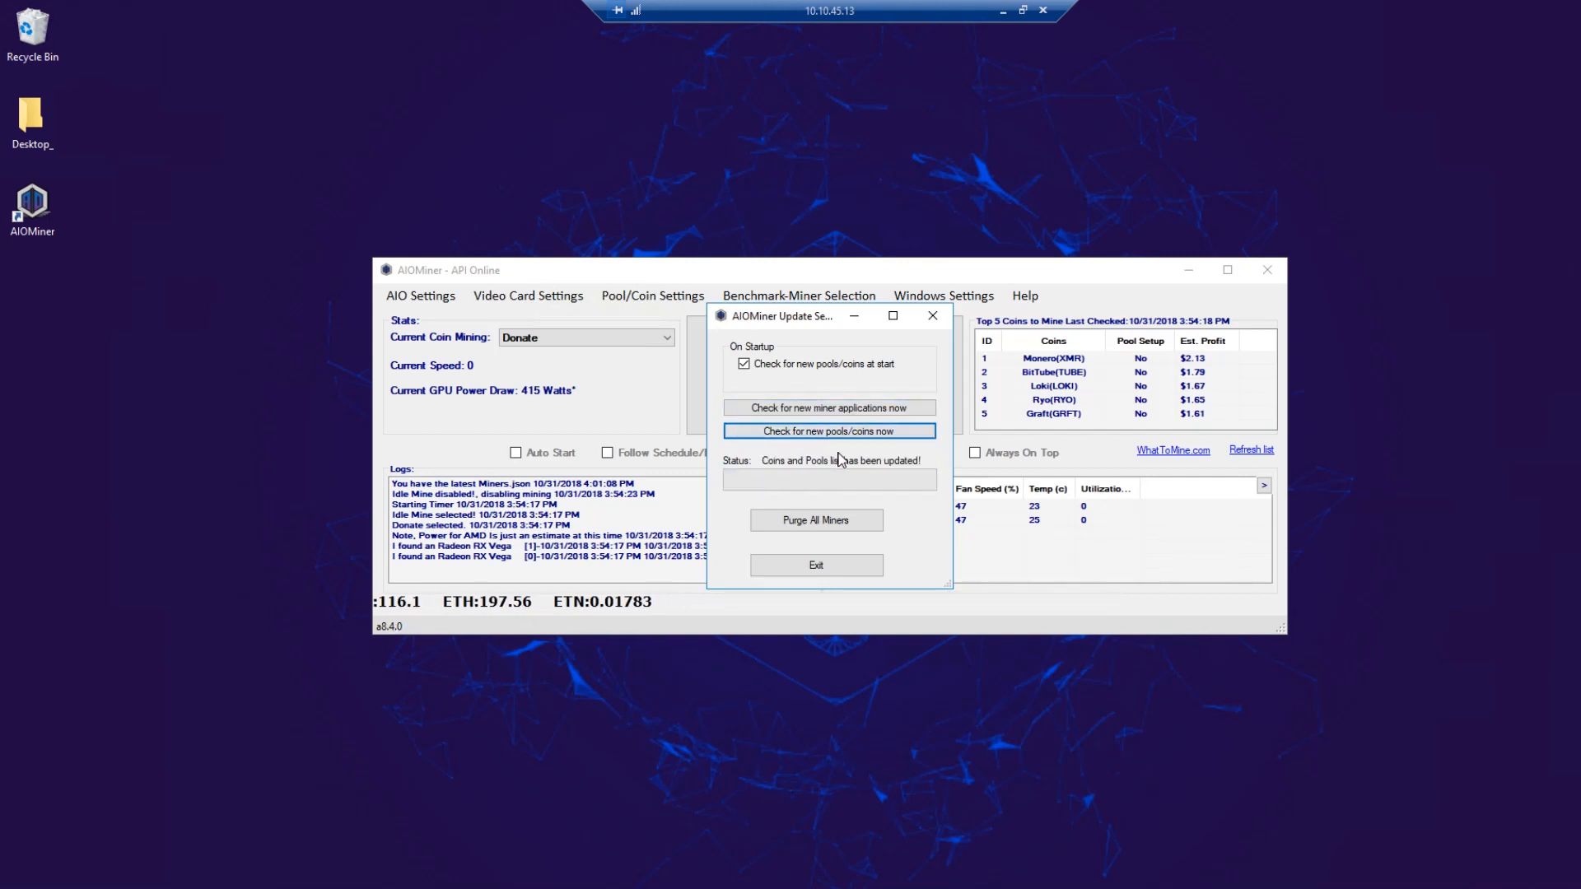
left_click(816, 565)
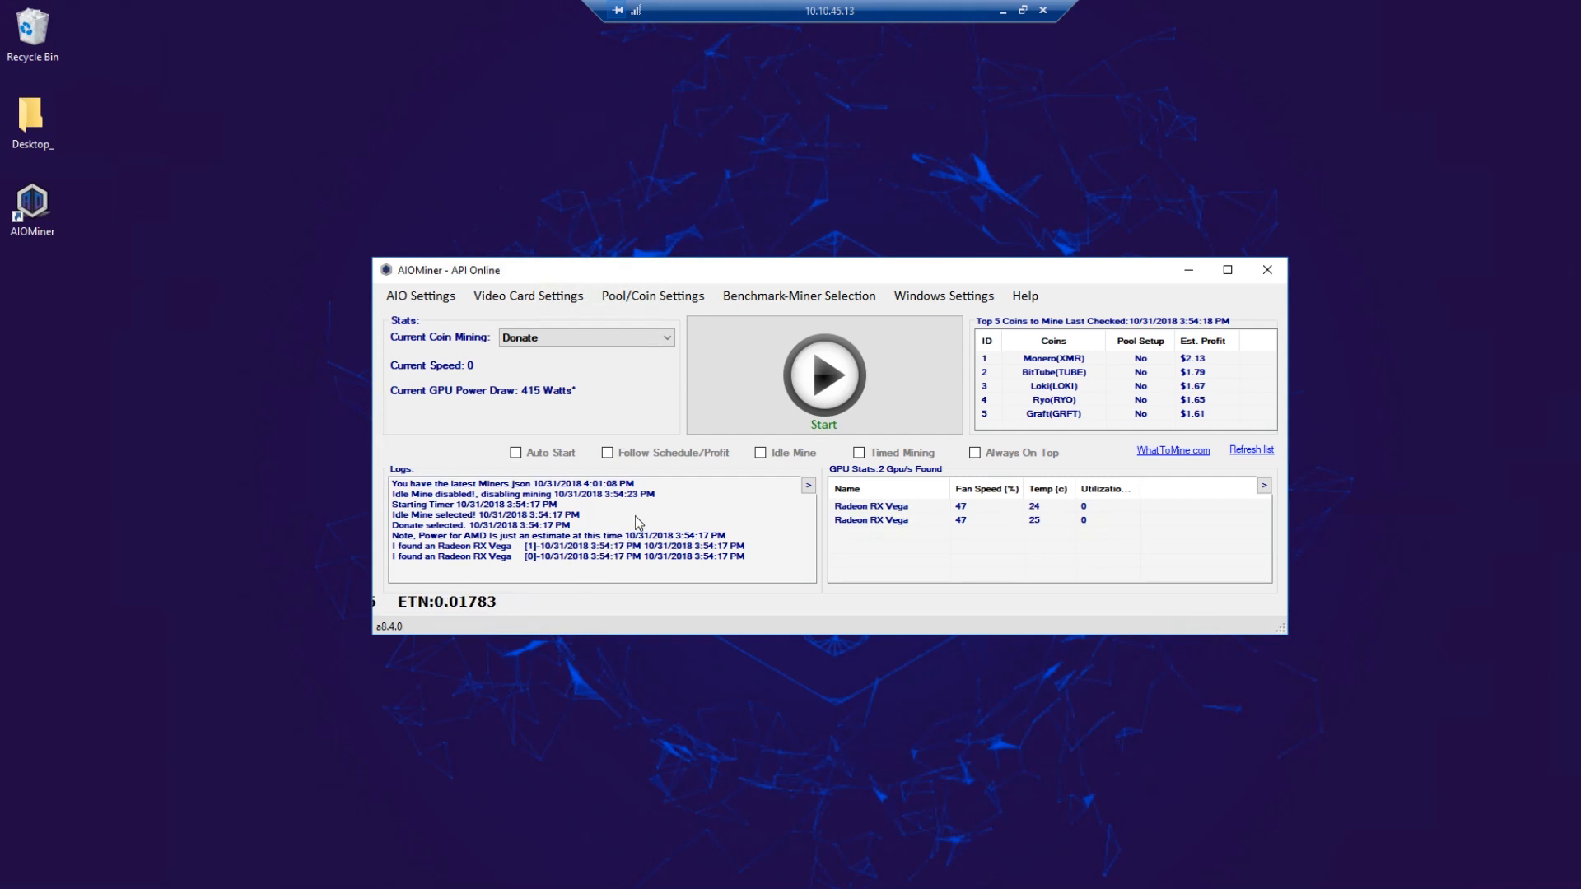
Step: Review the details of the first Radeon RX Vega [0] in the video card review and close it
left_click(516, 303)
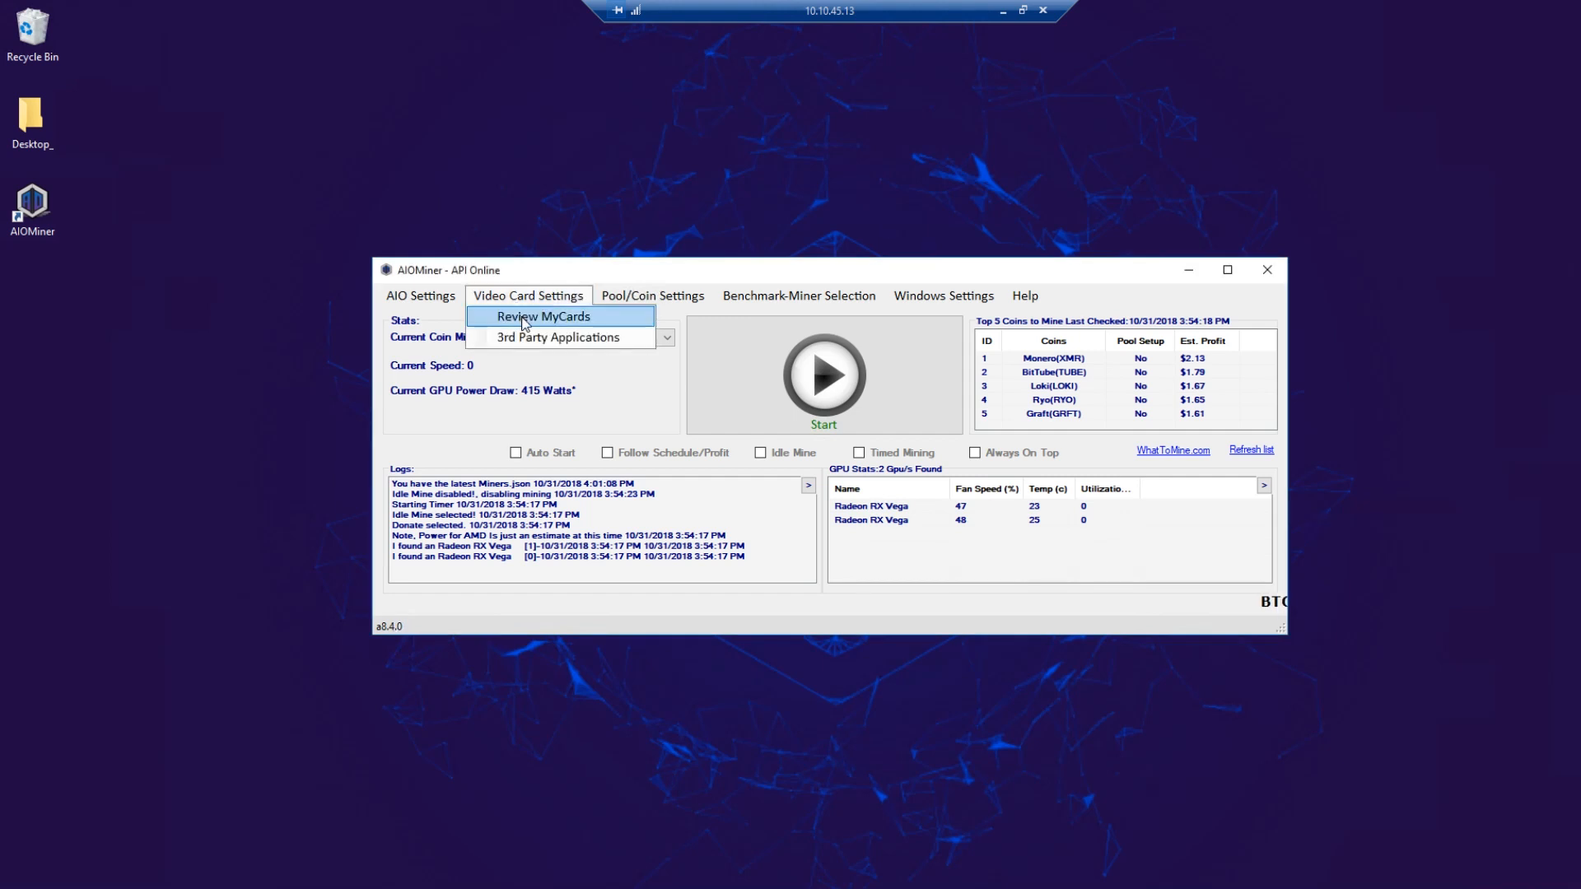
left_click(522, 319)
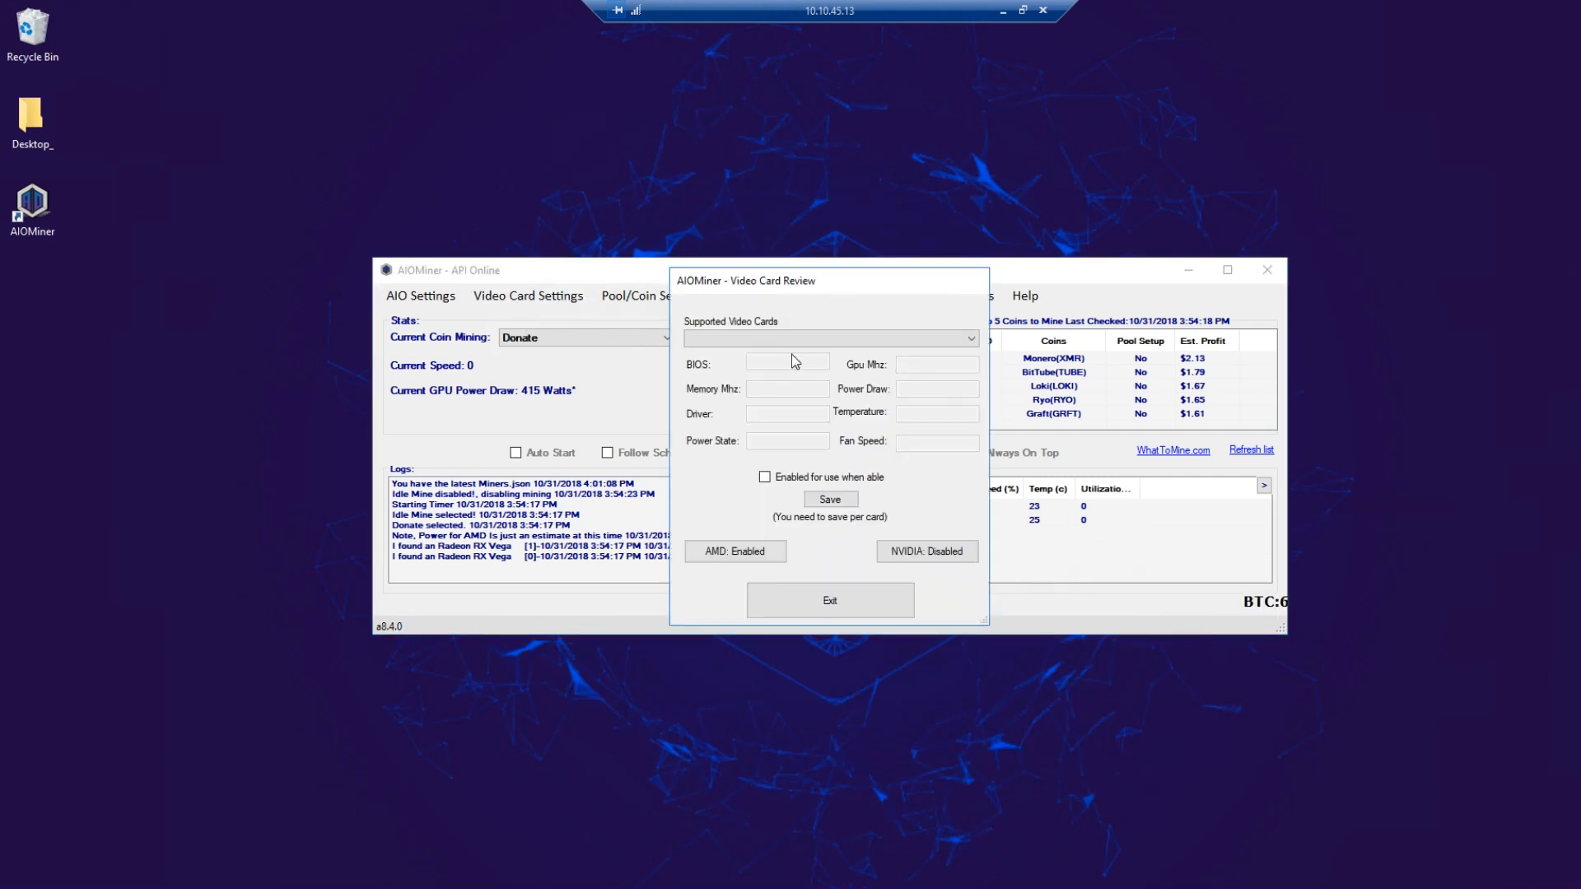
left_click(807, 346)
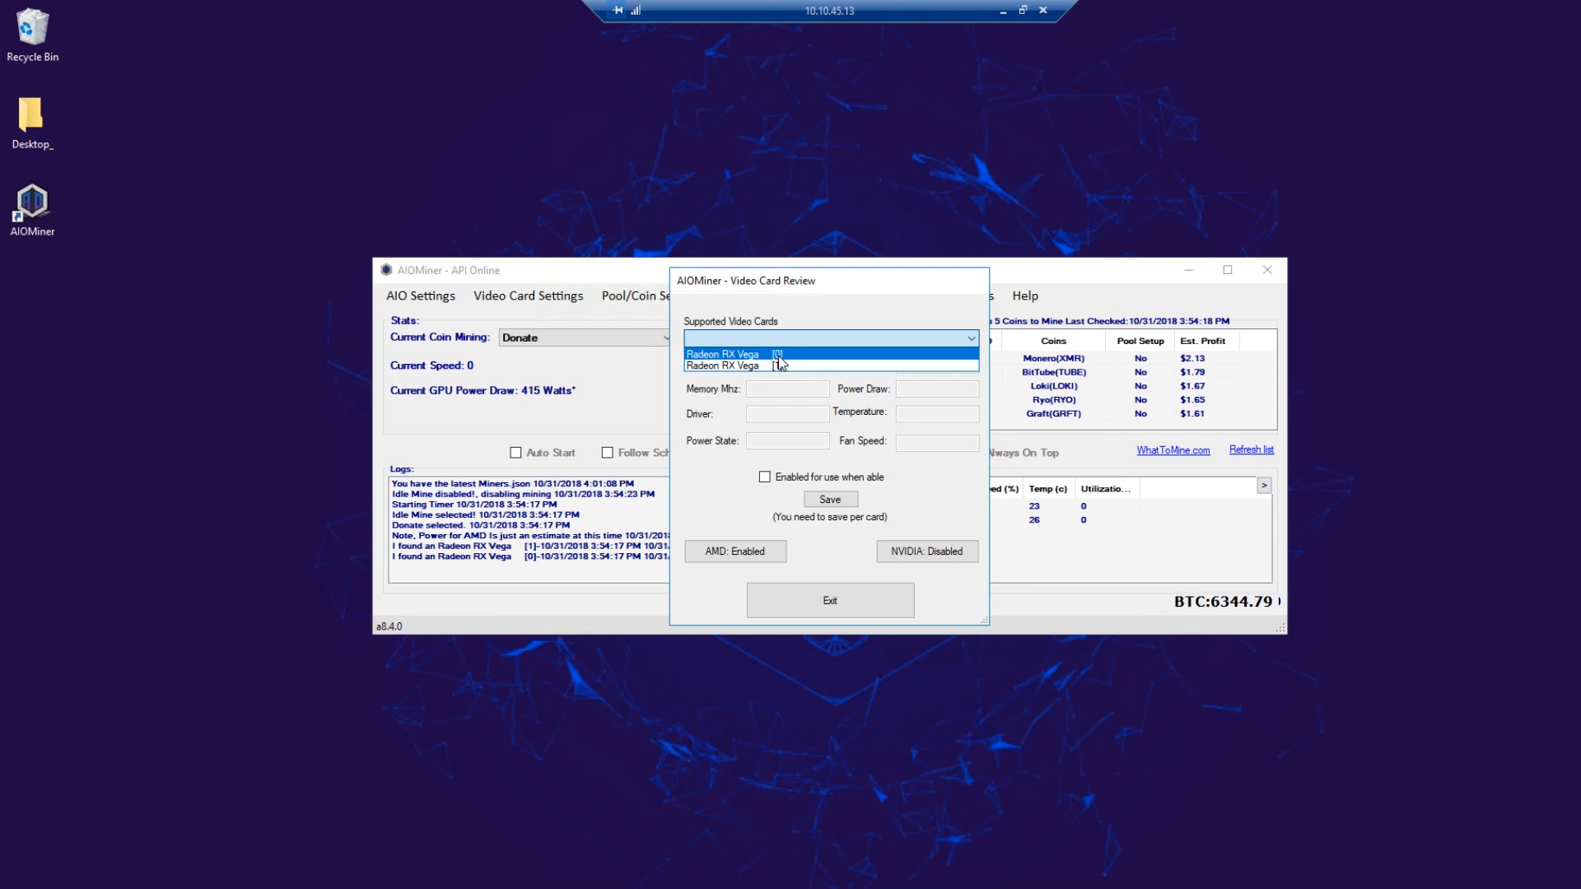
left_click(756, 355)
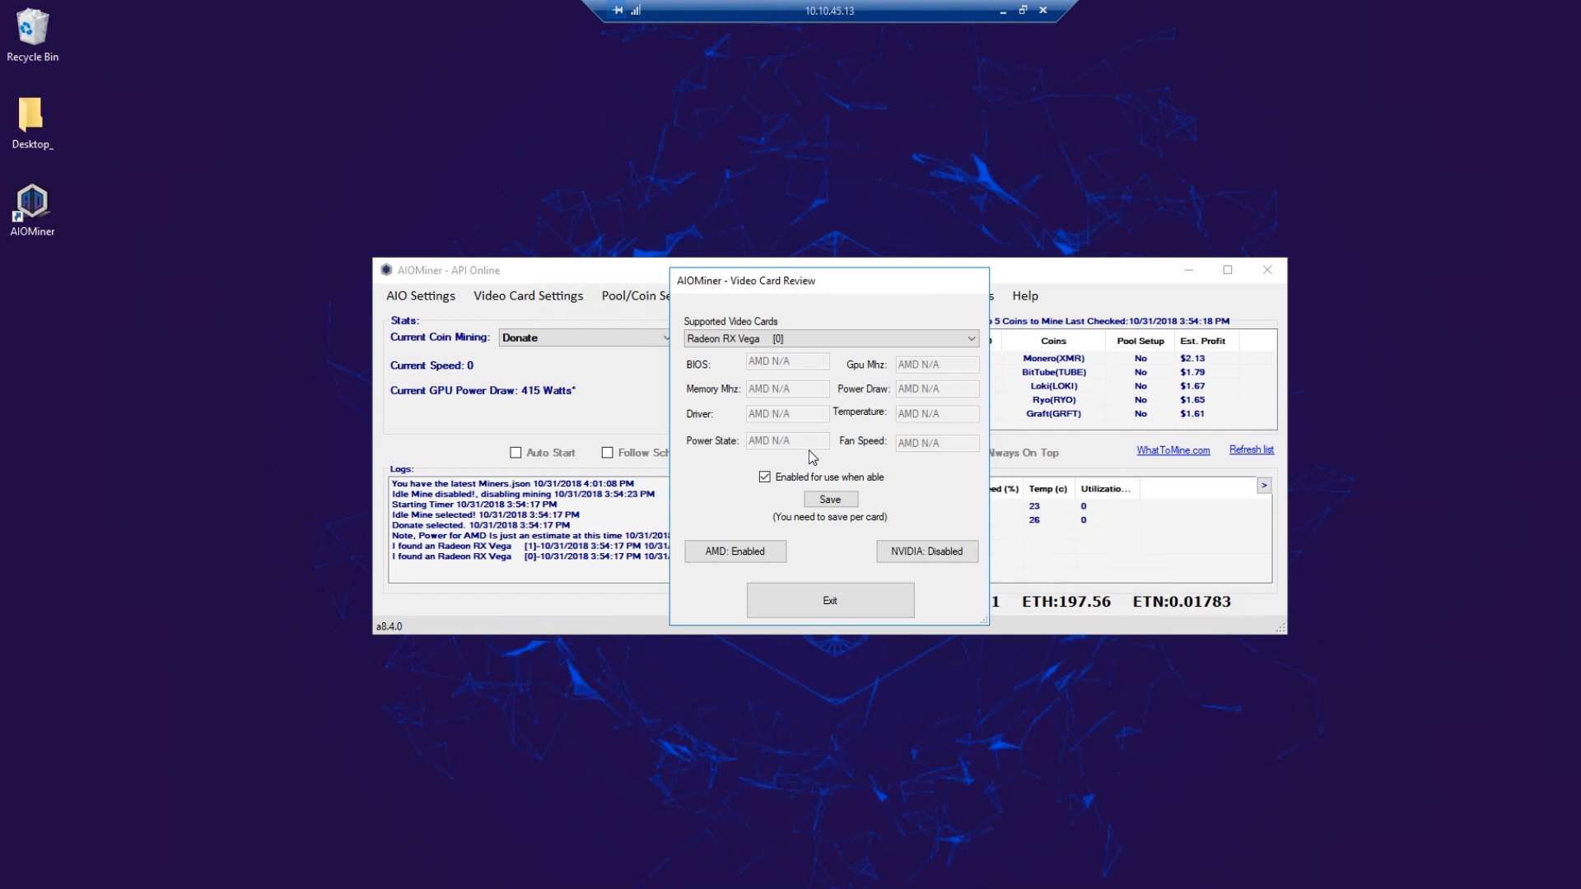
left_click(829, 598)
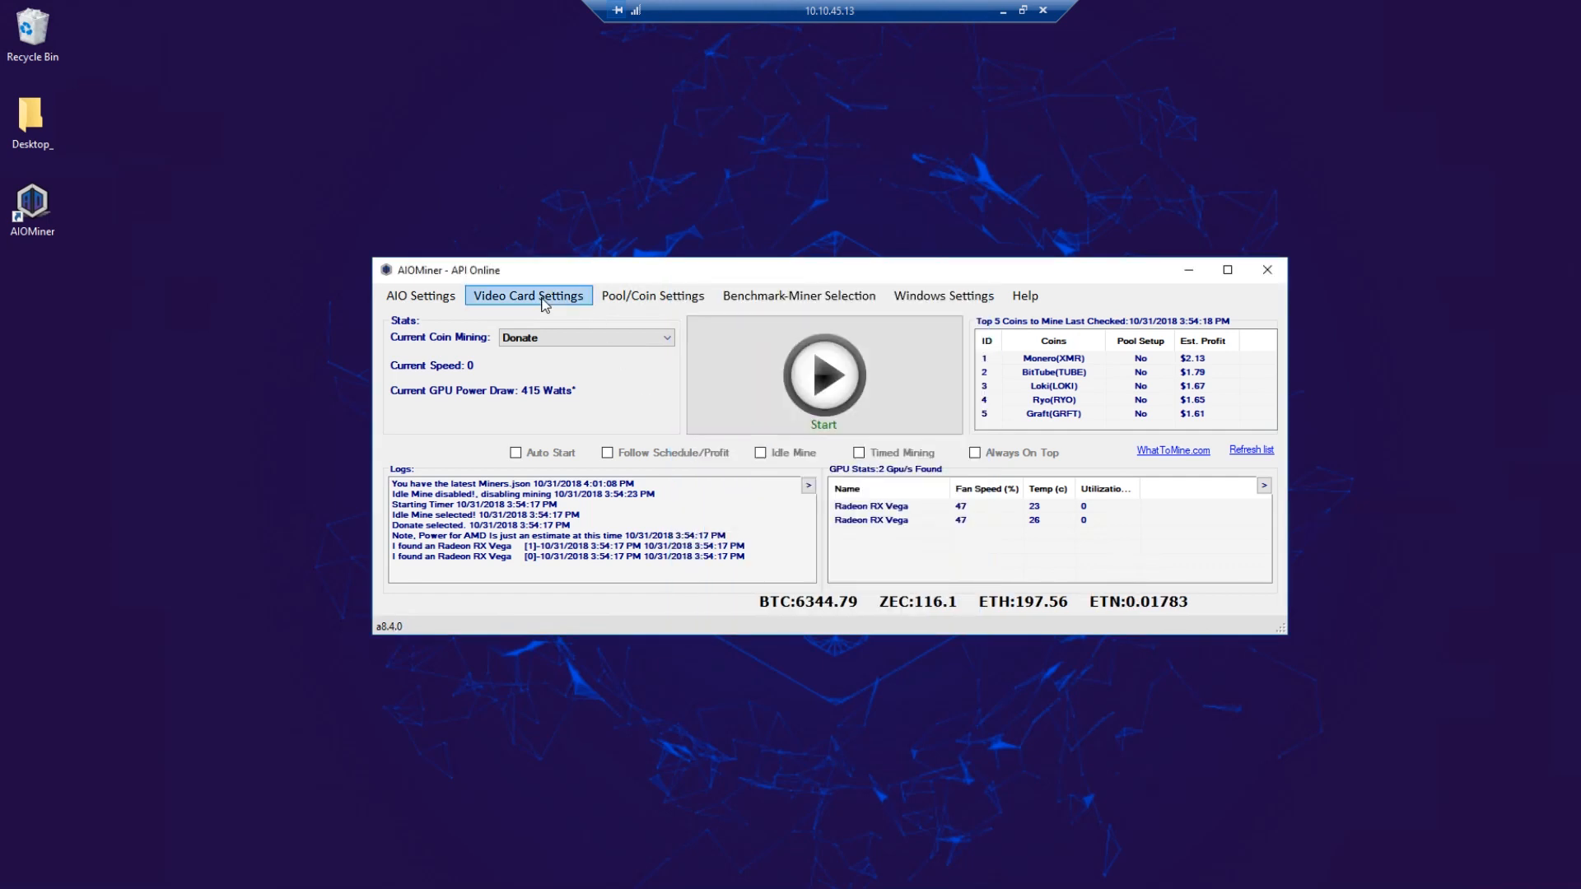
Step: Review the third-party applications available for the video cards and exit without enabling any
left_click(543, 301)
left_click(540, 339)
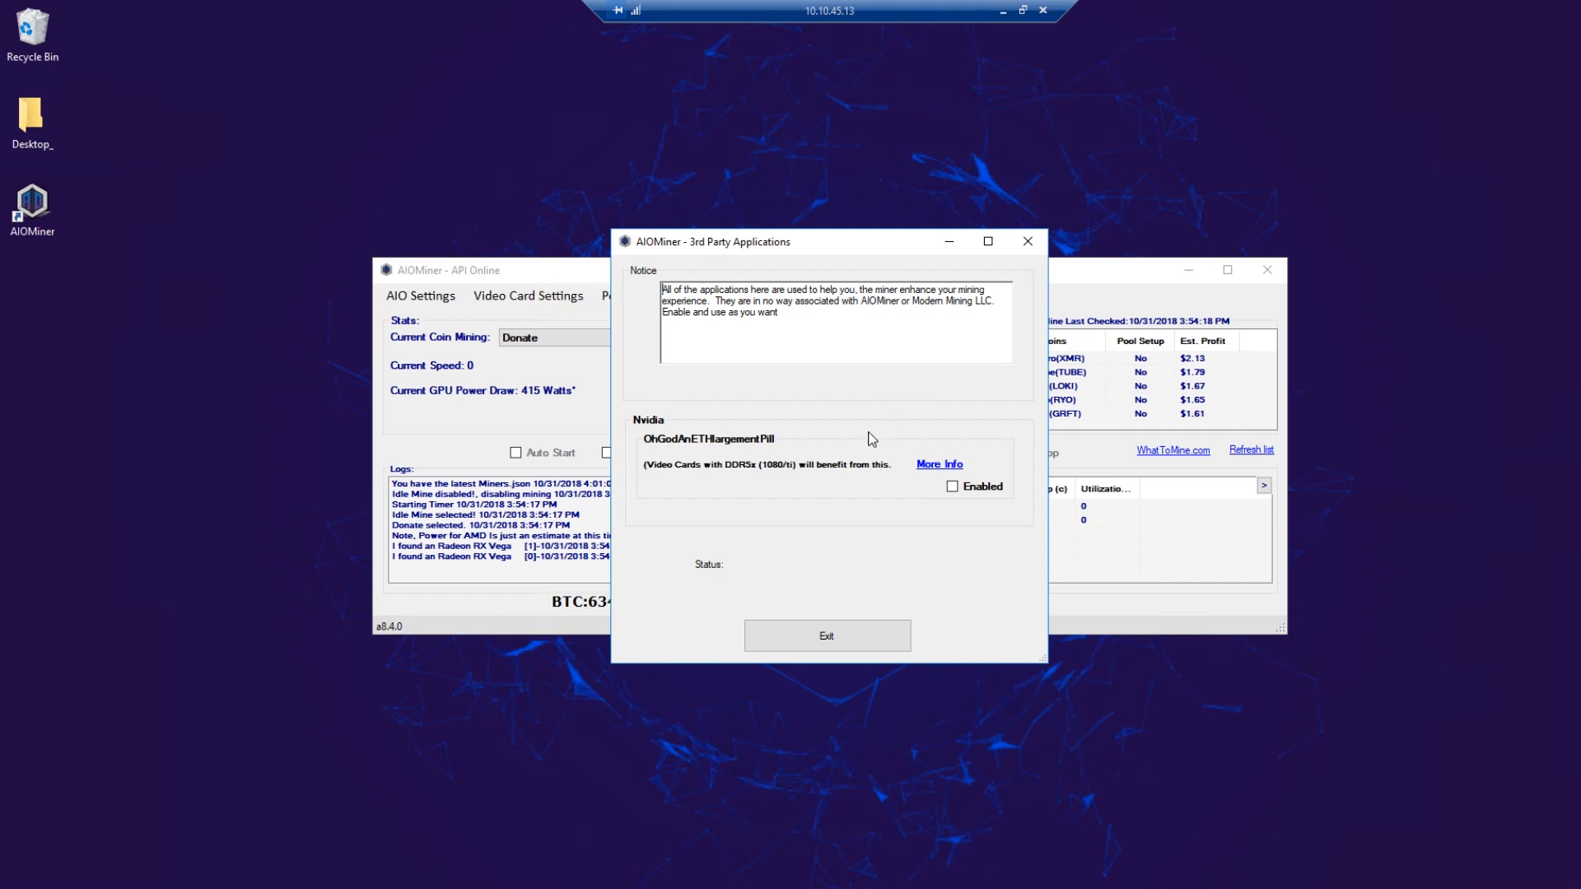
left_click(820, 636)
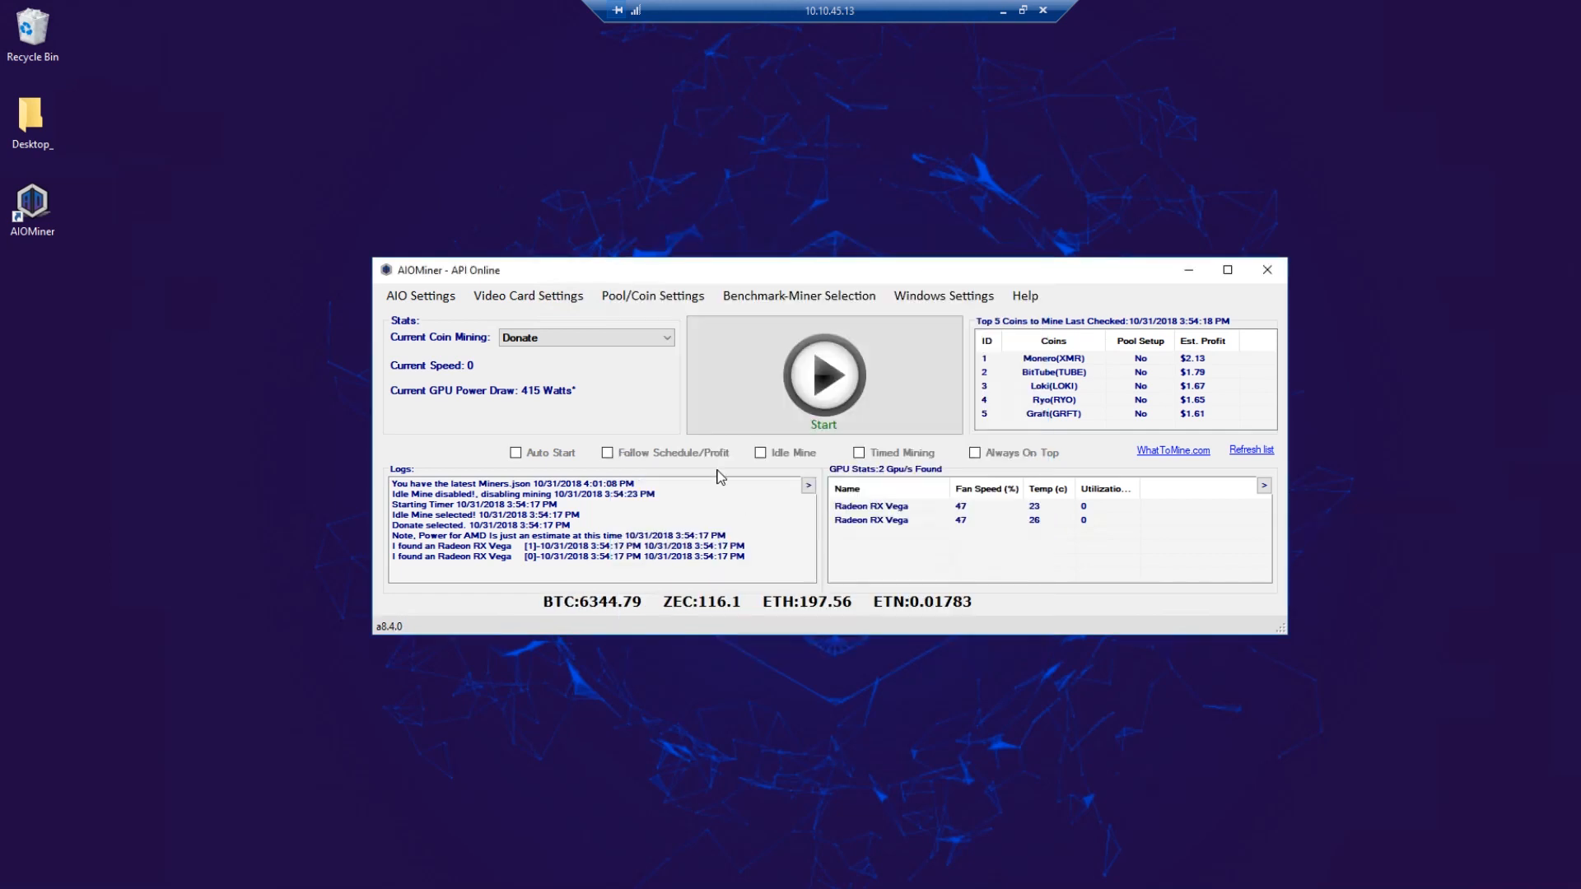
Step: In the pool settings, select BitTube from the coin list and choose to add a new pool for it
left_click(648, 298)
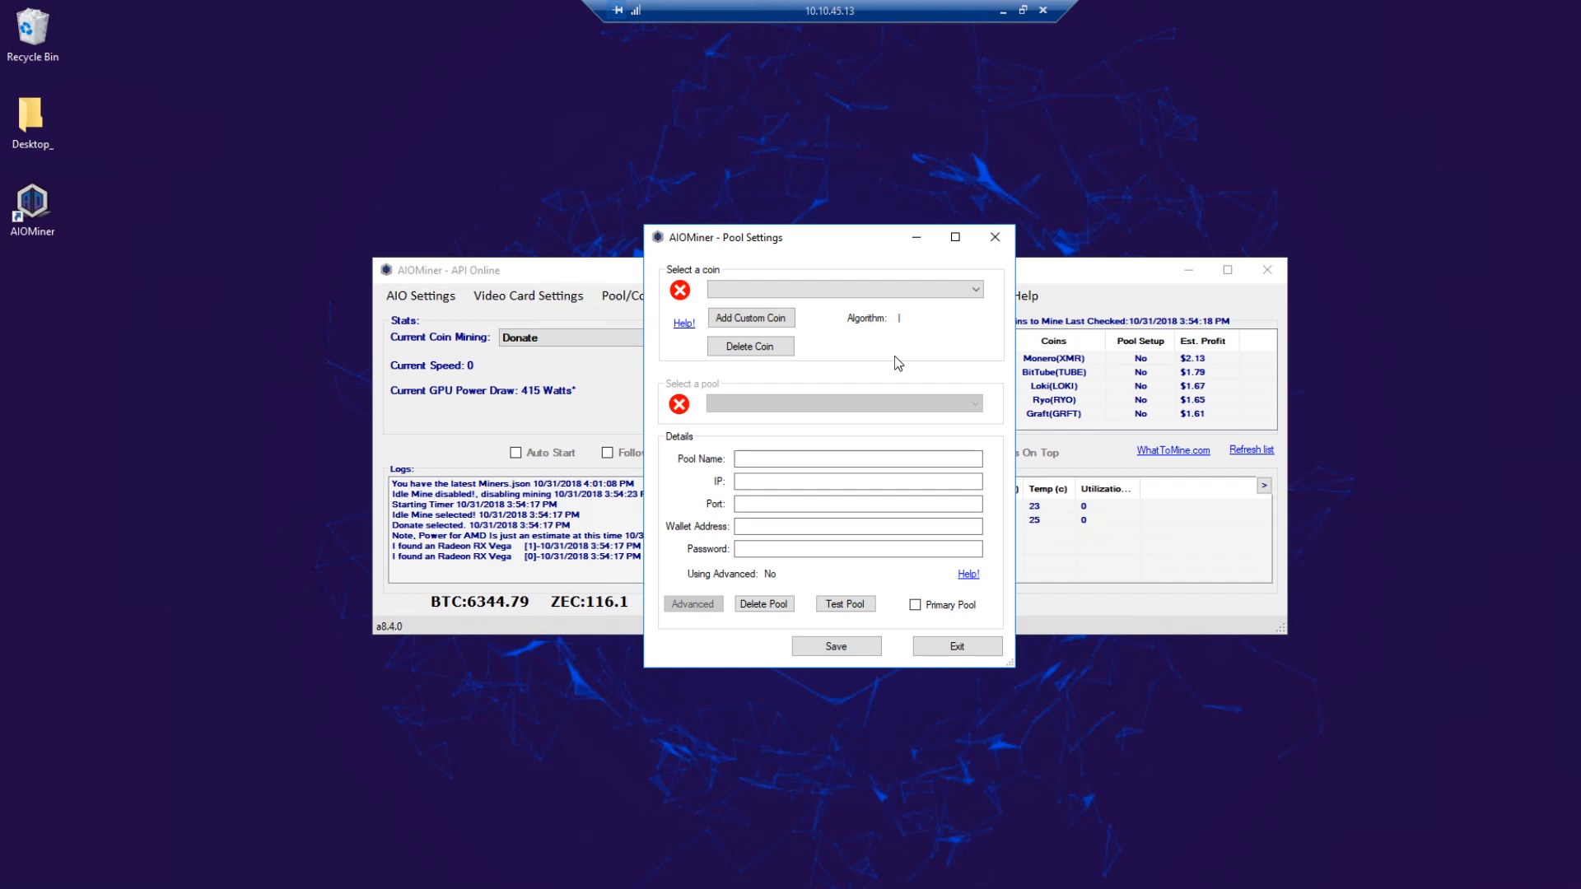
left_click(976, 290)
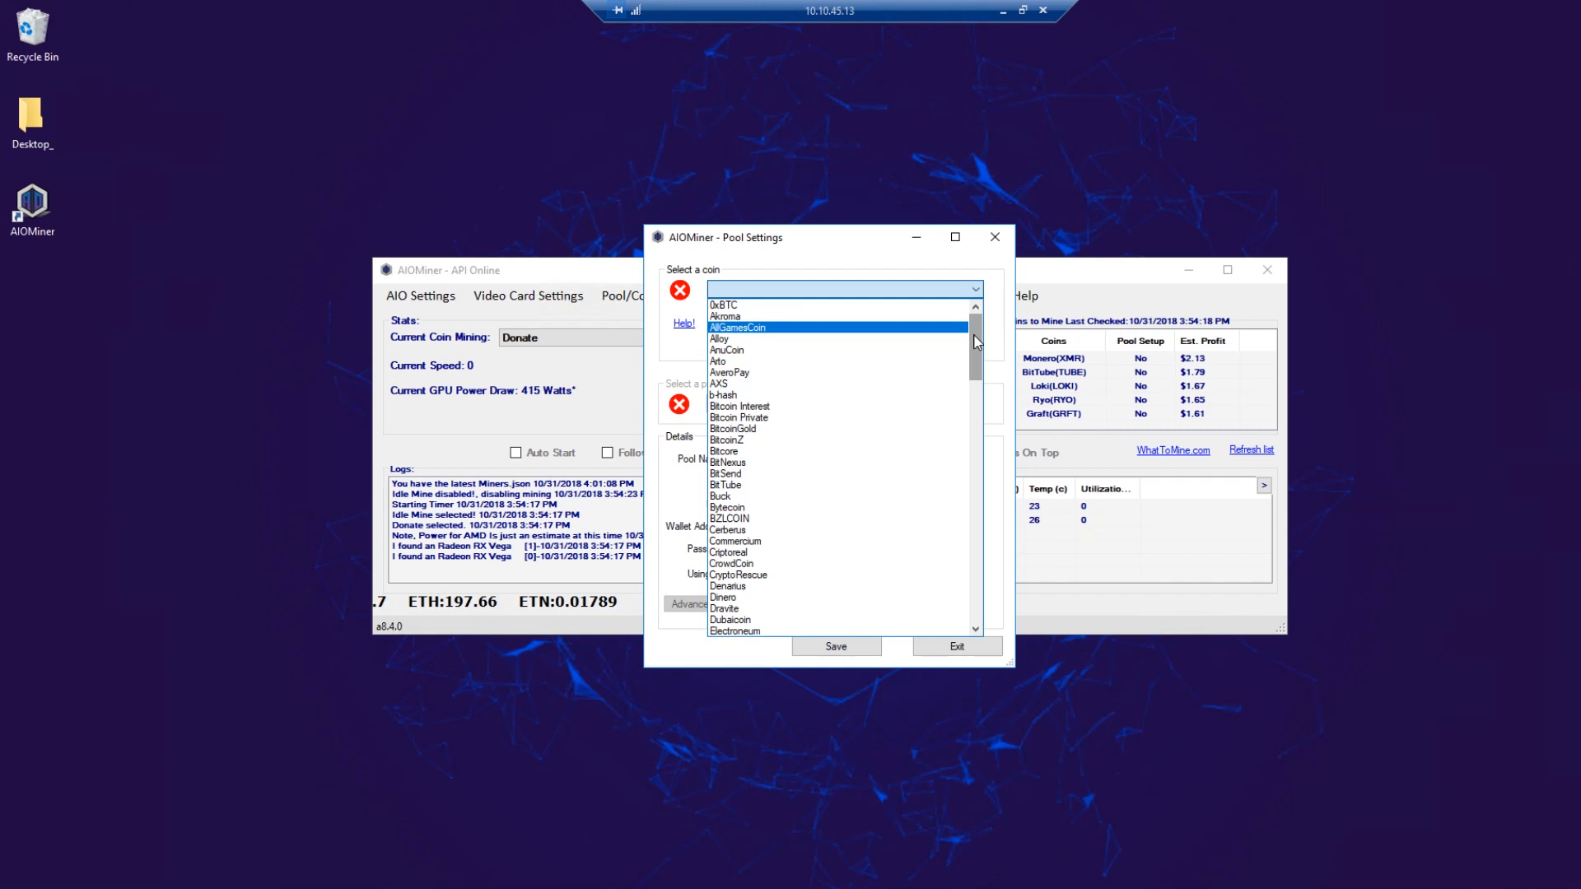
mouse_move(974, 336)
left_mouse_down()
mouse_move(962, 585)
mouse_move(972, 327)
left_mouse_up()
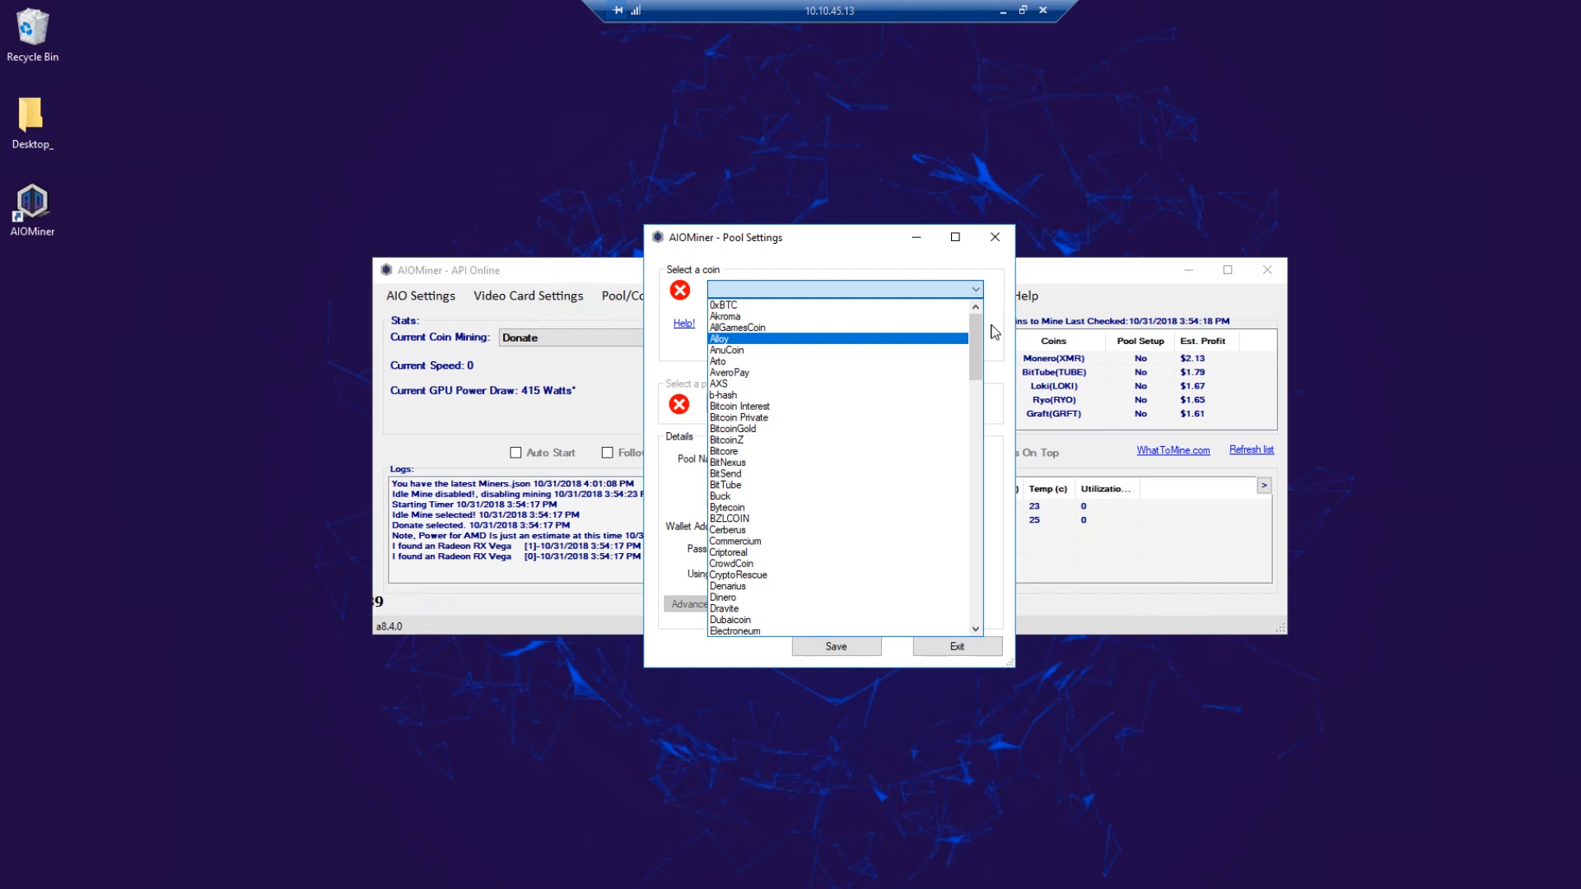
left_click_drag(975, 356, 953, 599)
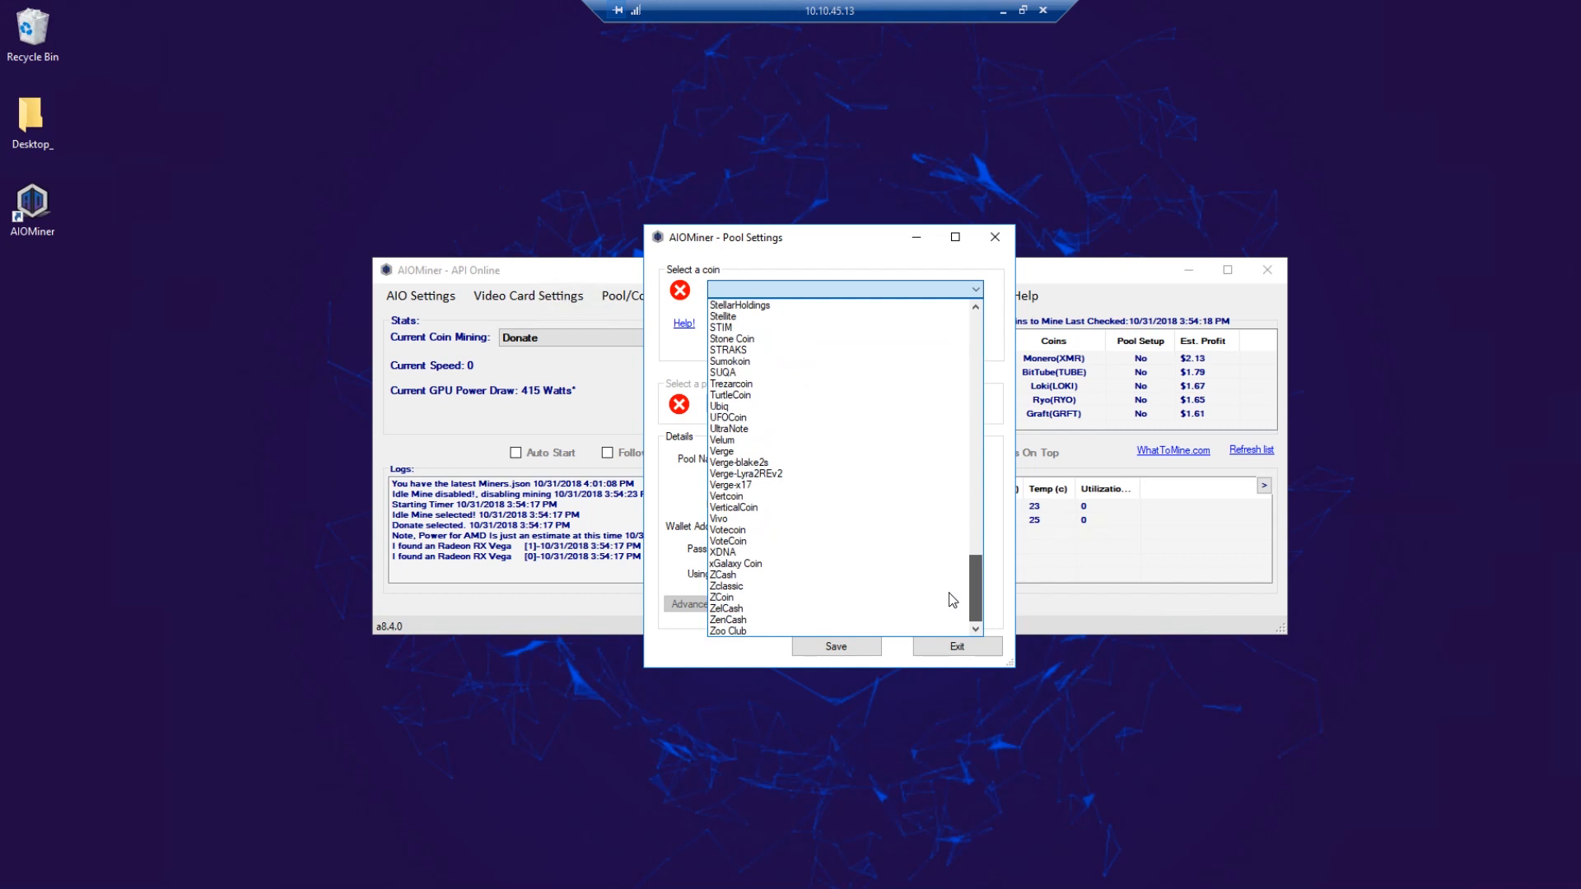
left_click_drag(953, 600, 953, 285)
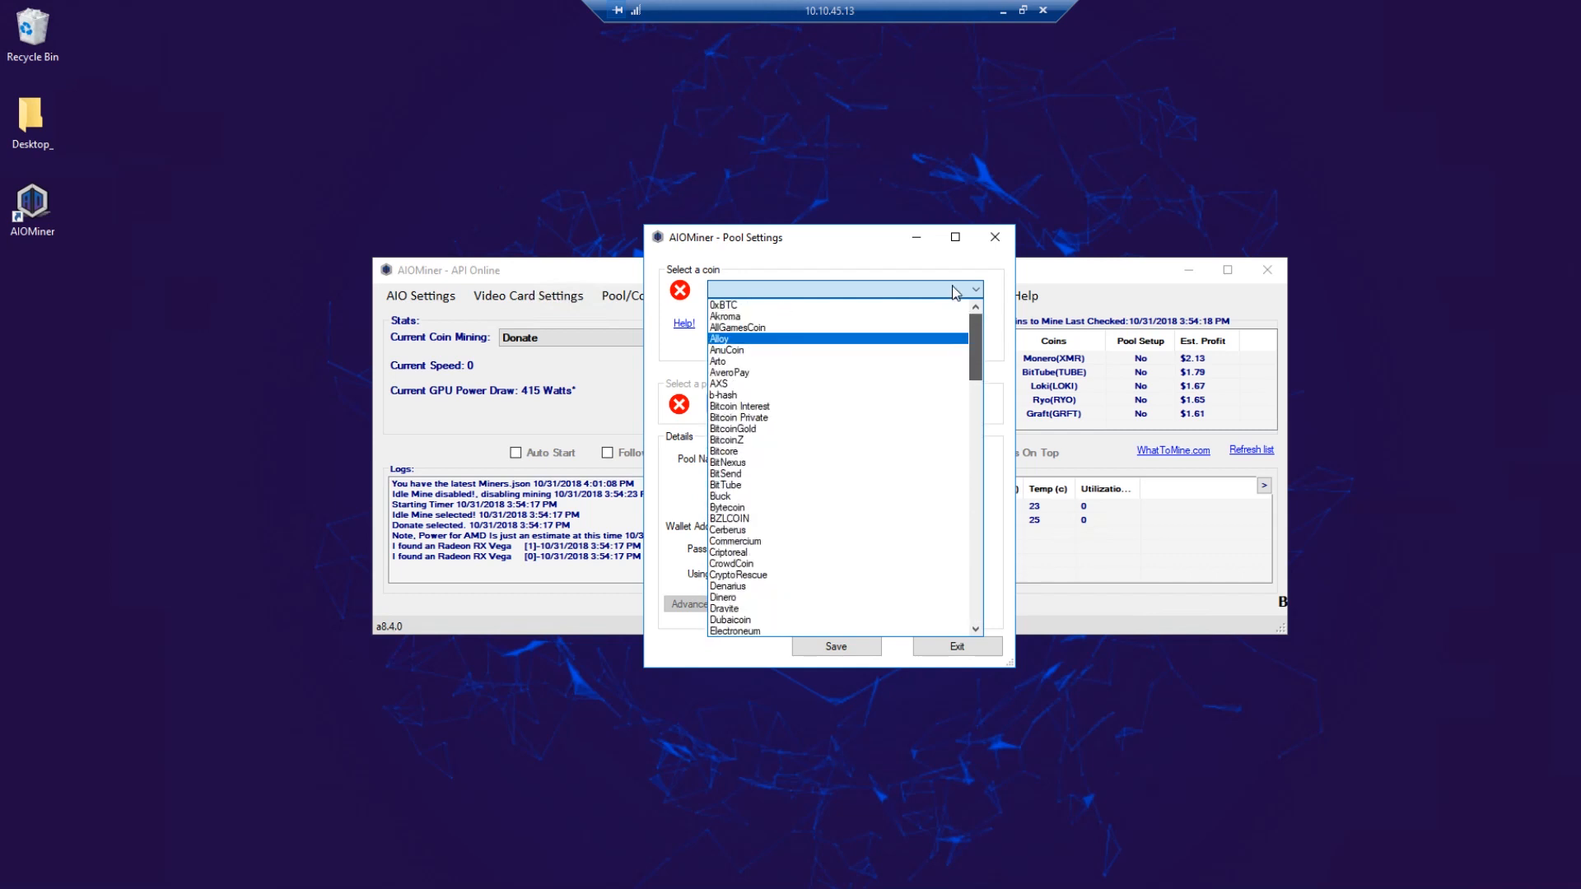
scroll(792, 442, "down", 6)
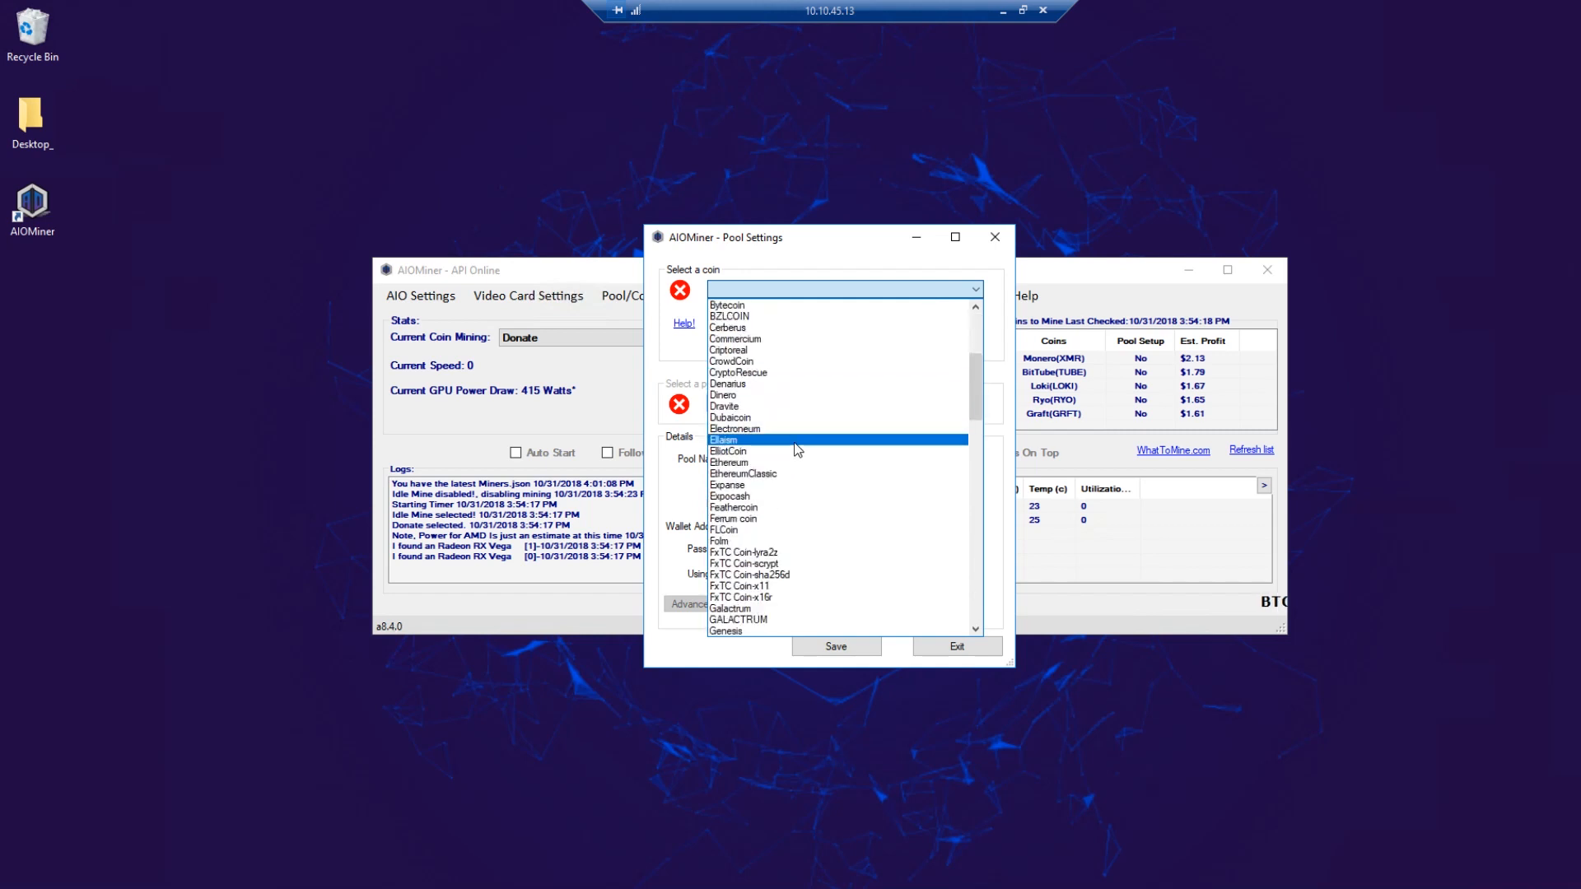
scroll(795, 449, "up", 2)
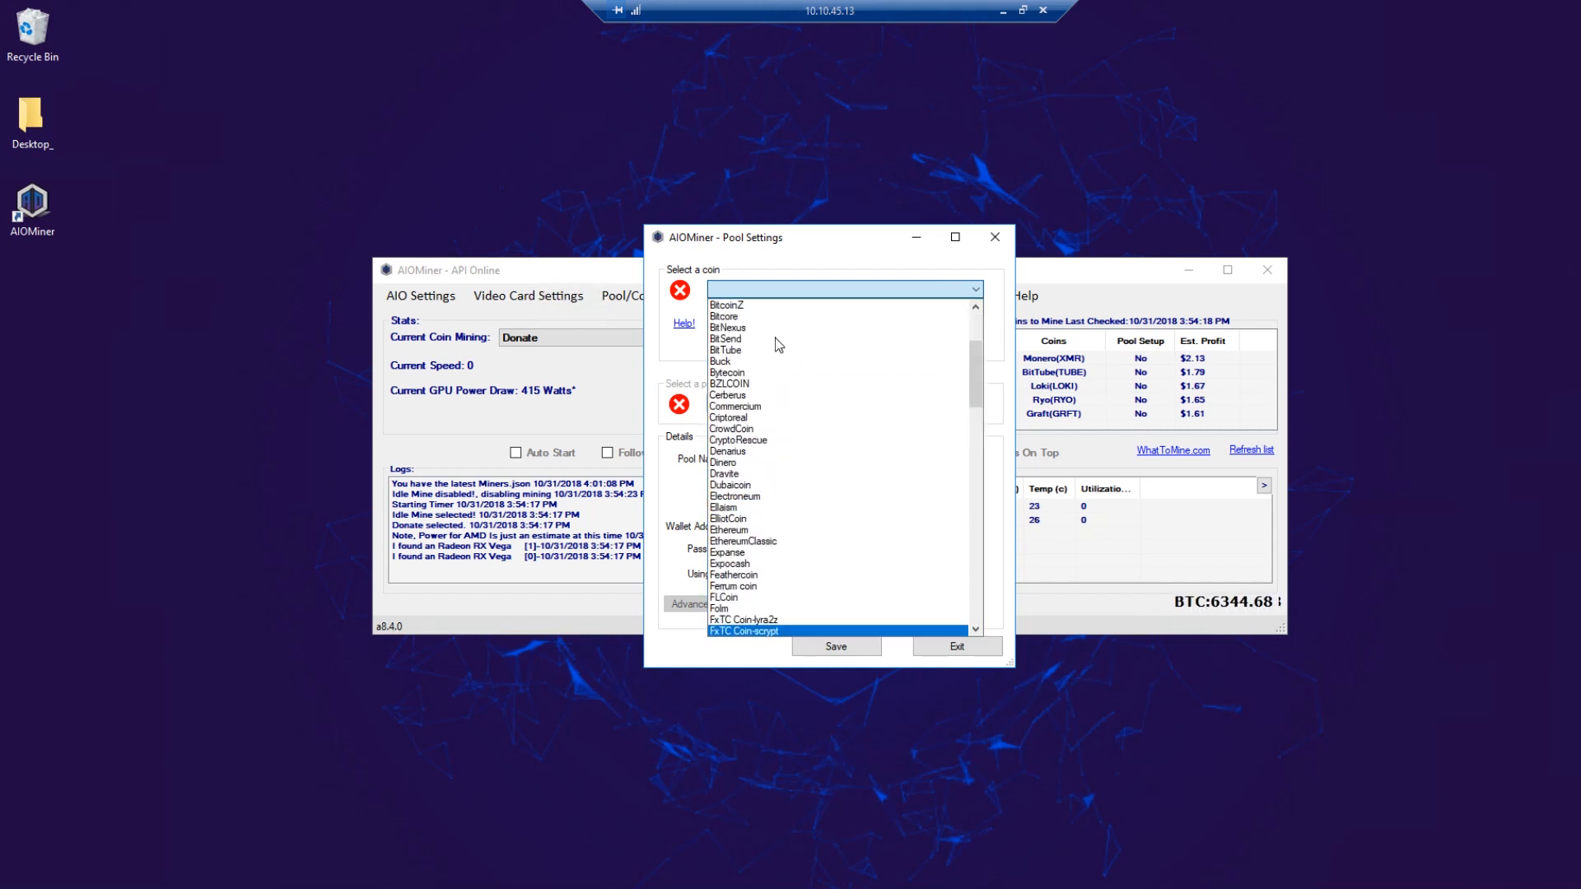
left_click(741, 350)
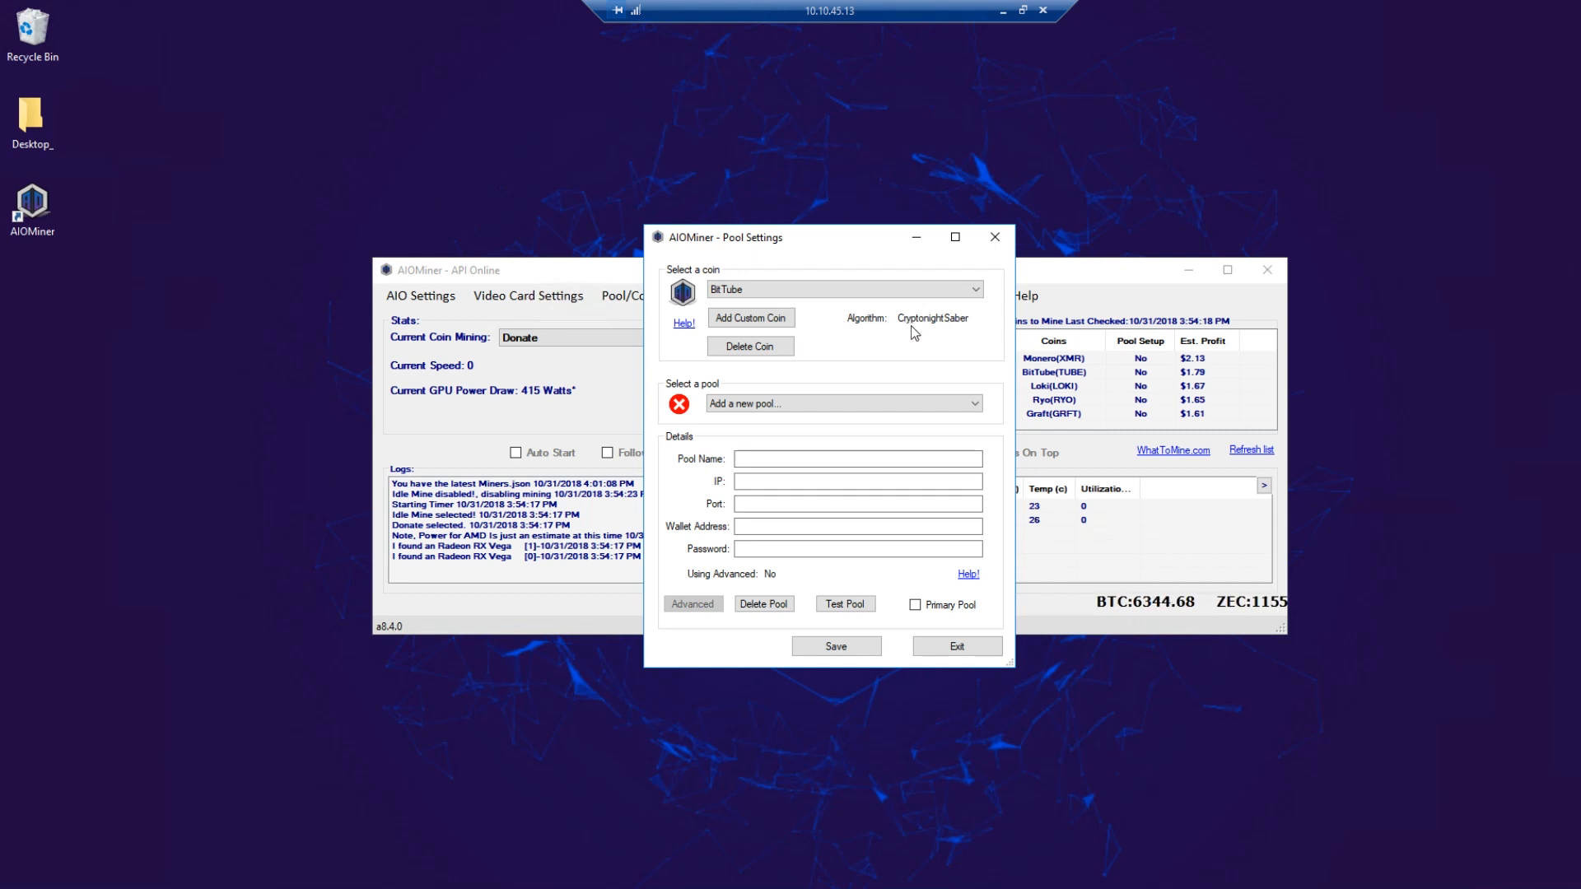
left_click(785, 407)
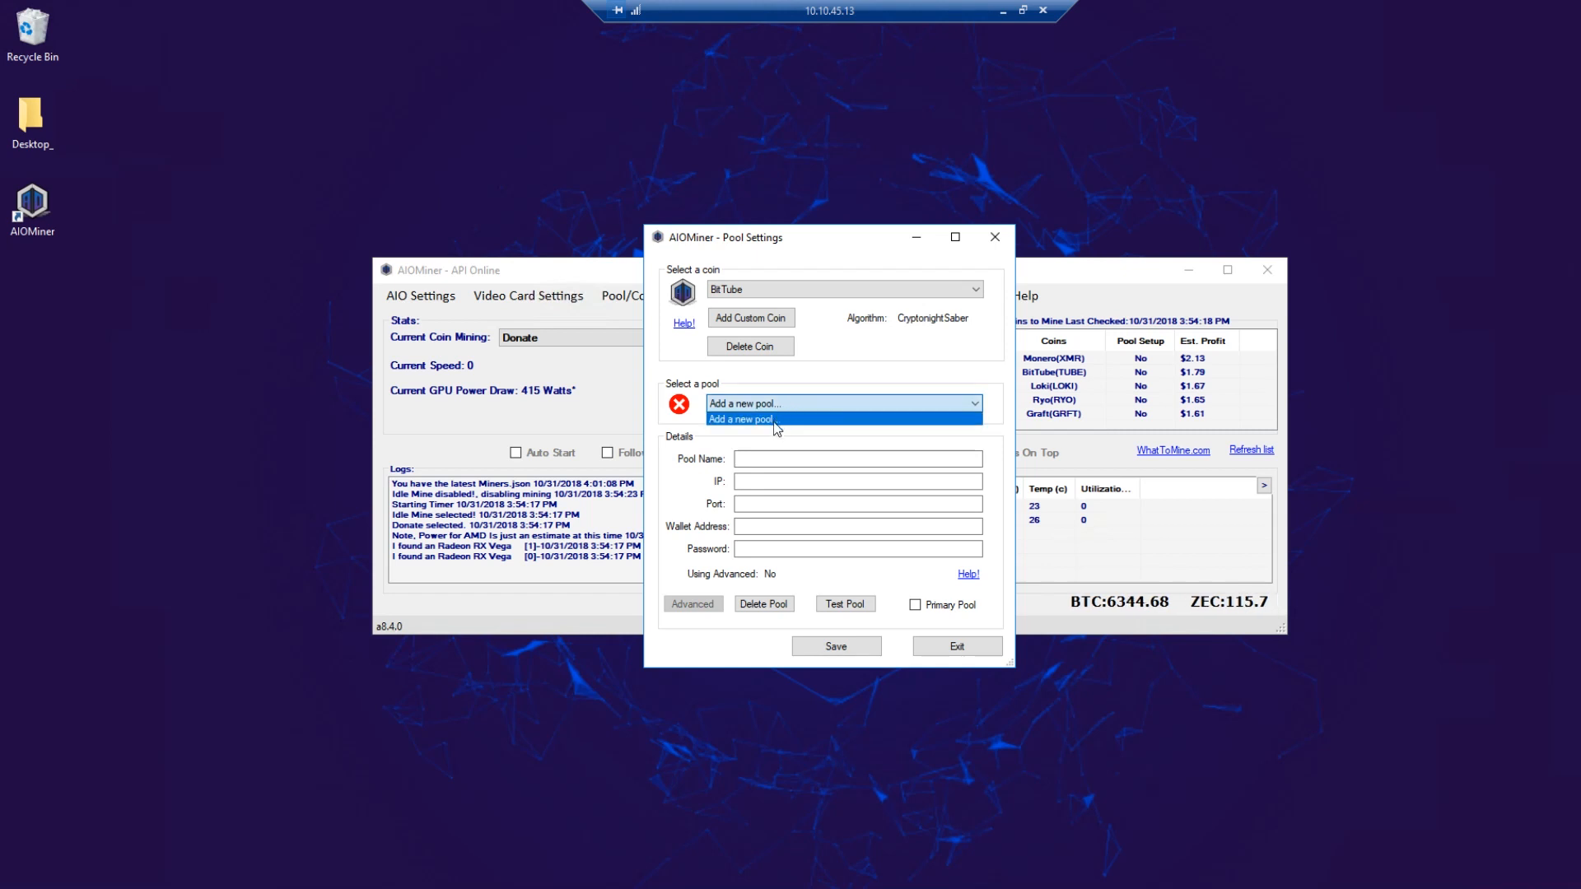
left_click(775, 421)
left_click(763, 458)
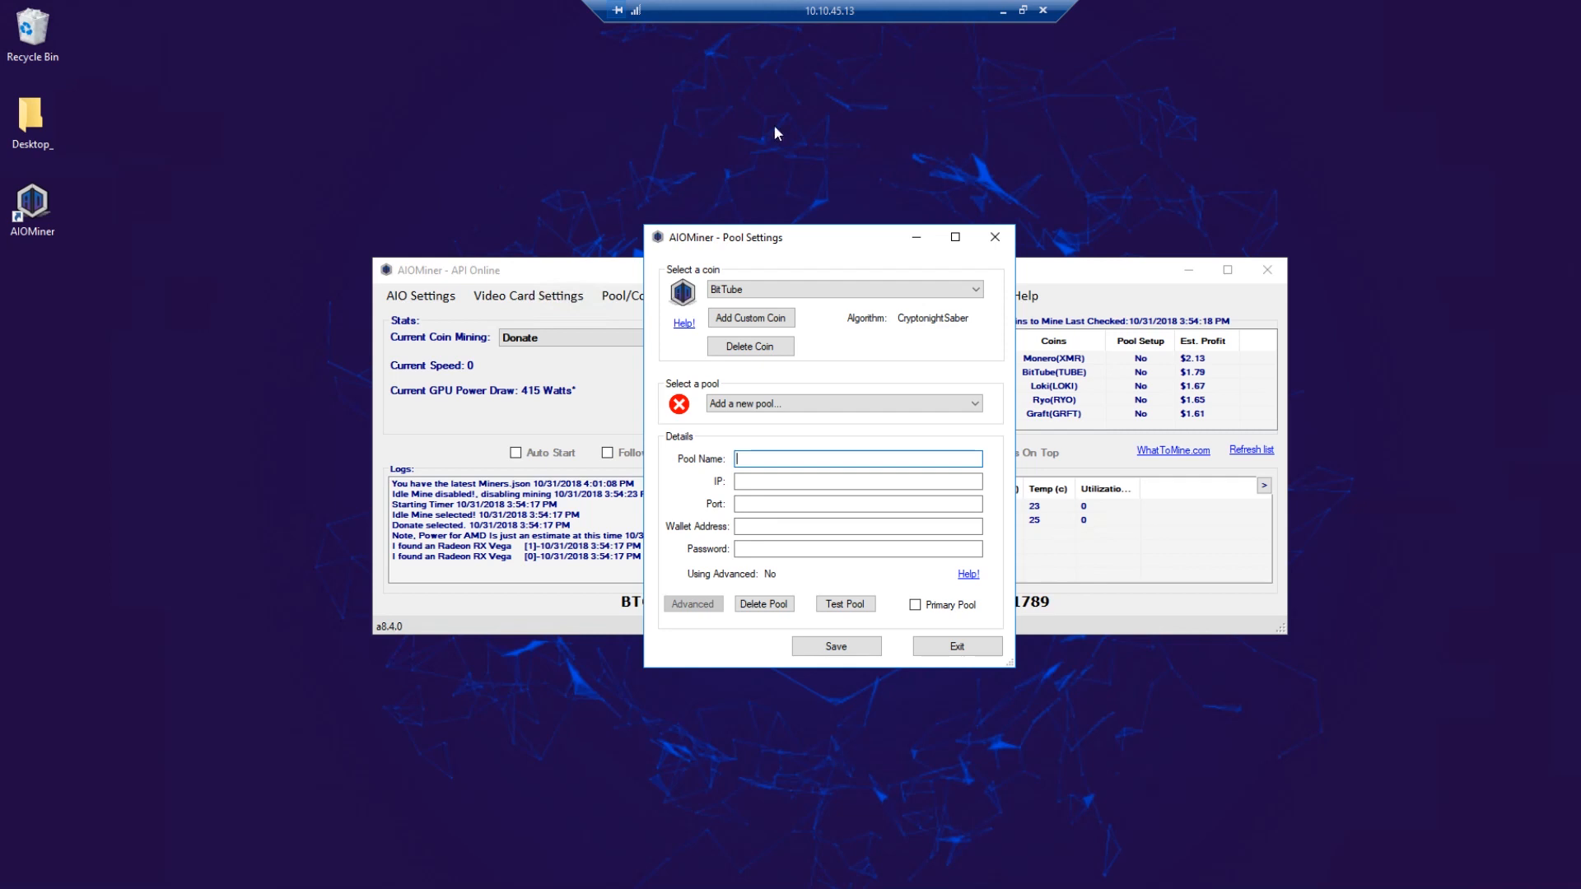
Step: Open the run batch file from the Tube folder in Desktop_ for editing, and place it below the pool settings, widened to show the full command
left_click(35, 122)
double_click(34, 122)
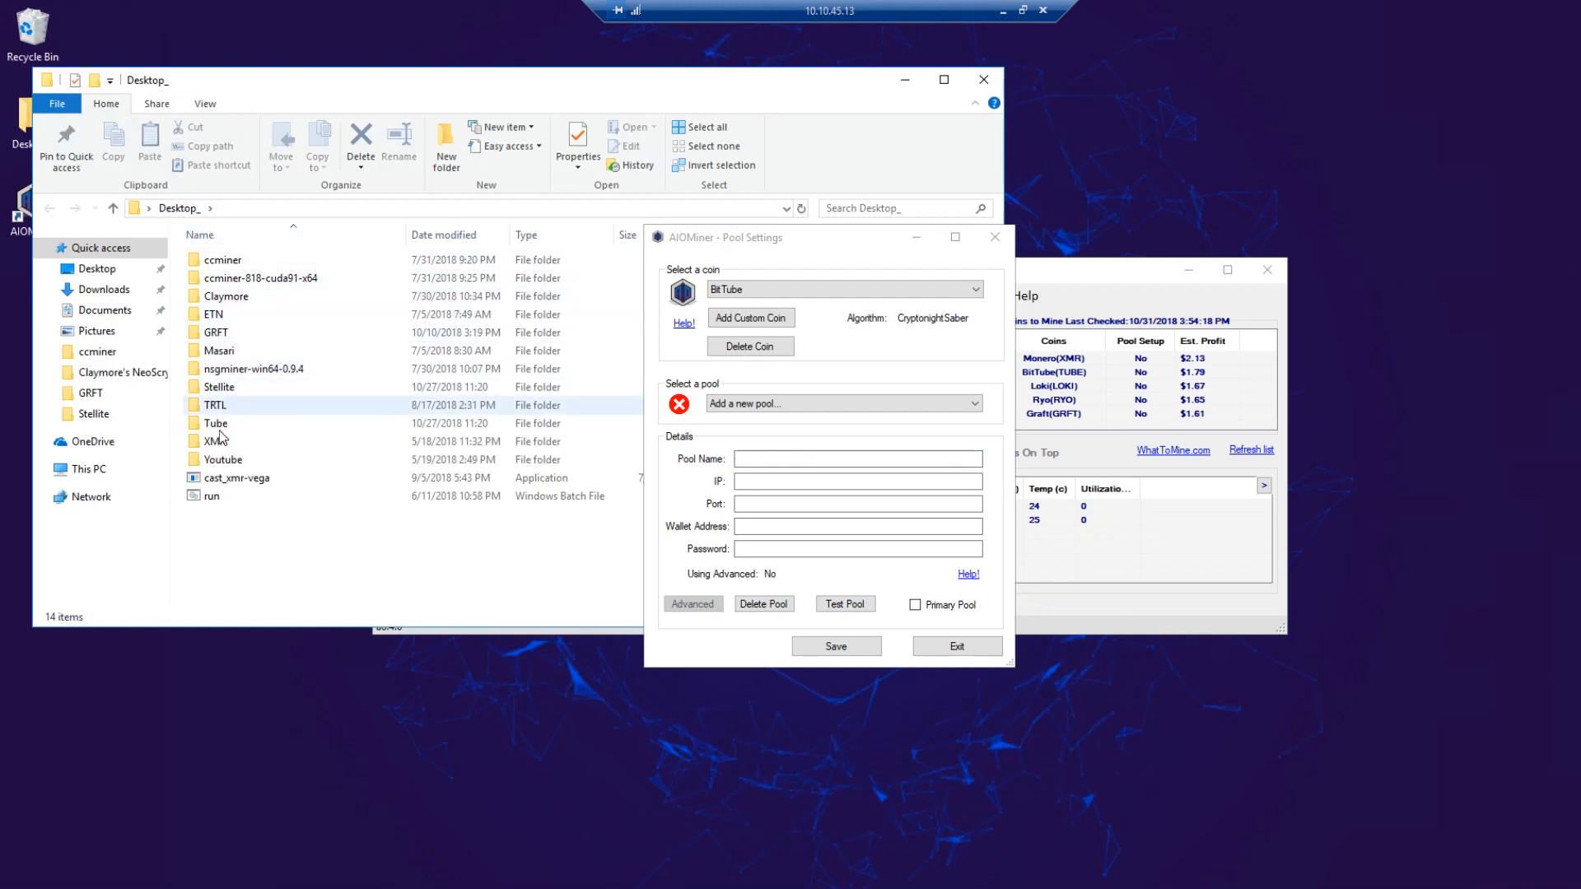
double_click(218, 423)
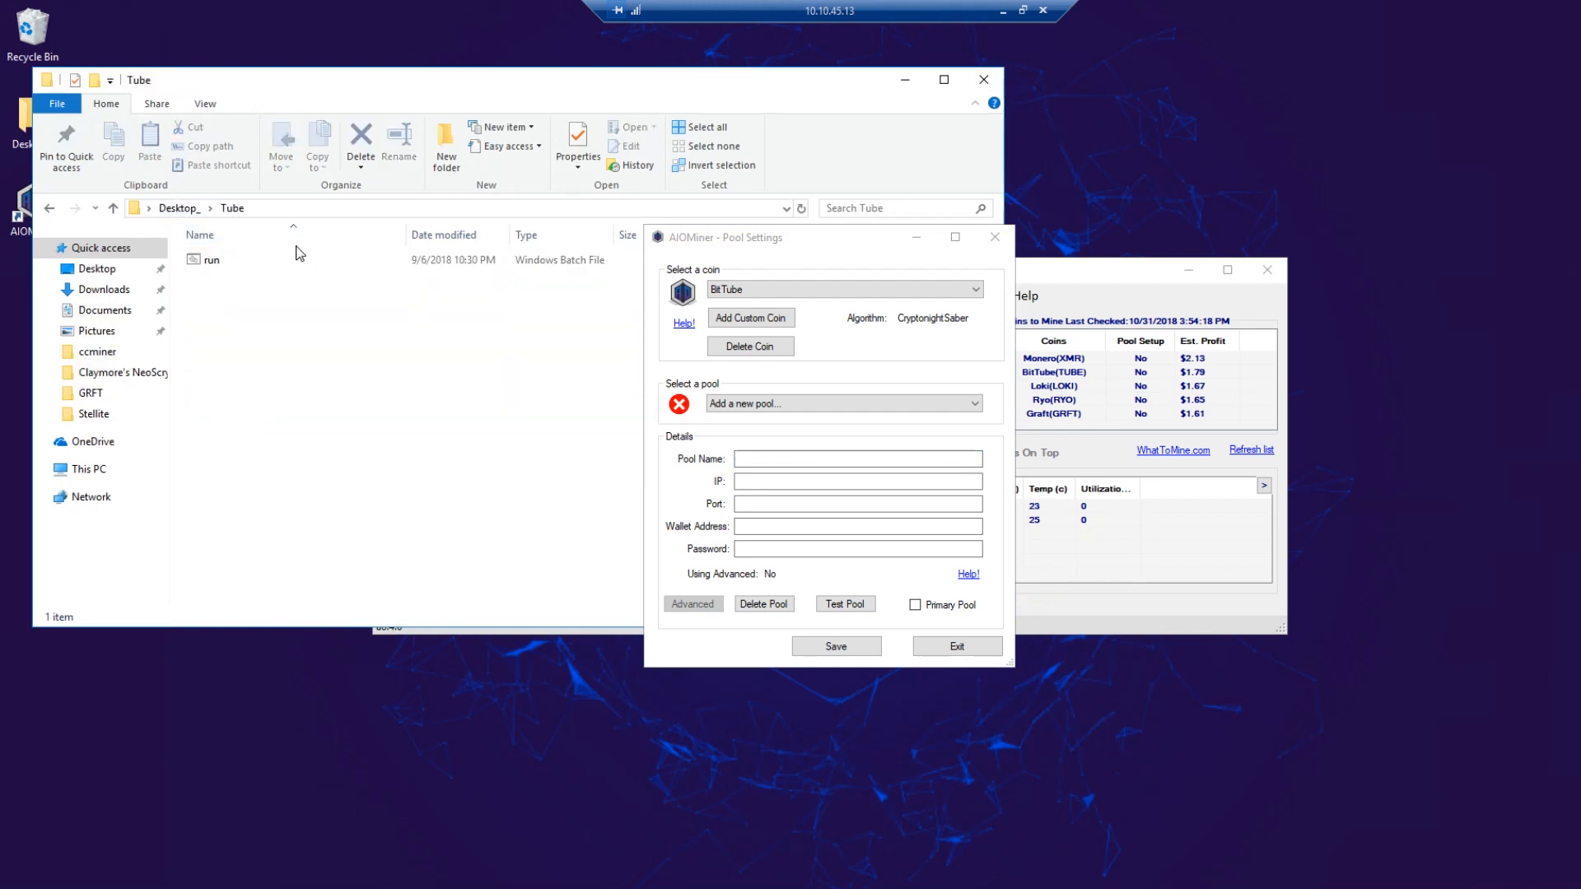
right_click(215, 259)
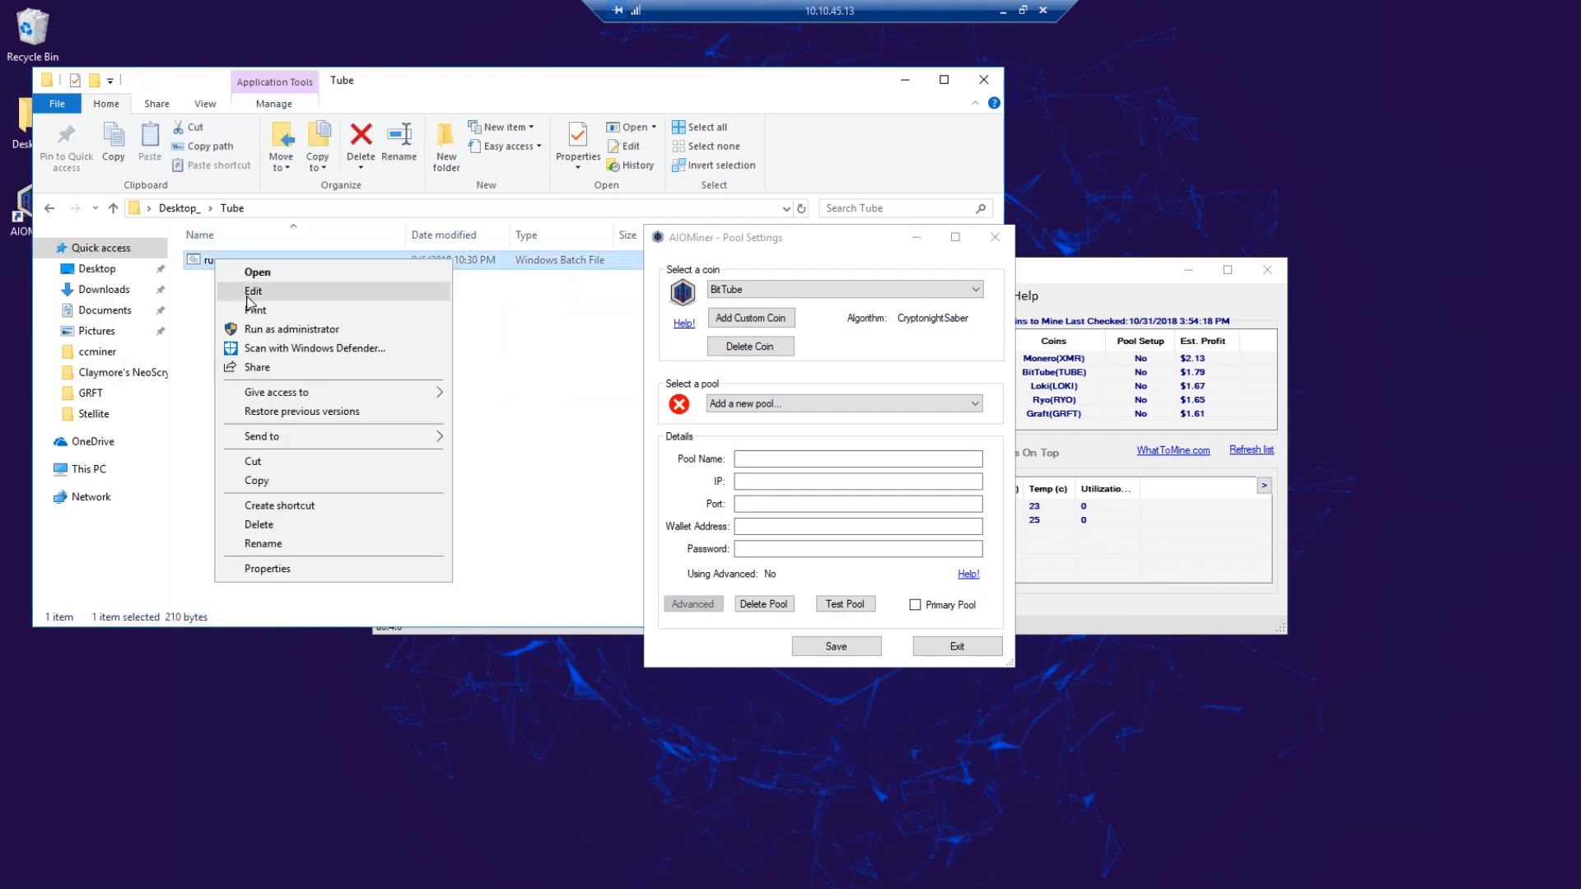
left_click(252, 291)
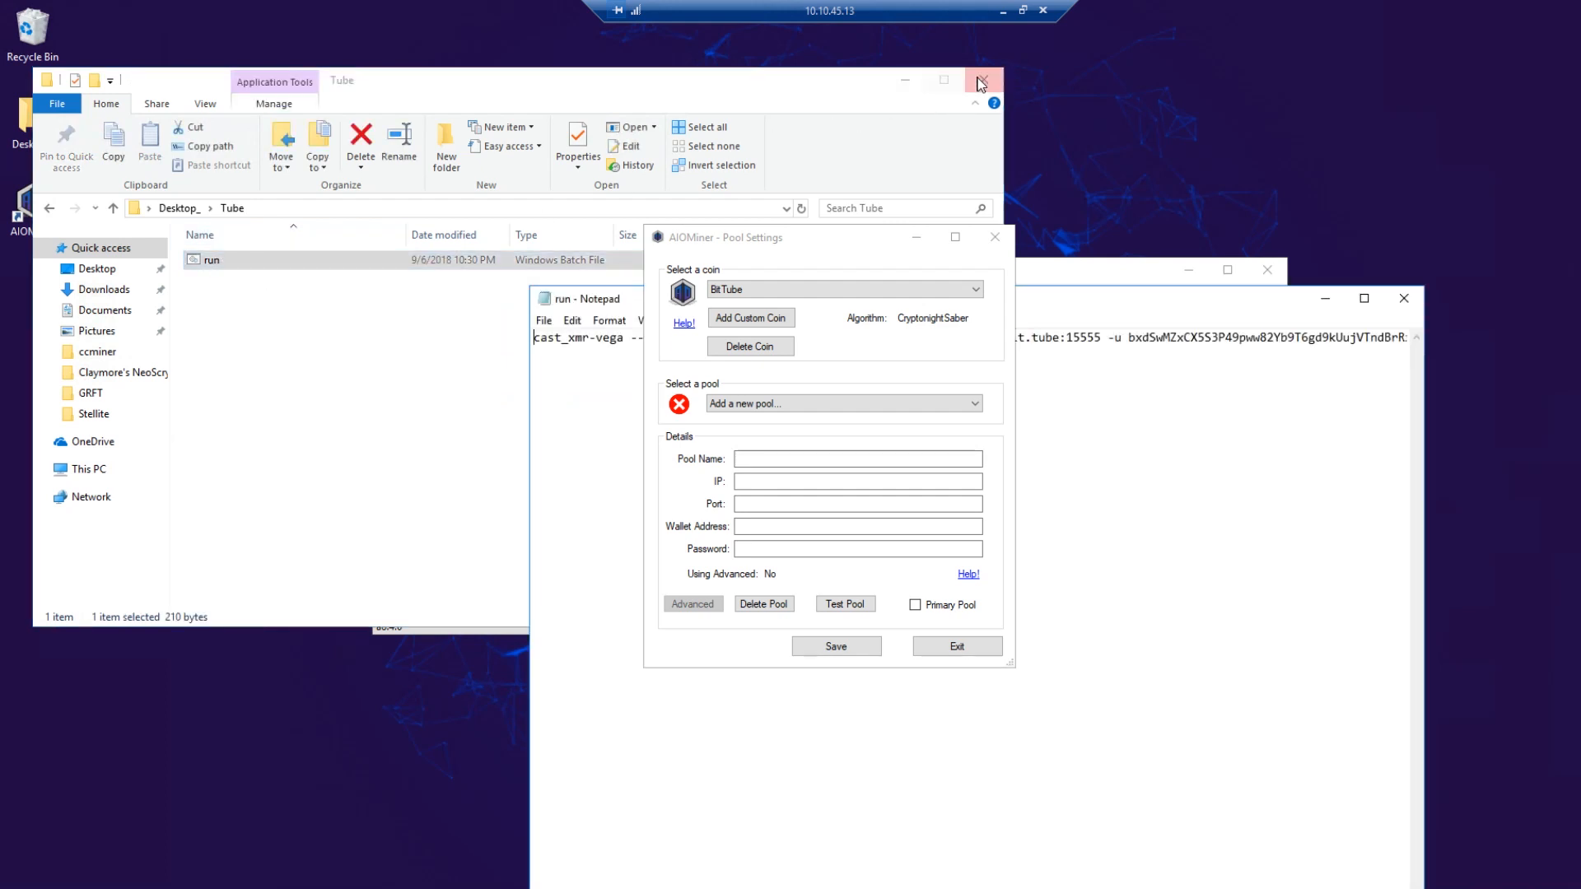
left_click(982, 83)
left_click_drag(1035, 298, 551, 720)
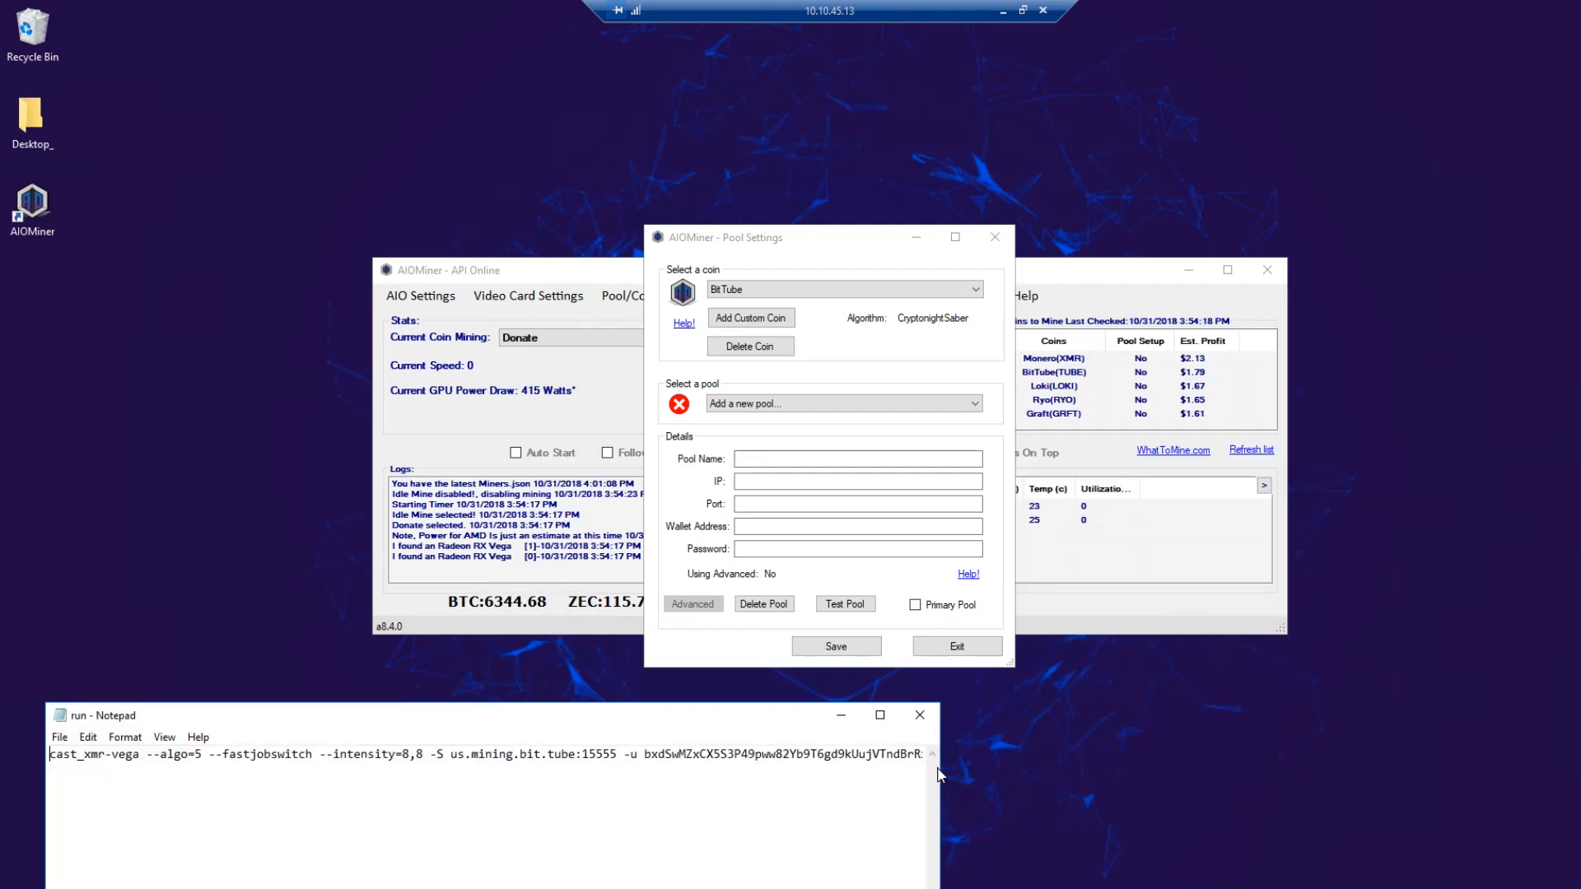
left_click_drag(939, 774, 1580, 794)
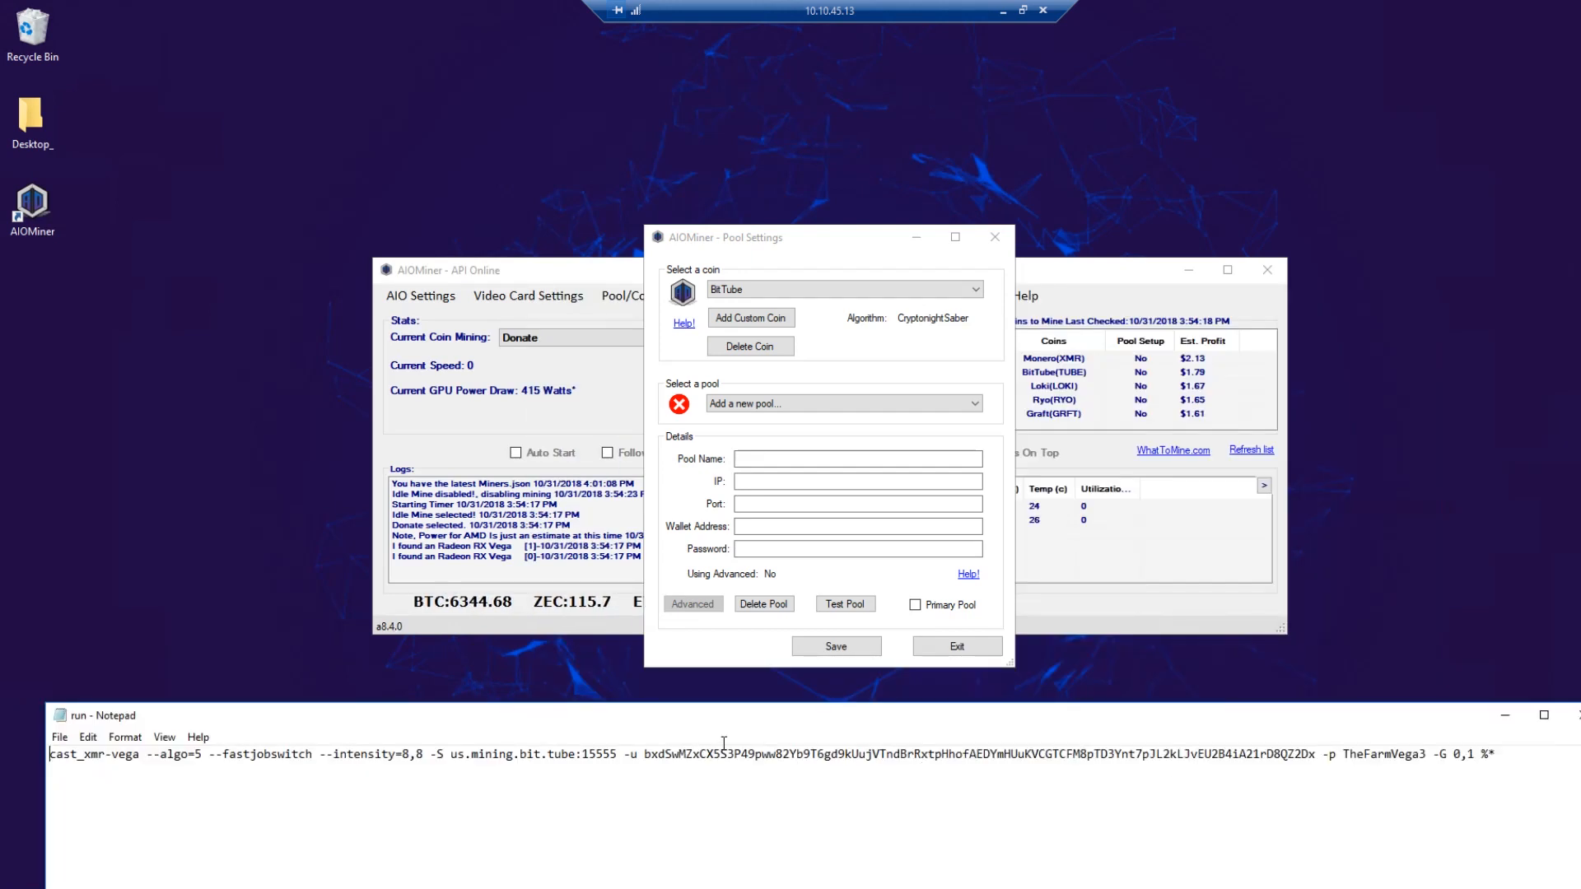
Step: Name the new pool us.mining and fill its IP with the host us.mining.bit.tube copied from the batch file
left_click(775, 459)
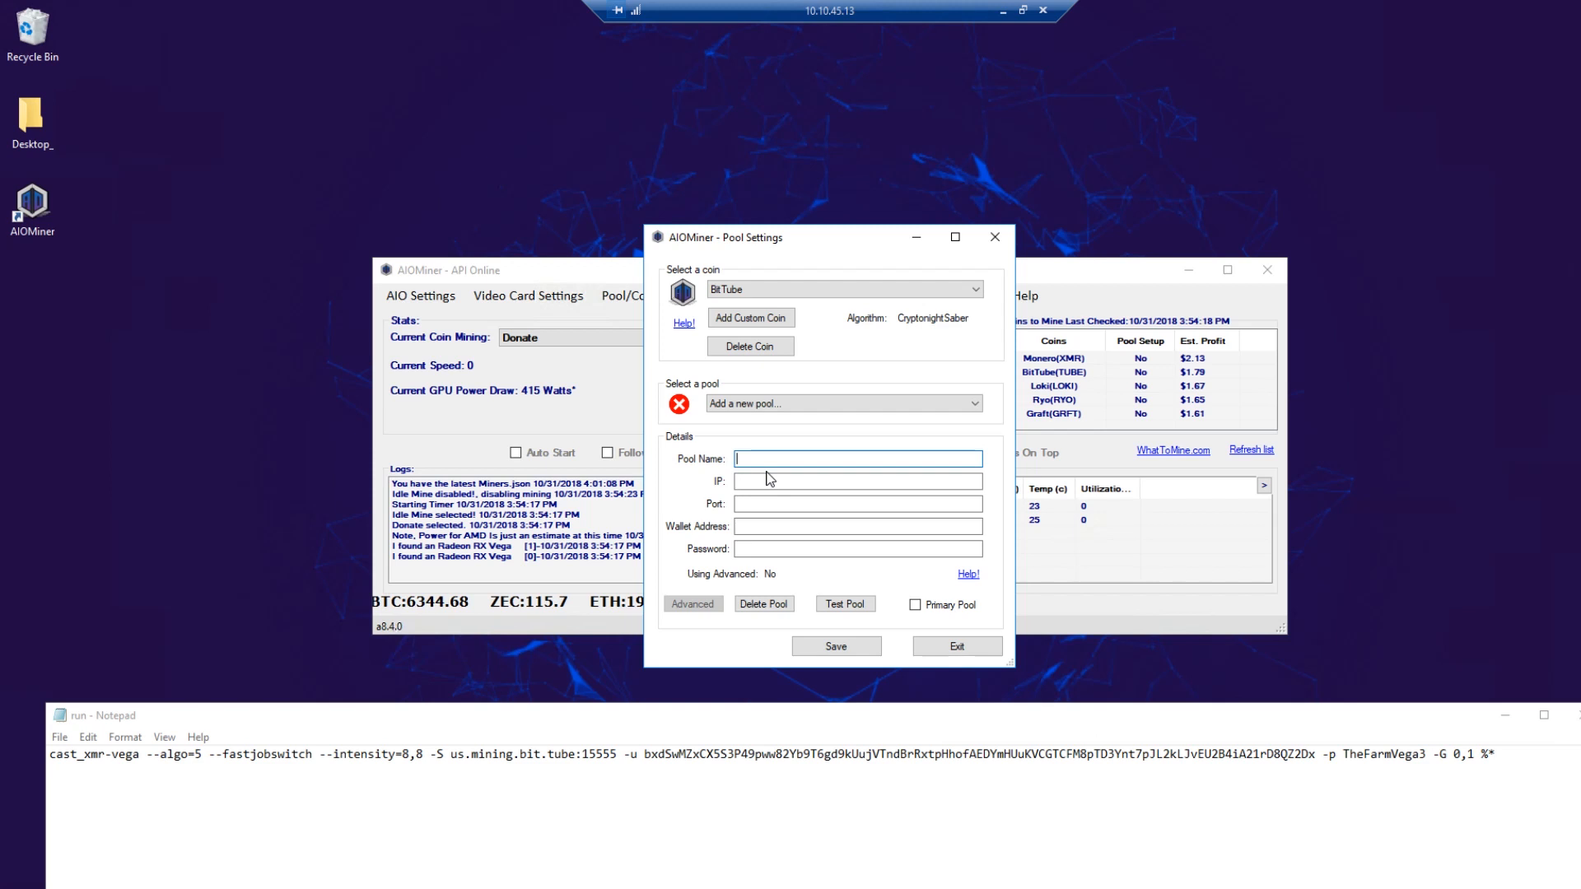
type("us.mining")
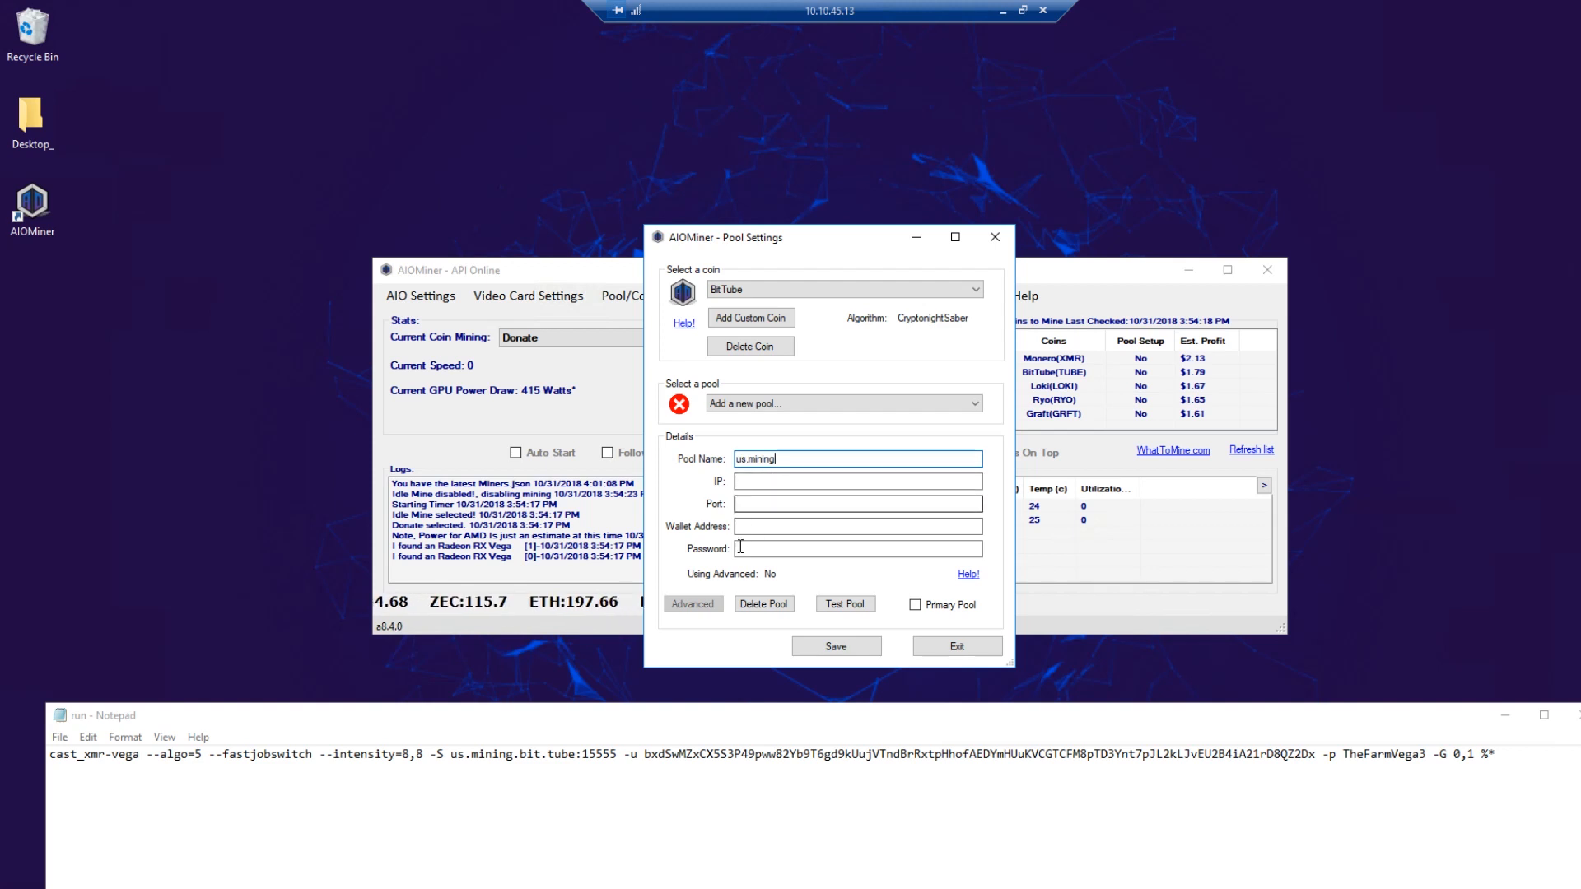
left_click(765, 485)
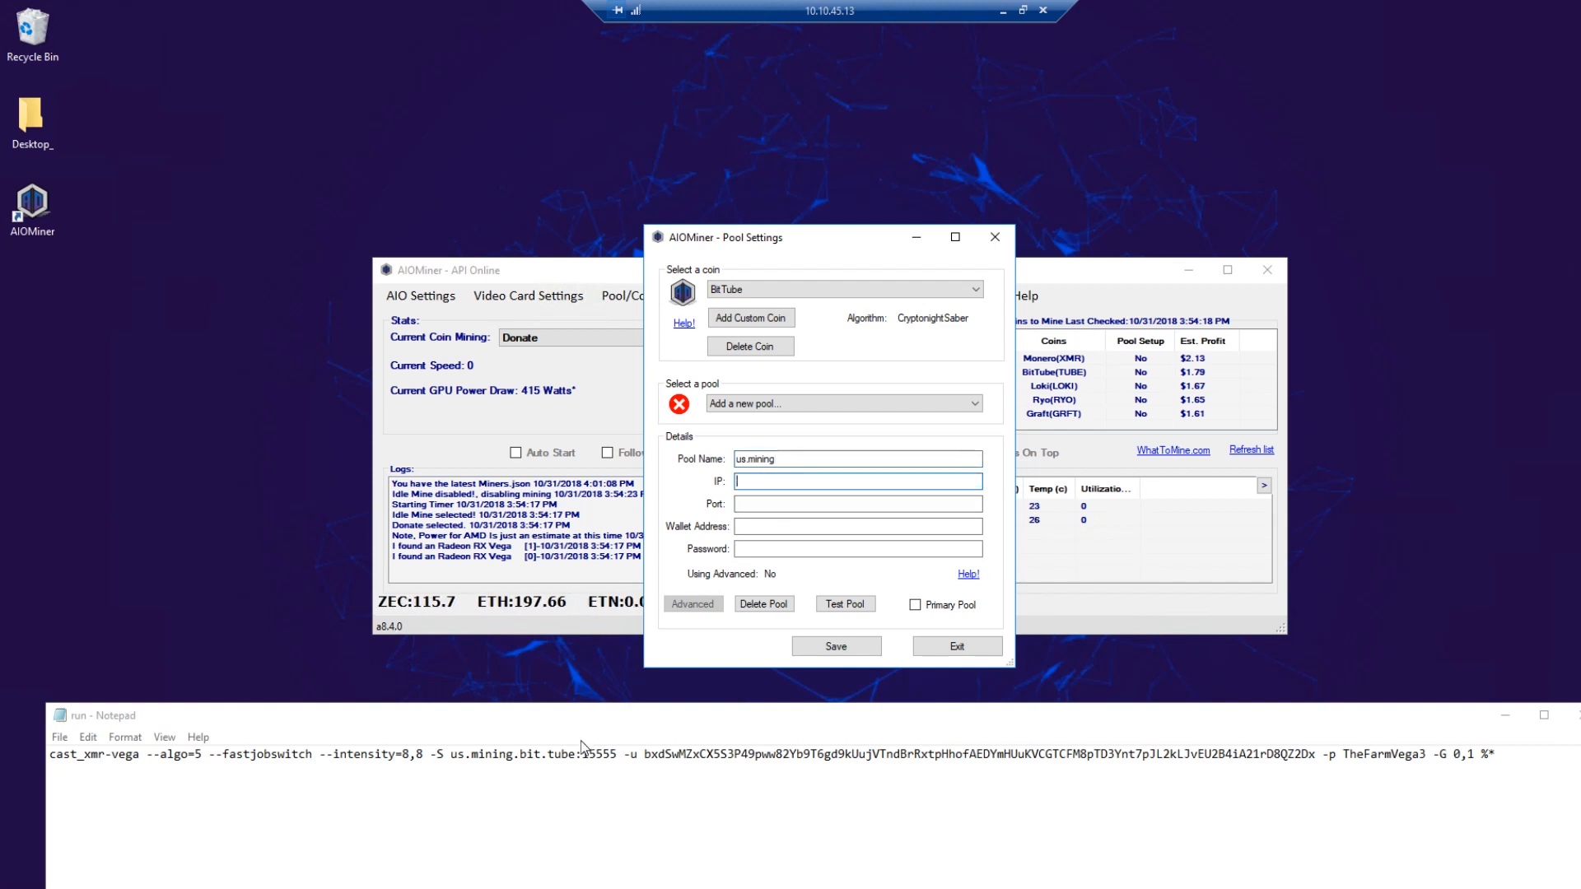
left_click_drag(577, 757, 451, 755)
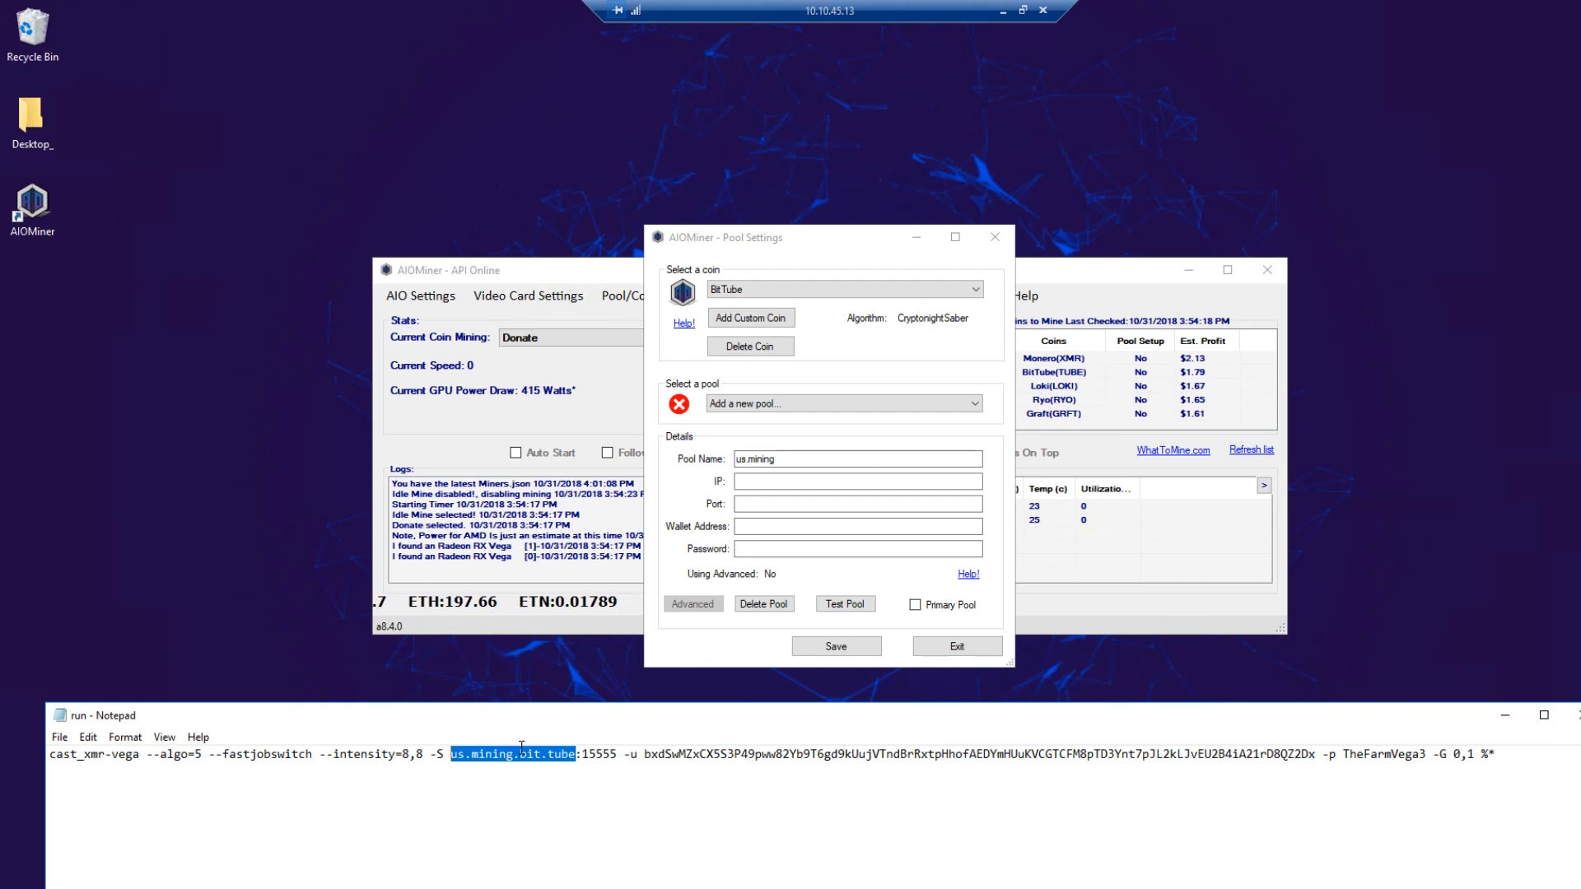
right_click(503, 756)
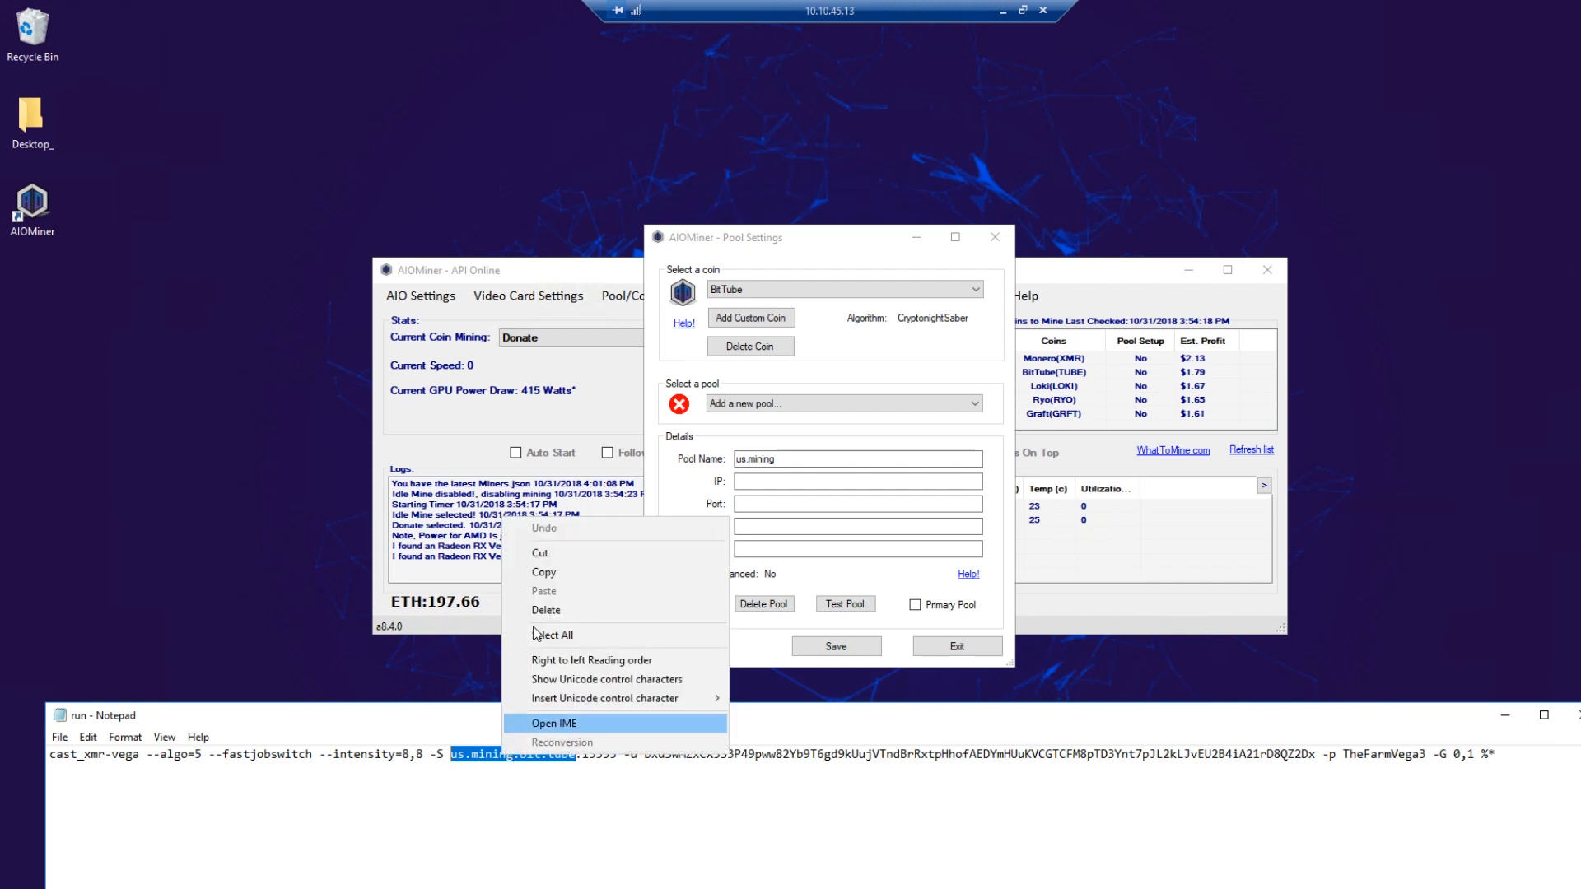
left_click(551, 574)
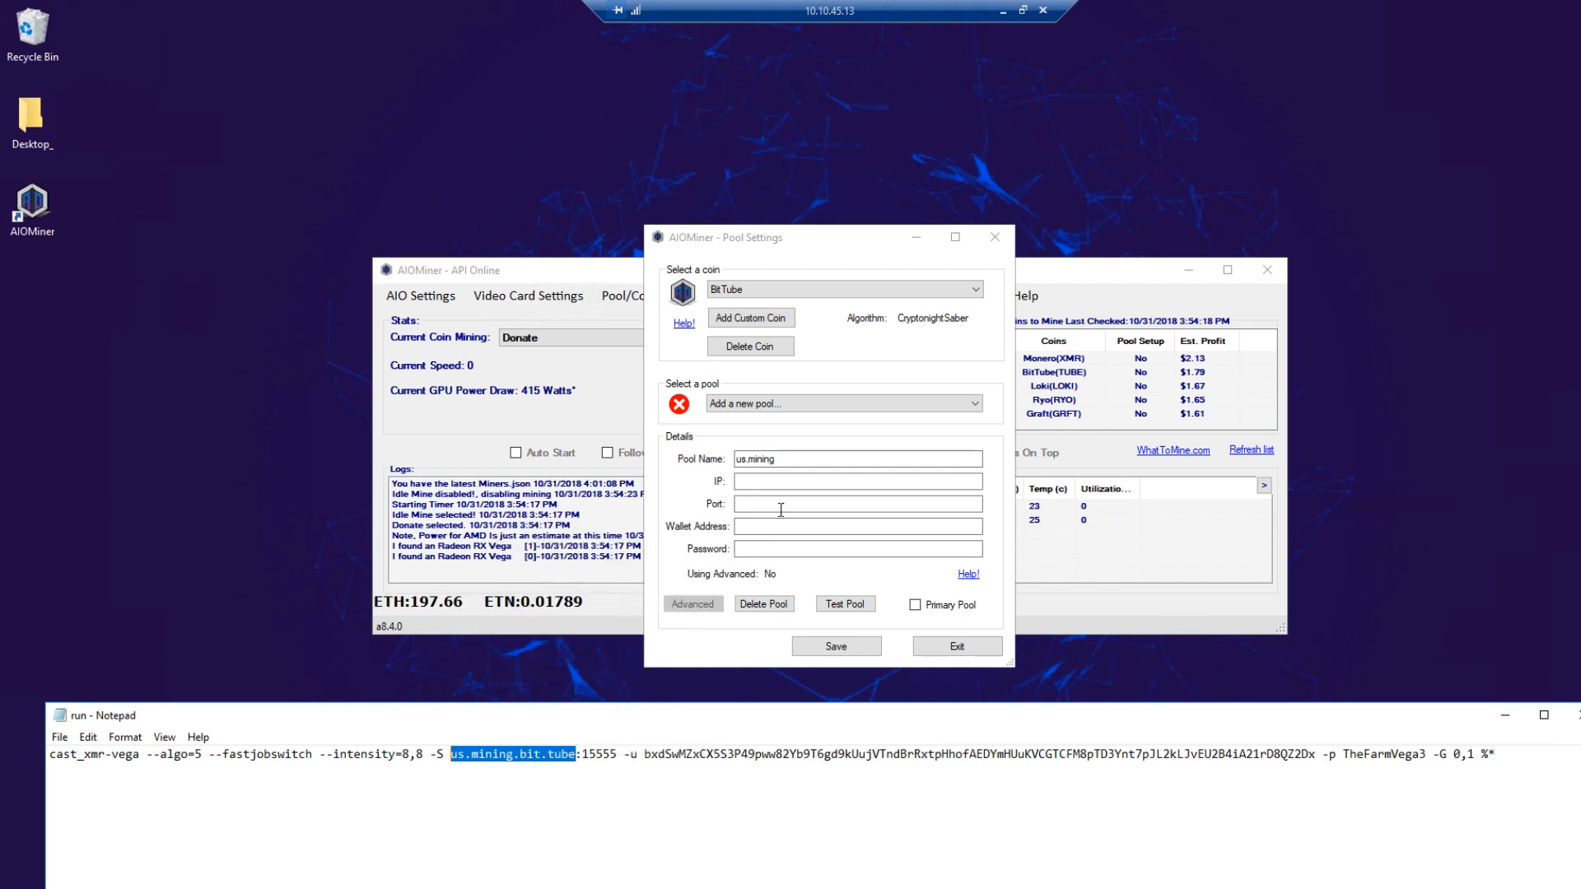
left_click(774, 480)
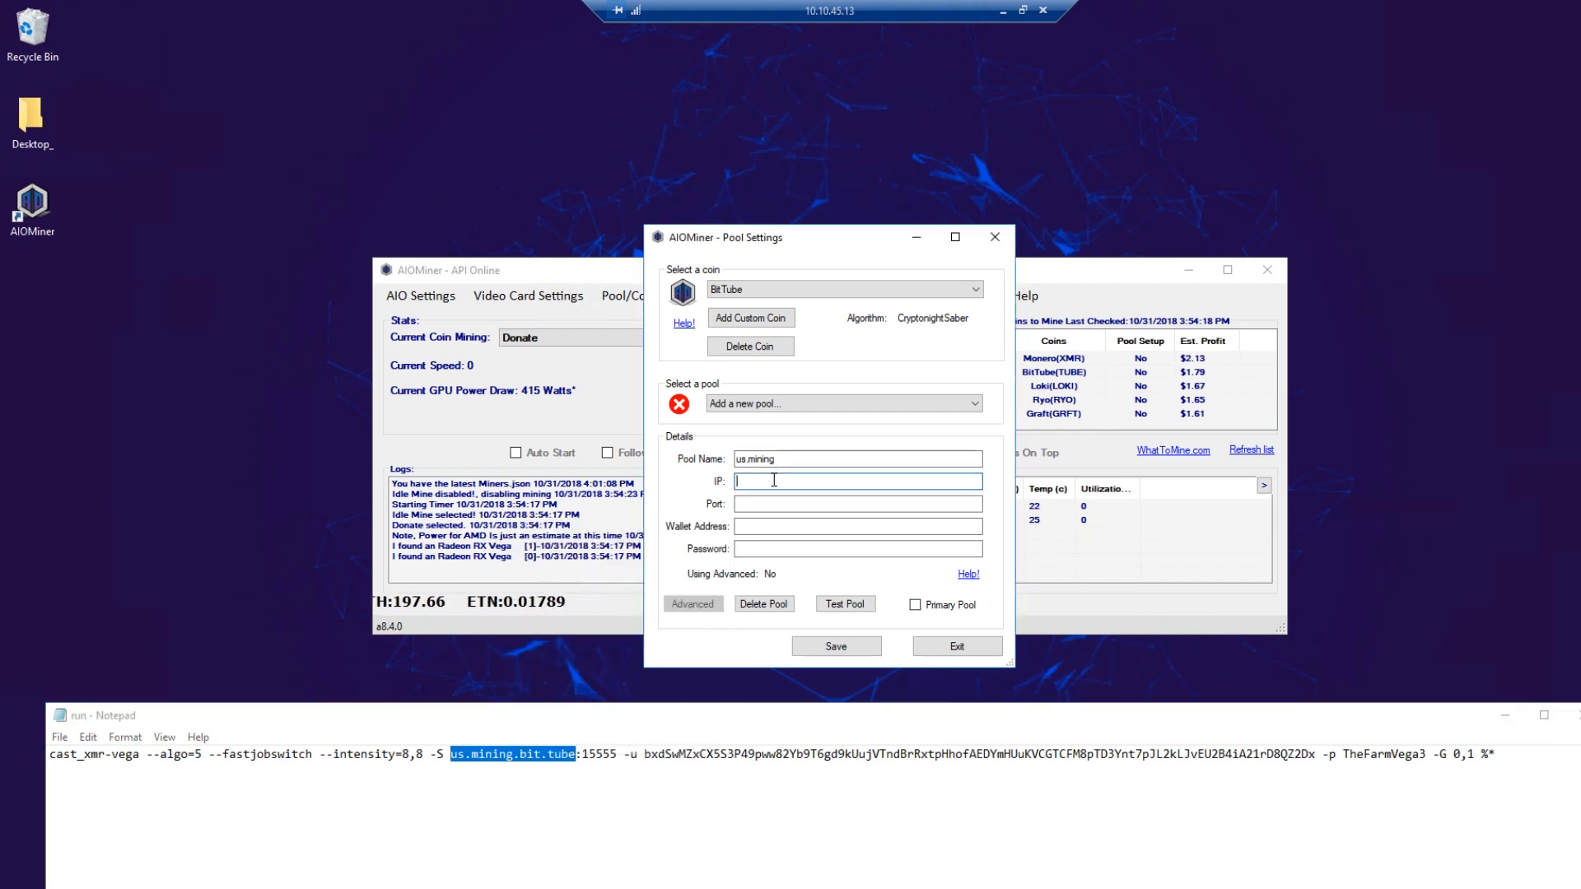
right_click(773, 481)
left_click(807, 554)
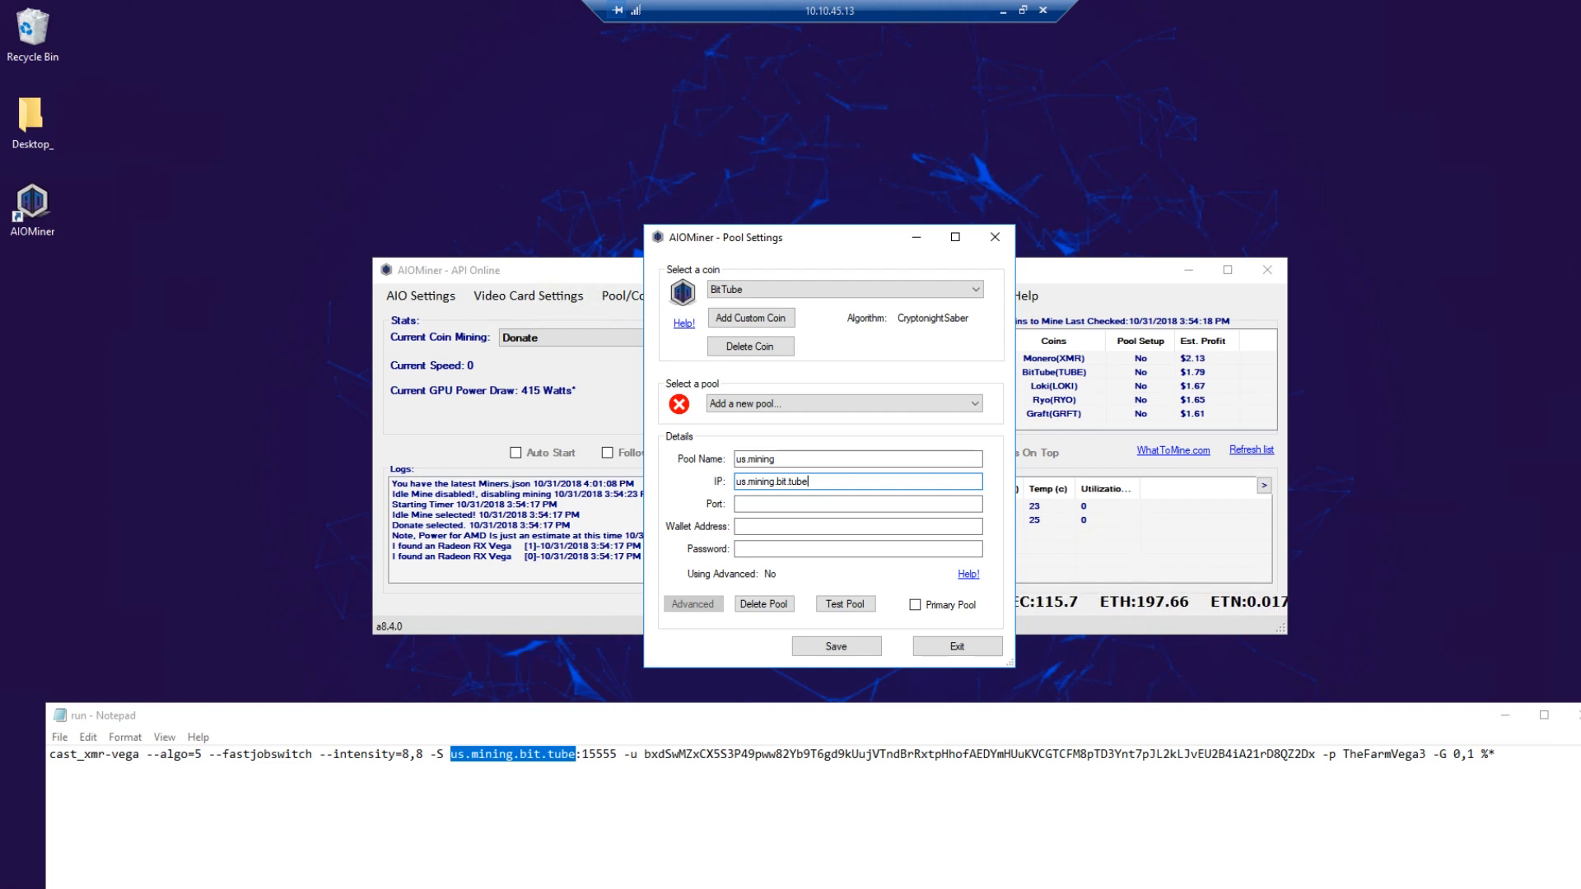
Step: Run nslookup on us.mining.bit.tube in the Command Prompt and copy the pool's resolved IP address
left_click_drag(1580, 212, 367, 132)
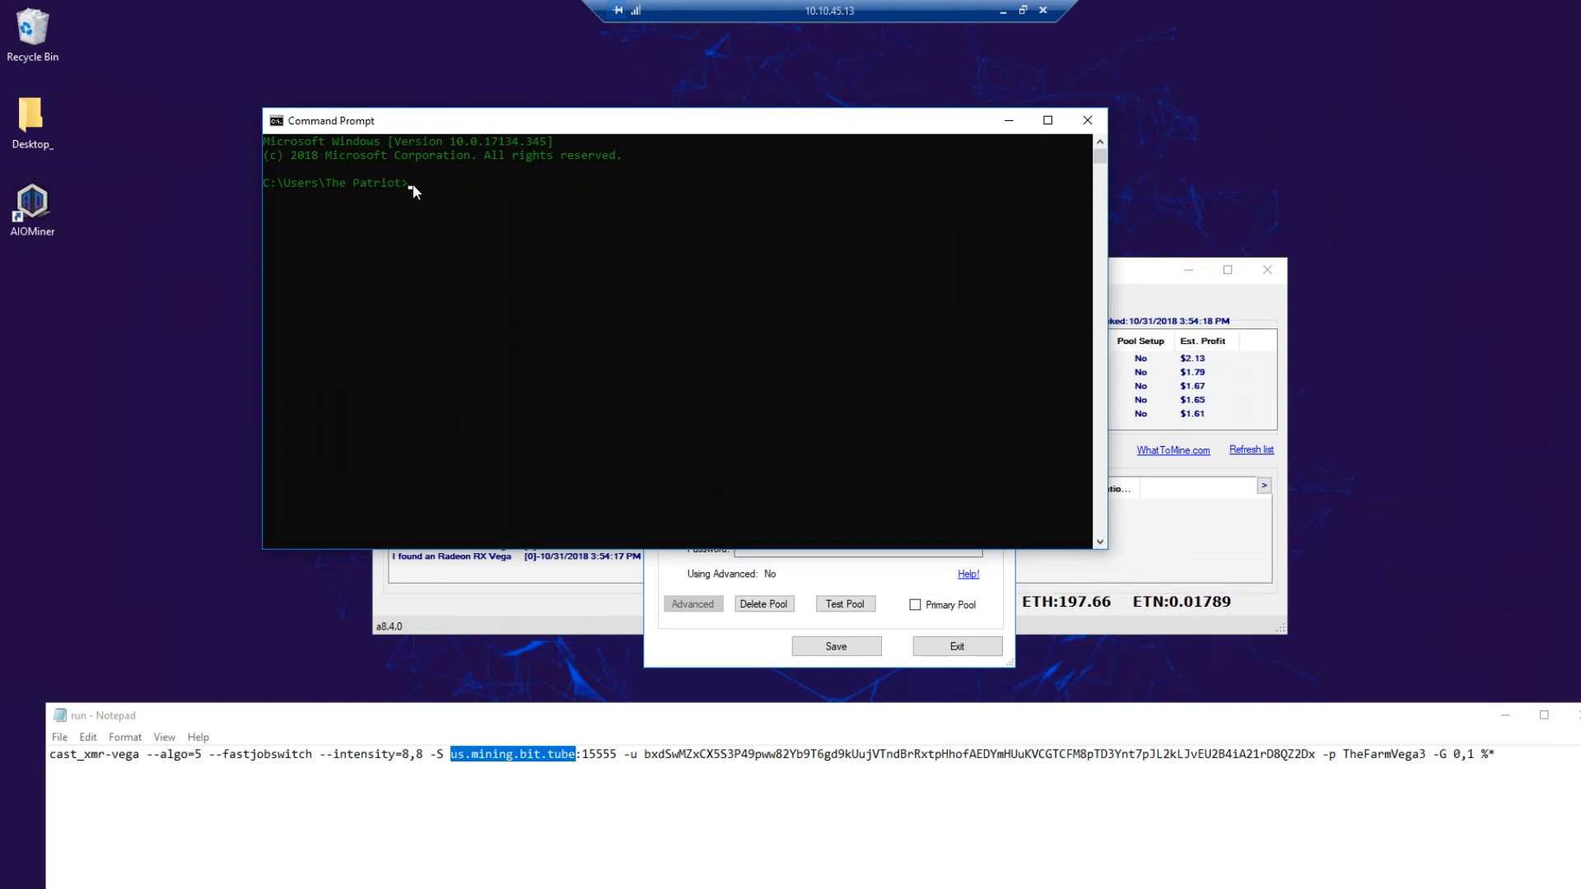
type("slookup")
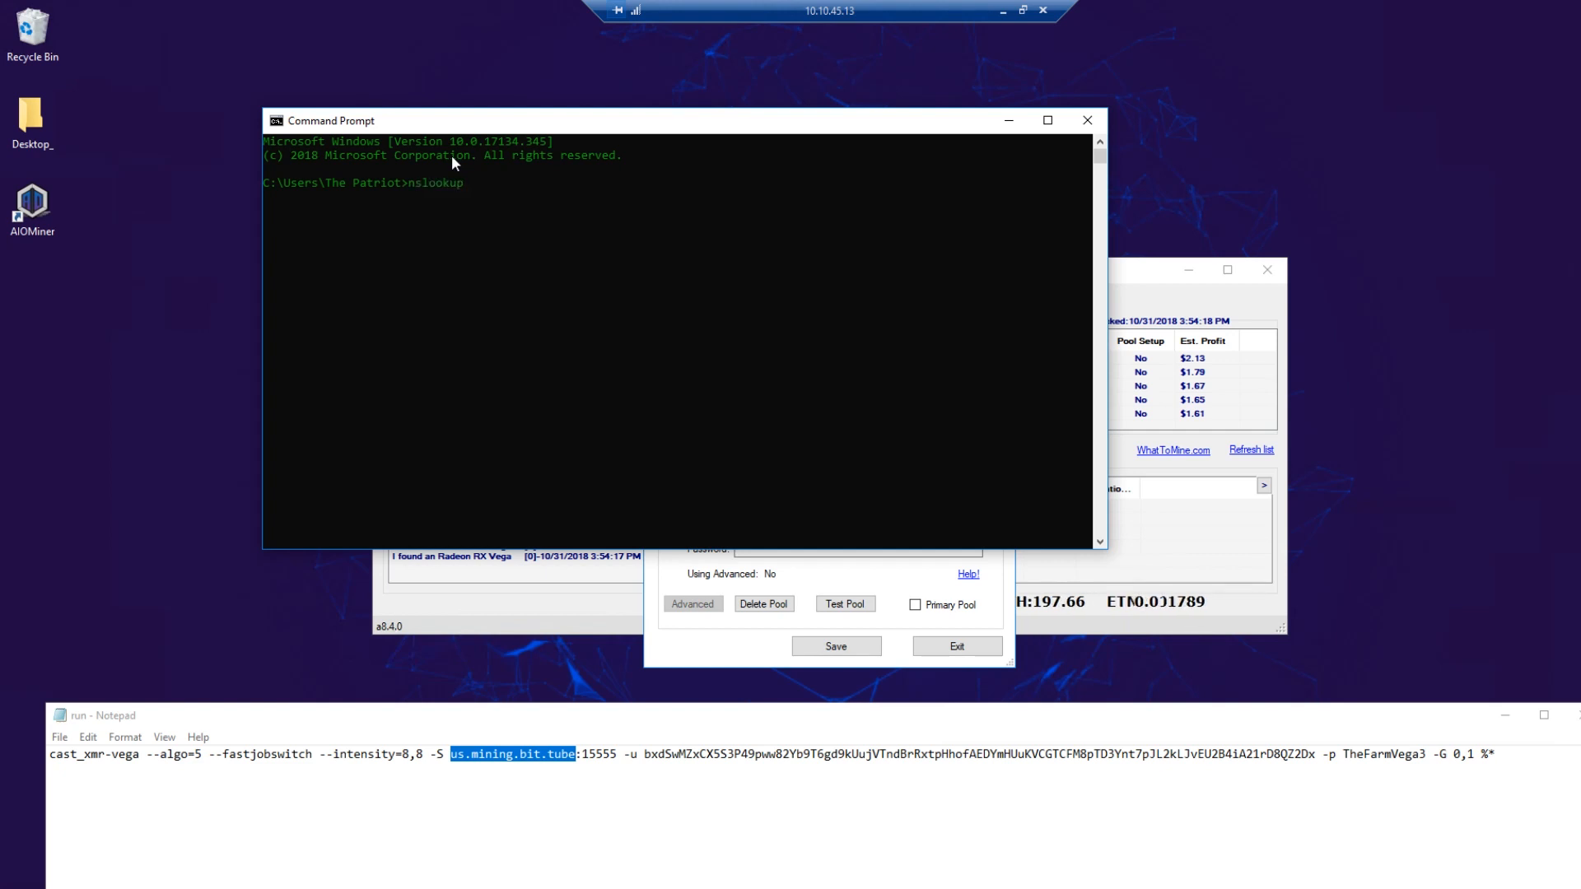
key("ctrl+v")
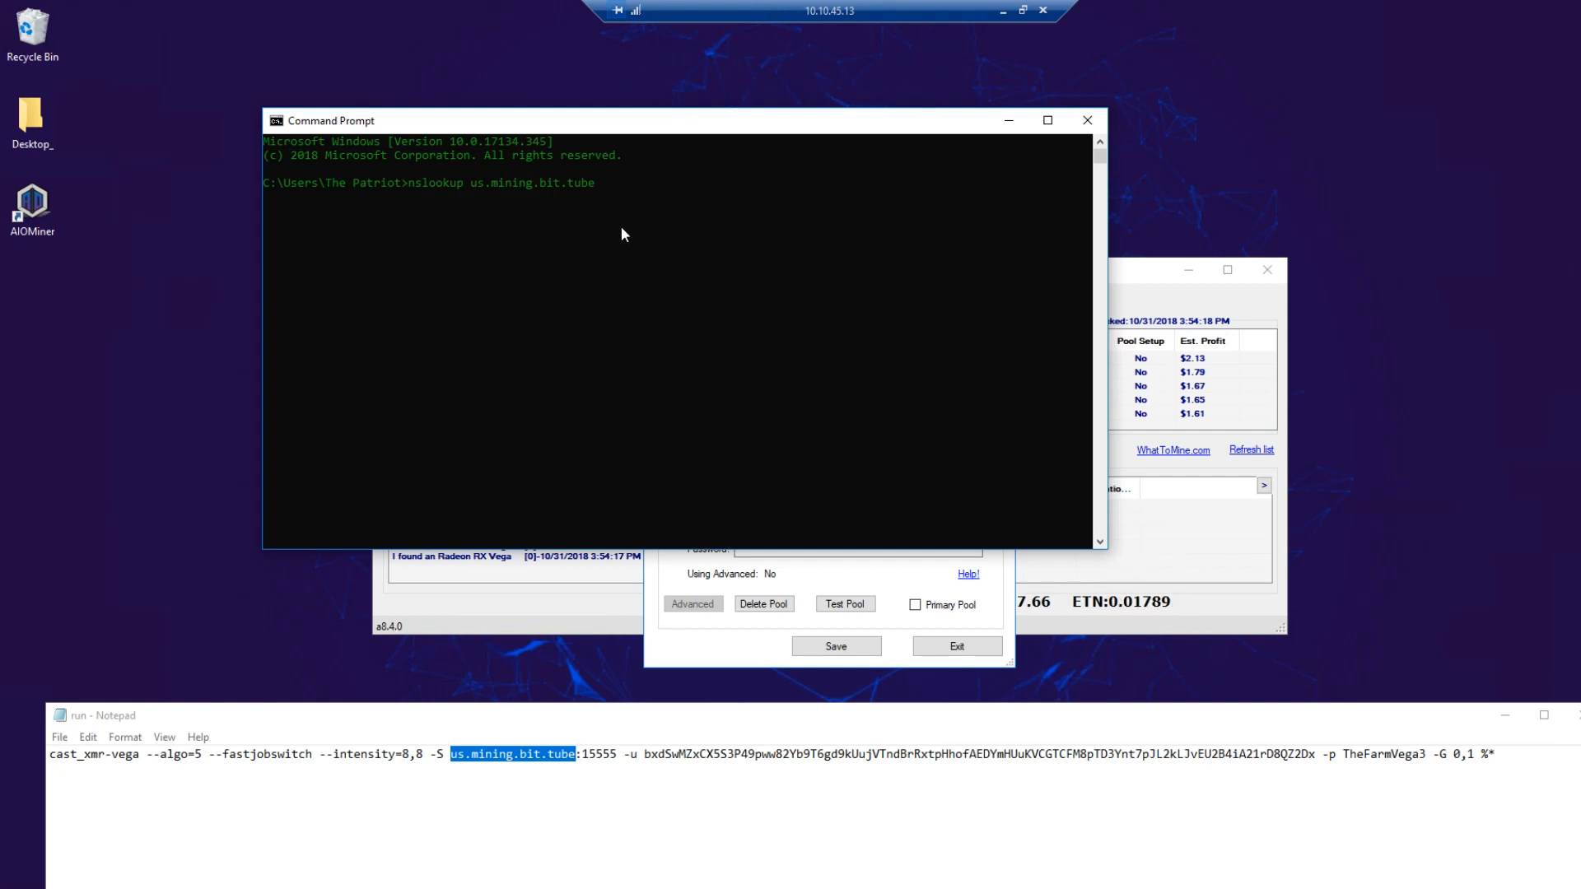
key("Return")
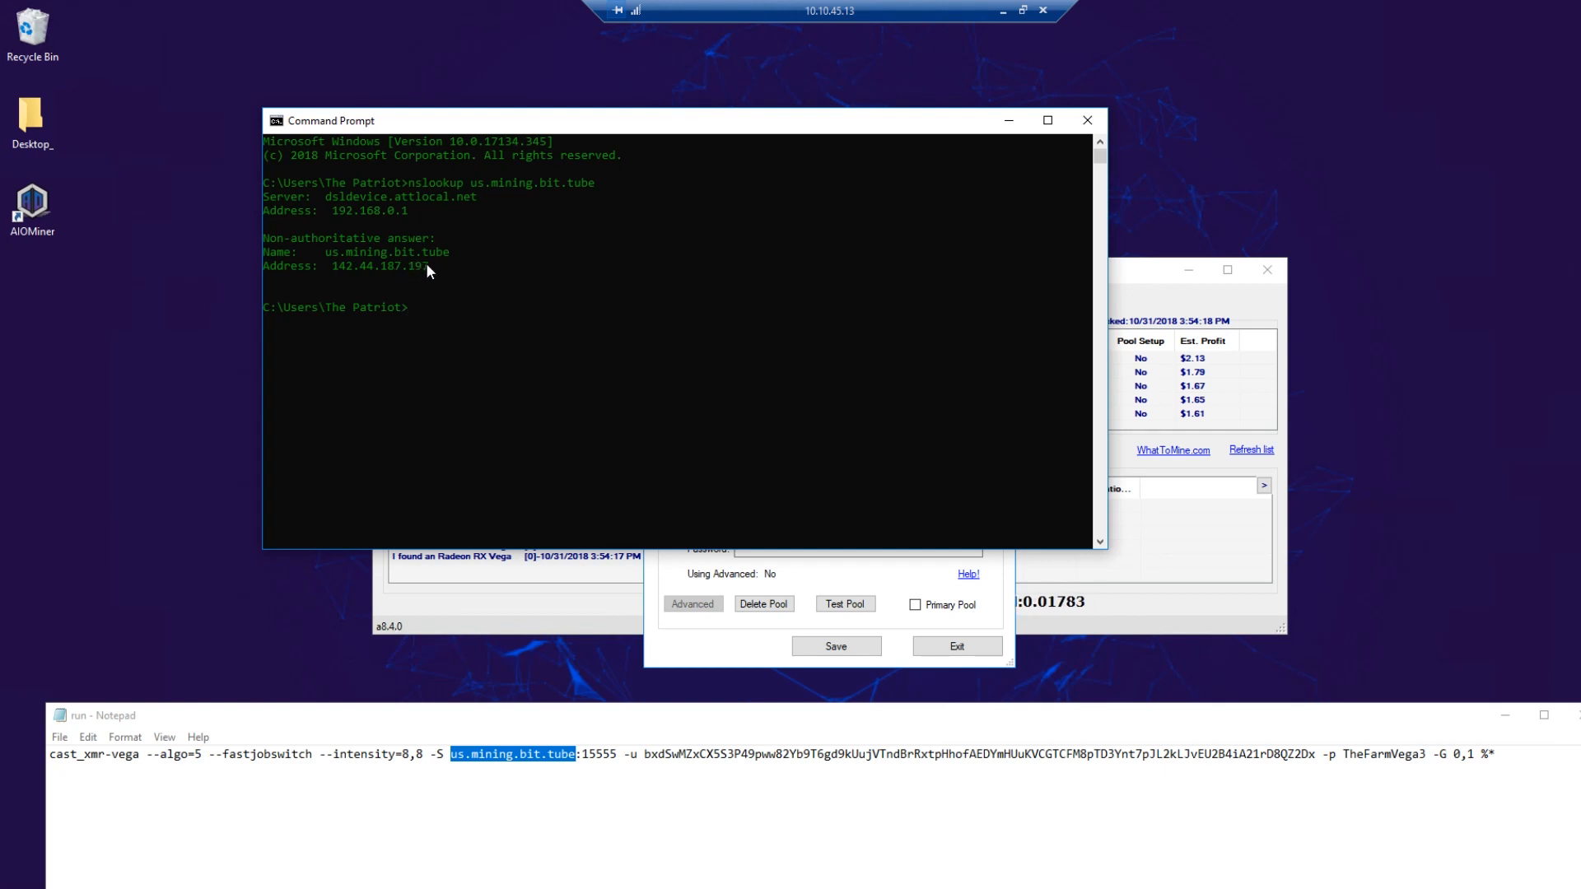
left_click_drag(434, 266, 333, 267)
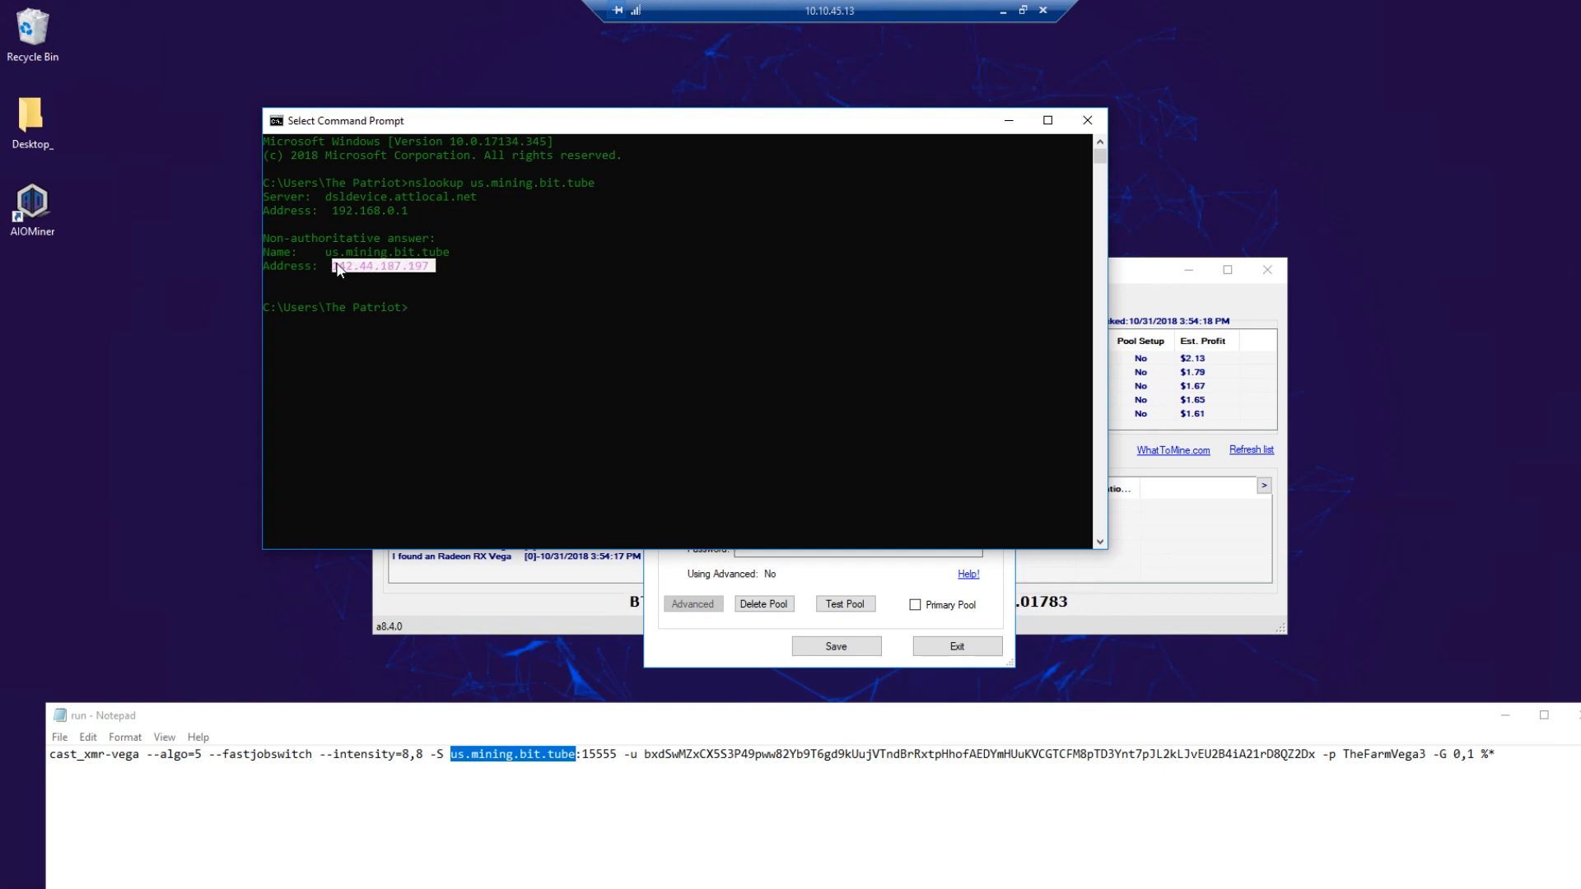
right_click(423, 261)
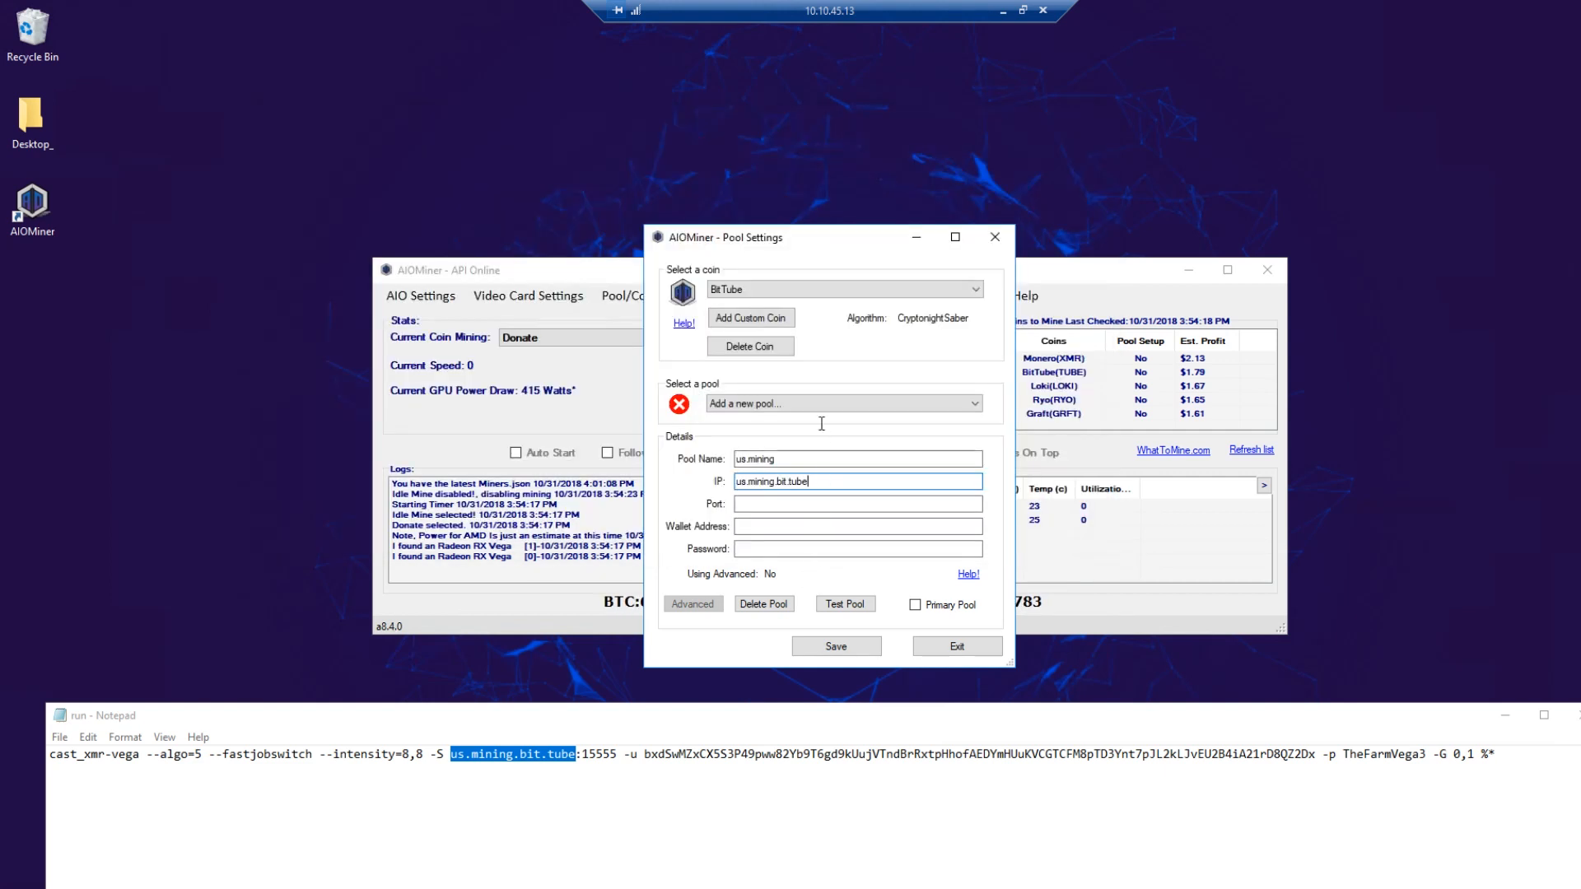
Step: Replace the host name in the pool's IP setting with the copied address 142.44.187.197
left_click_drag(810, 481, 737, 482)
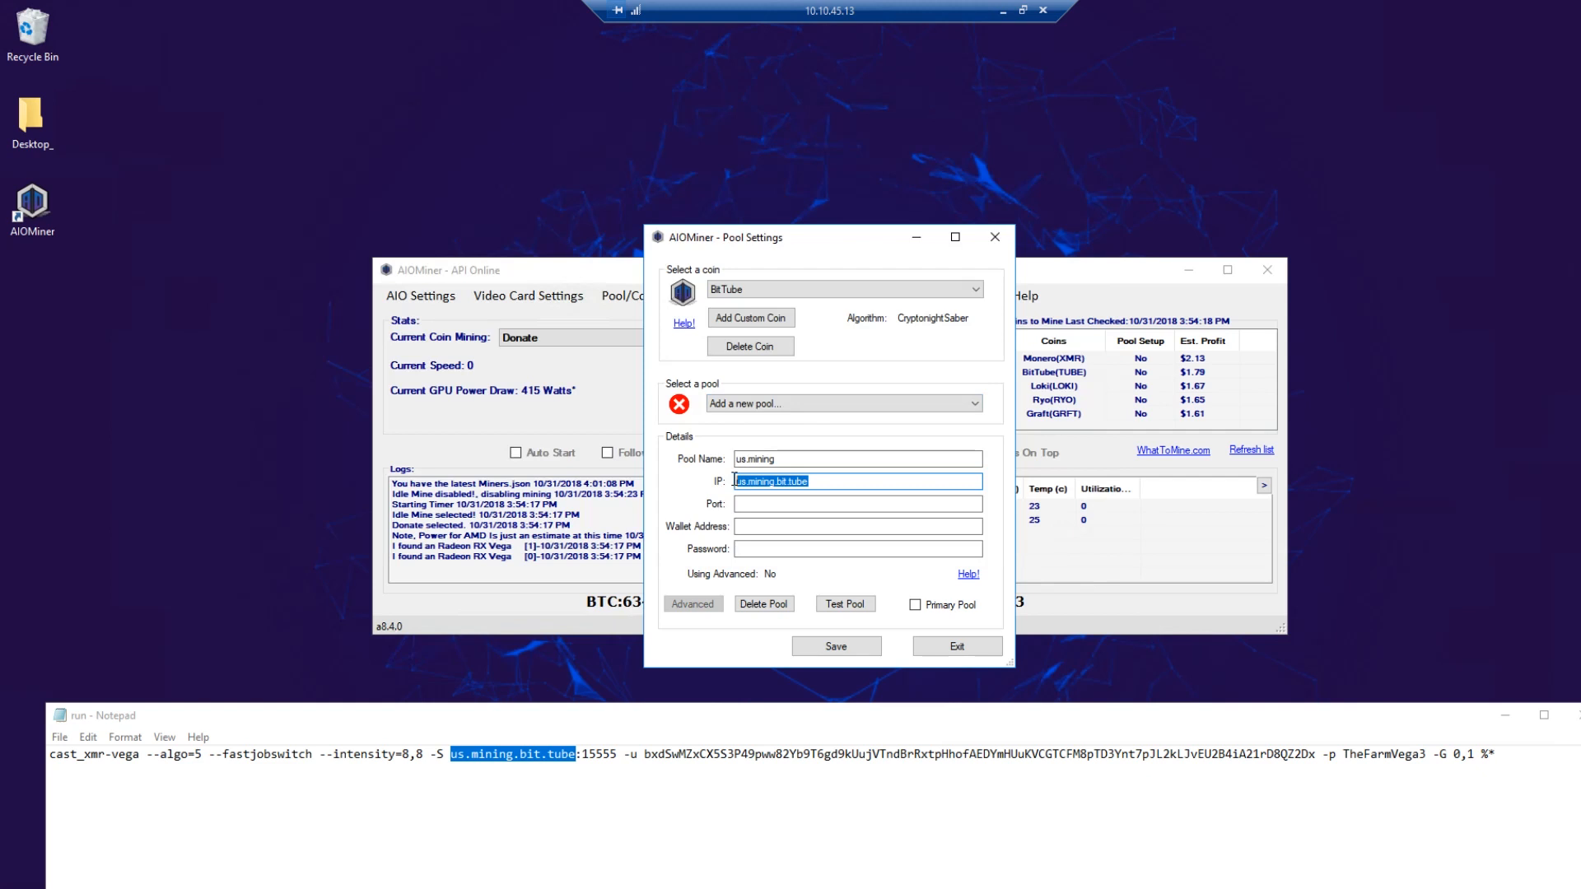
right_click(747, 482)
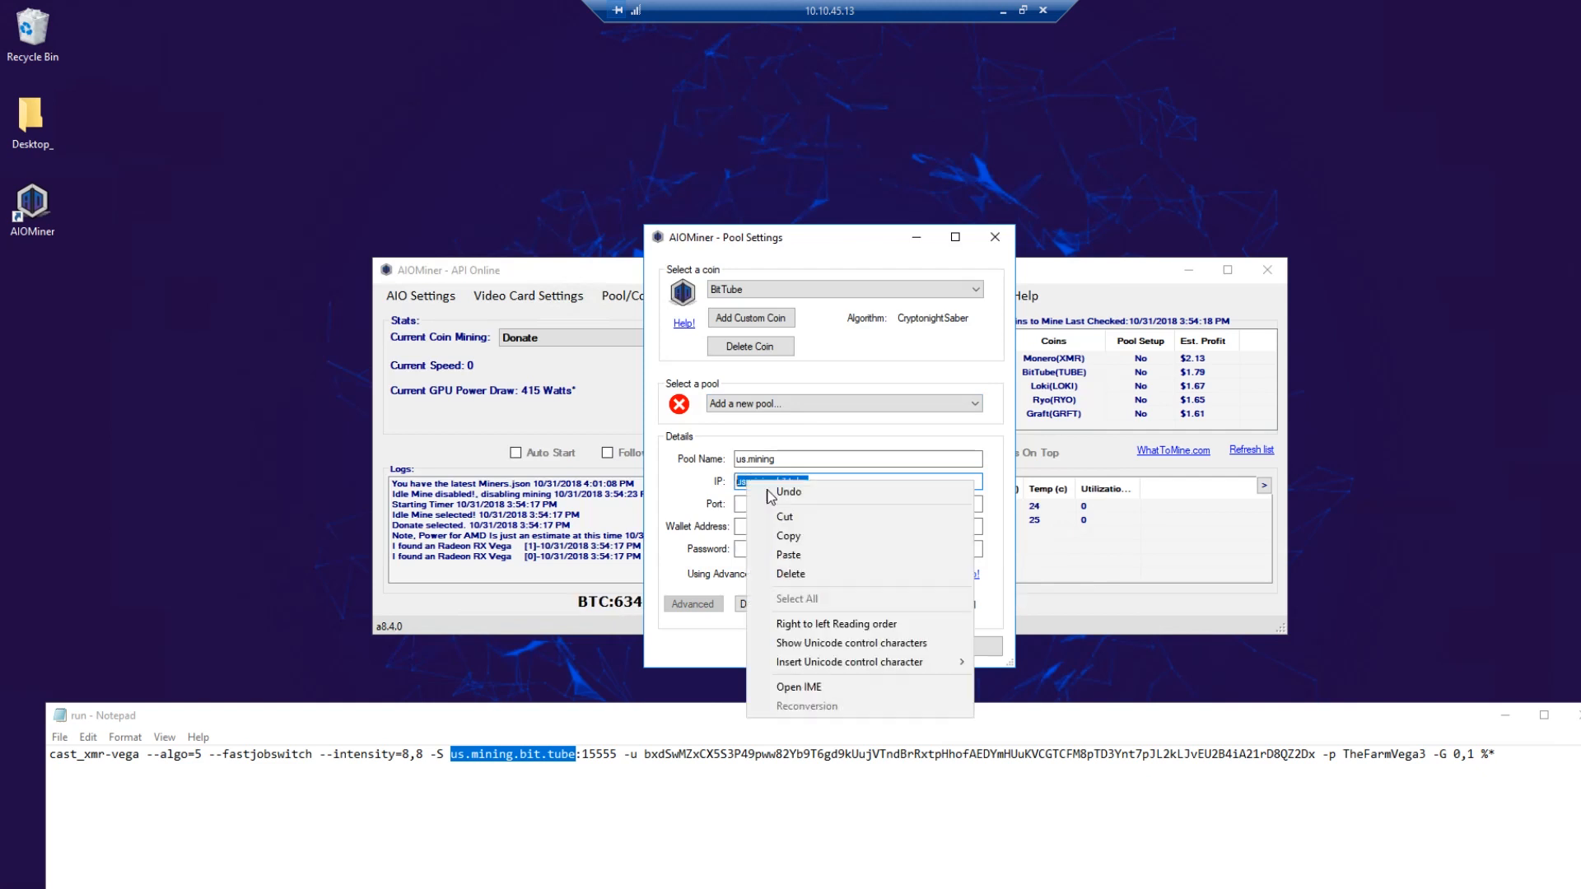
left_click(792, 556)
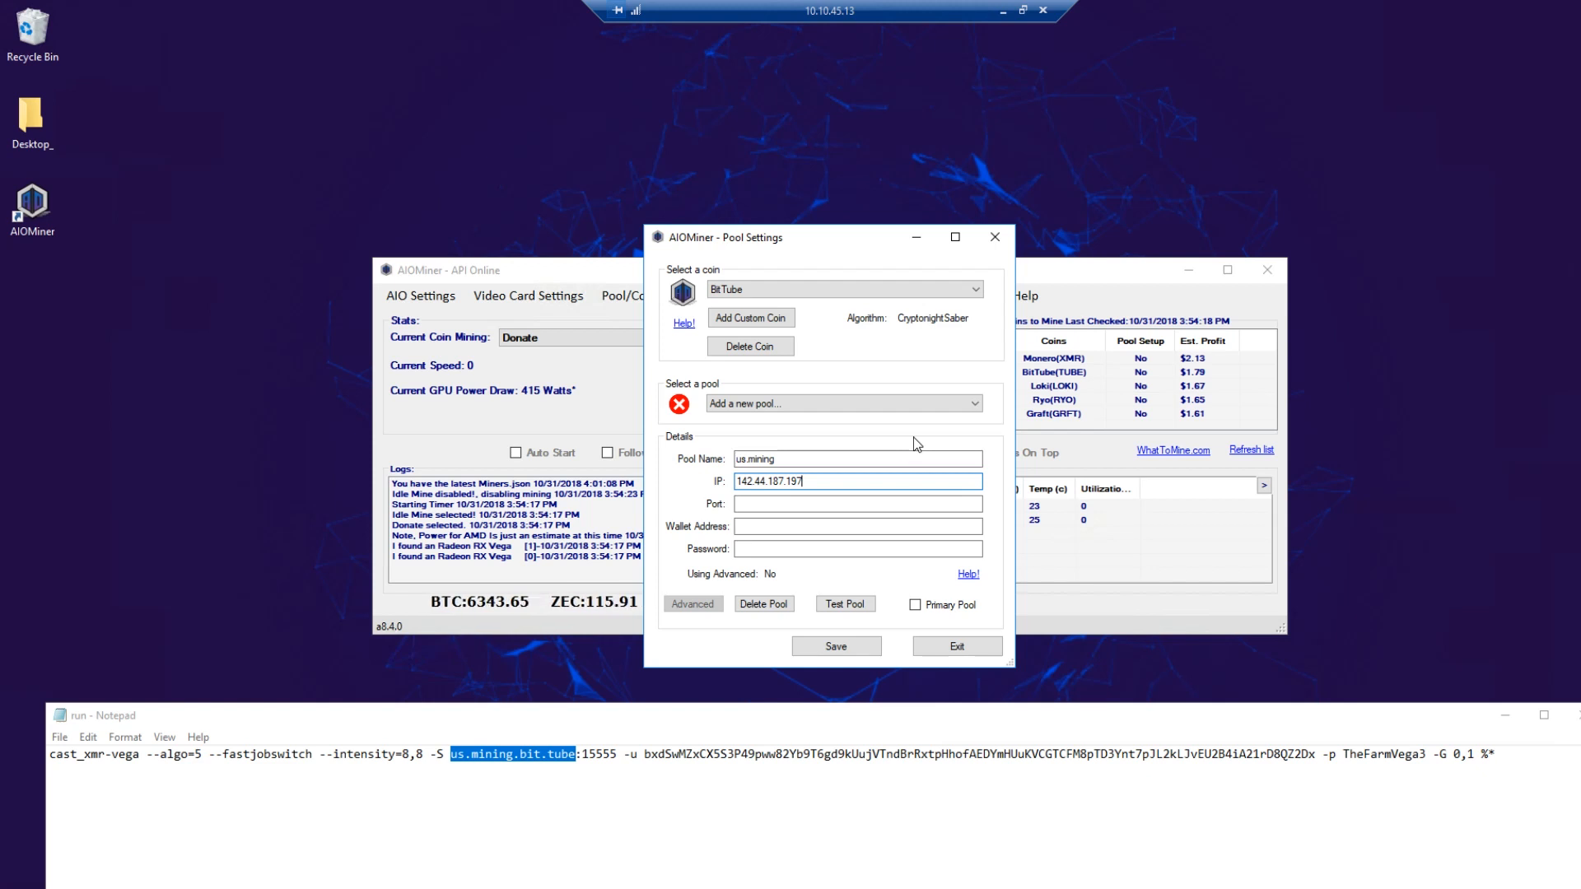
Step: Replace the numeric address in the pool's IP setting with the copied host name us.mining.bit.tube
key("alt+Tab")
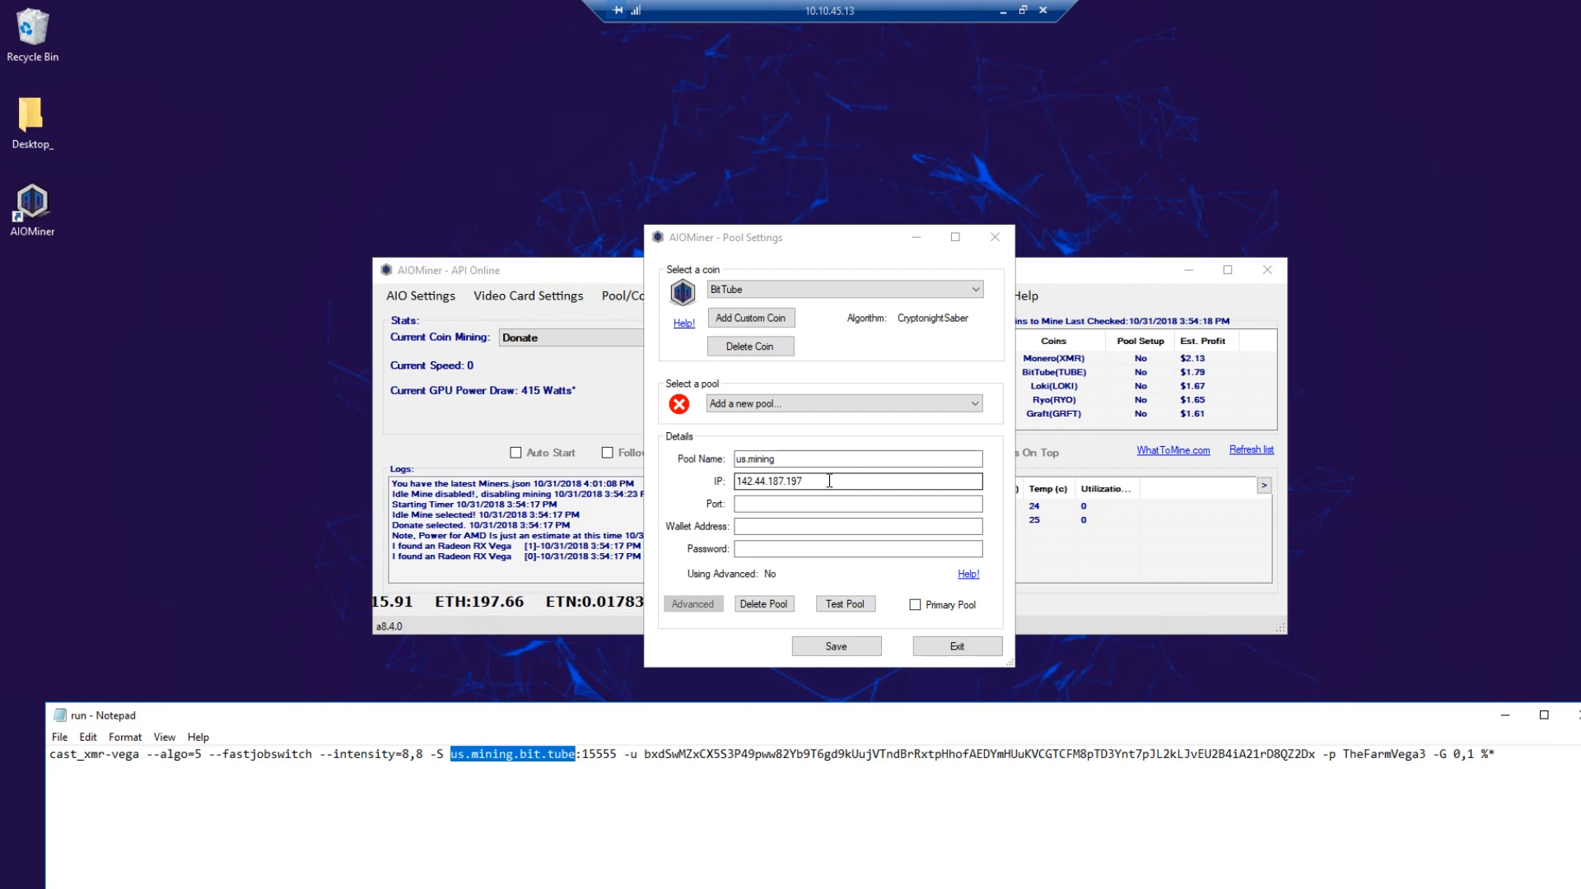
left_click(830, 481)
left_click_drag(830, 481, 725, 481)
right_click(756, 486)
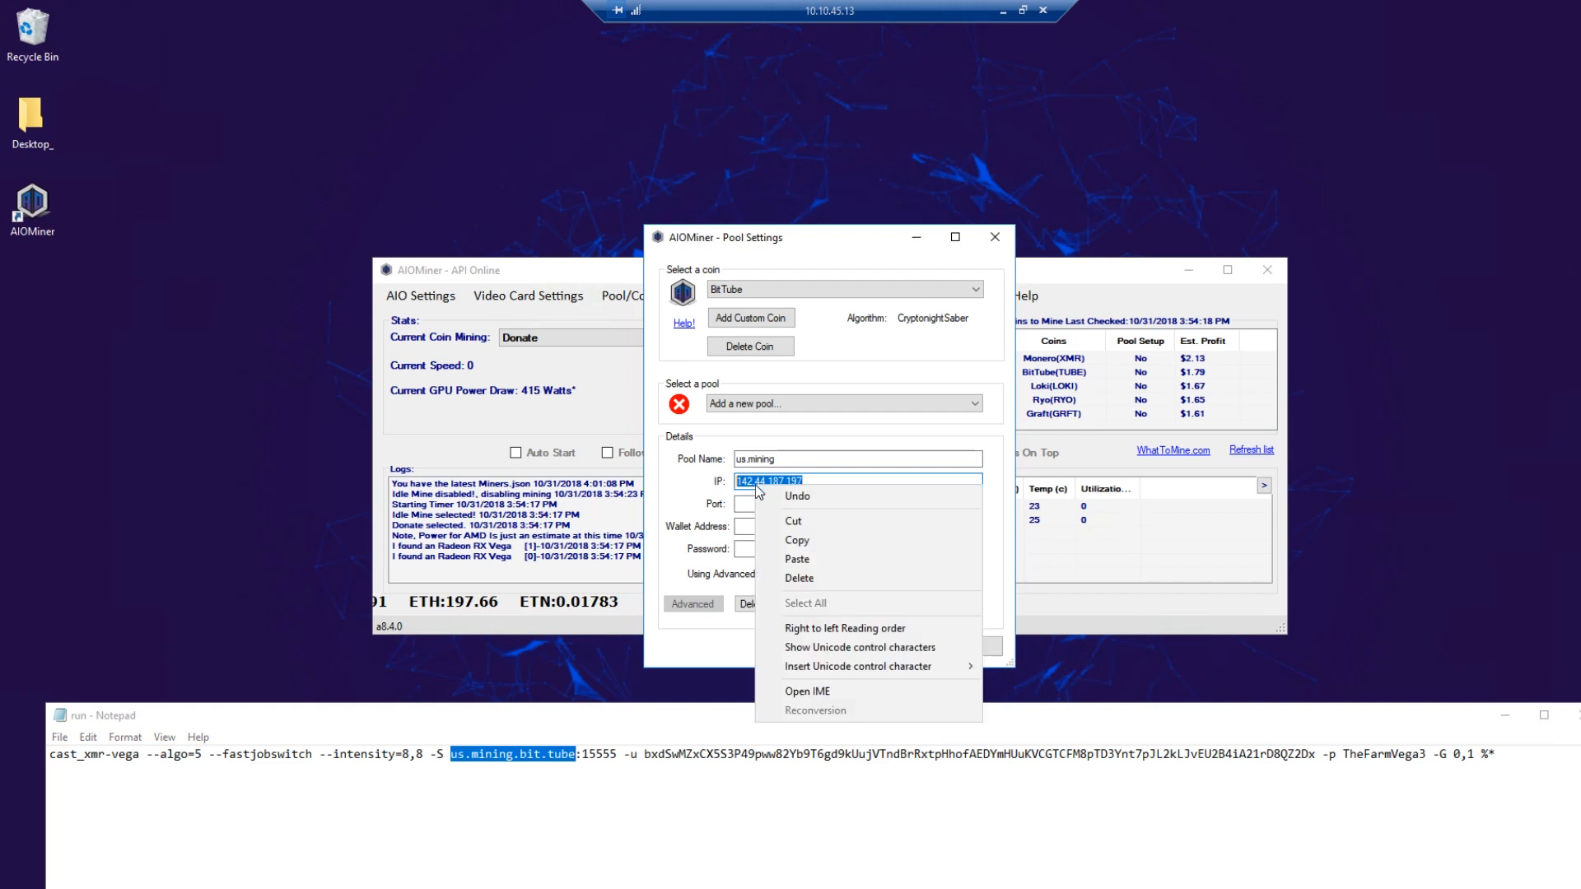
left_click(796, 560)
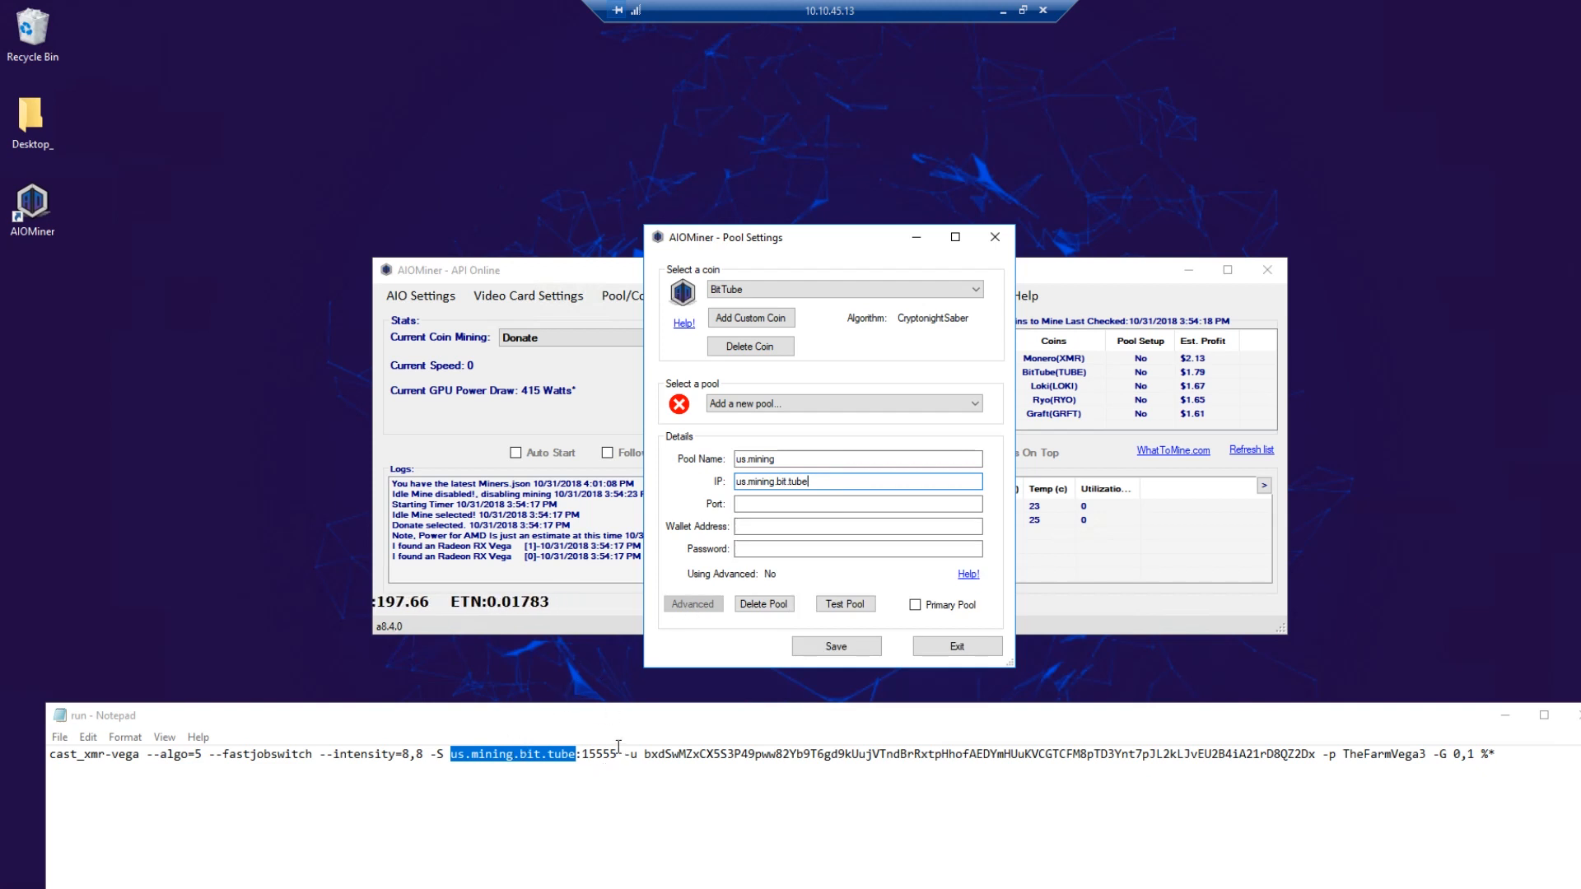
Step: Copy port 15555 from the run batch file into the pool's port setting
left_click_drag(618, 752, 587, 751)
right_click(588, 752)
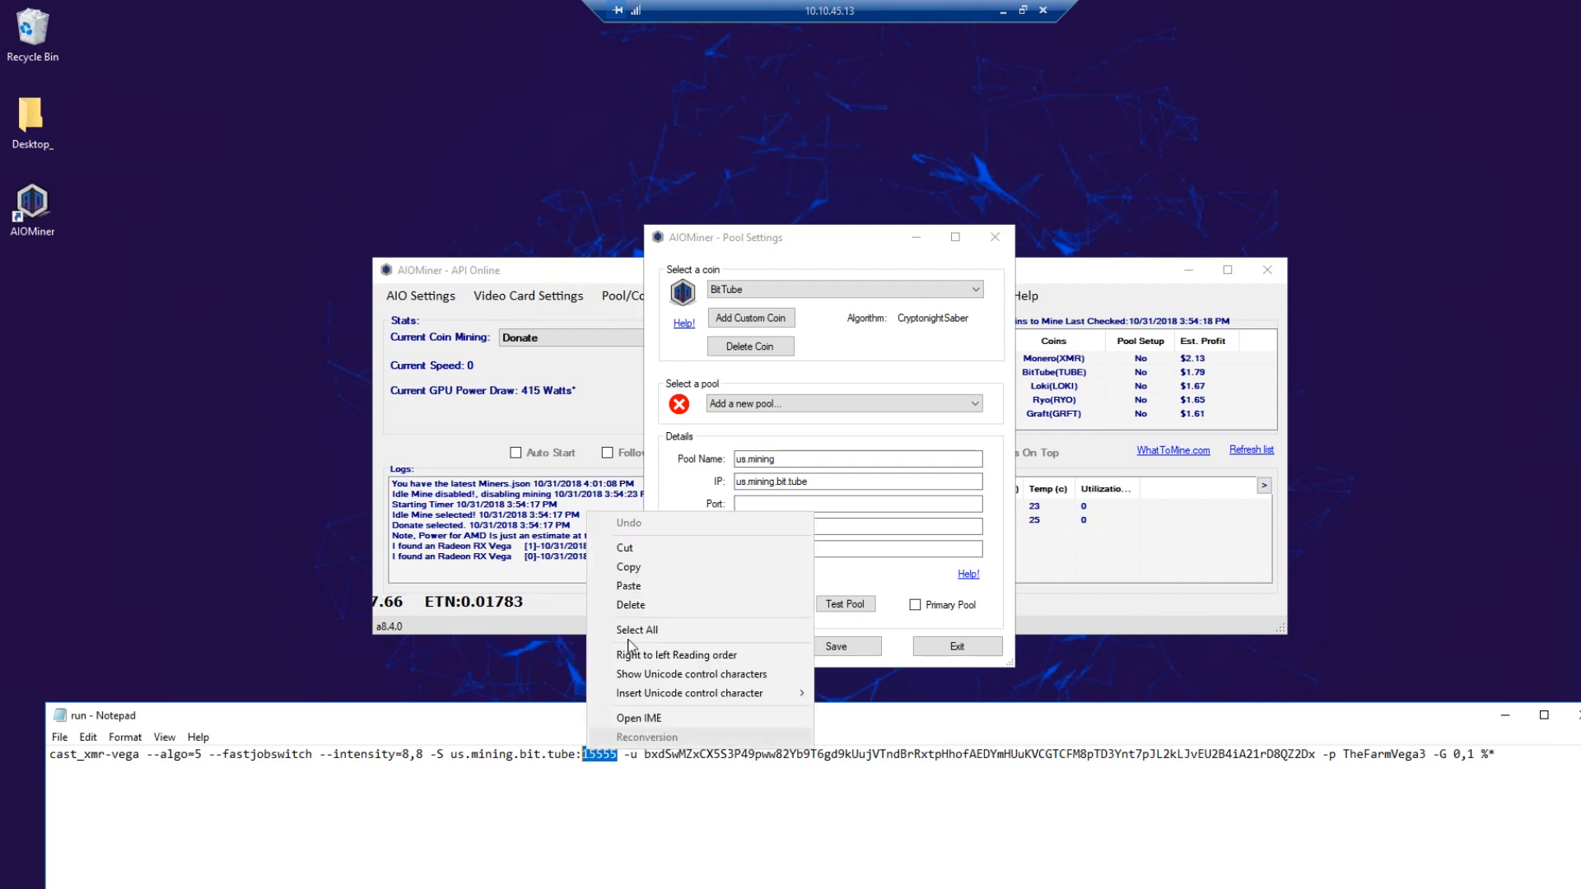
left_click(639, 571)
left_click(745, 506)
right_click(744, 506)
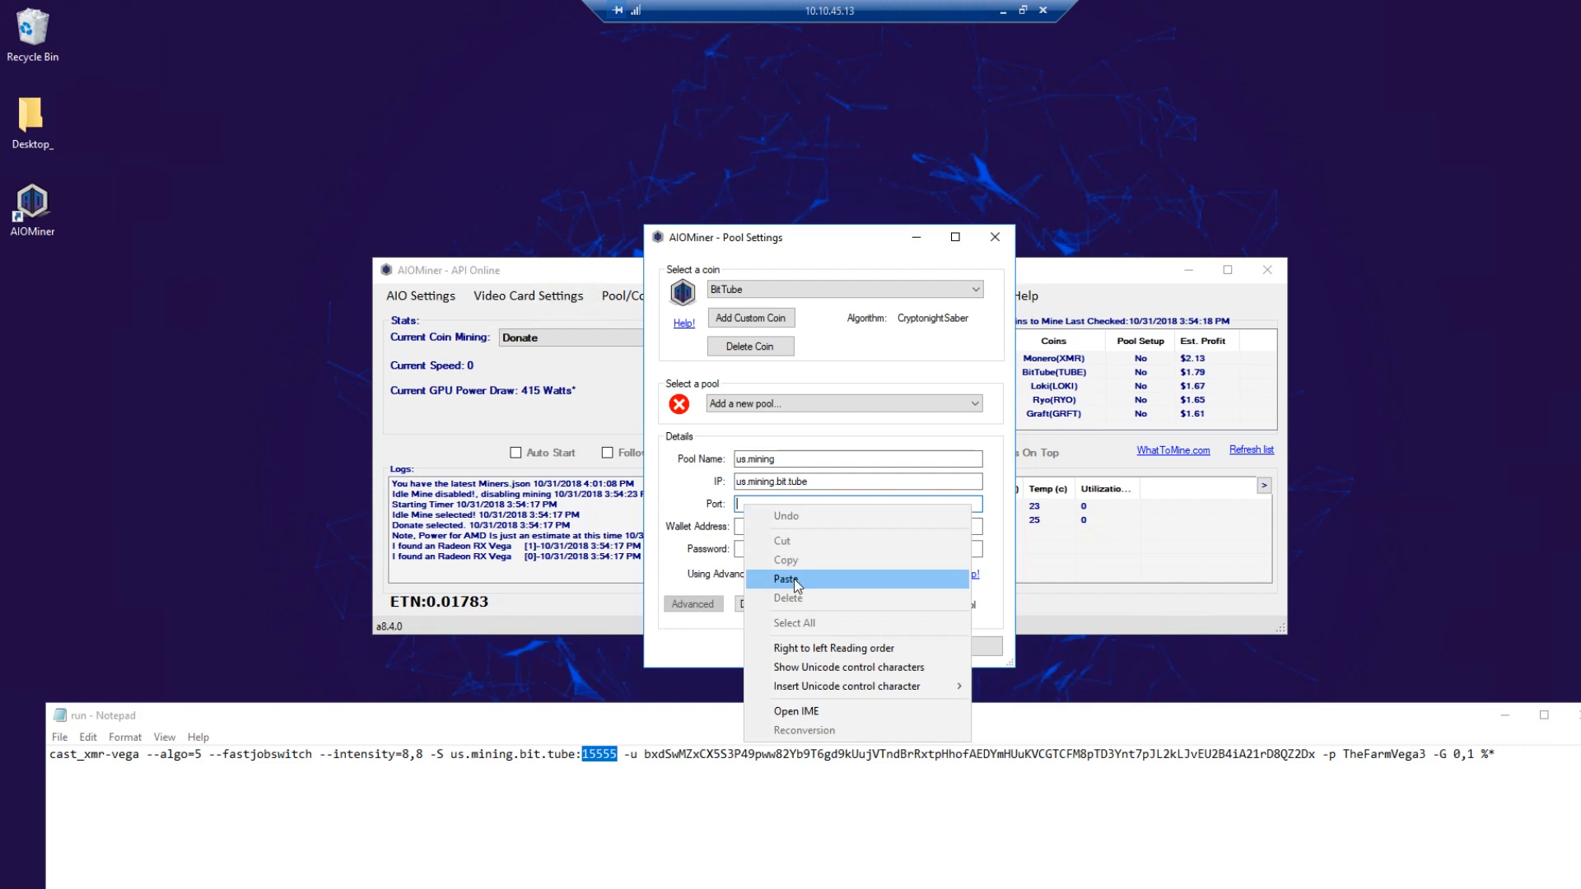
left_click(792, 572)
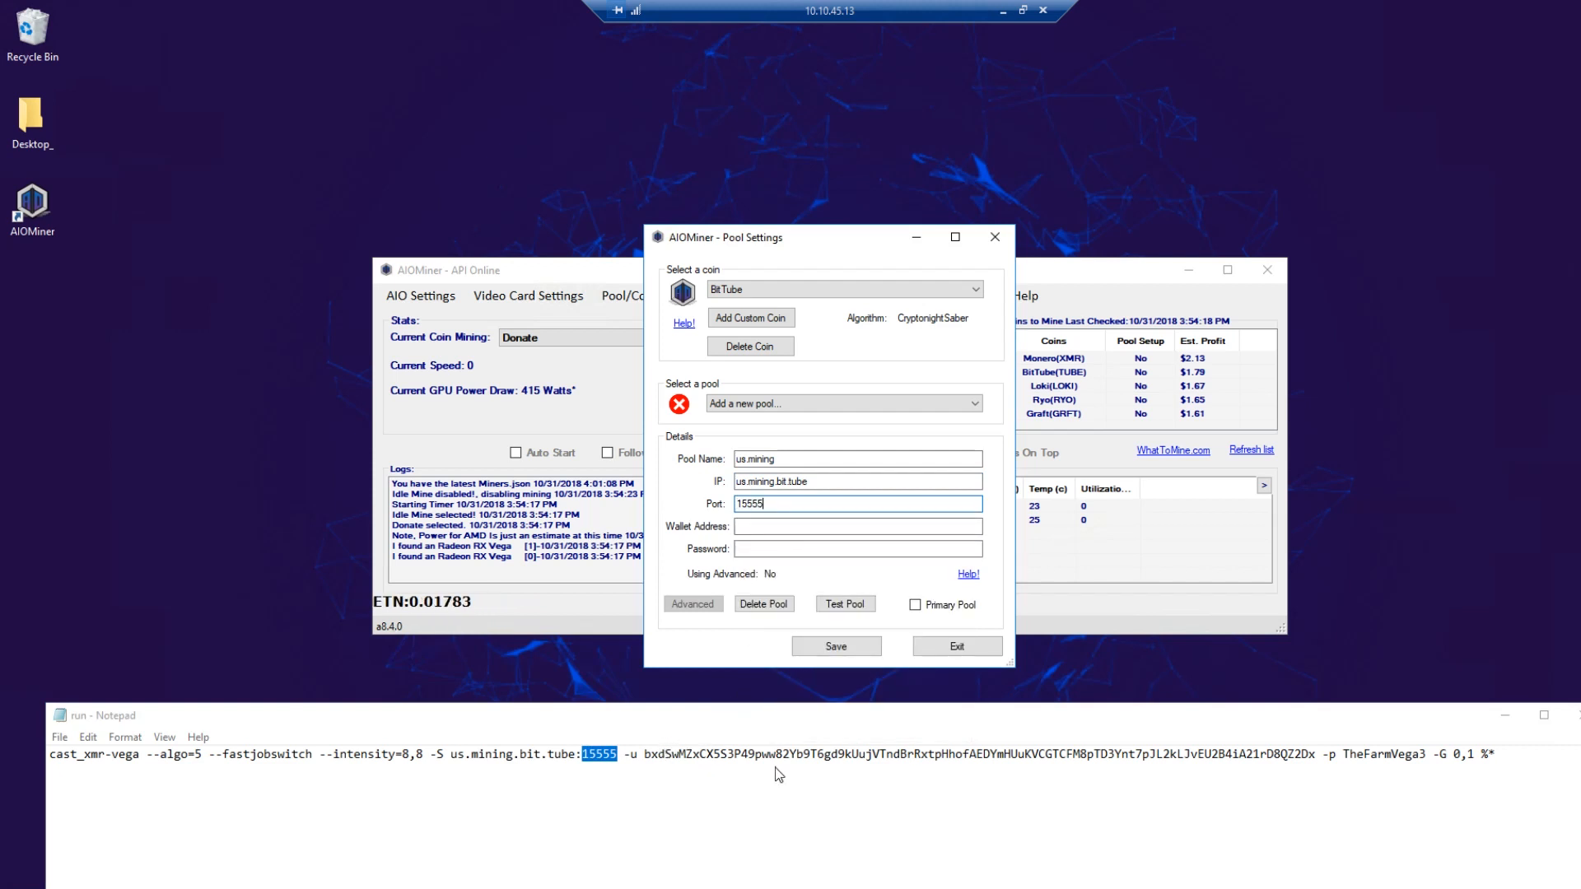
Step: Copy the wallet address following -u in the batch file into the pool's wallet address setting
left_click_drag(1317, 755, 648, 758)
right_click(648, 758)
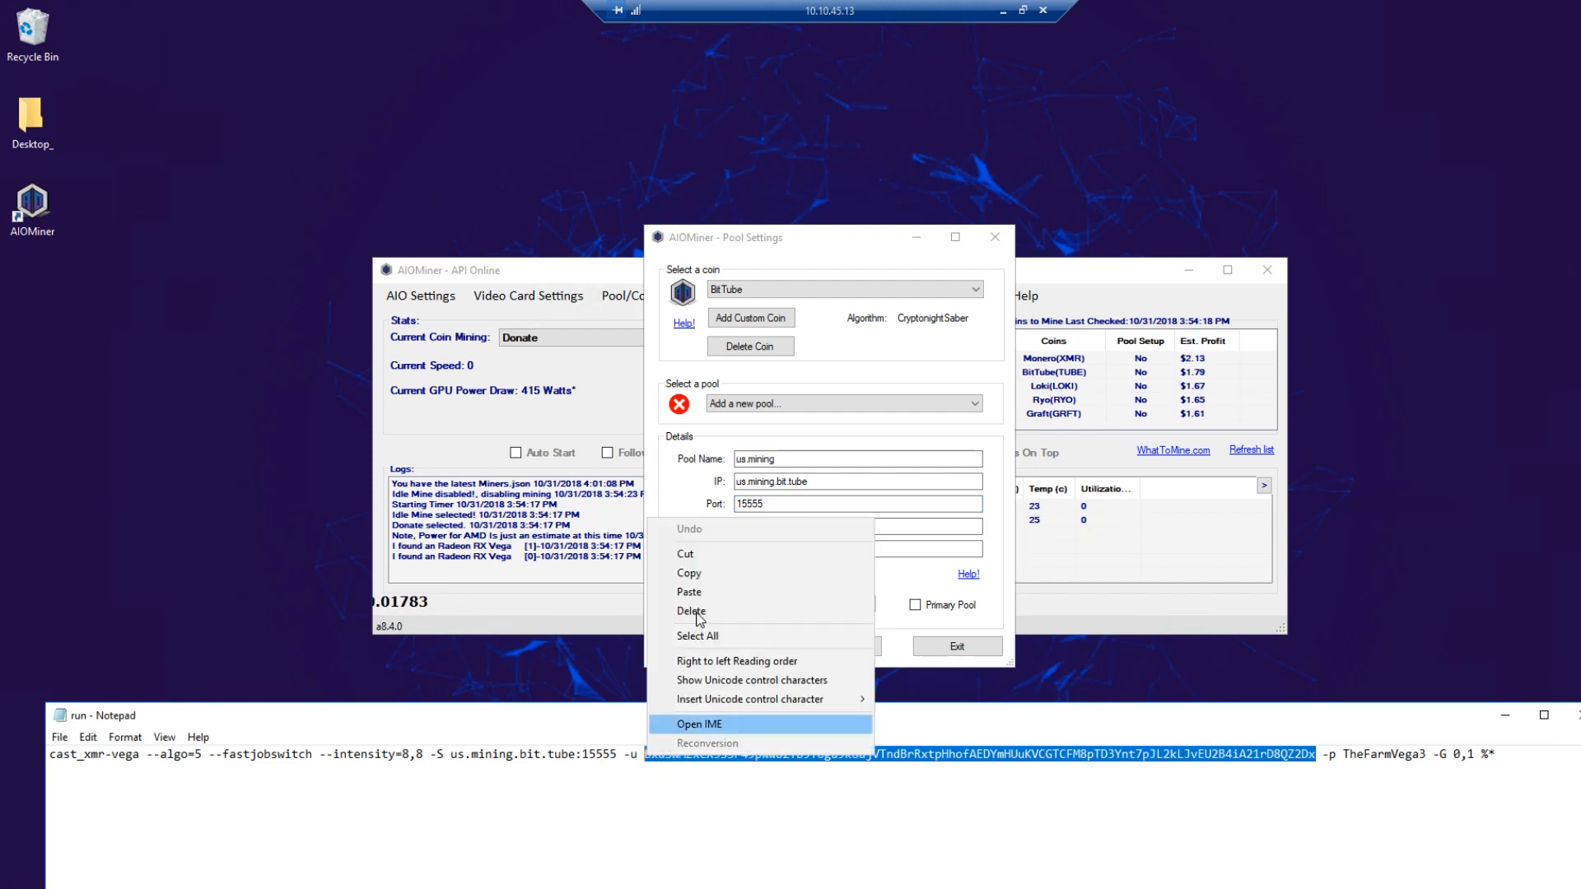
left_click(707, 575)
left_click(774, 527)
right_click(770, 525)
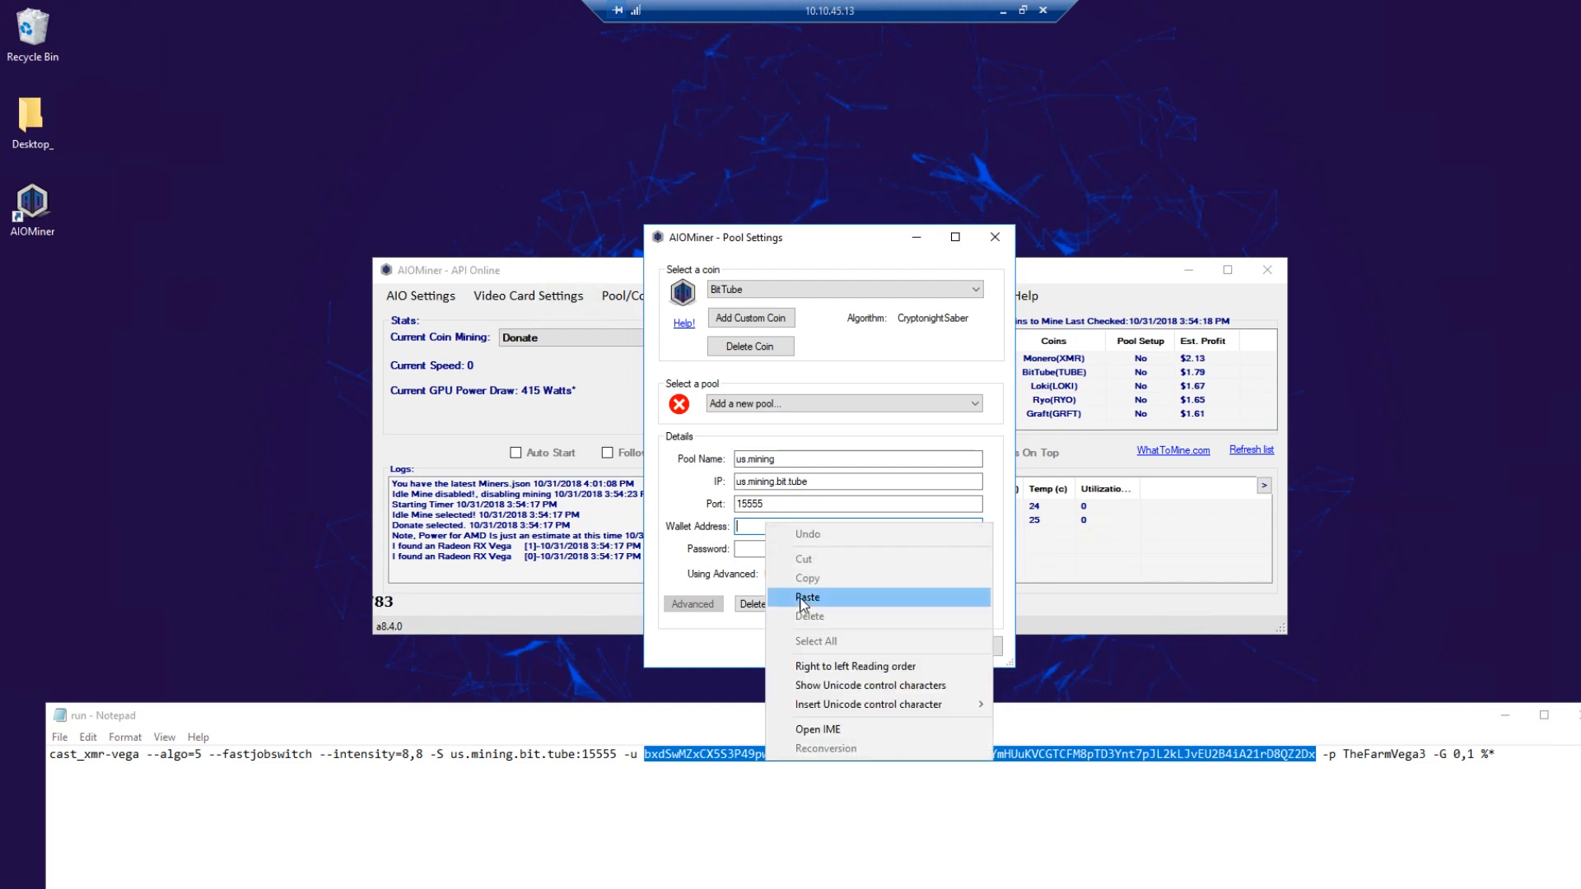
left_click(791, 599)
Step: Enter the pool password and mark us.mining as the primary pool
left_click(771, 550)
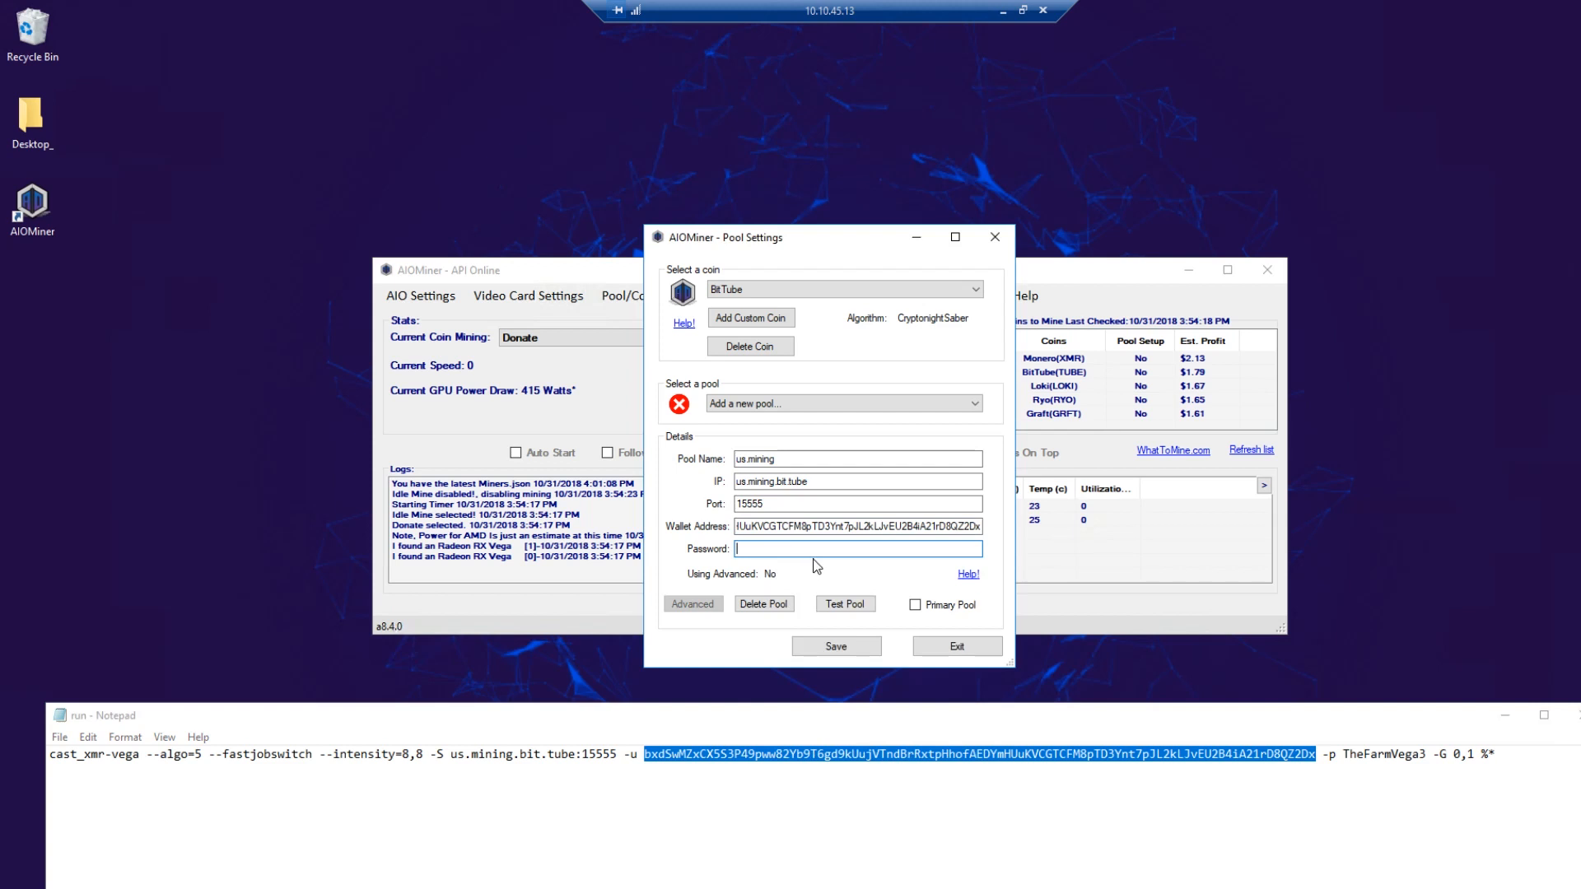
type("x")
left_click(917, 607)
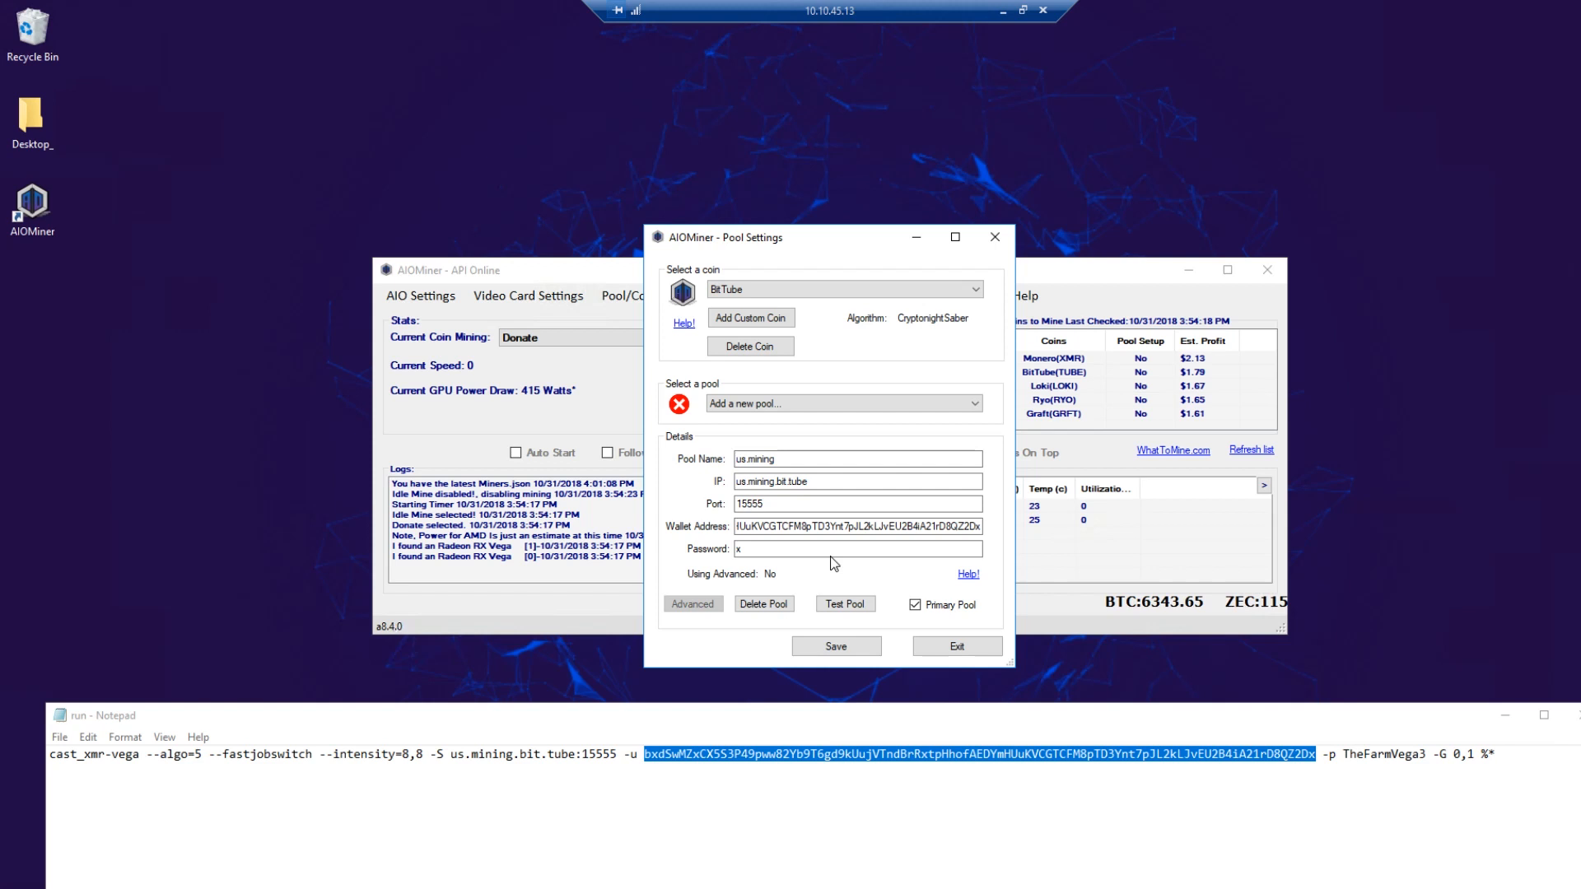
Step: Run the pool test on us.mining and save the new pool
left_click(848, 606)
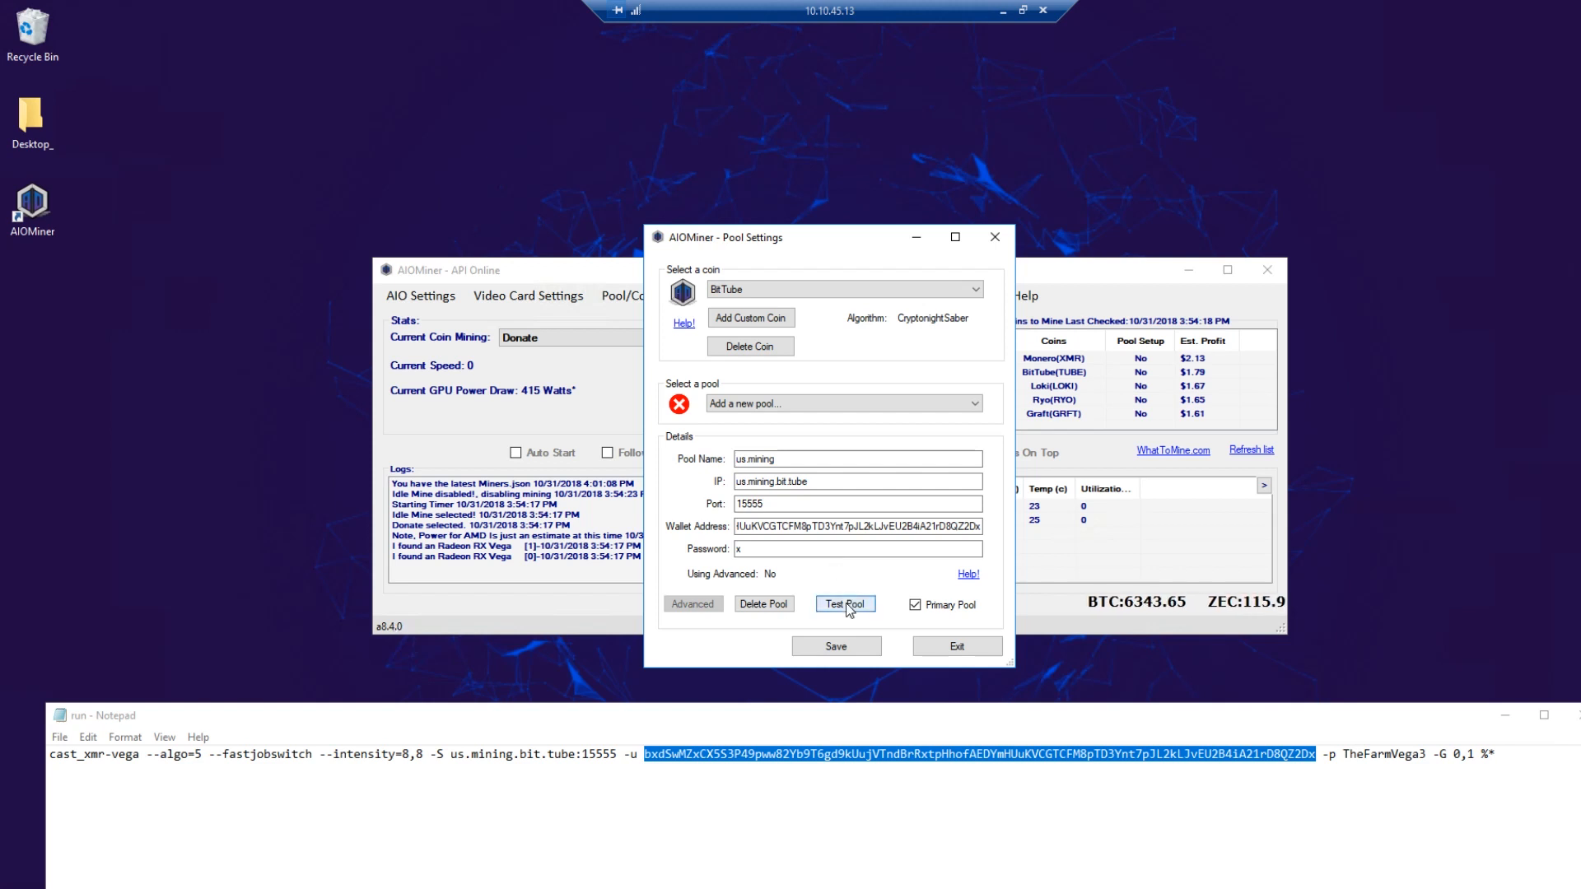
left_click(789, 510)
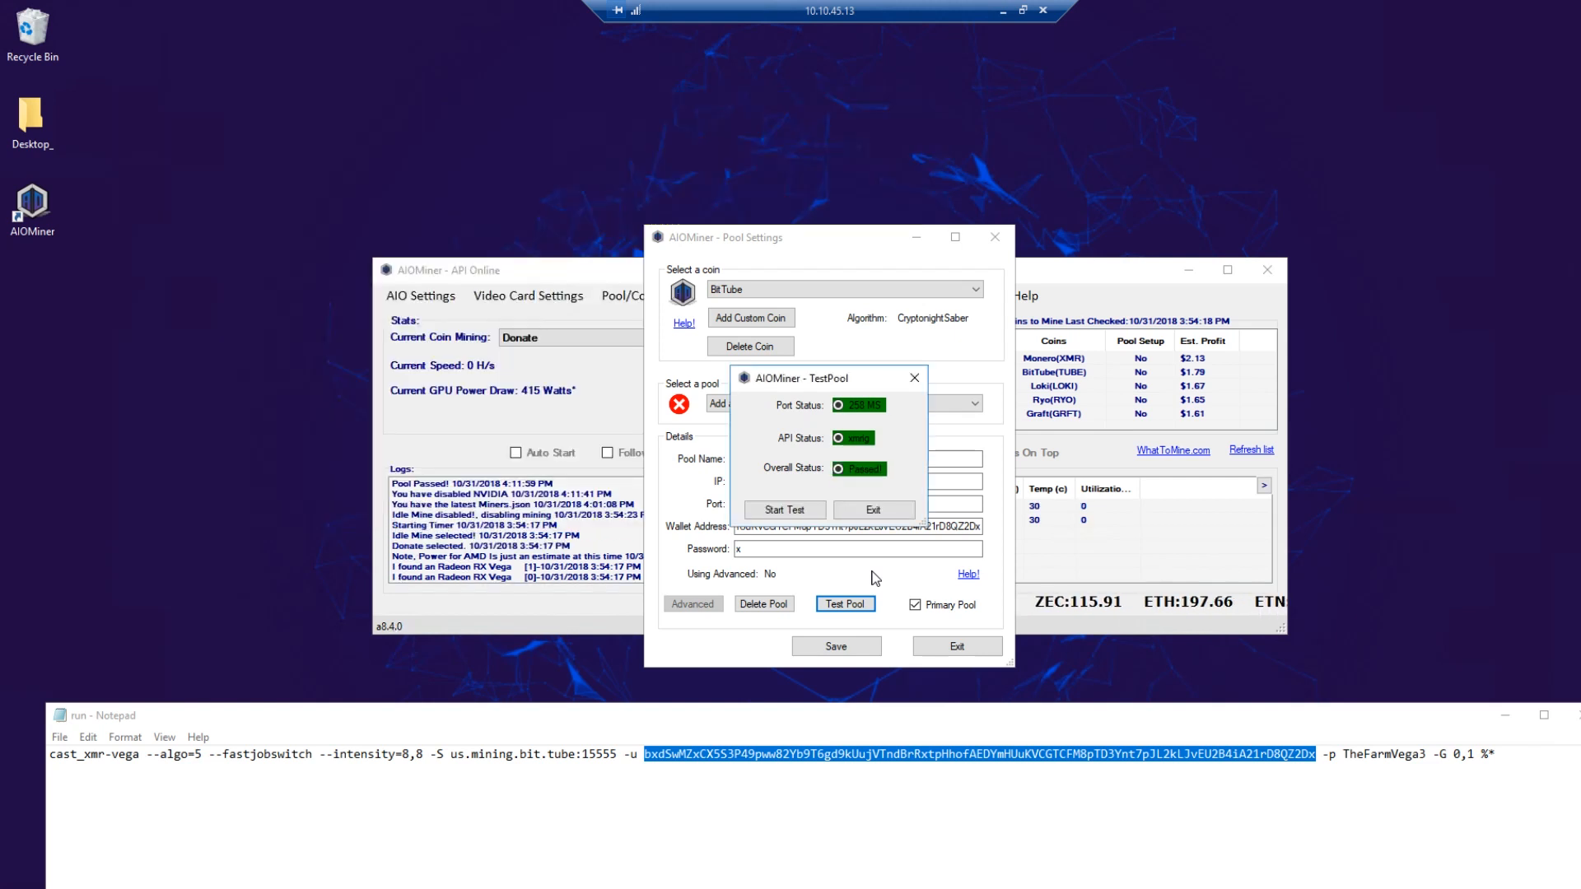
left_click(897, 511)
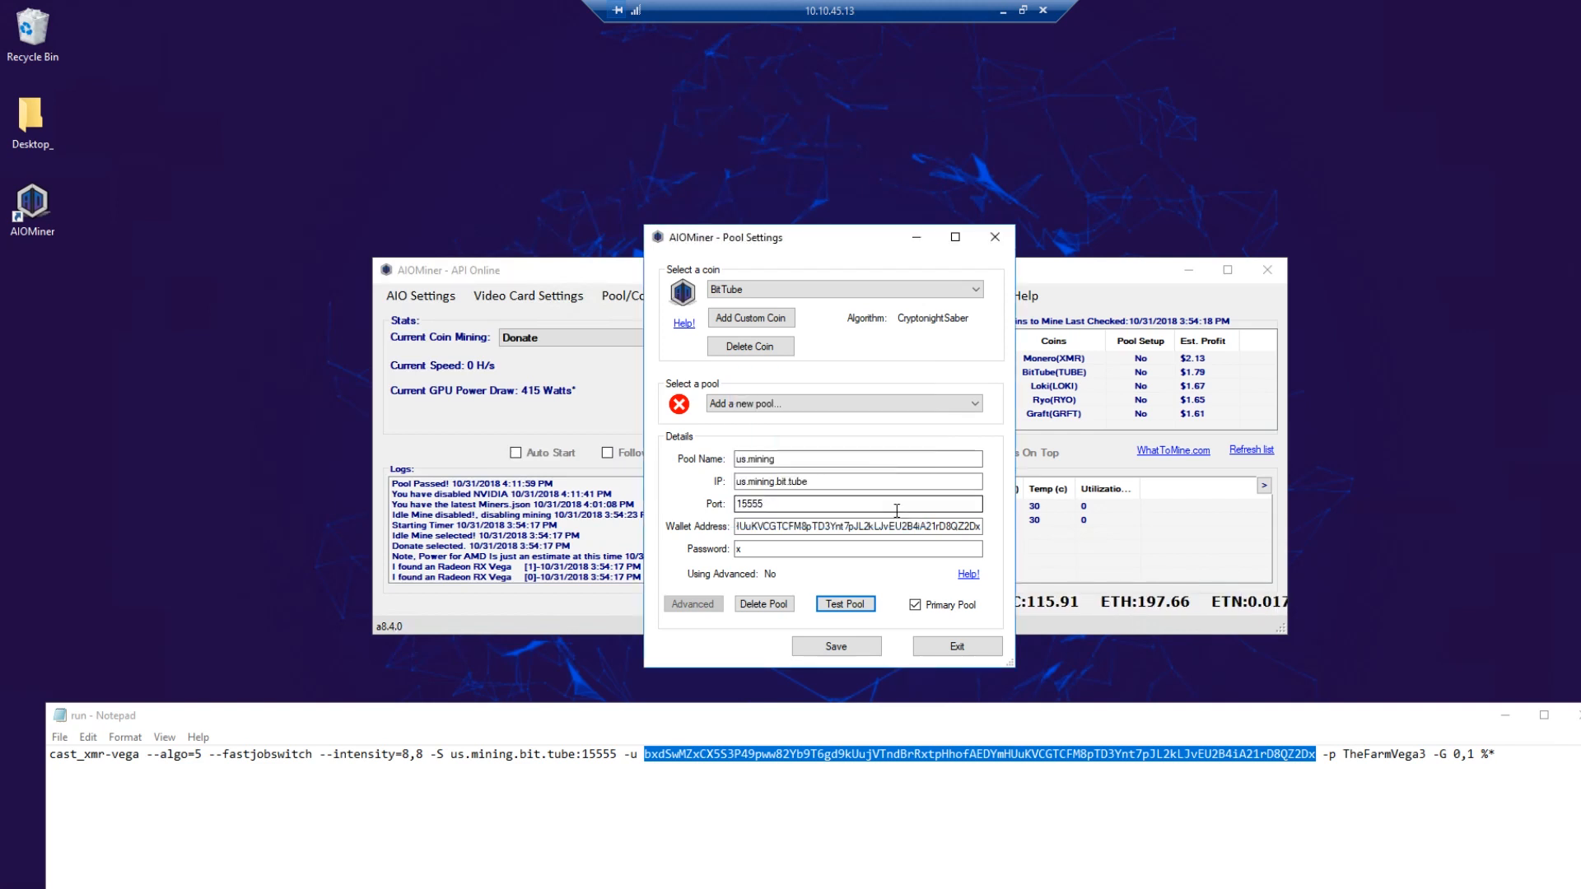
left_click(841, 649)
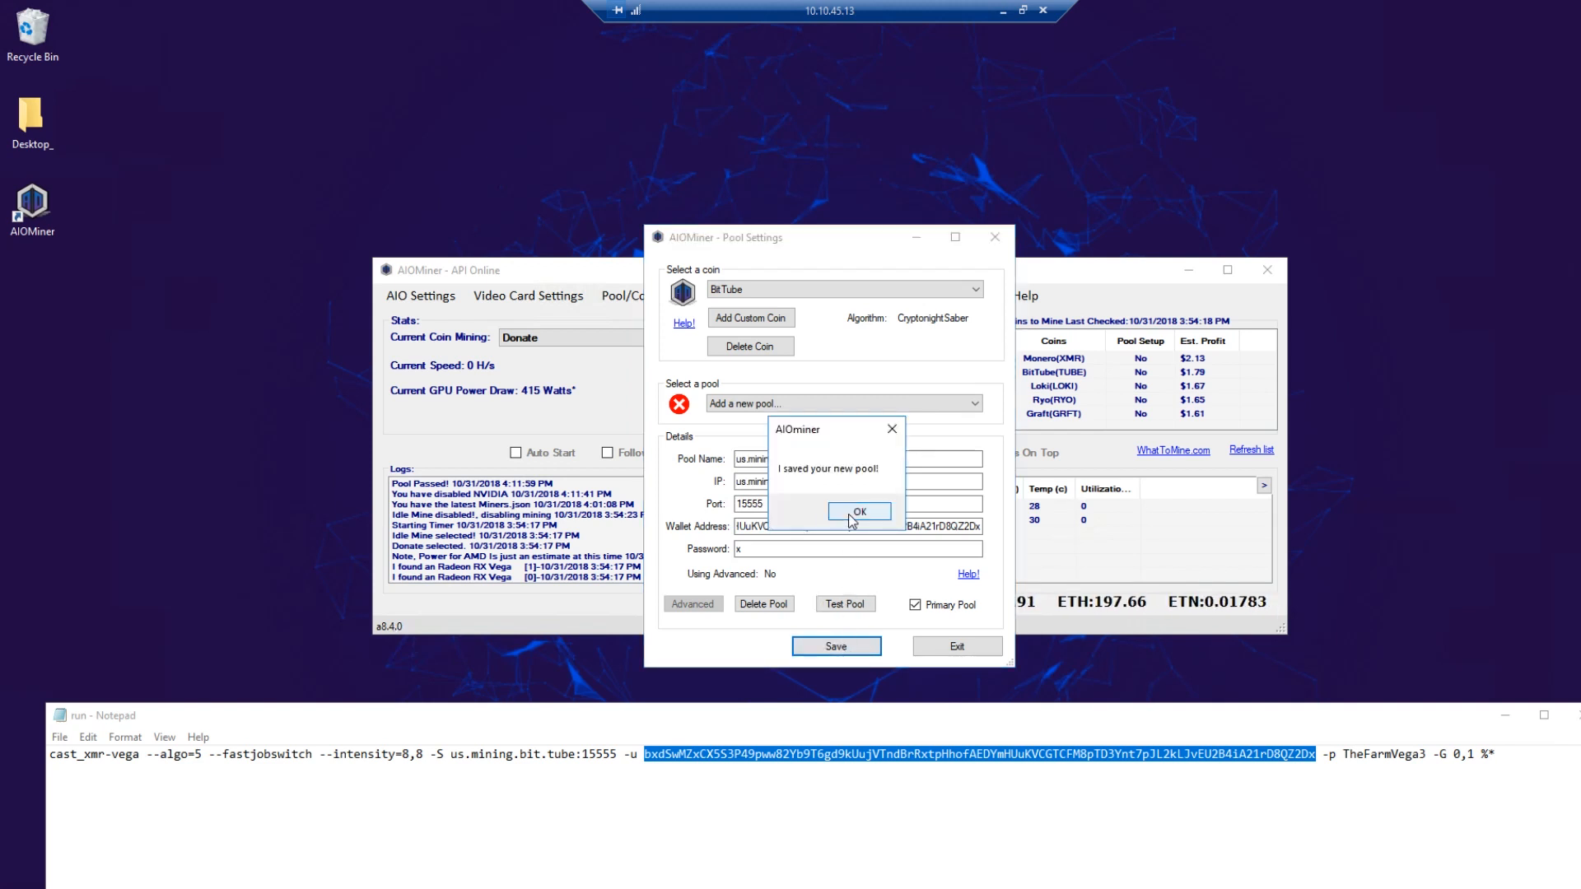
left_click(857, 512)
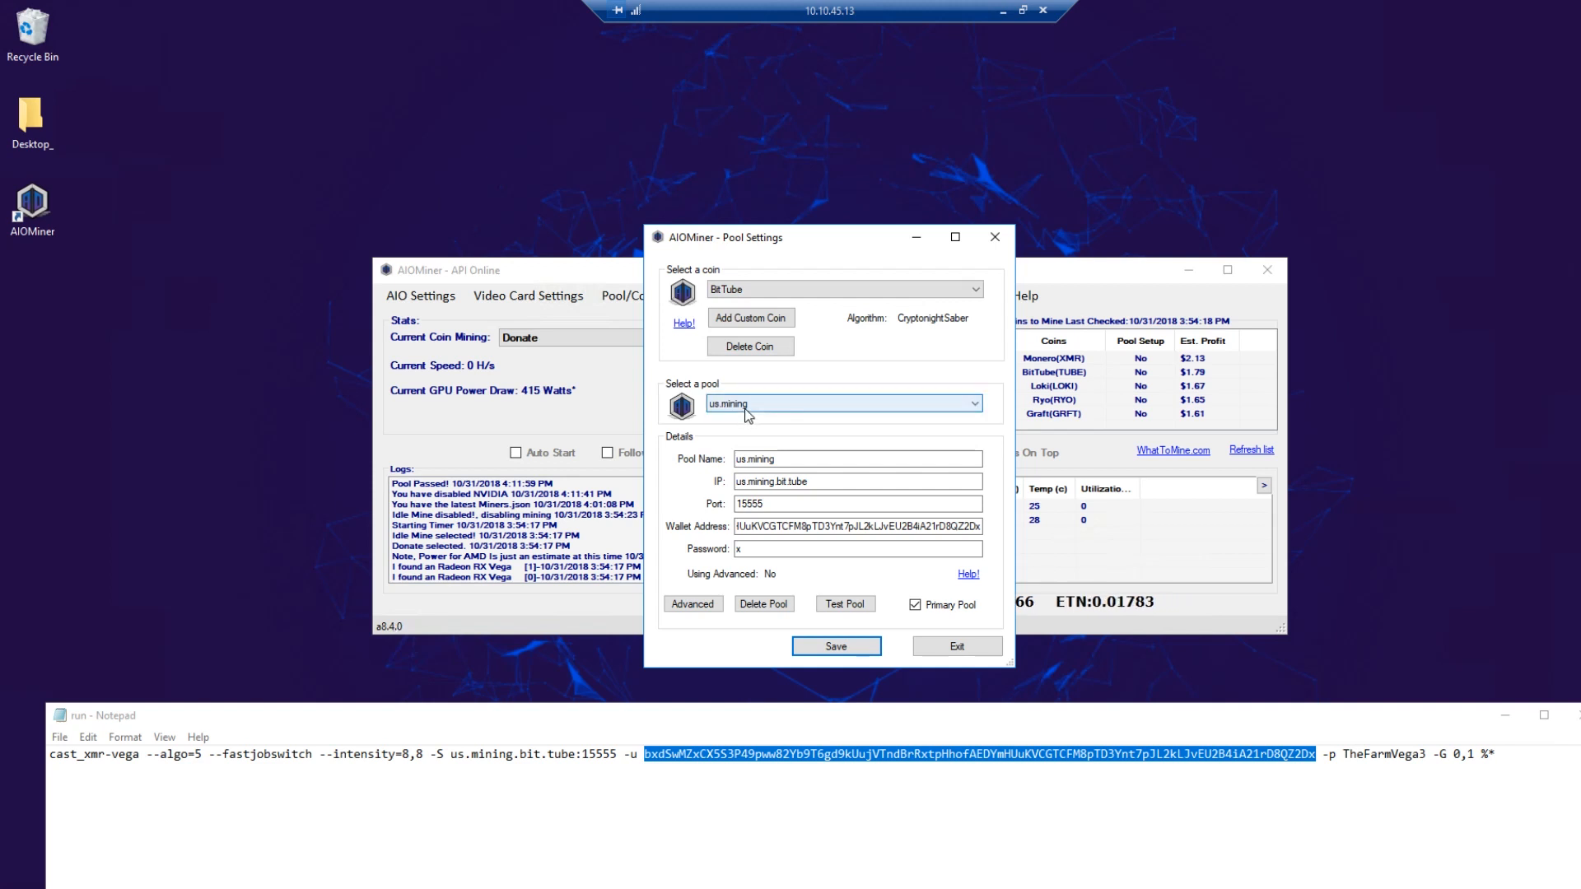
Step: Check the saved BitTube pools, close the pool settings, and view the coins available for current mining
left_click(753, 408)
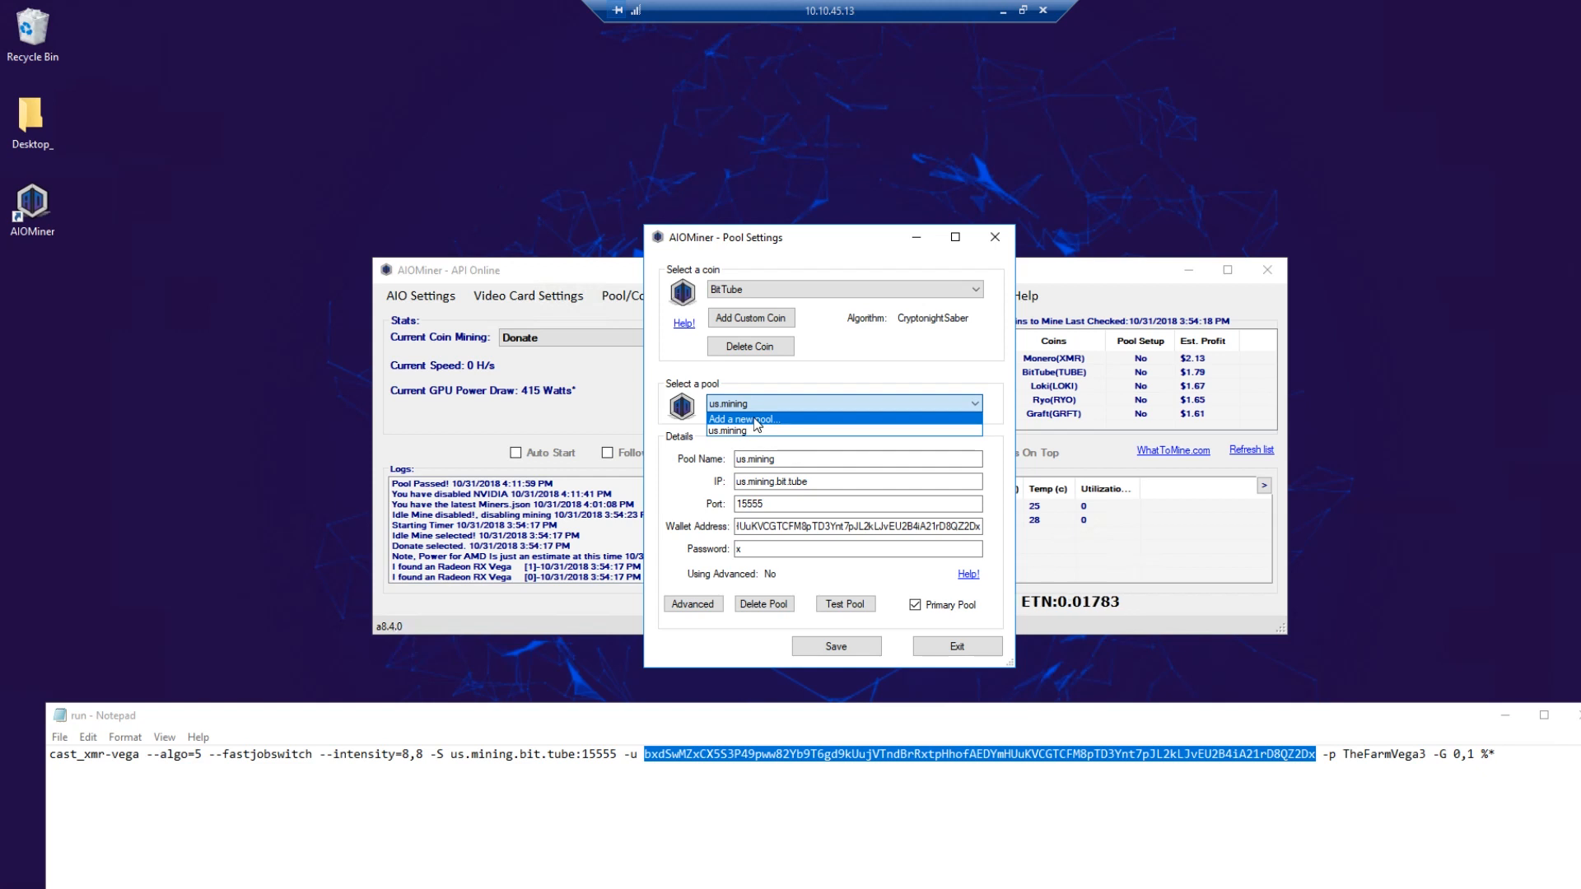
left_click(756, 420)
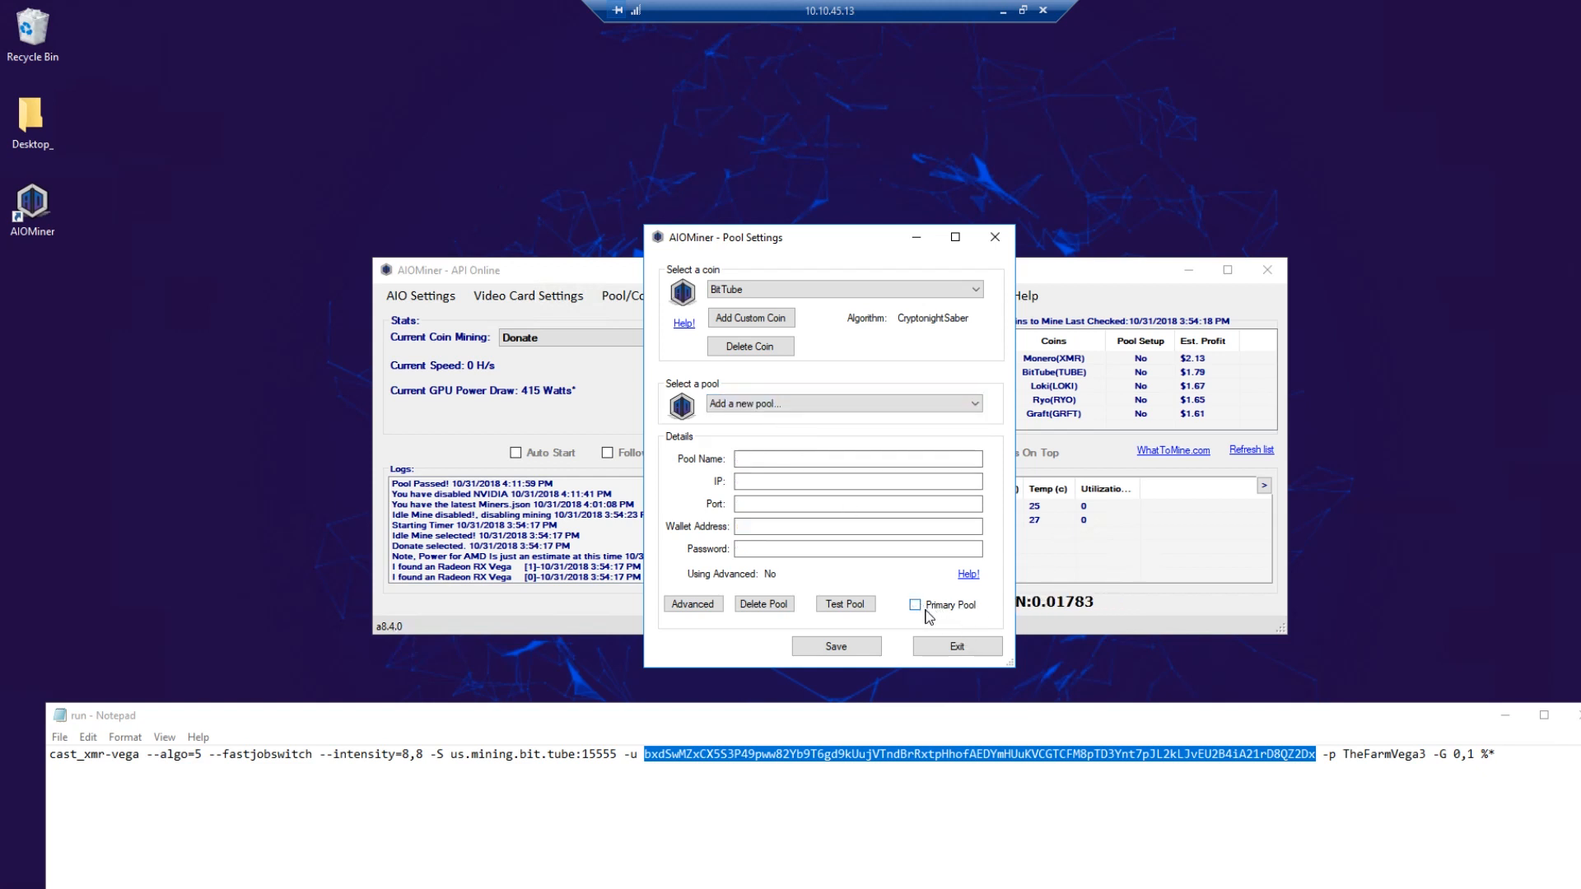
left_click(942, 648)
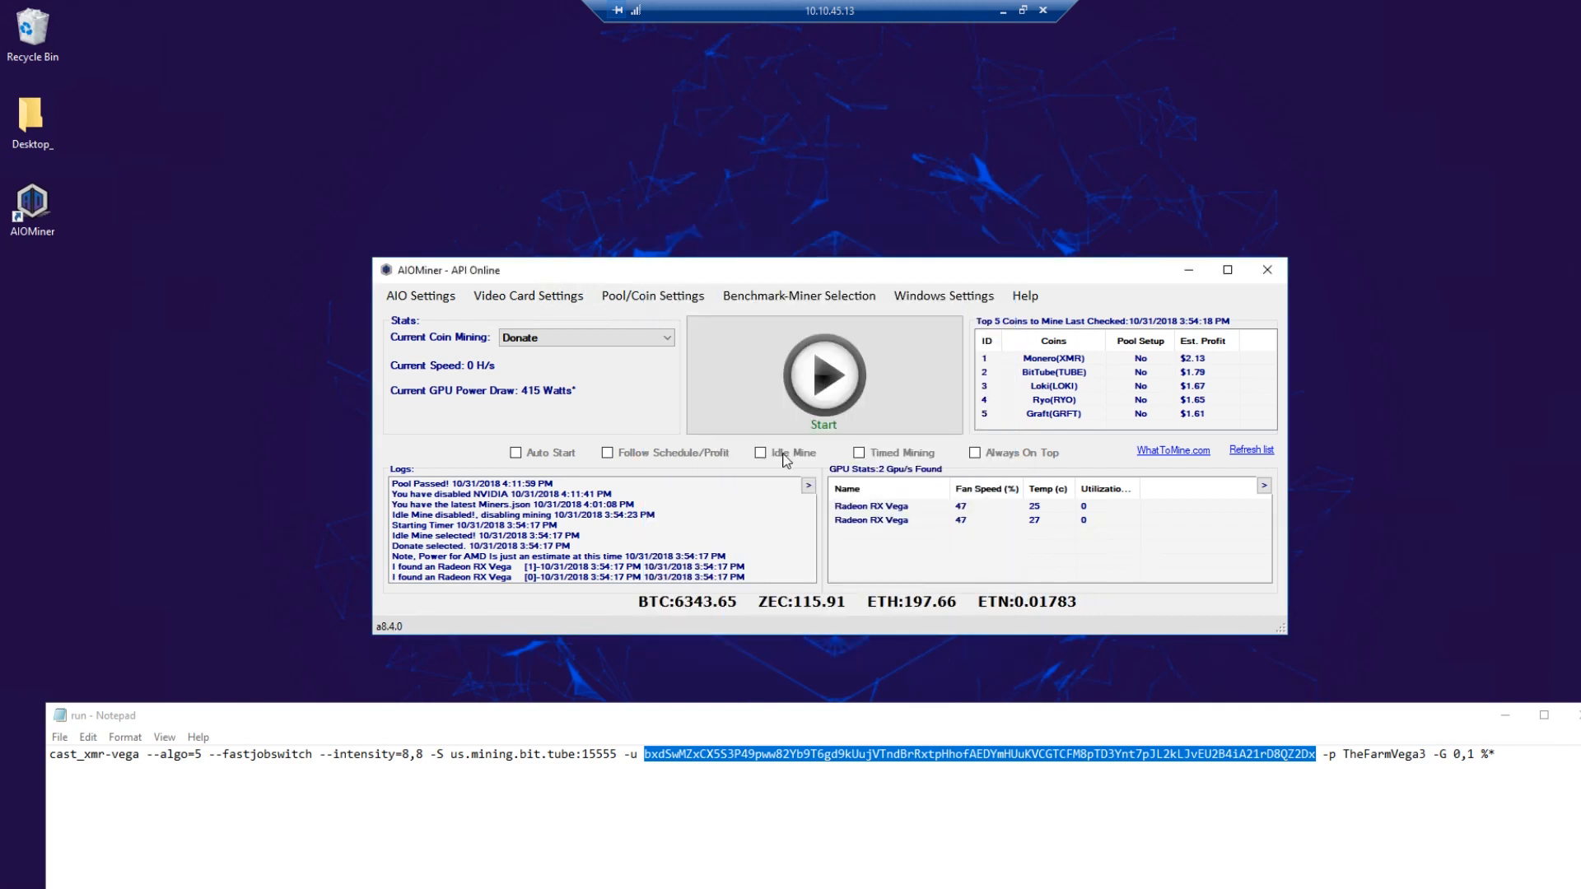
left_click(672, 337)
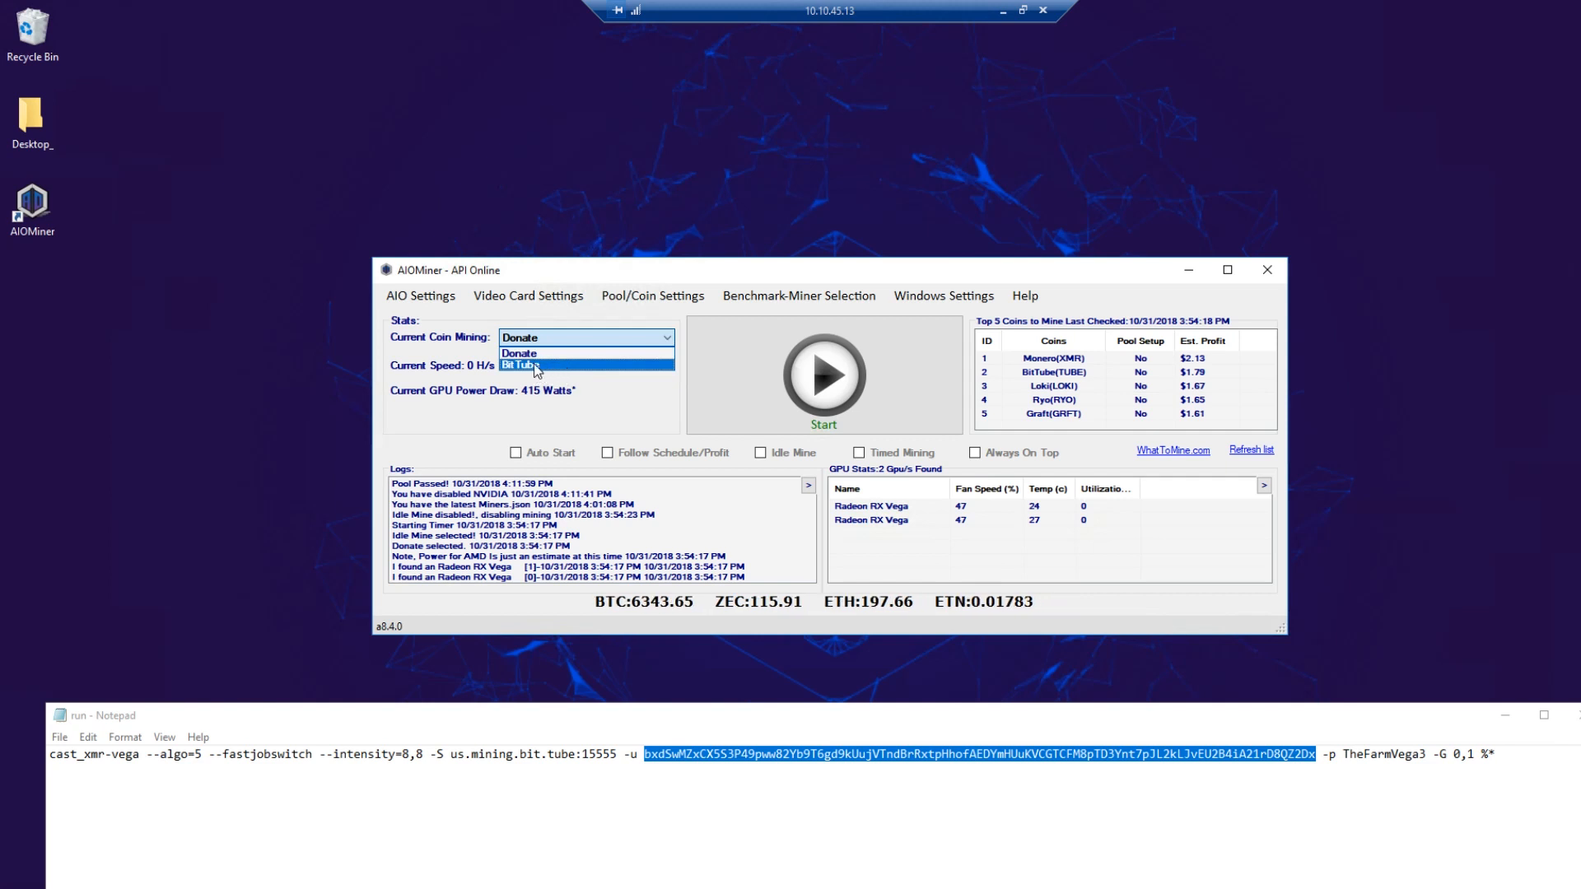
left_click(422, 298)
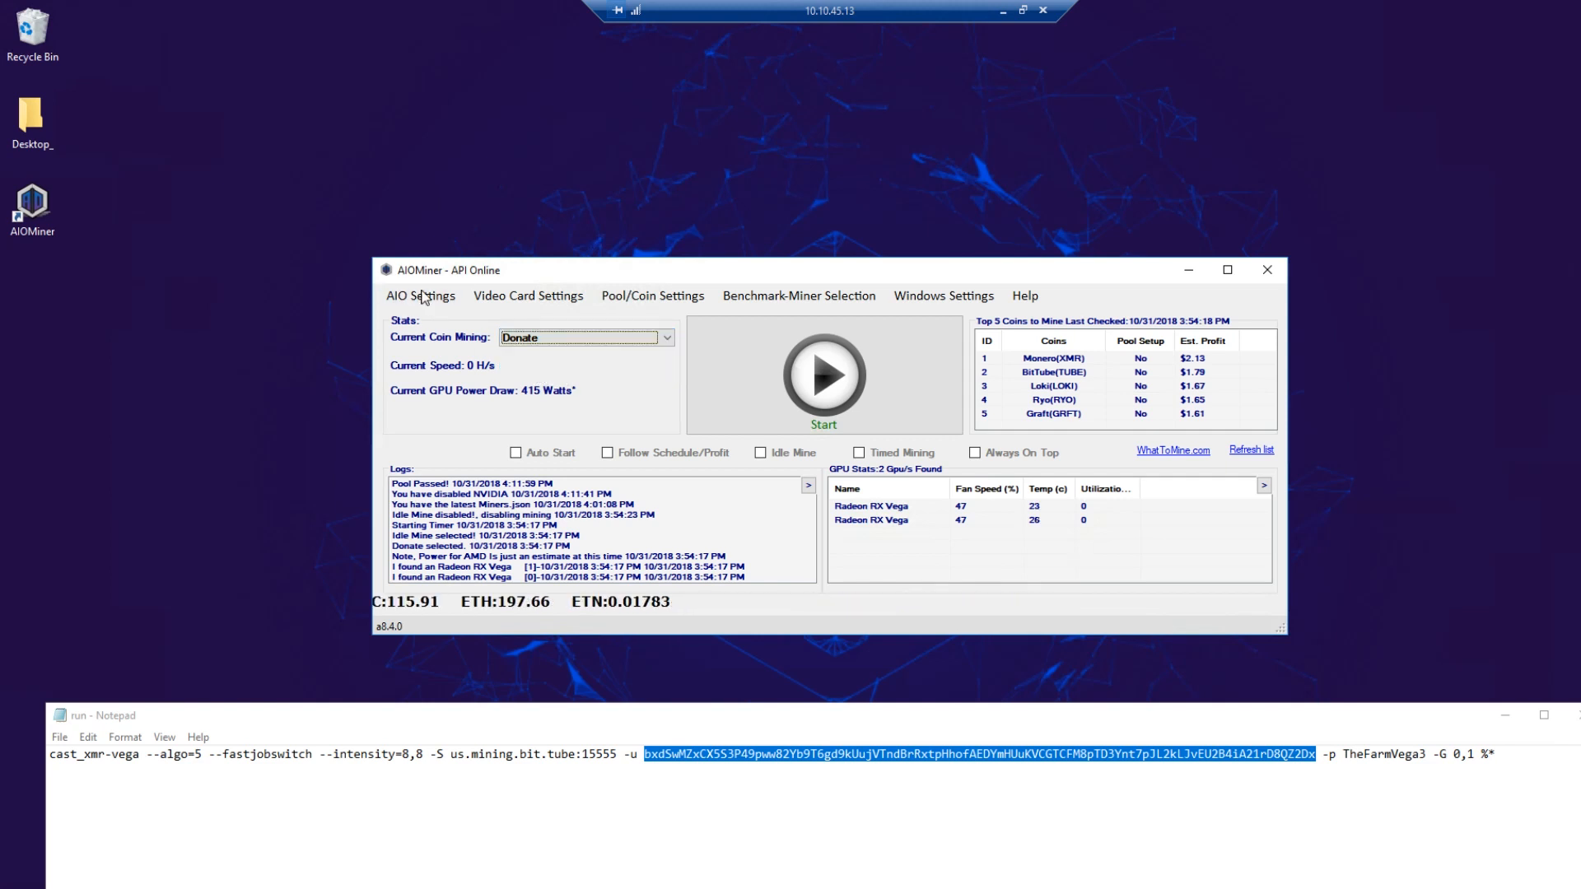
Step: Open the schedule settings and view the coin choices for Monday, closing the pool settings when finished
left_click(422, 298)
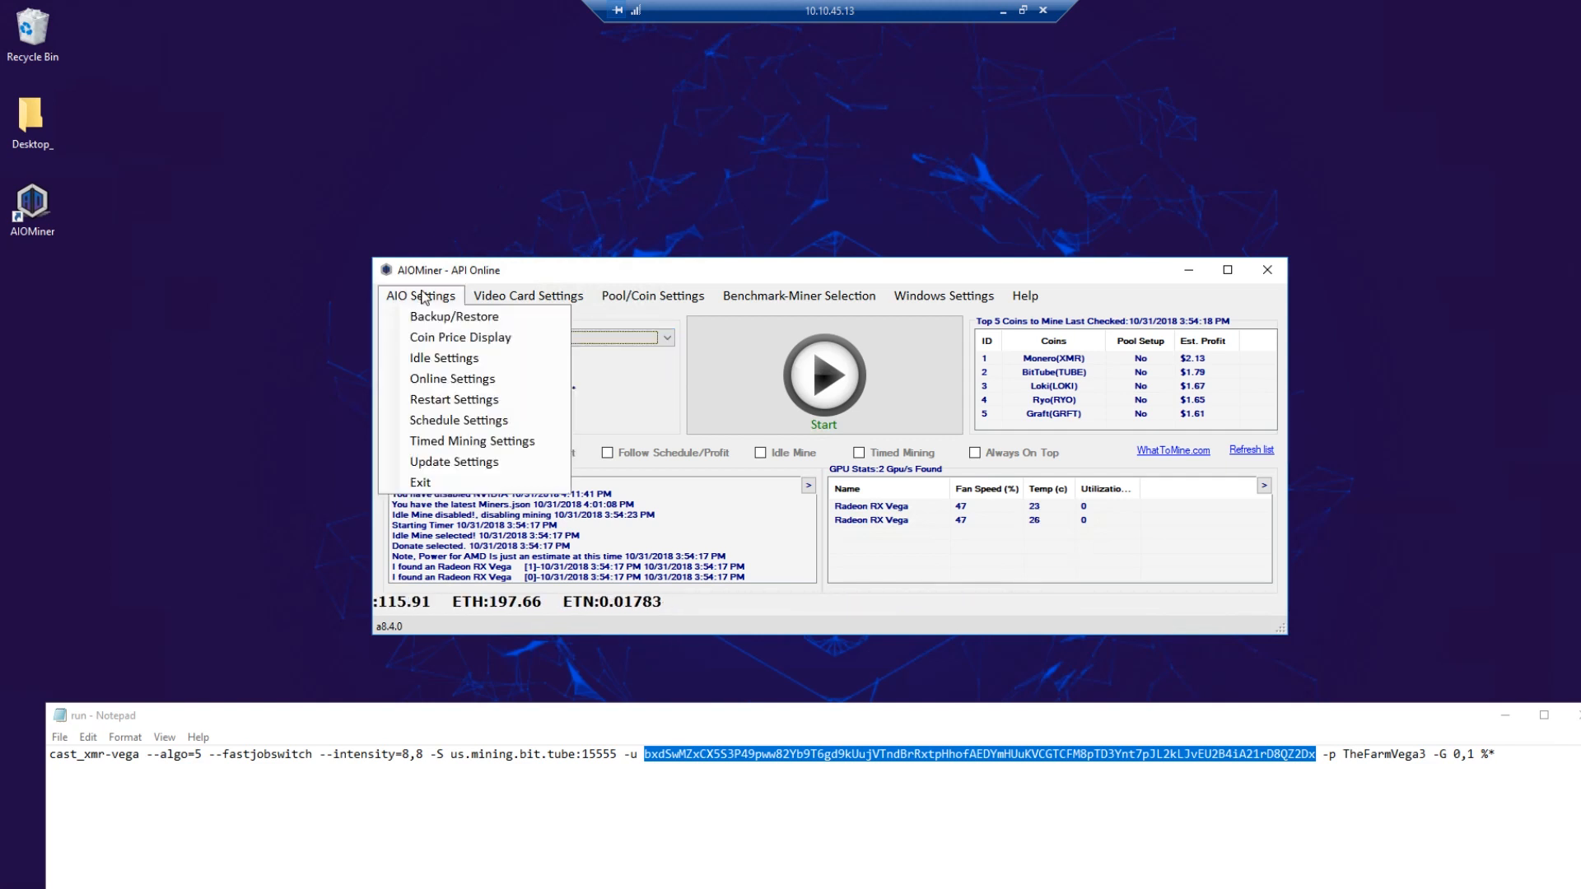
left_click(449, 421)
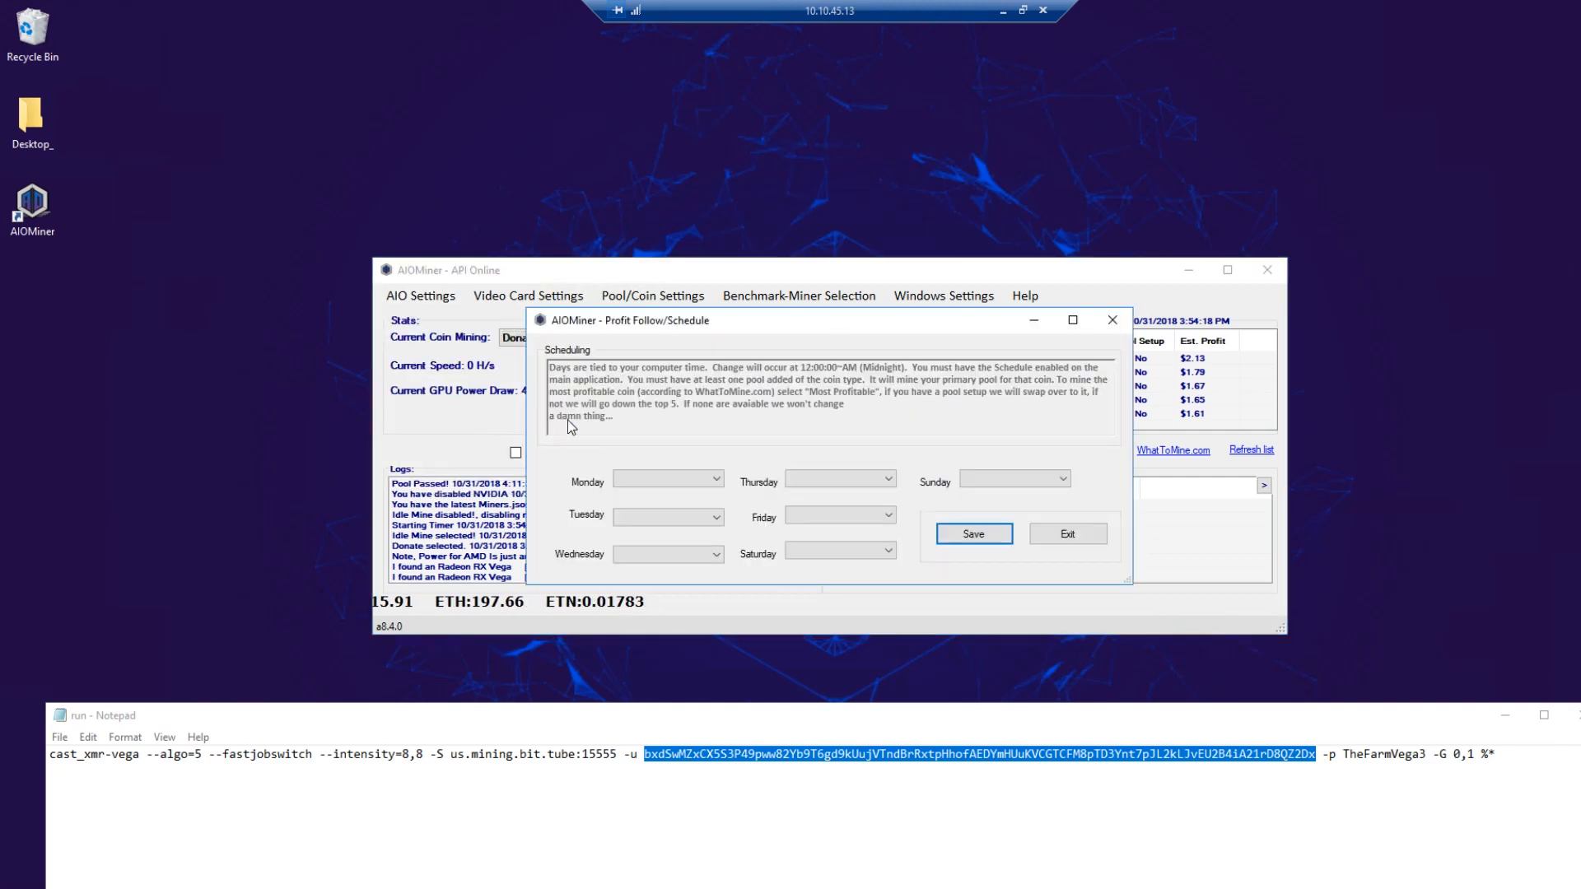
left_click(667, 481)
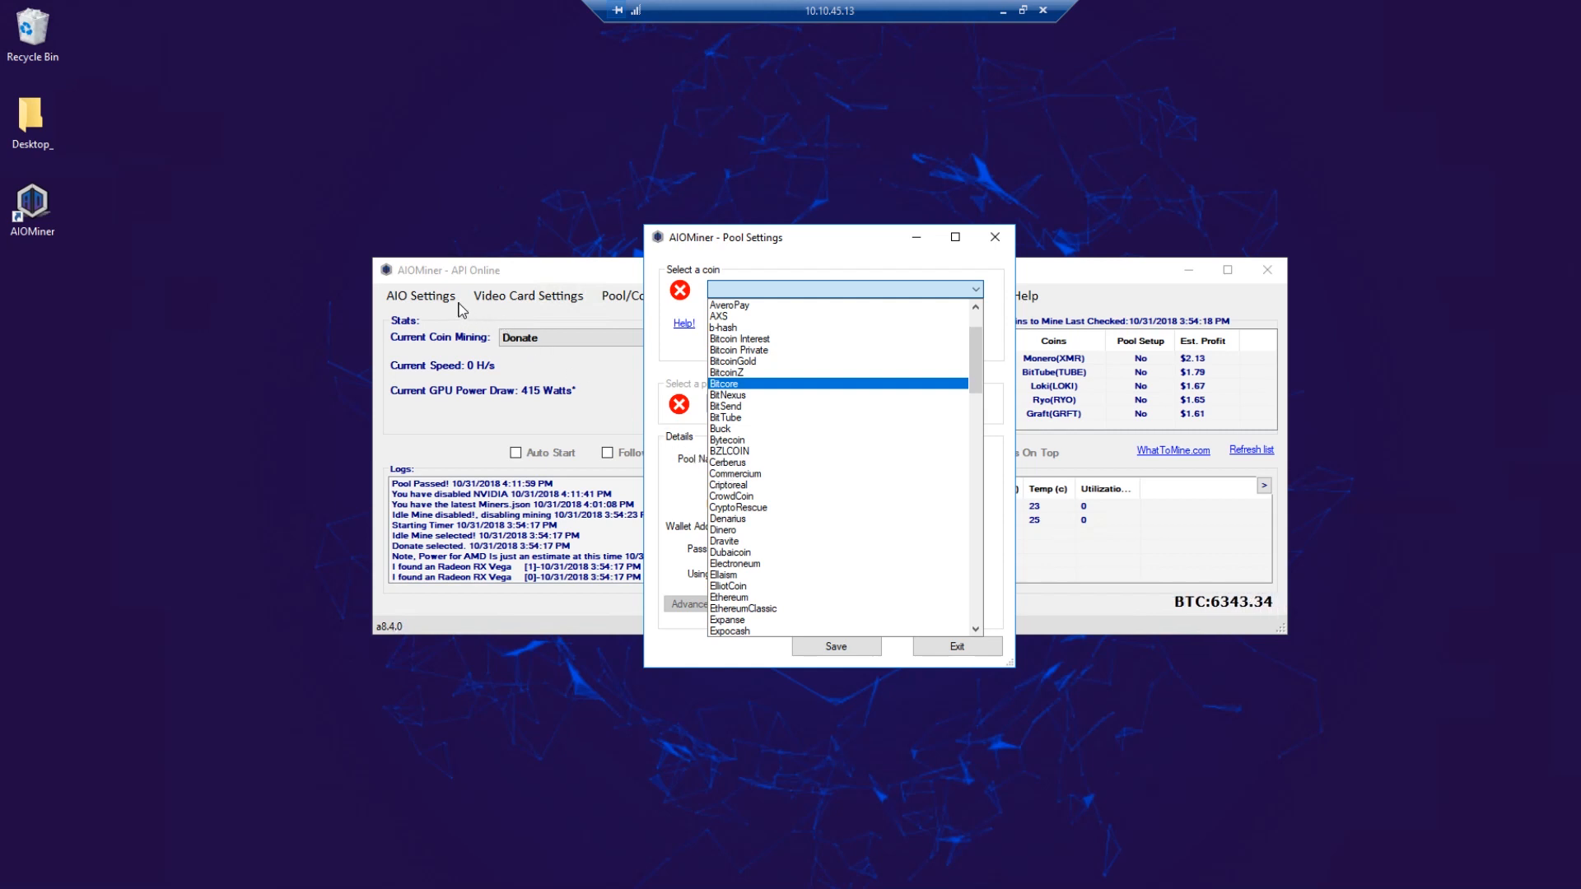
left_click(956, 647)
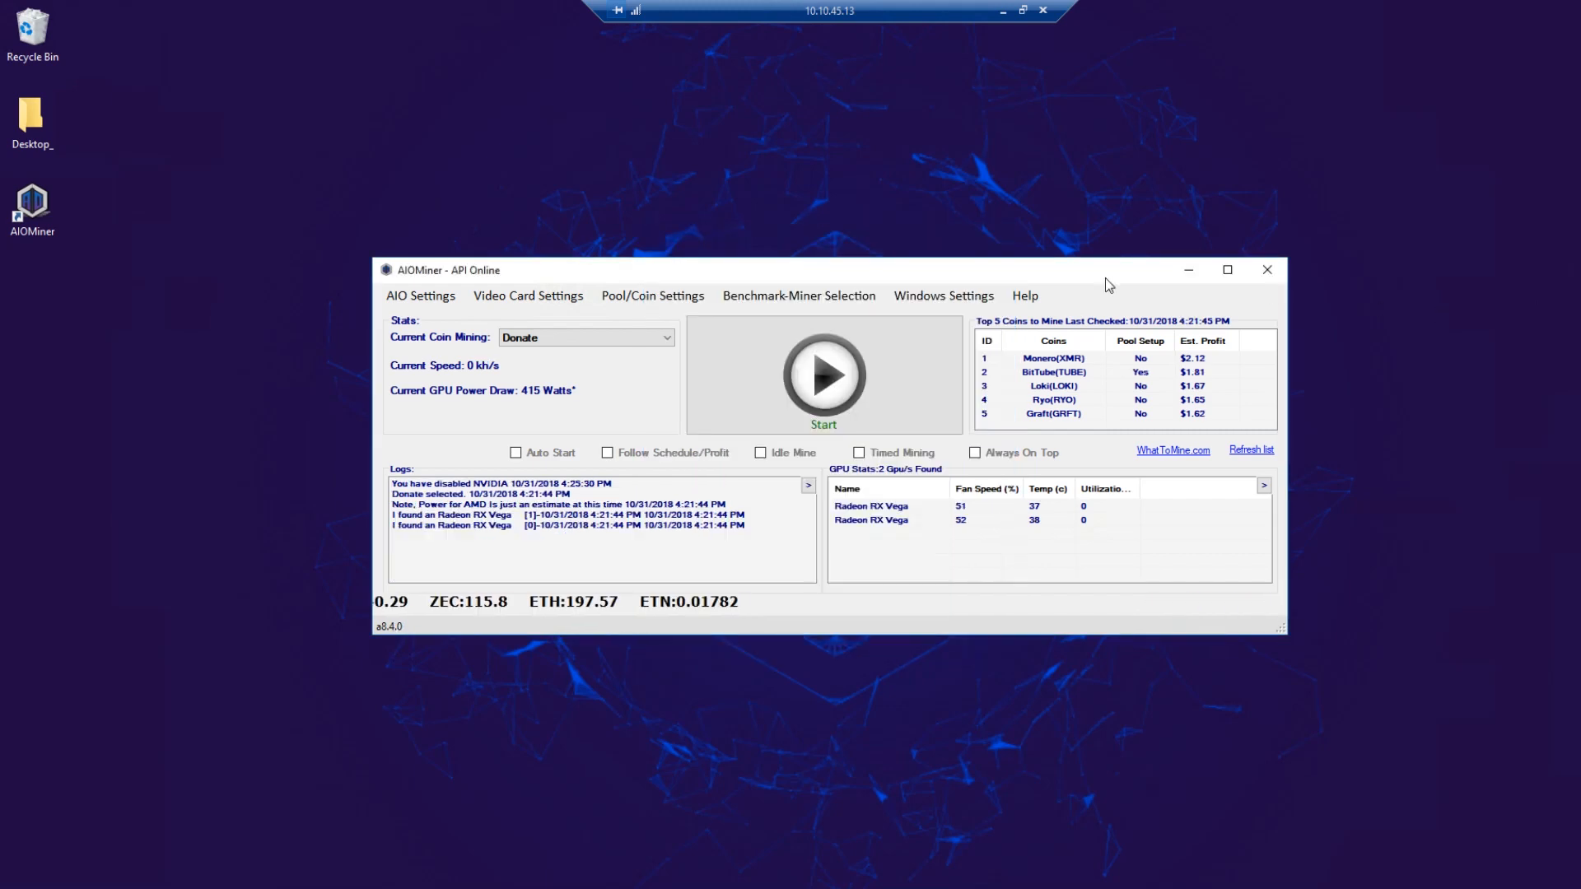
Step: Run the CNSaber benchmark with the xmrig_amd281 miner, and close the benchmark window once it completes
left_click(821, 295)
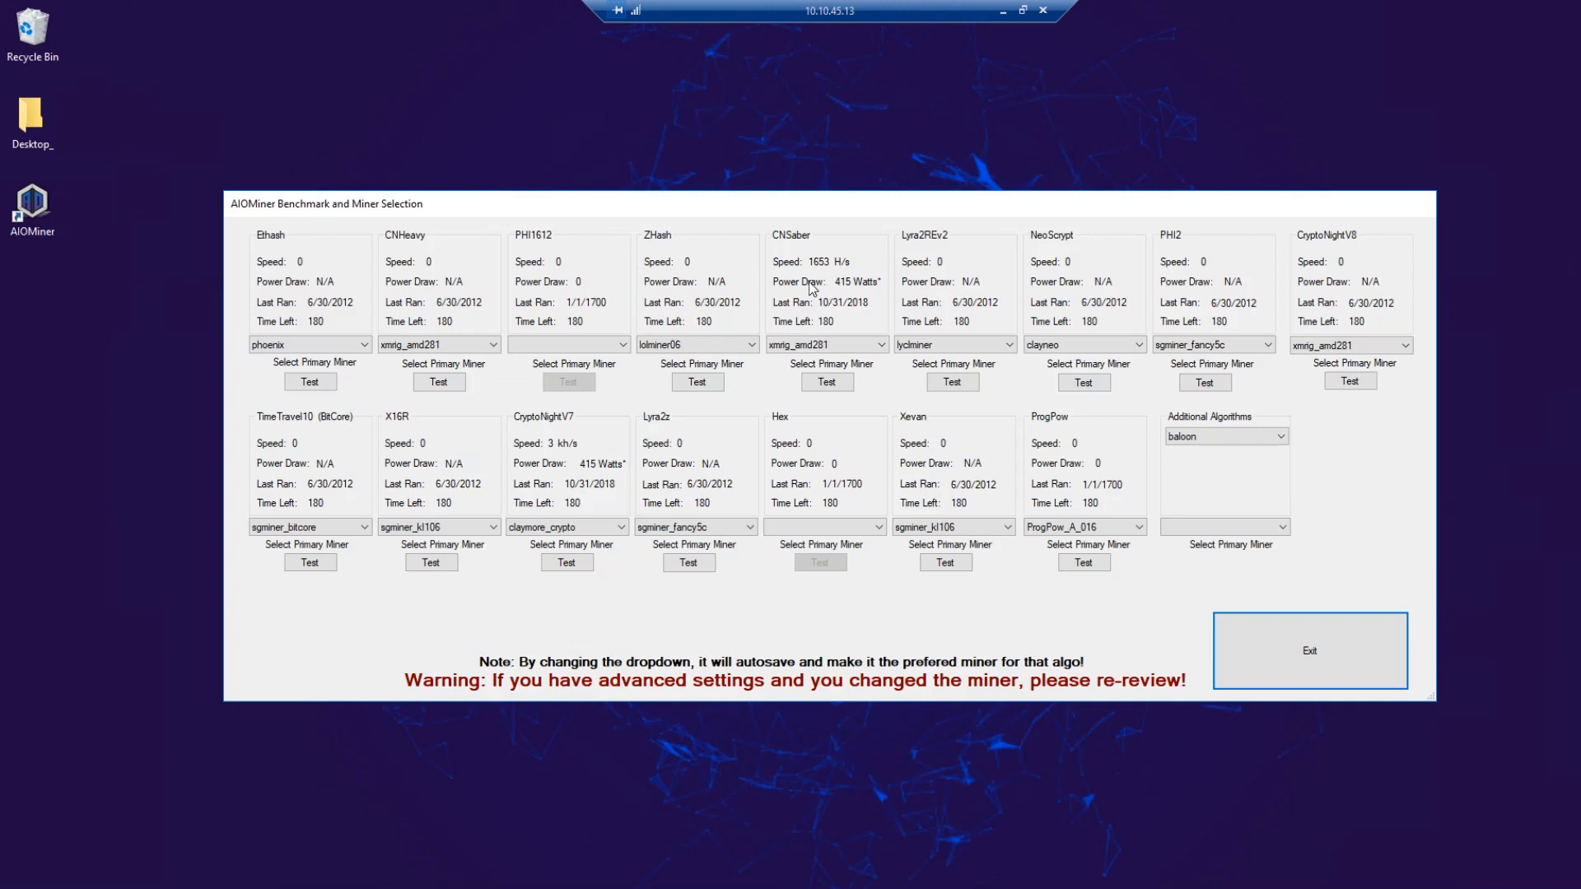
left_click(827, 384)
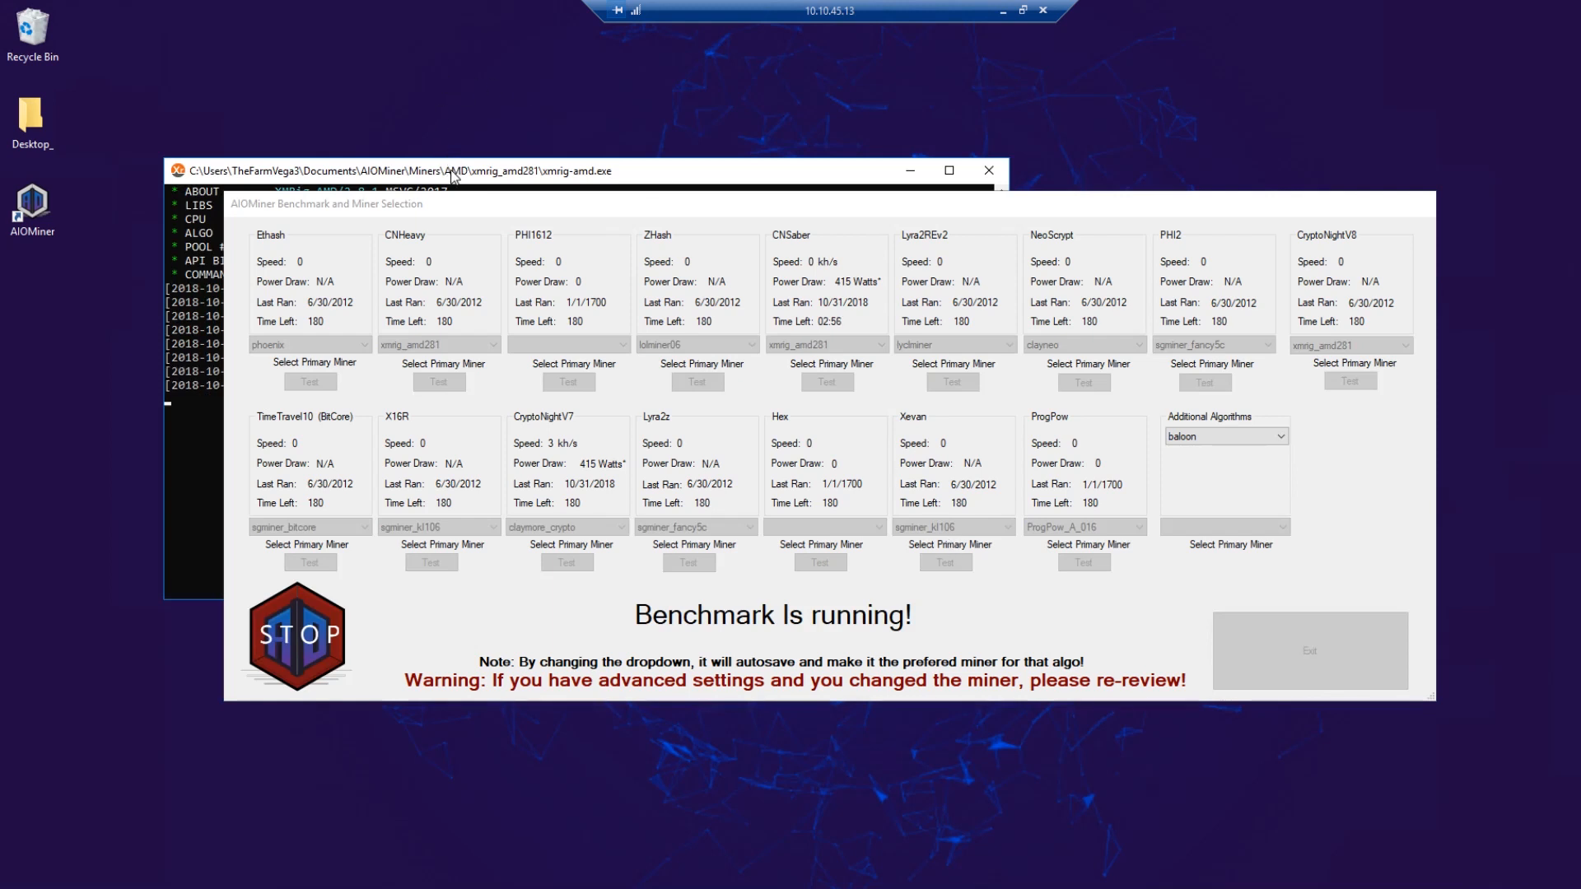
left_click_drag(601, 203, 801, 481)
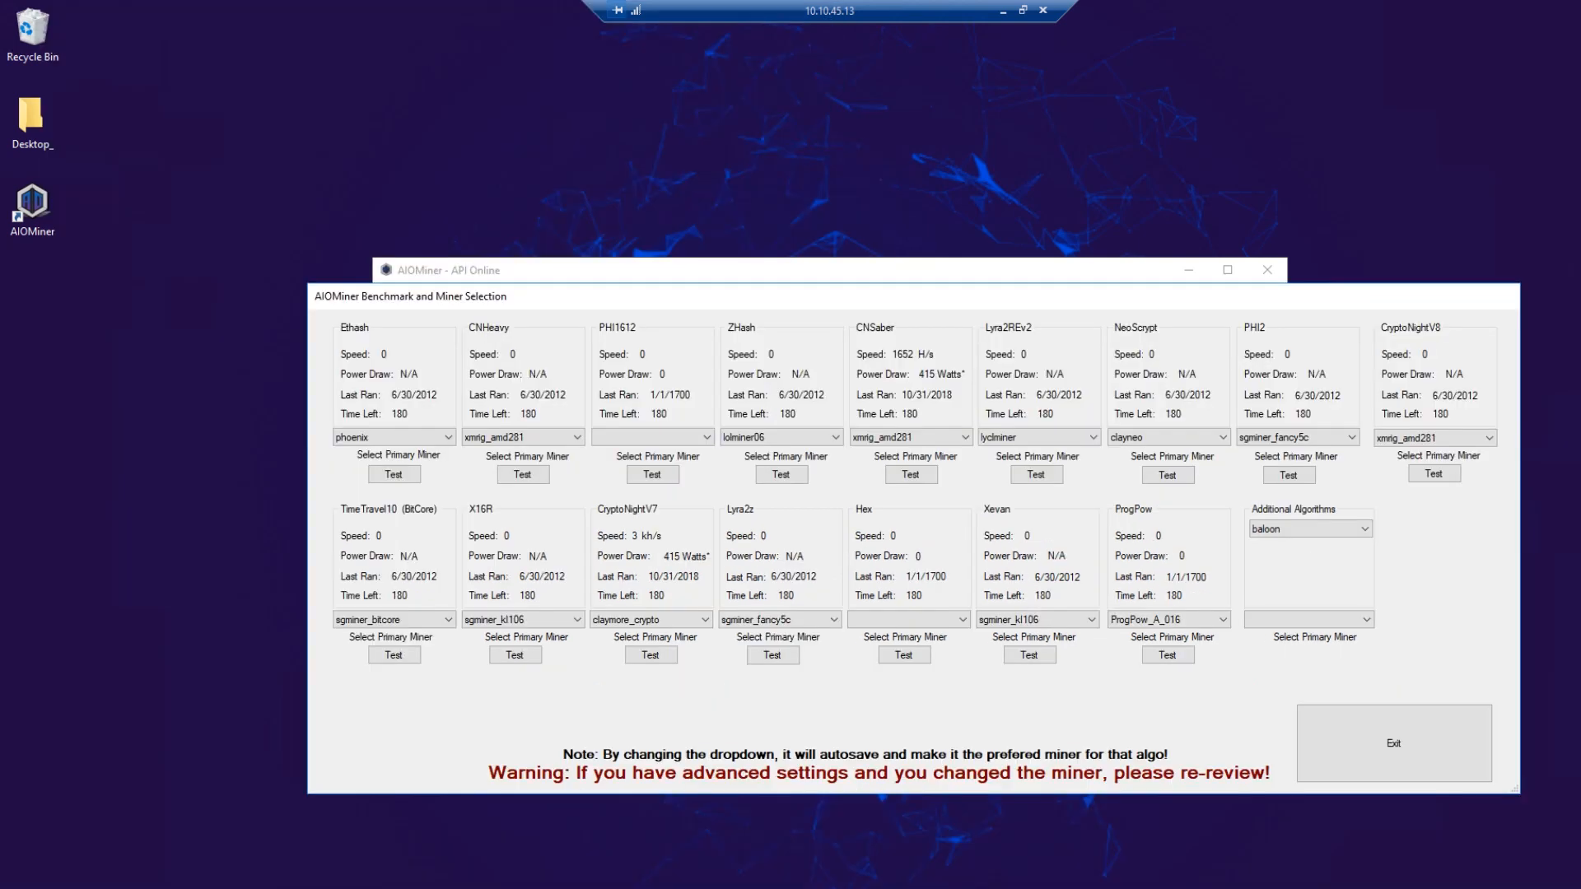
left_click(1396, 743)
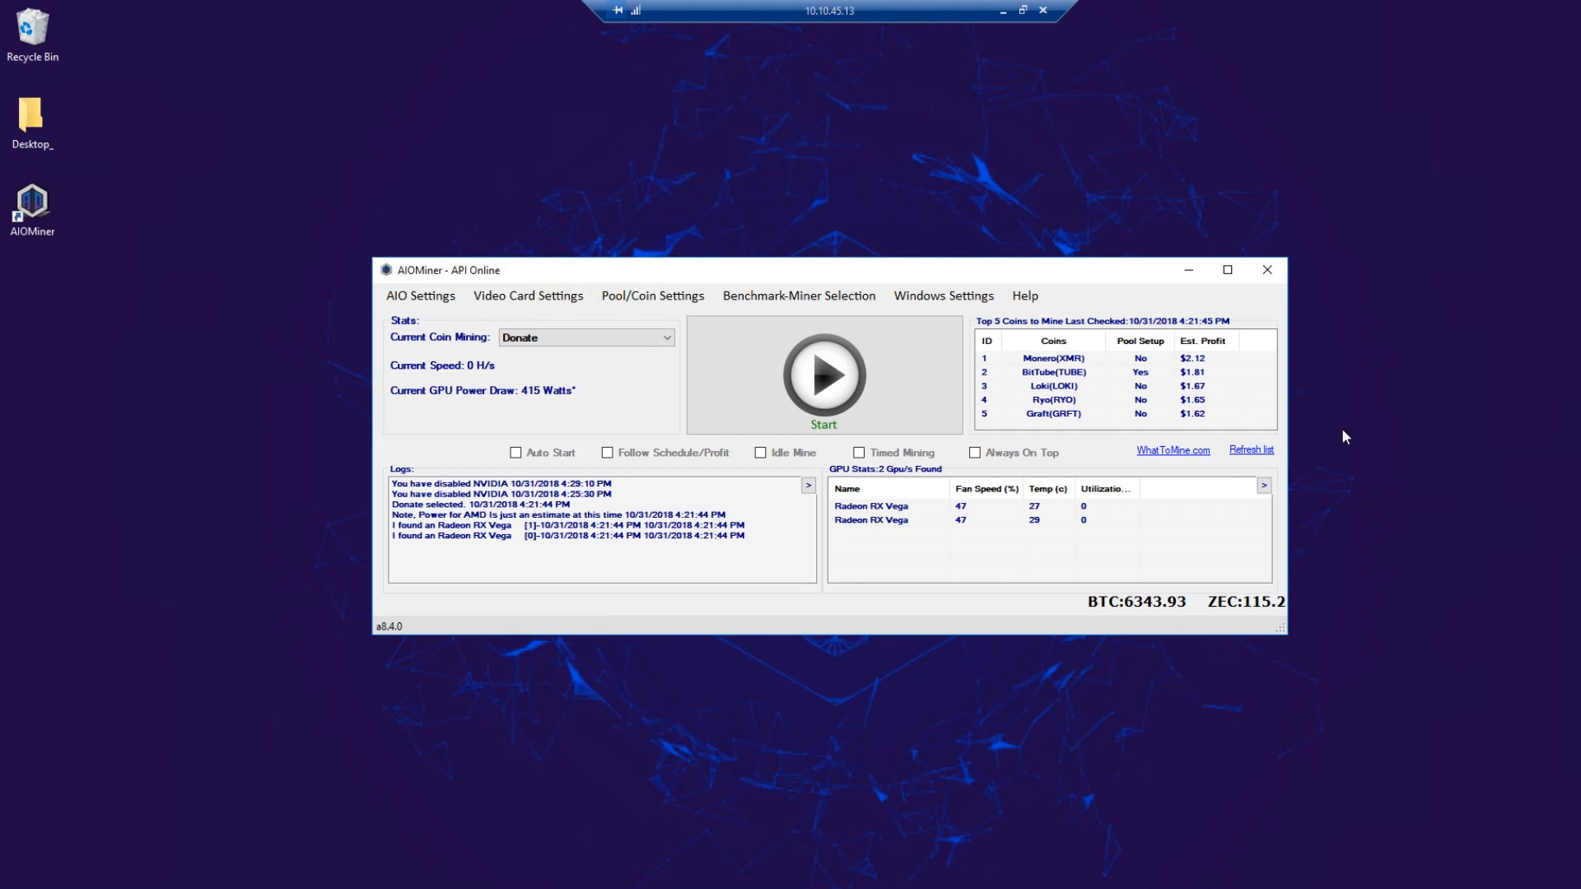
Step: Reopen the benchmark and miner selection and view the primary miner choices for CNSaber
left_click(842, 301)
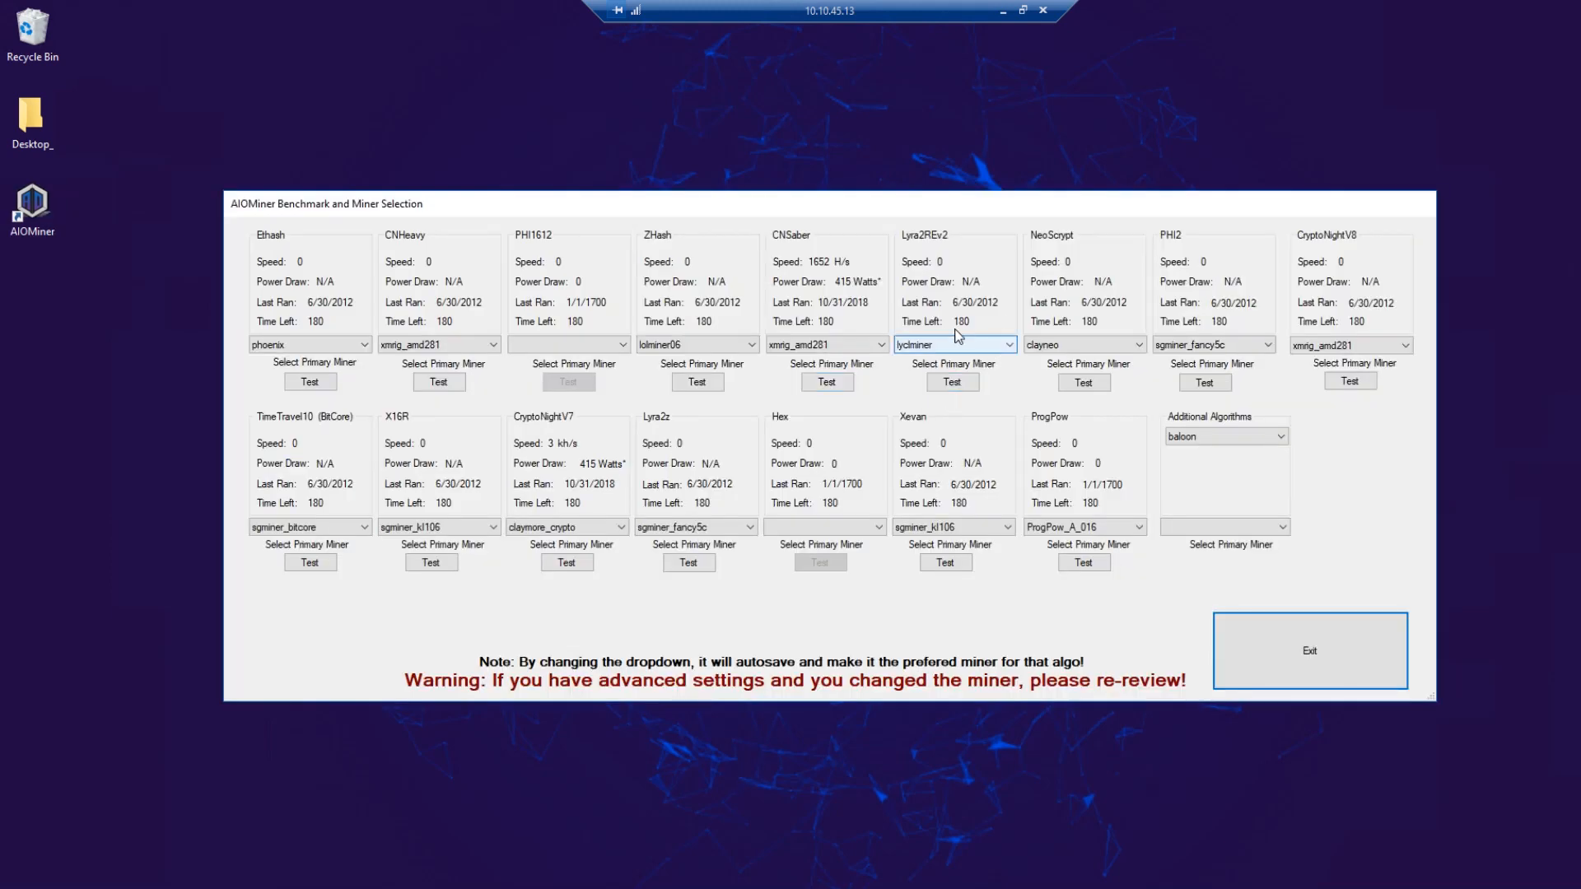
left_click(853, 351)
left_click(854, 351)
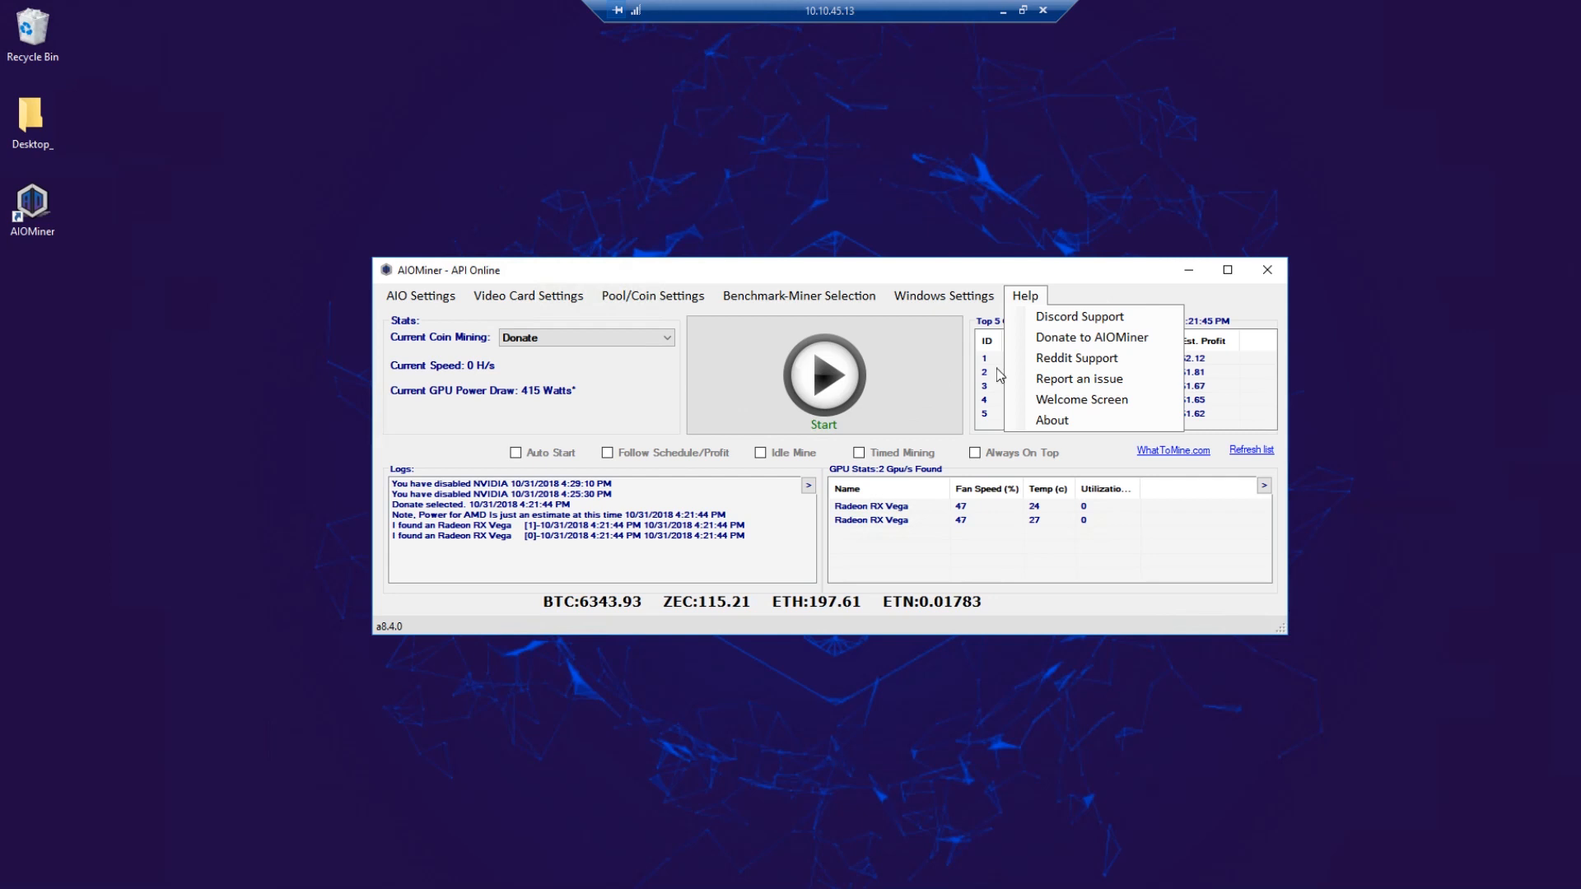
Step: Open the auto login on boot settings, move their window beside the main one, and try to disable auto login
mouse_move(964, 305)
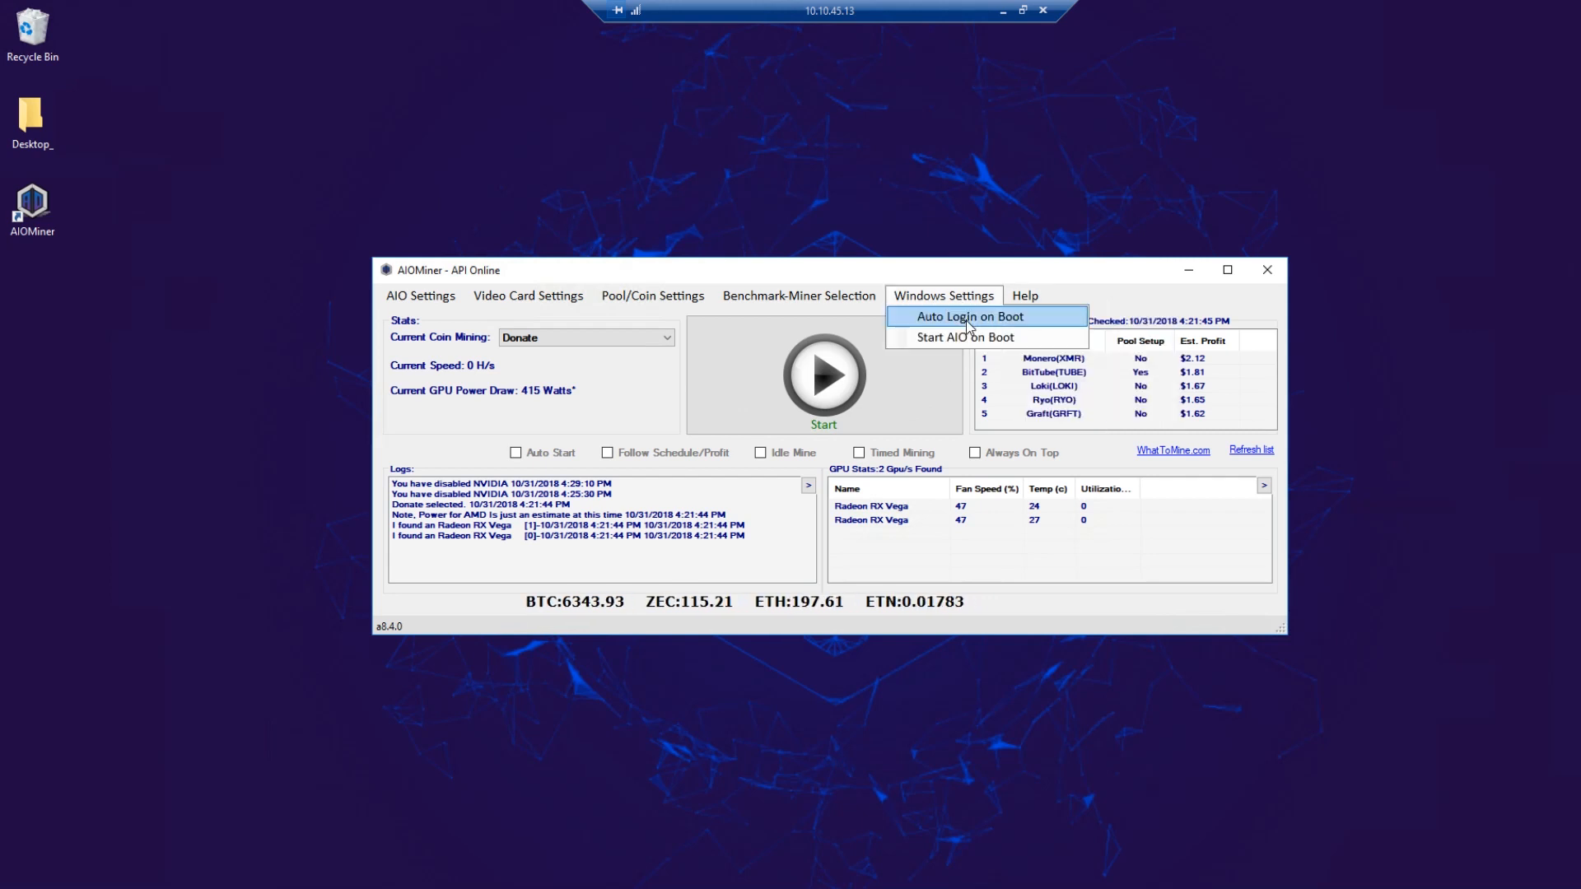
left_click(967, 318)
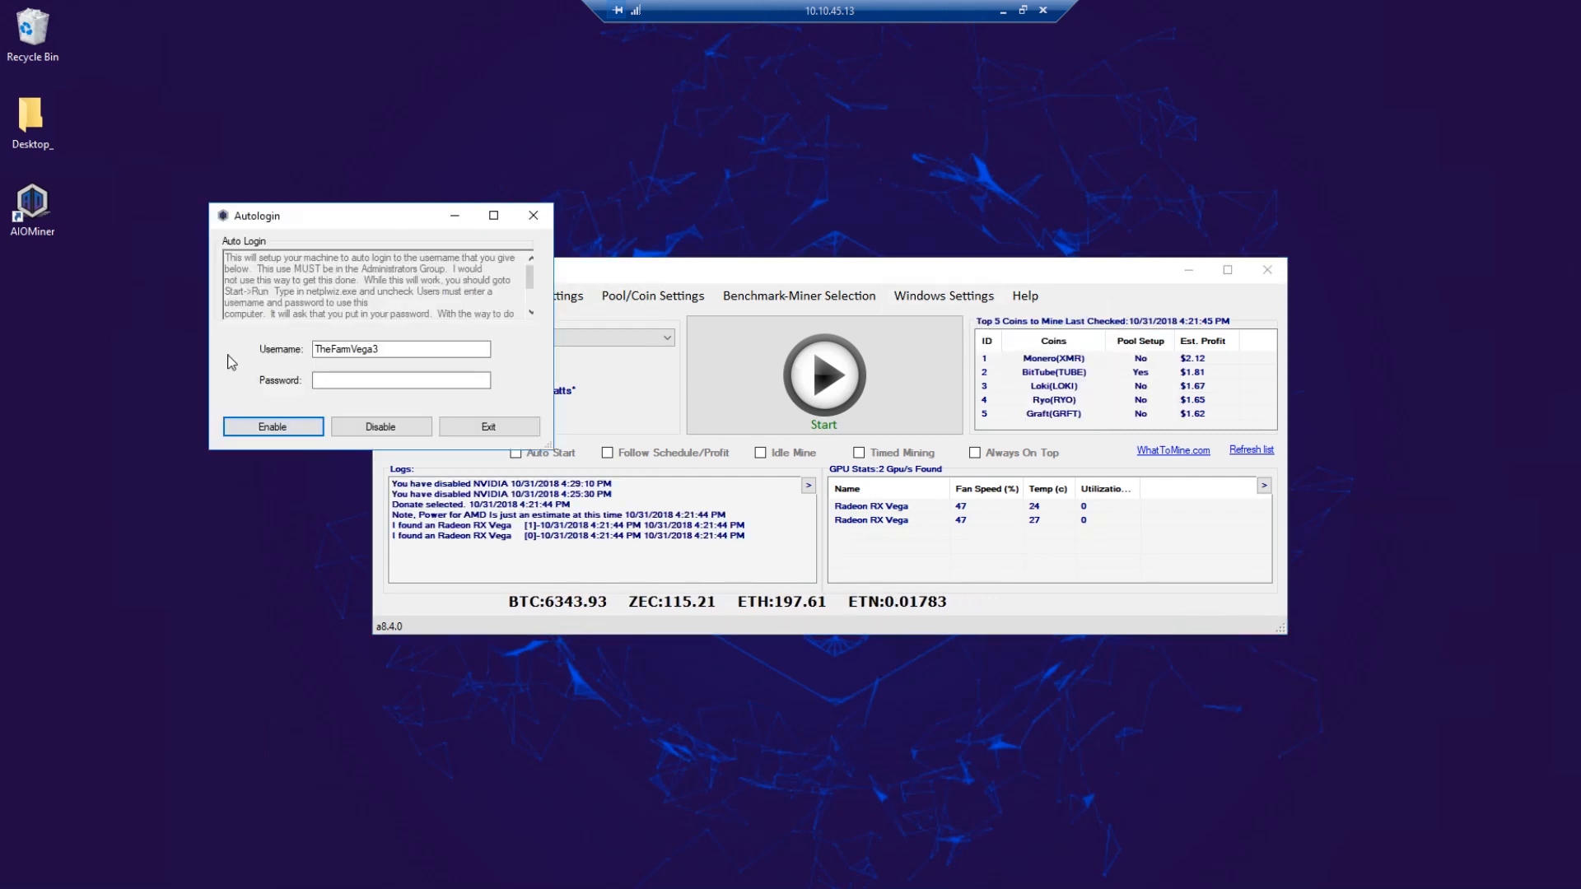
left_click_drag(364, 219, 1400, 219)
left_click(1388, 367)
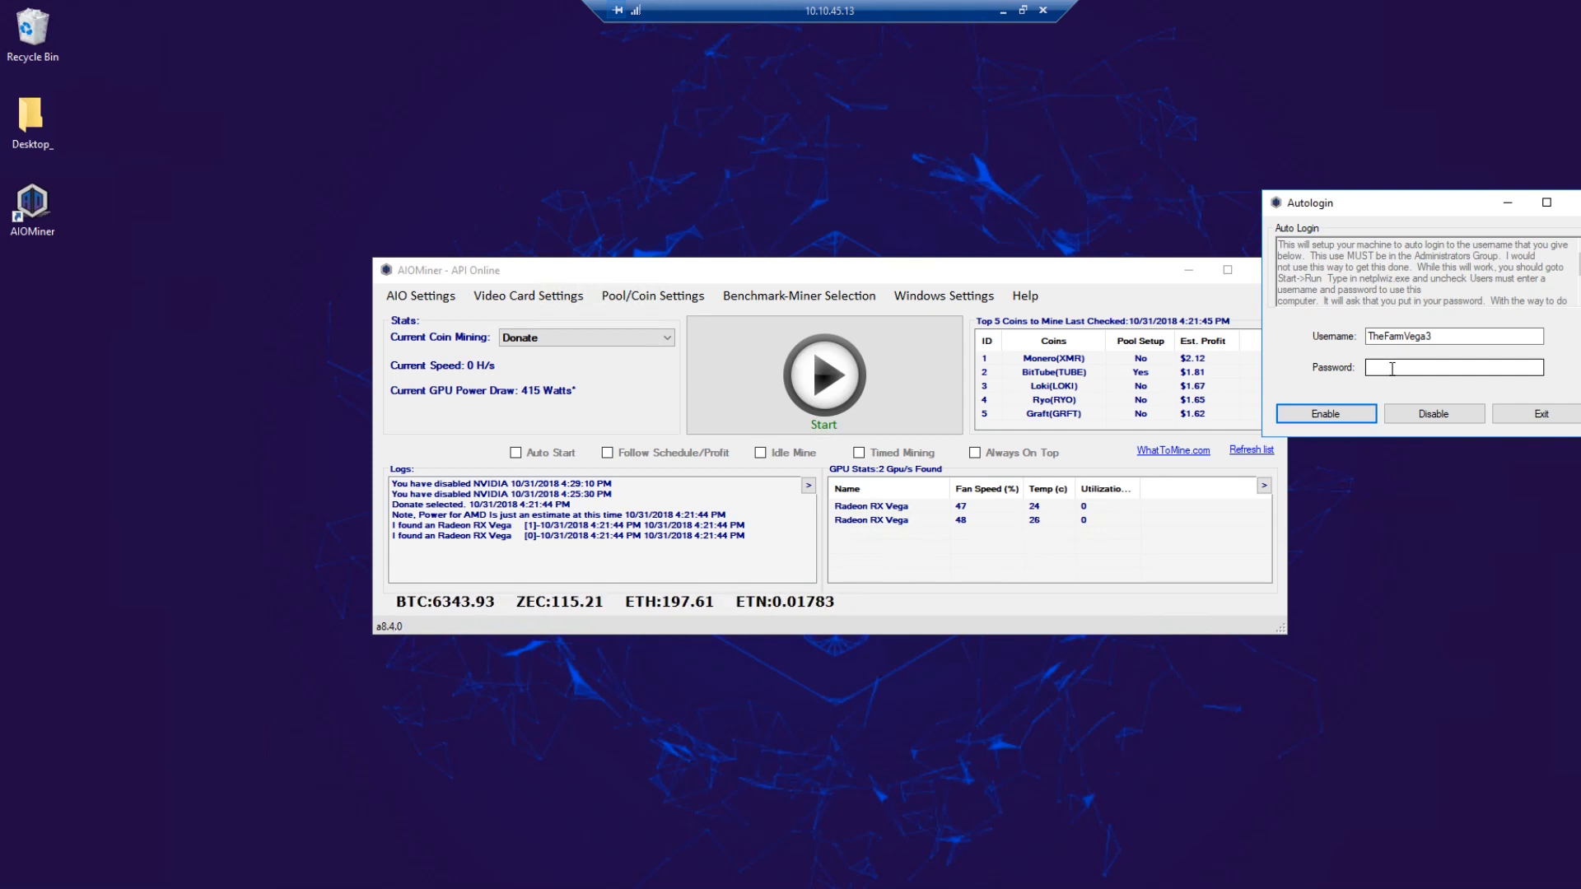
left_click(1445, 419)
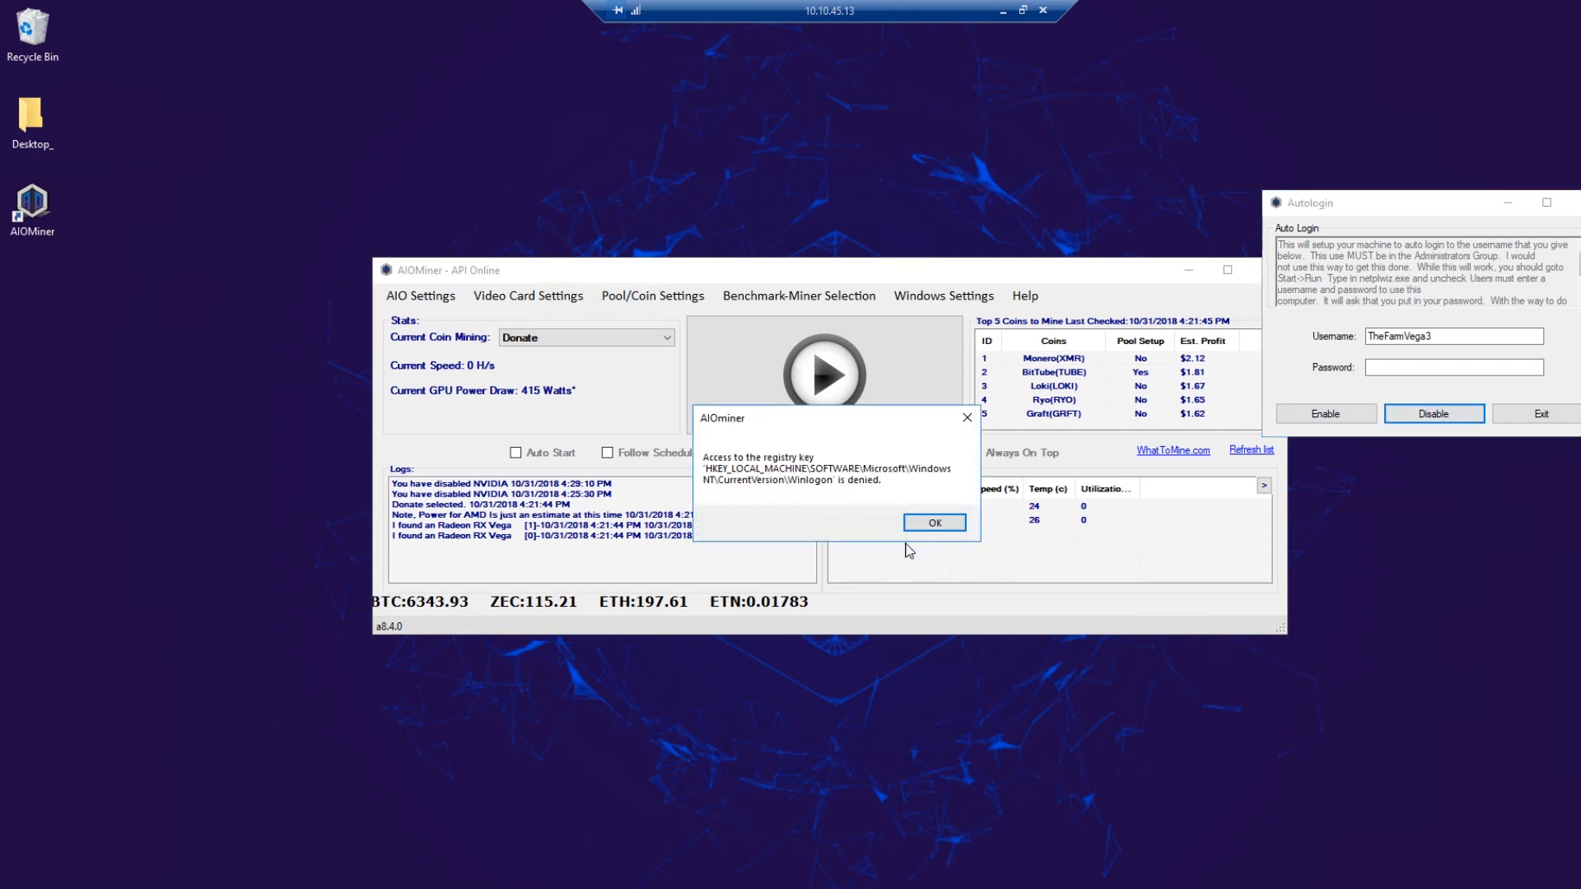
left_click(927, 524)
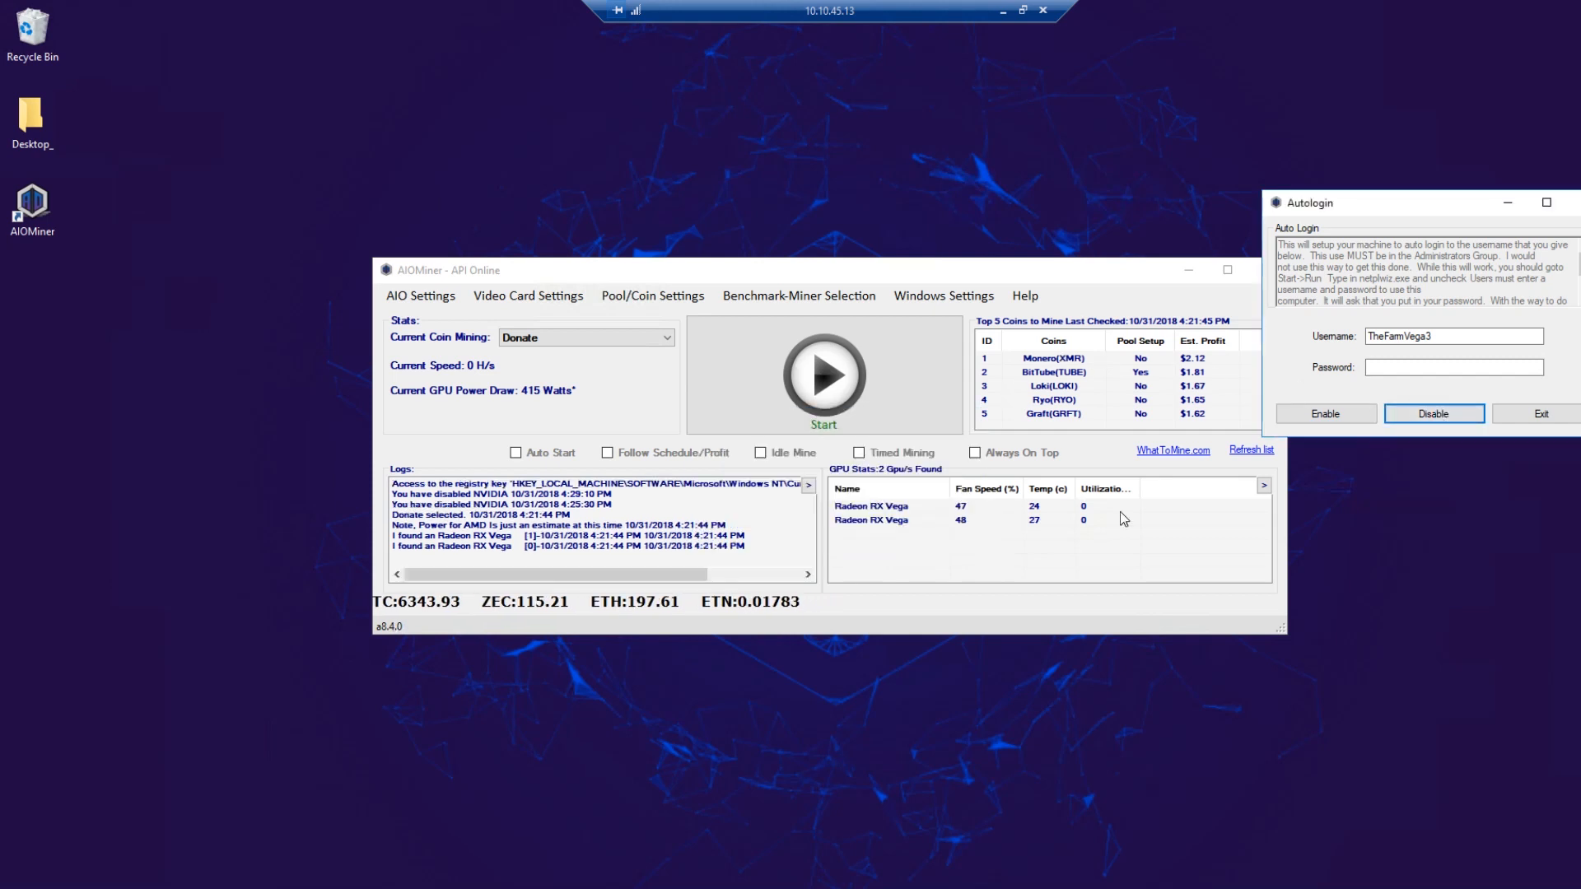
Step: Exit the auto login settings, then view the options for starting AIOMiner on boot and close them without changing anything
left_click(1540, 414)
left_click(944, 298)
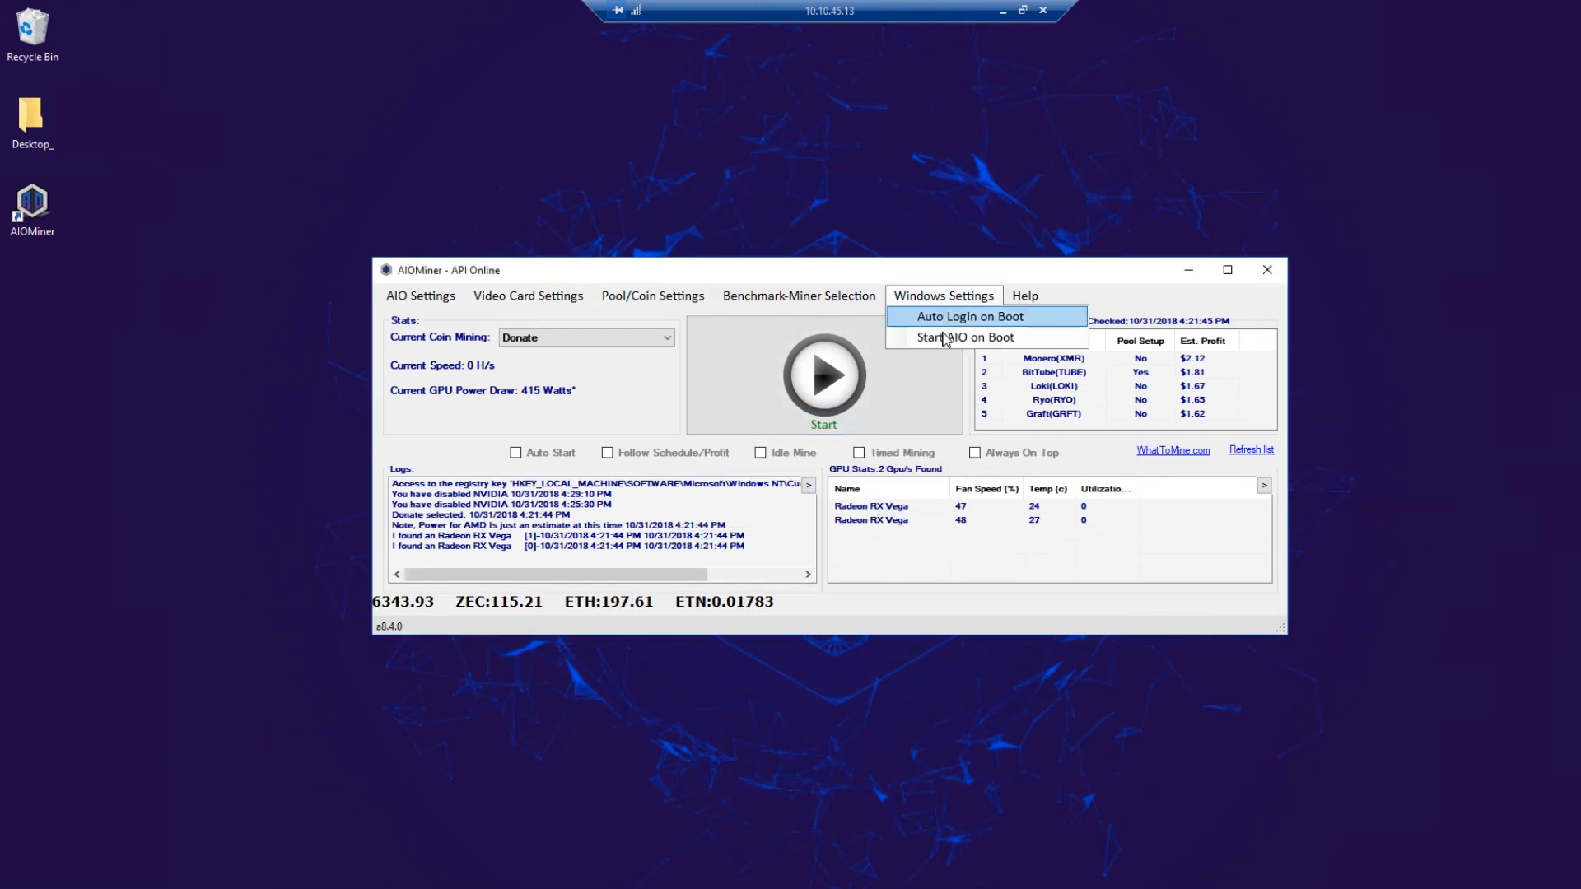
left_click(948, 336)
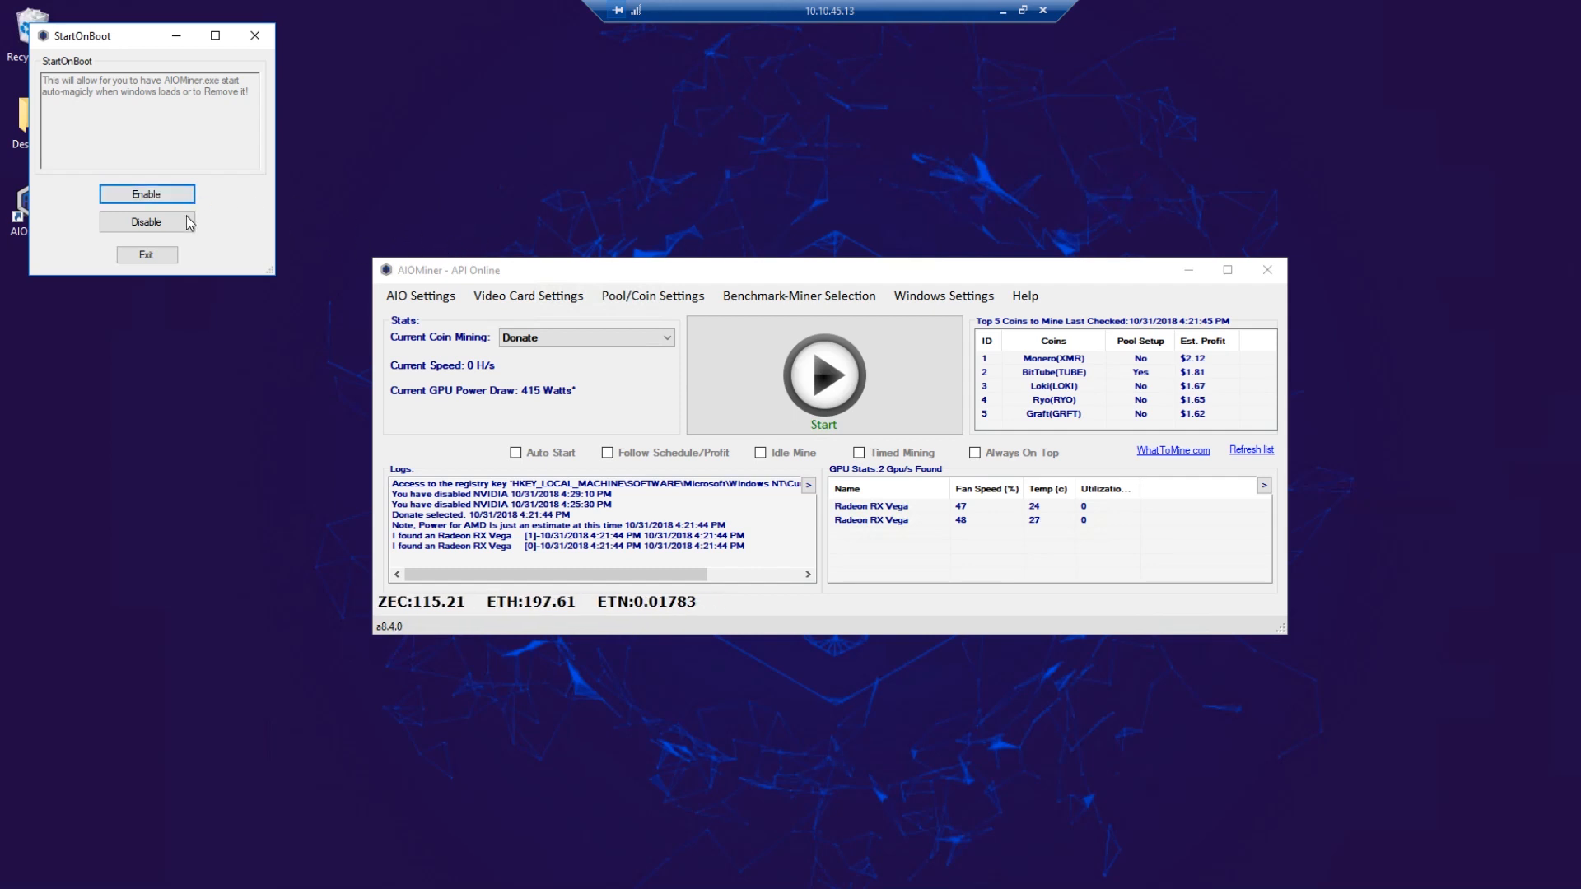
left_click(146, 255)
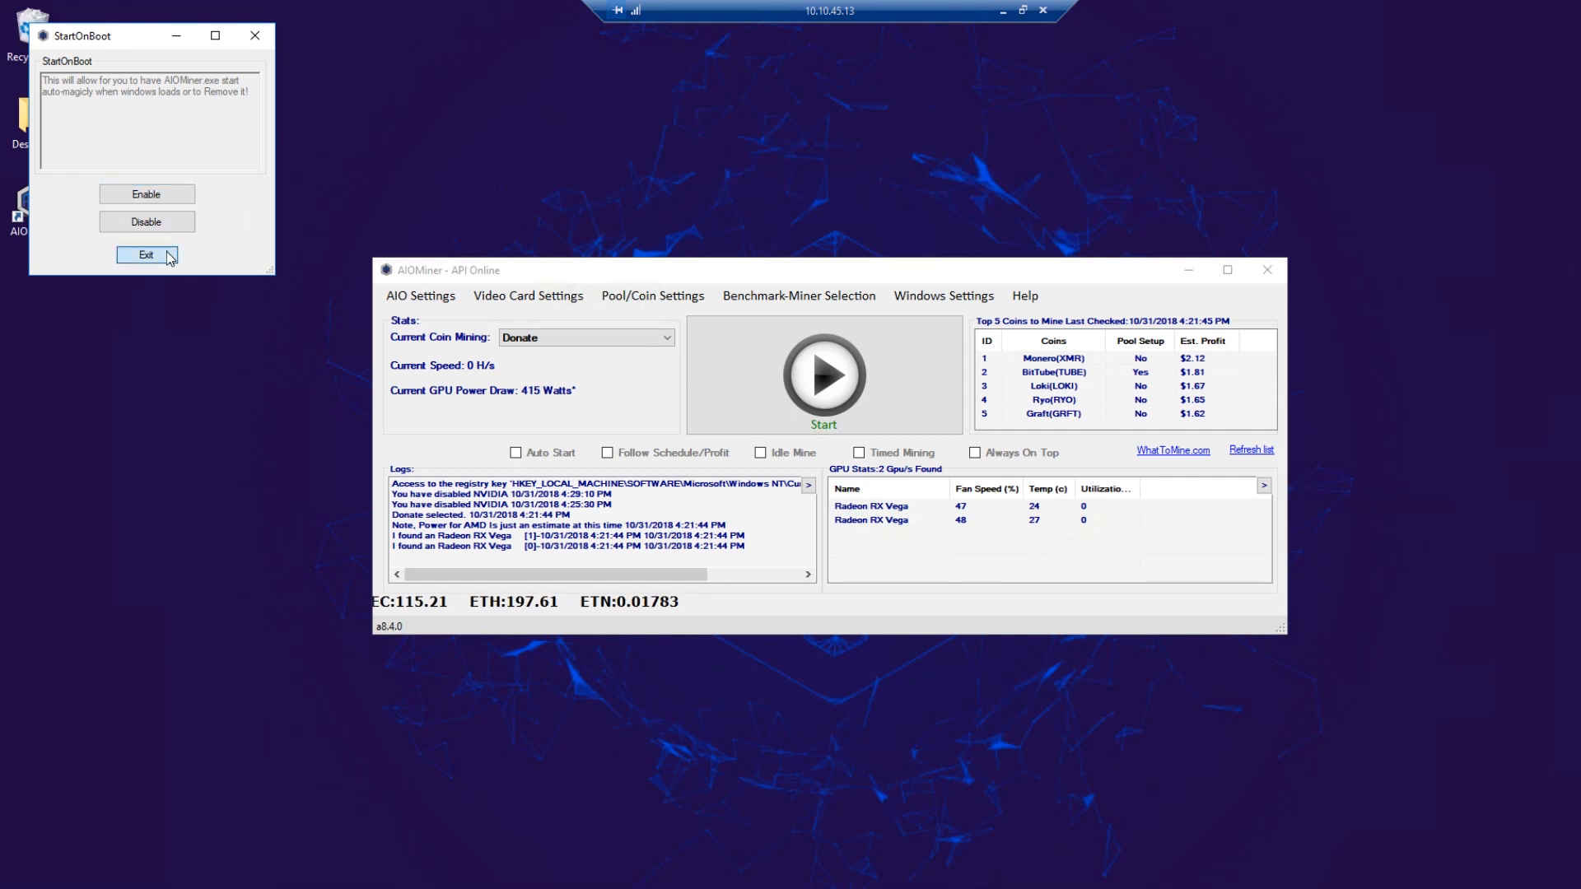
left_click(932, 295)
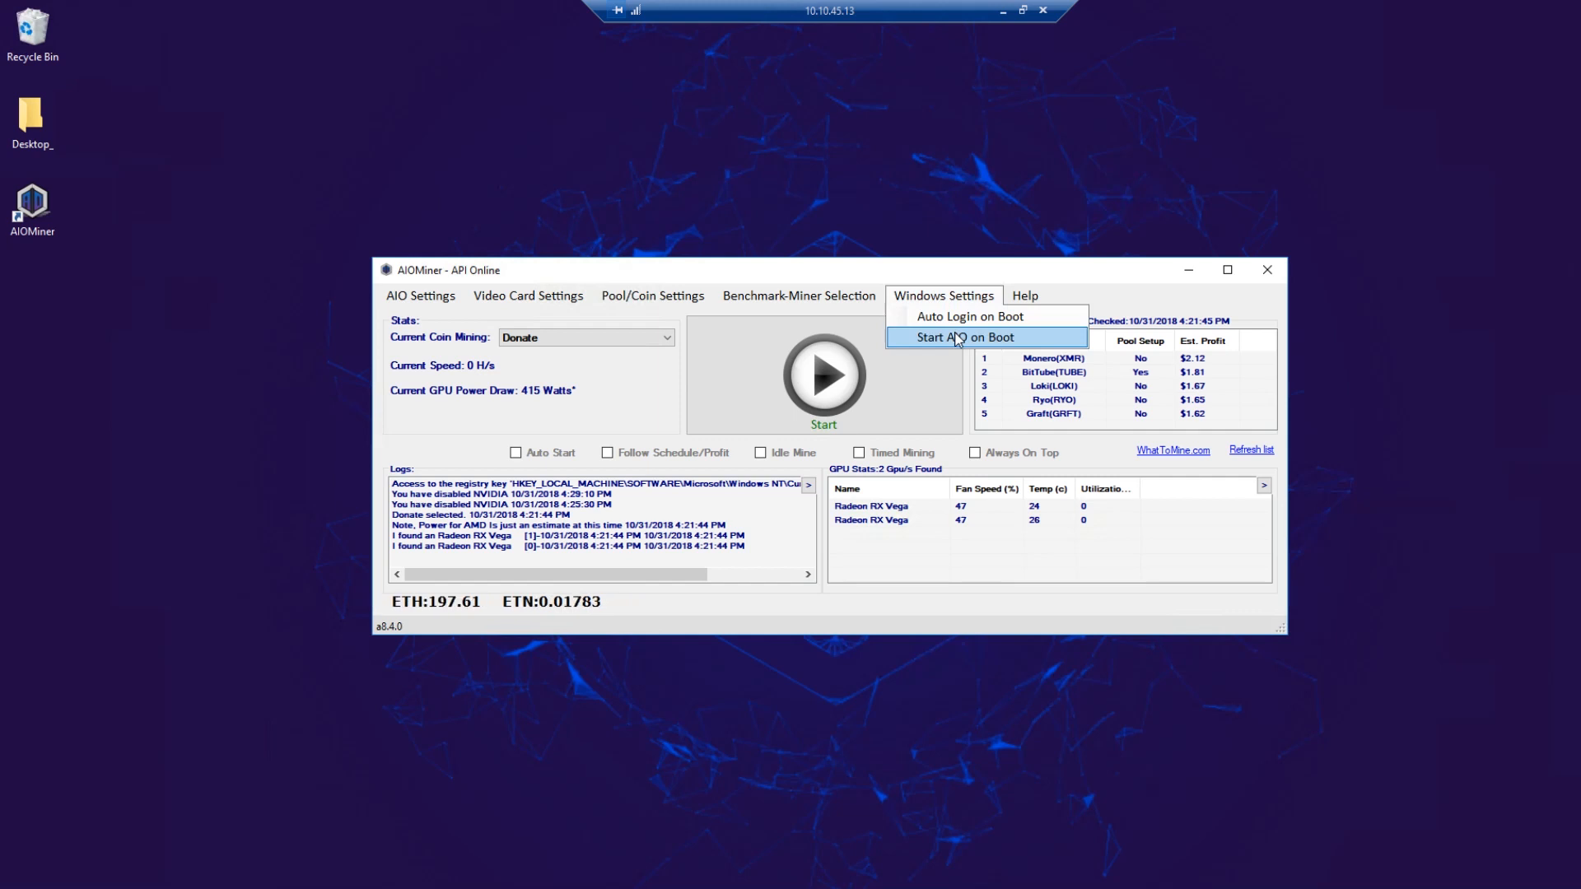
left_click(957, 337)
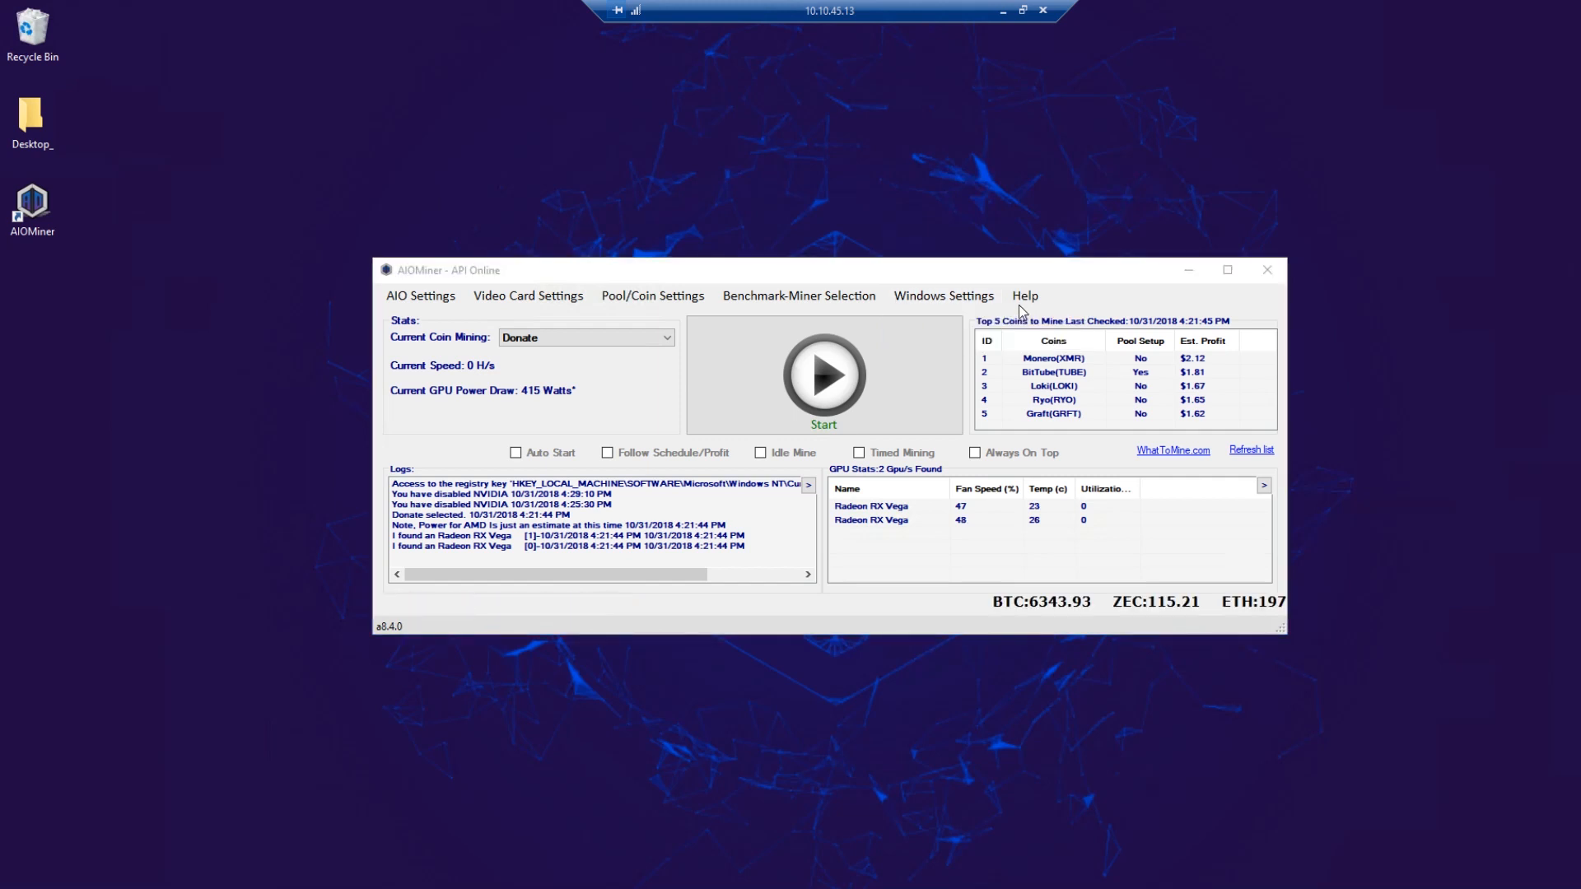
Step: Review the help resources, viewing the welcome screen, the About AIOMiner information and the Donate to AIOMiner entry
left_click(1022, 303)
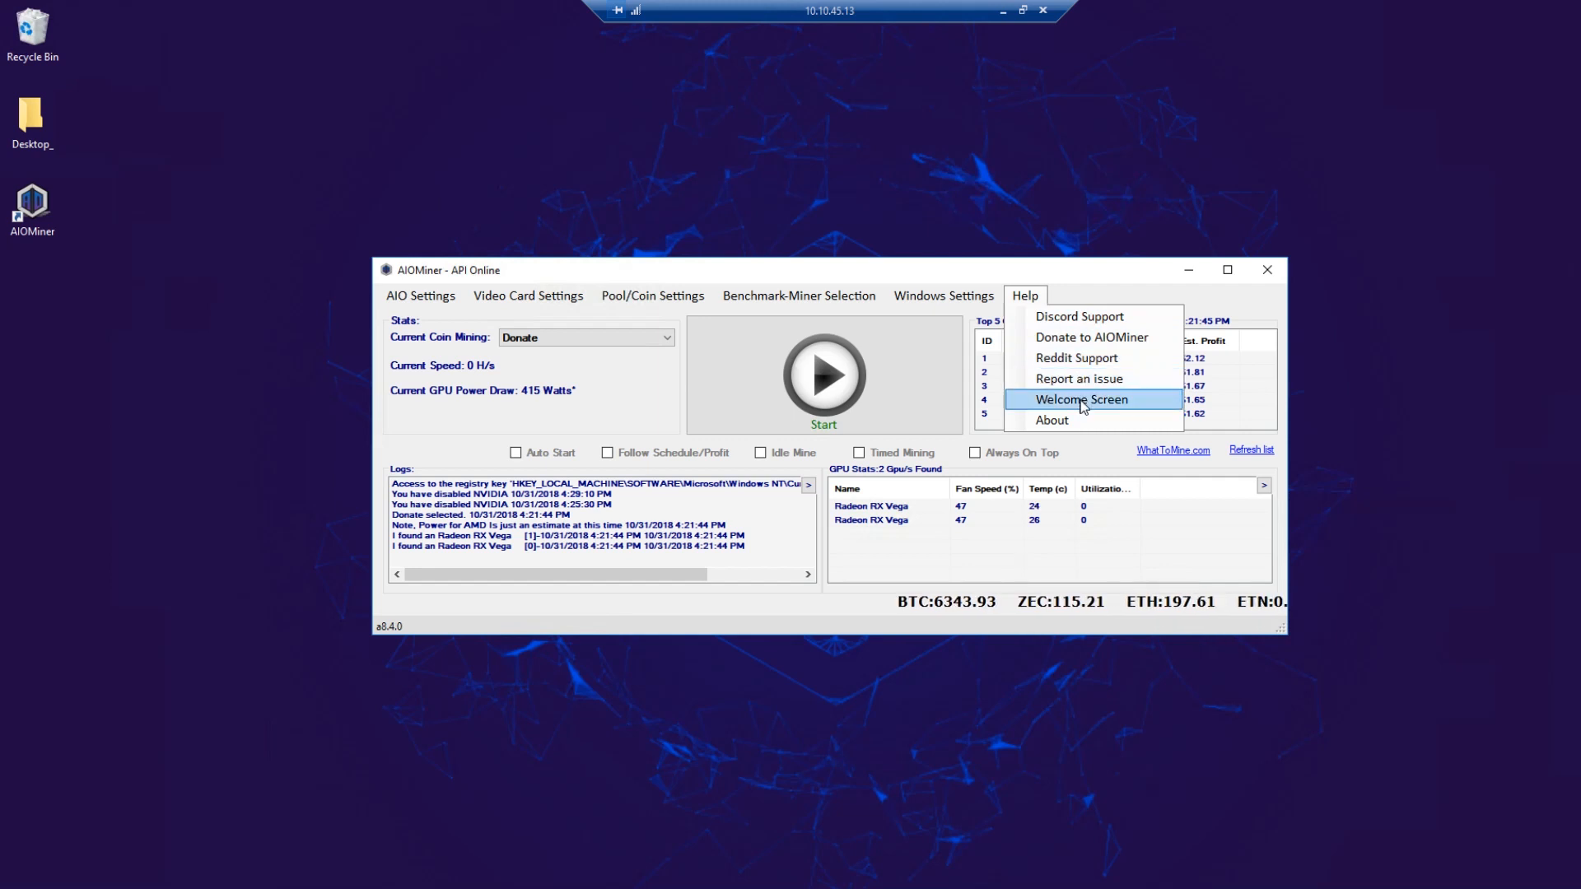
left_click(1083, 401)
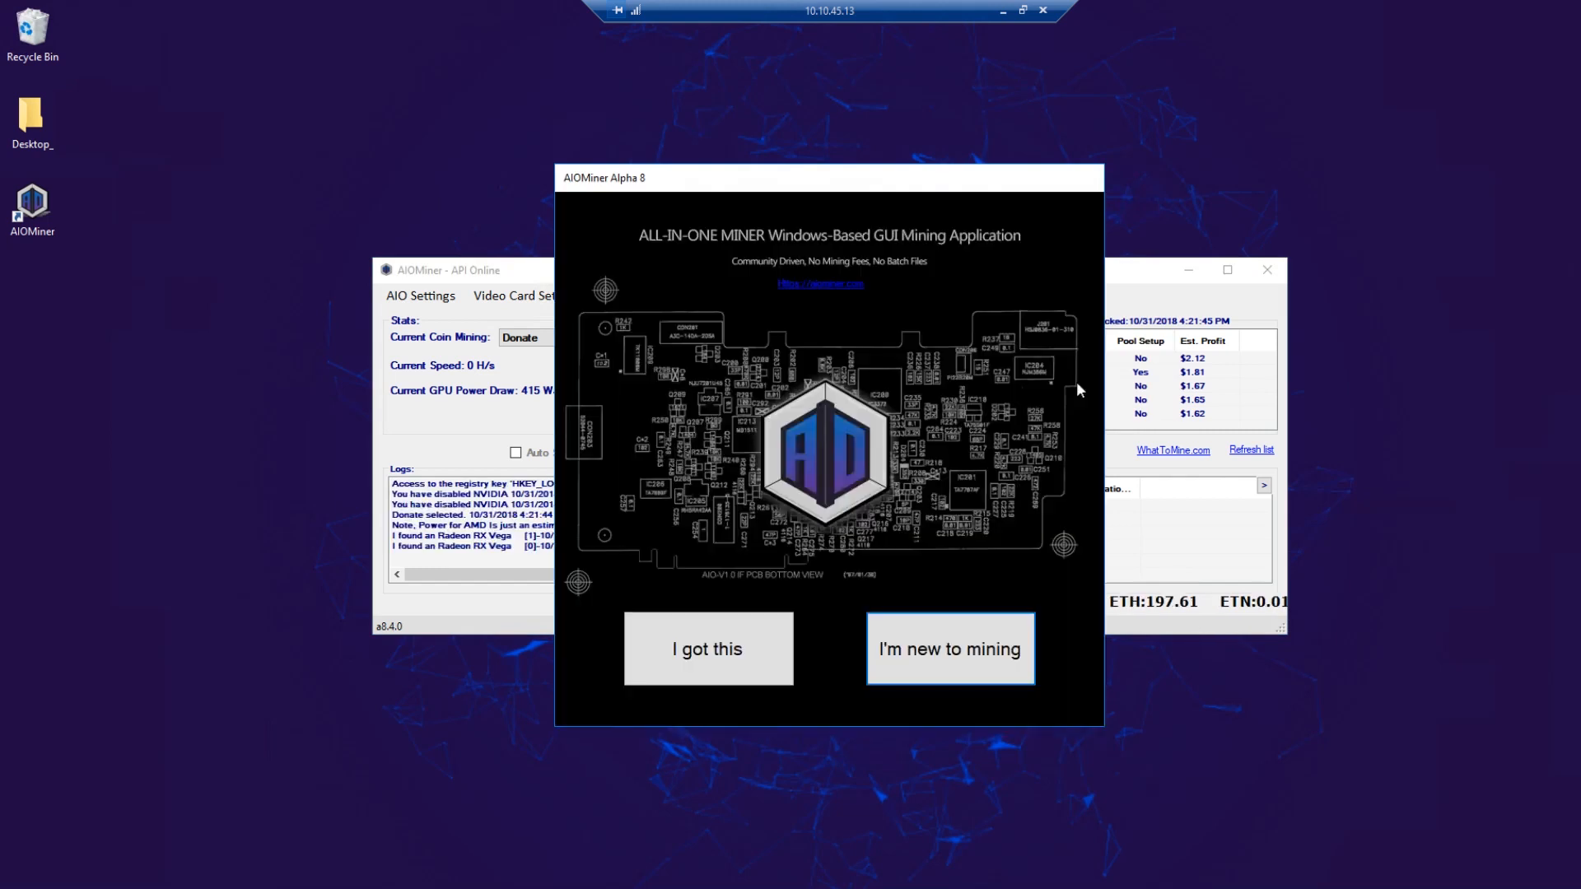
left_click(1160, 179)
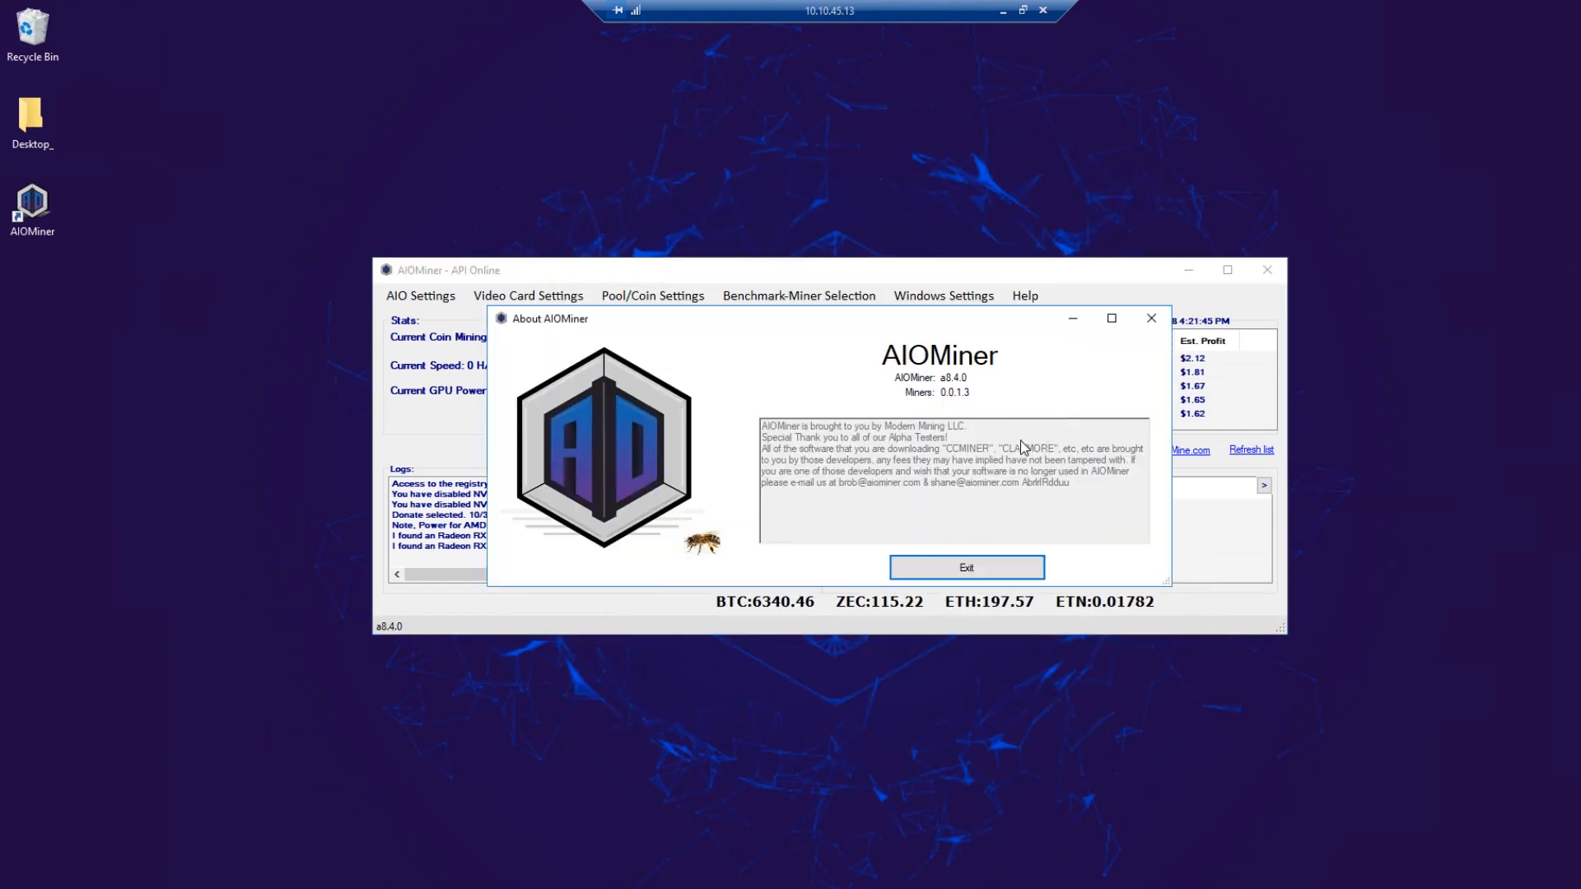
left_click(999, 568)
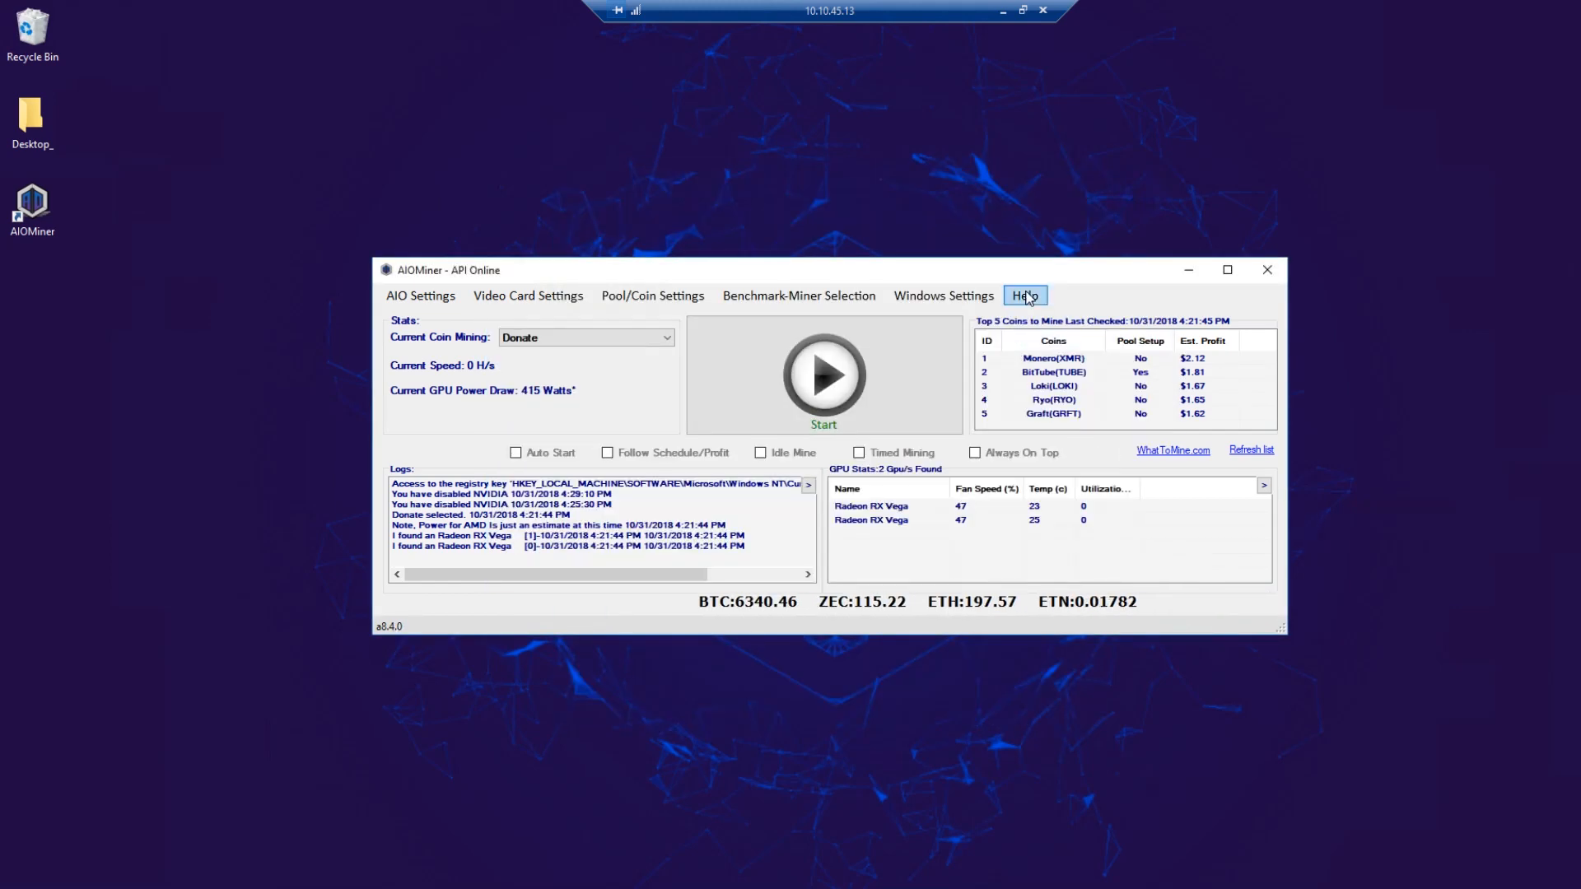
left_click(1026, 295)
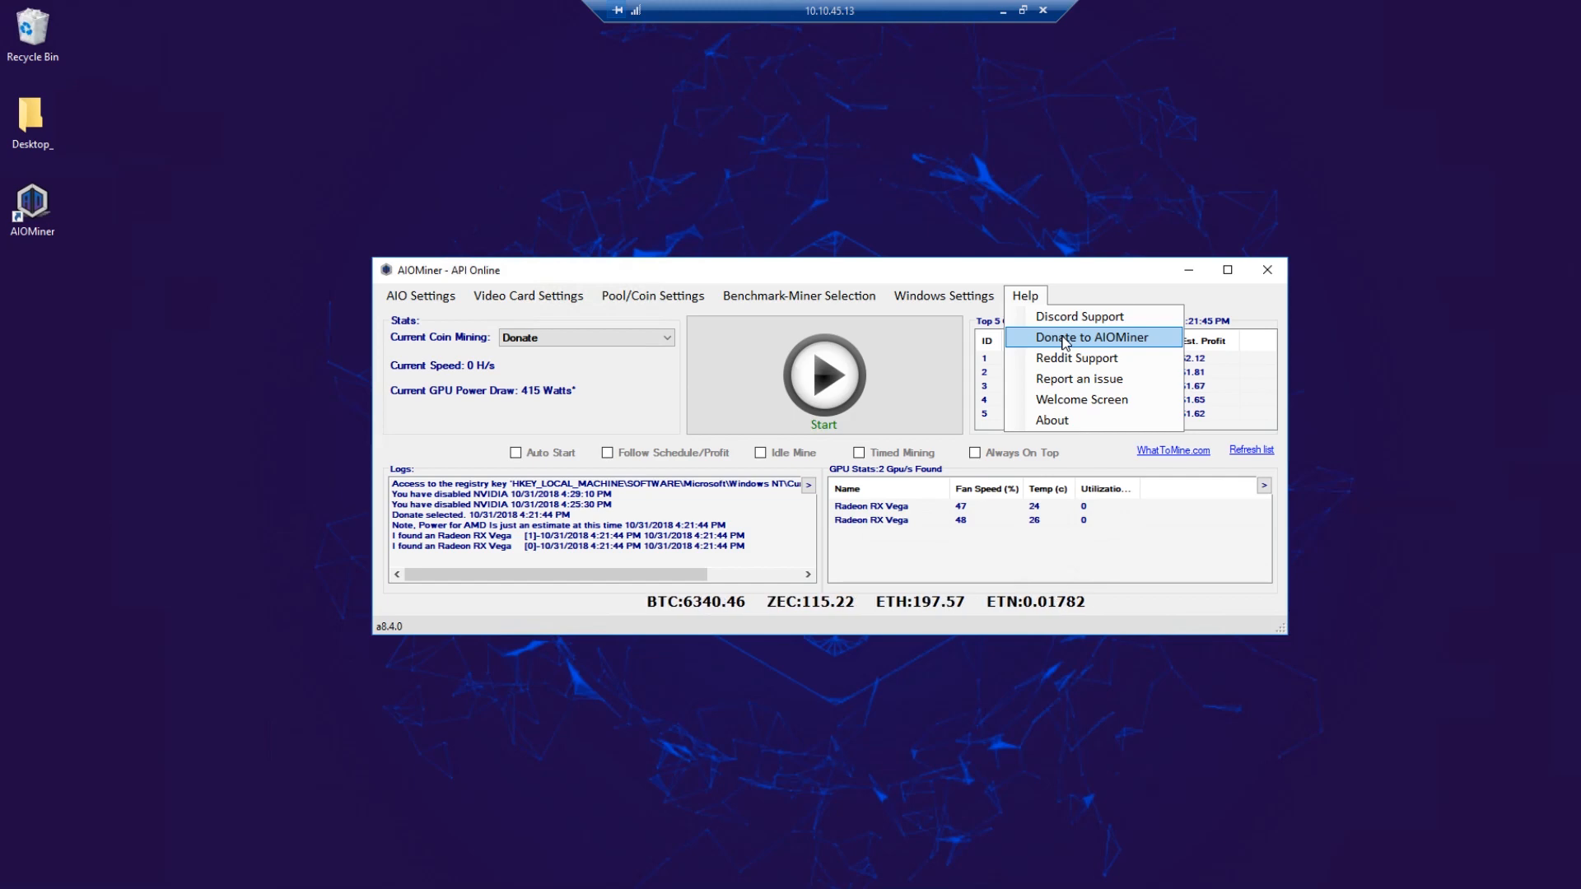
left_click(1066, 341)
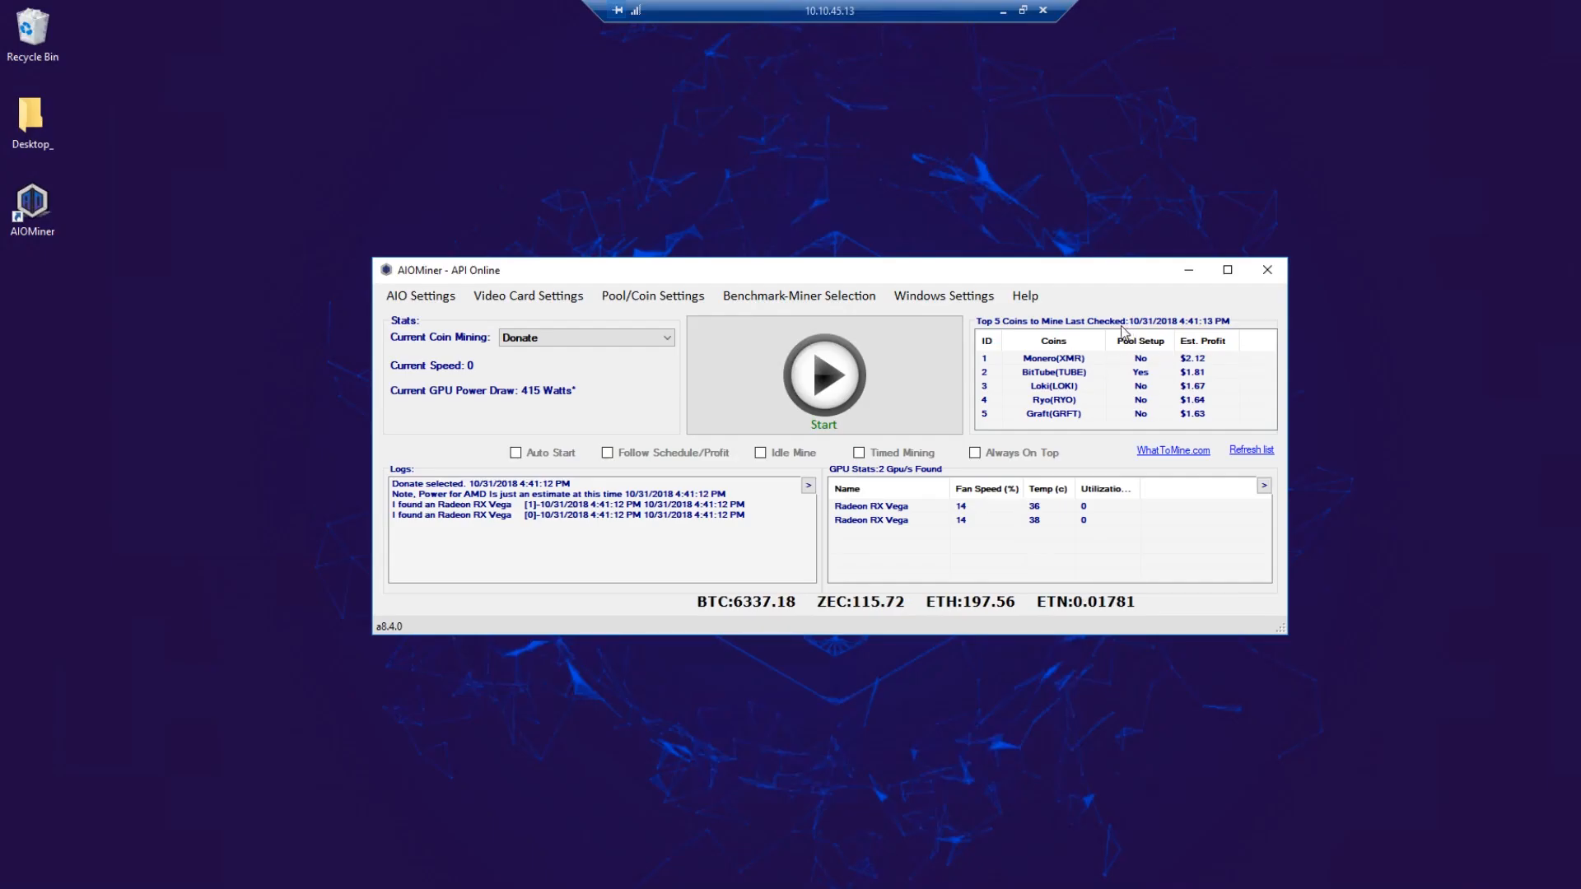
Step: Set the current coin to BitTube and start mining it
left_click(648, 340)
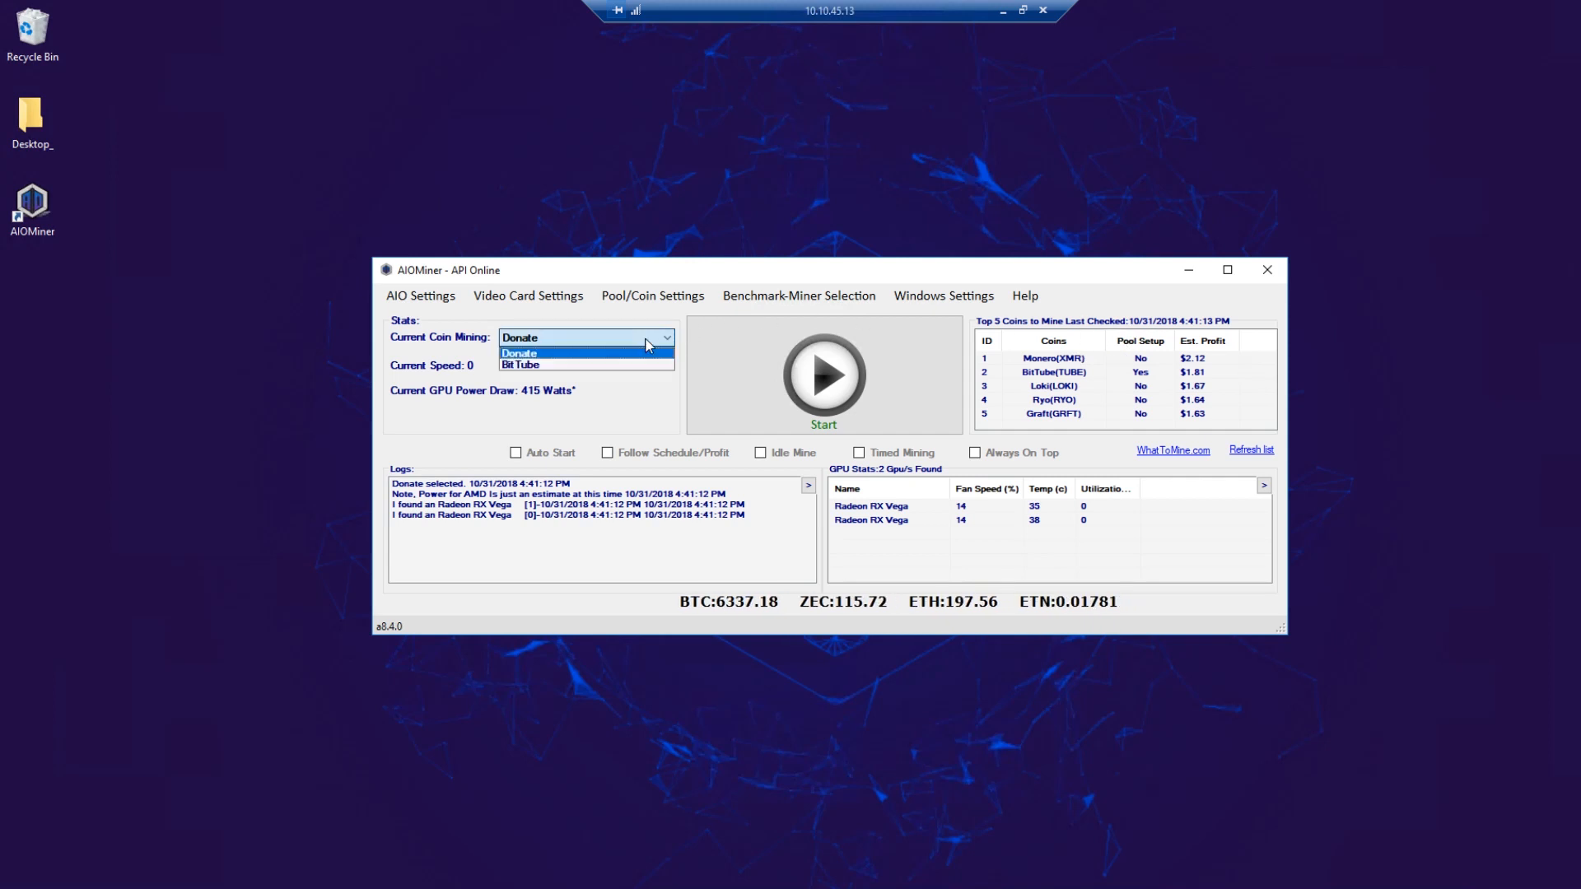
left_click(527, 365)
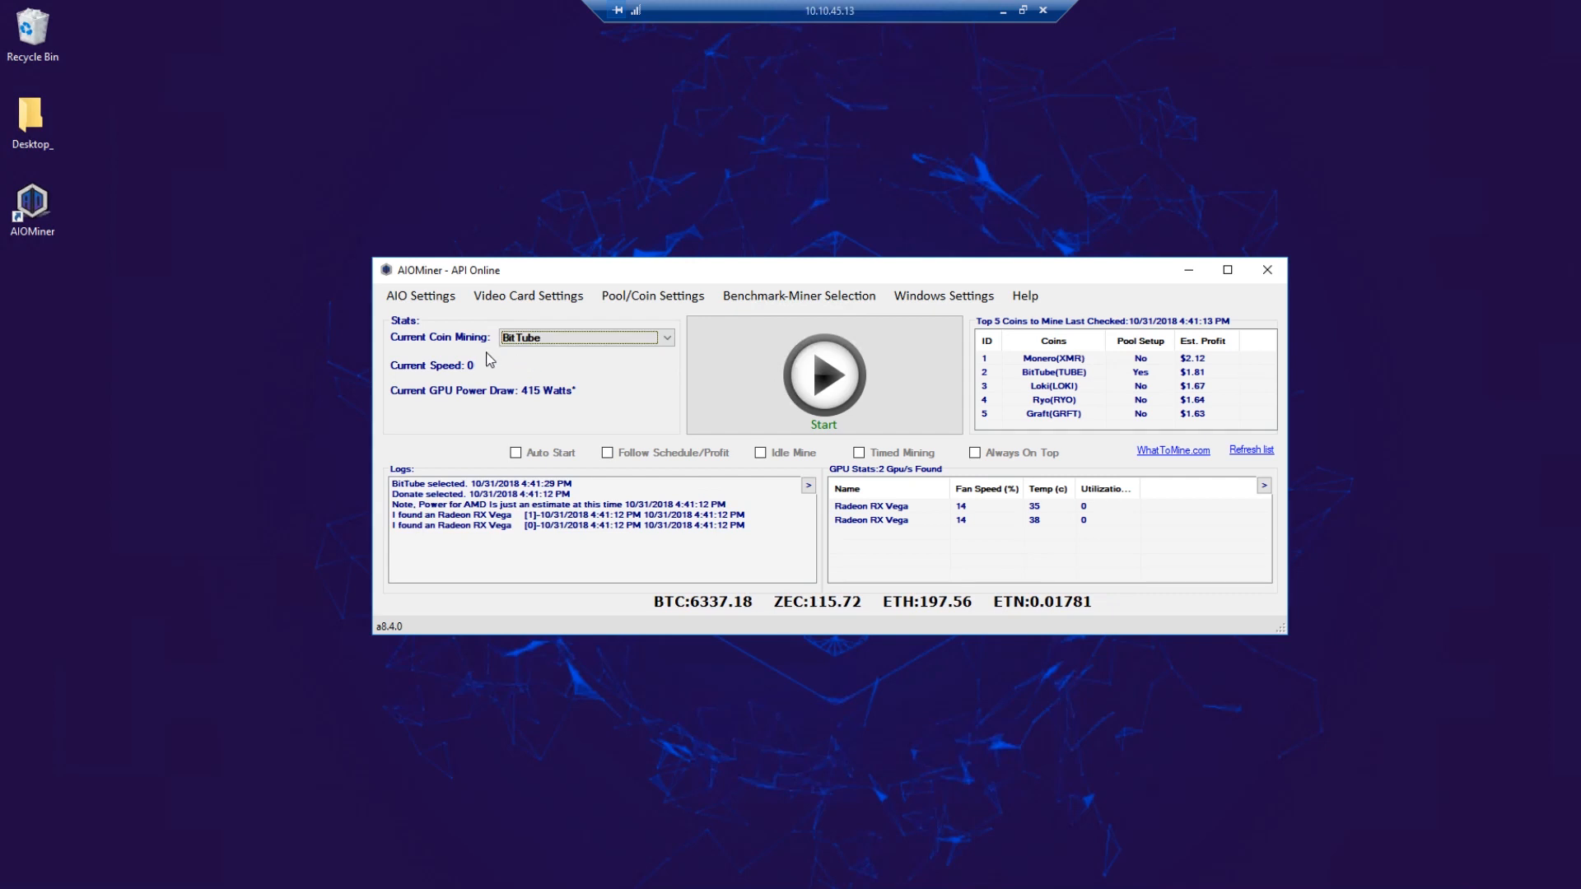
left_click(815, 380)
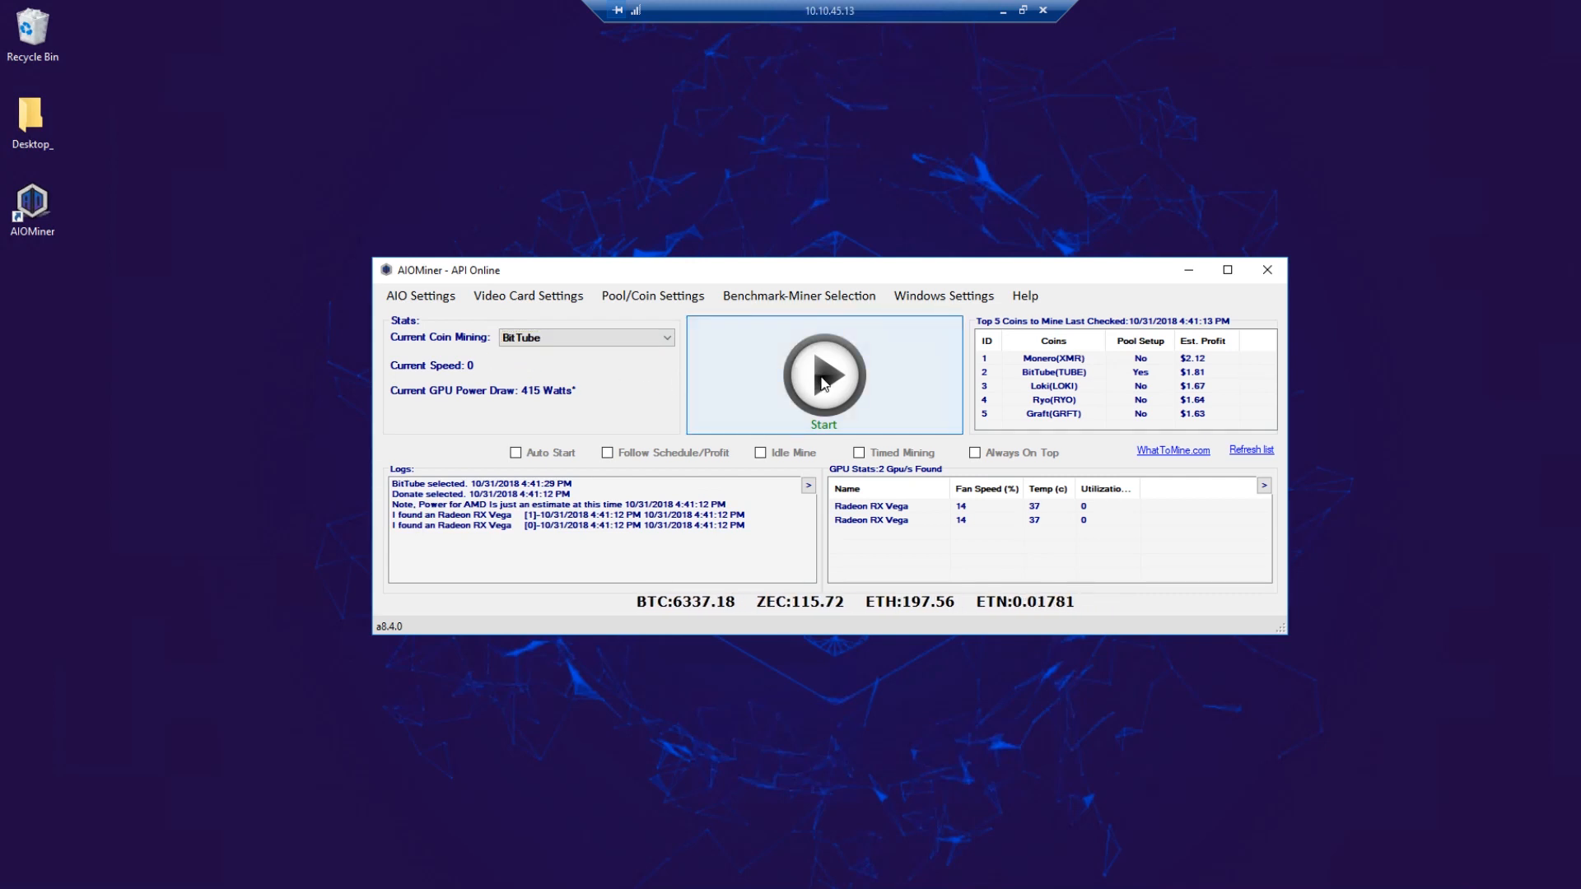